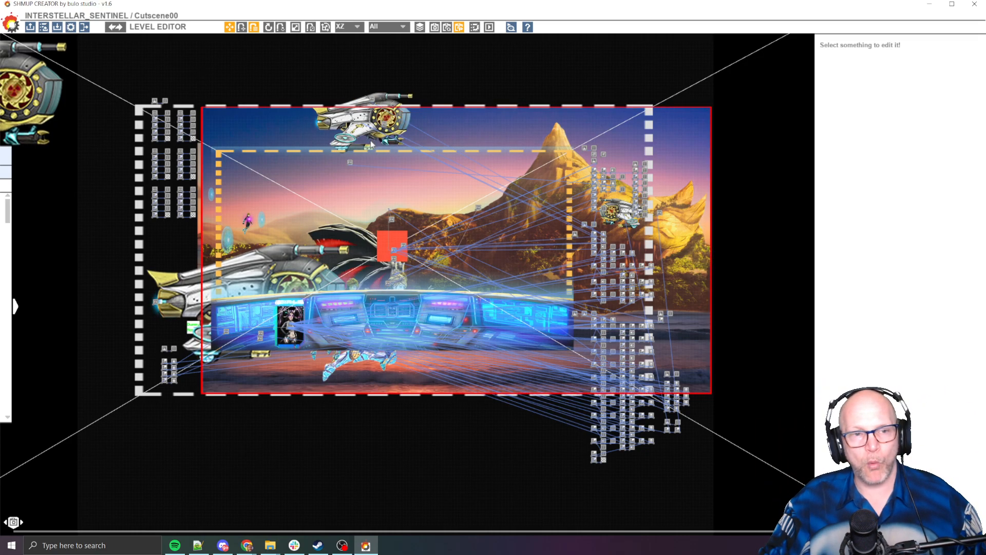
Step: Examine the layout of the Cutscene00 level, including its backgrounds, ships, linked script nodes and the character portraits beside the scene
middle_drag(479, 74, 467, 130)
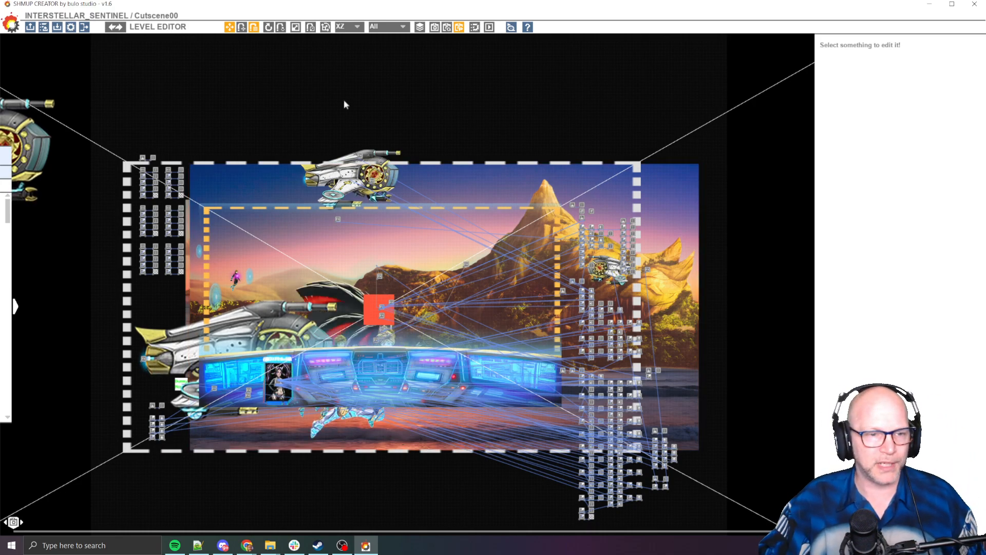
middle_drag(344, 100, 363, 117)
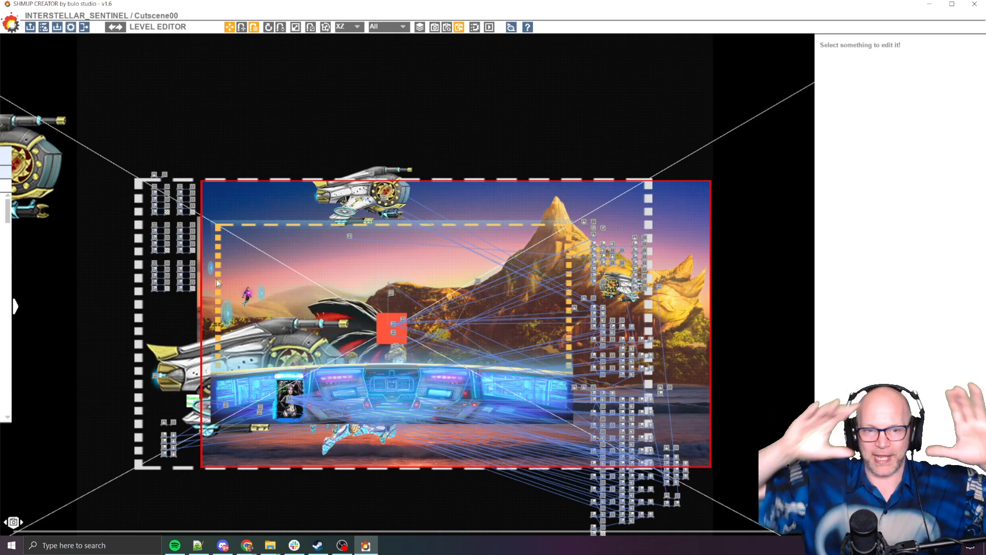
mouse_move(14, 522)
mouse_down()
mouse_move(56, 522)
mouse_move(12, 523)
mouse_up()
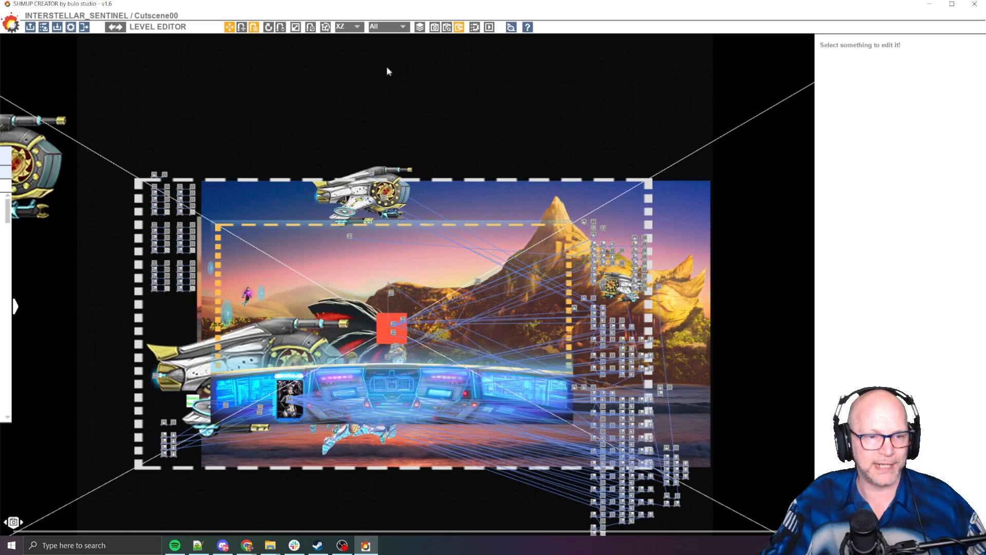
middle_drag(536, 167, 494, 163)
scroll(492, 165, down, 3)
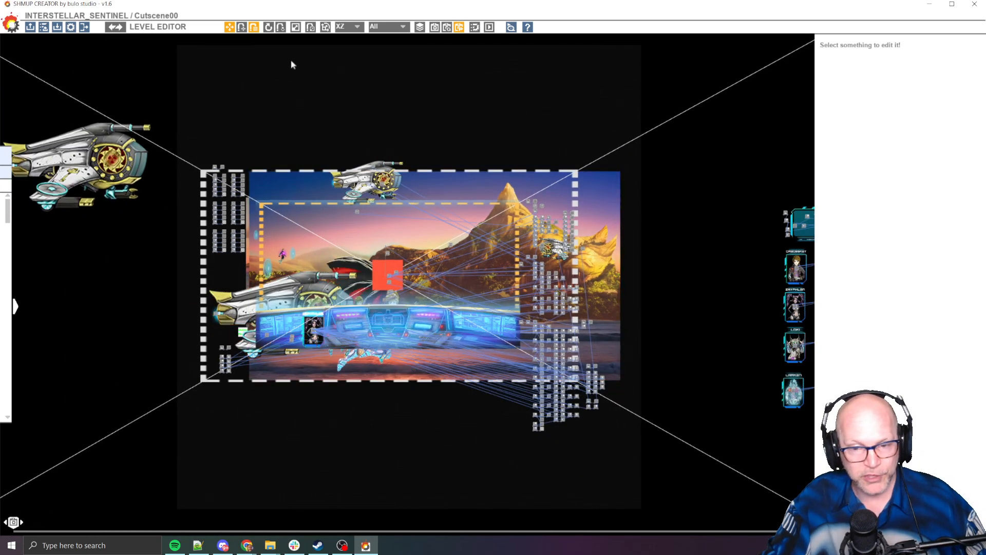
scroll(403, 149, down, 3)
scroll(406, 152, down, 1)
middle_drag(457, 110, 451, 225)
scroll(421, 304, up, 3)
scroll(408, 308, up, 4)
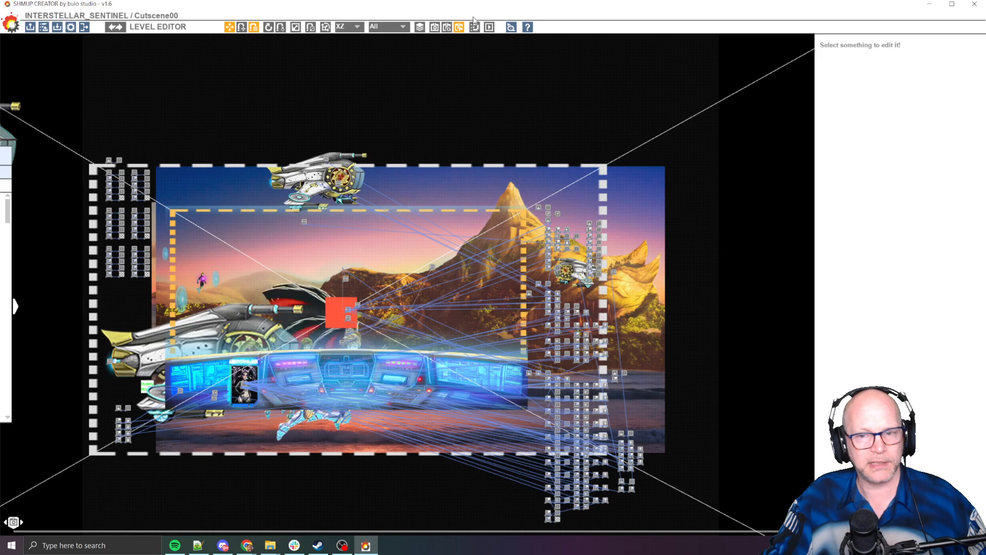
scroll(601, 174, up, 2)
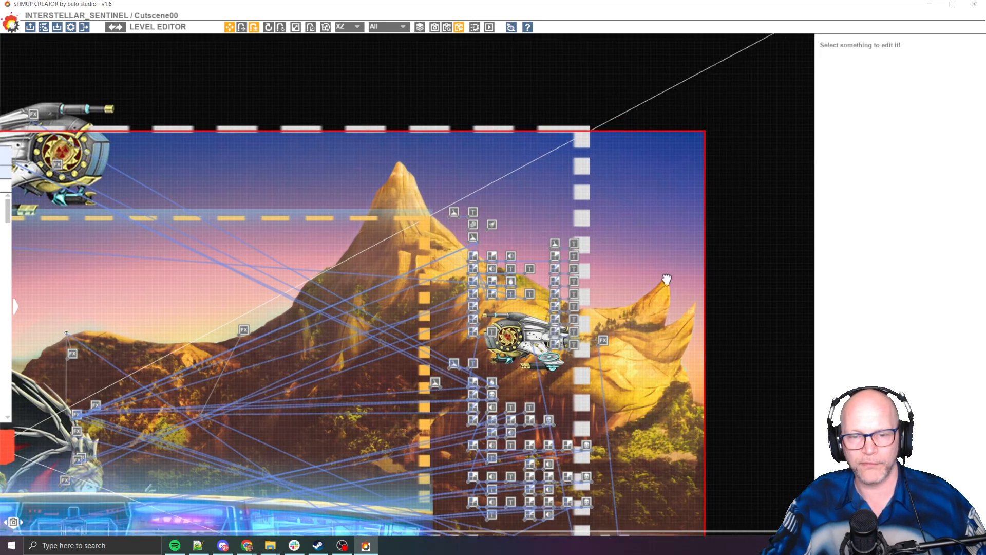
scroll(640, 269, up, 3)
middle_drag(631, 268, 644, 208)
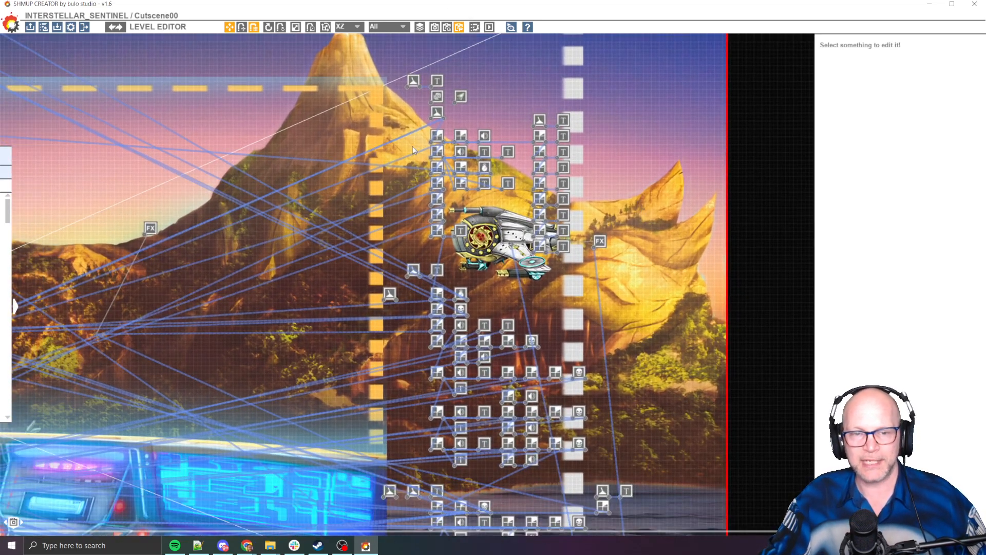
scroll(379, 216, down, 5)
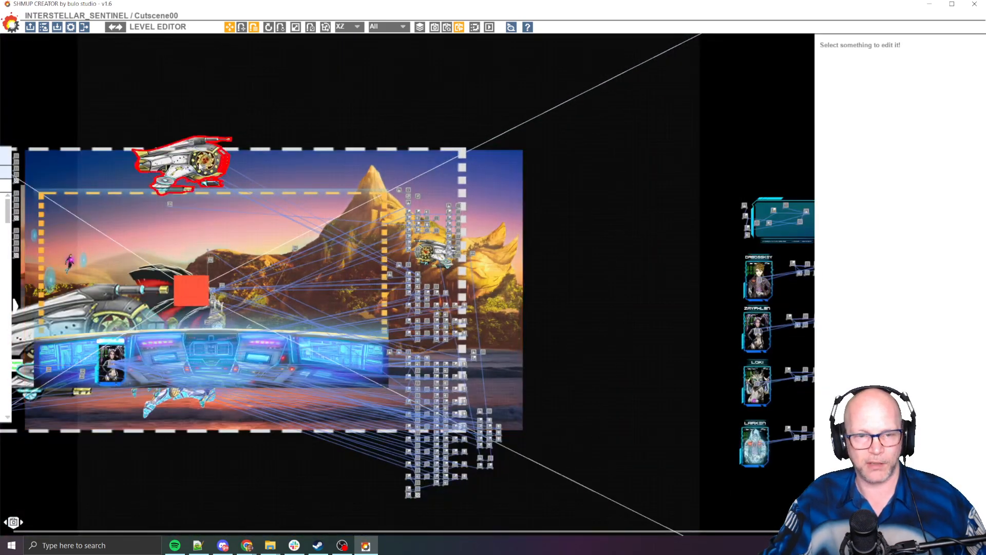
middle_drag(404, 162, 476, 147)
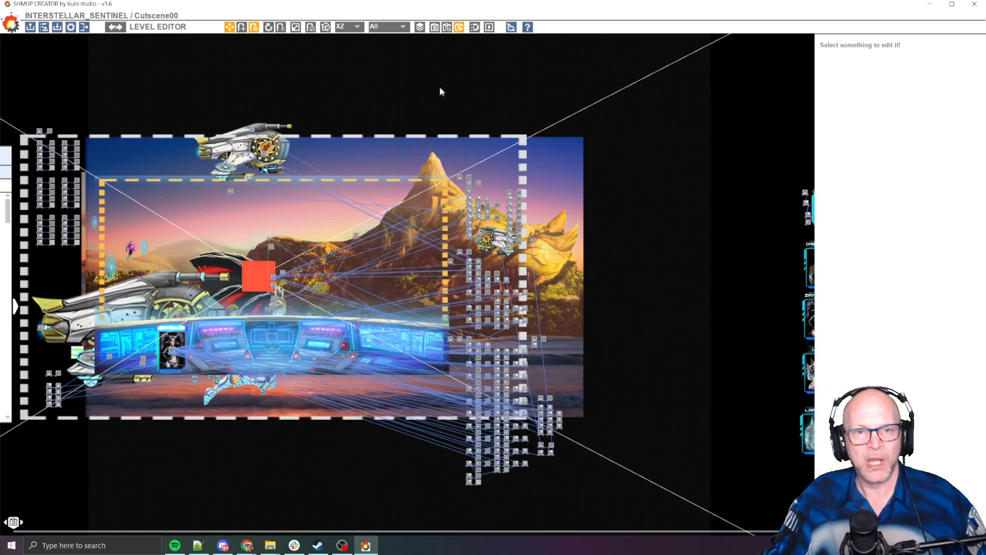
Step: Open the layers editor, place it clear of the scene artwork and review the whole layer list
click(426, 25)
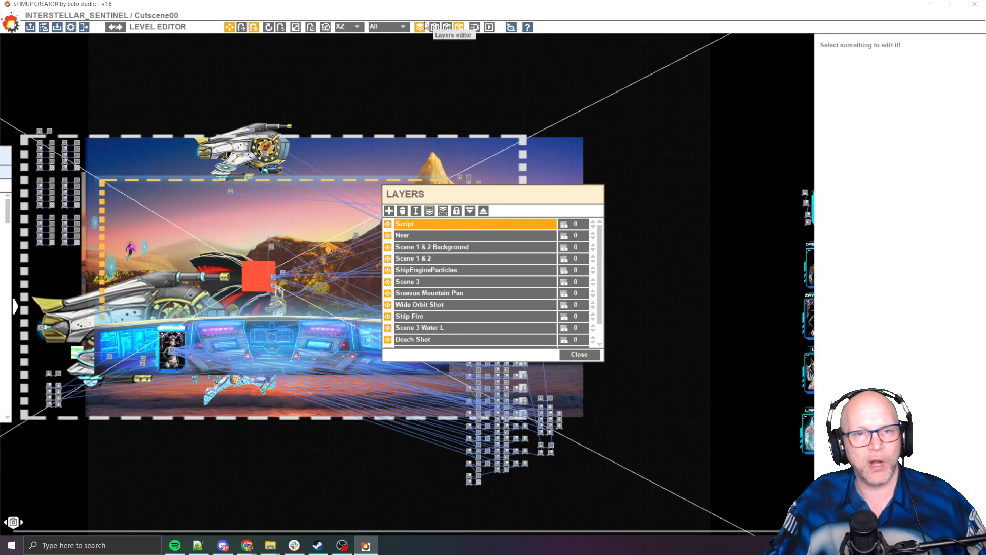
drag(518, 198, 701, 180)
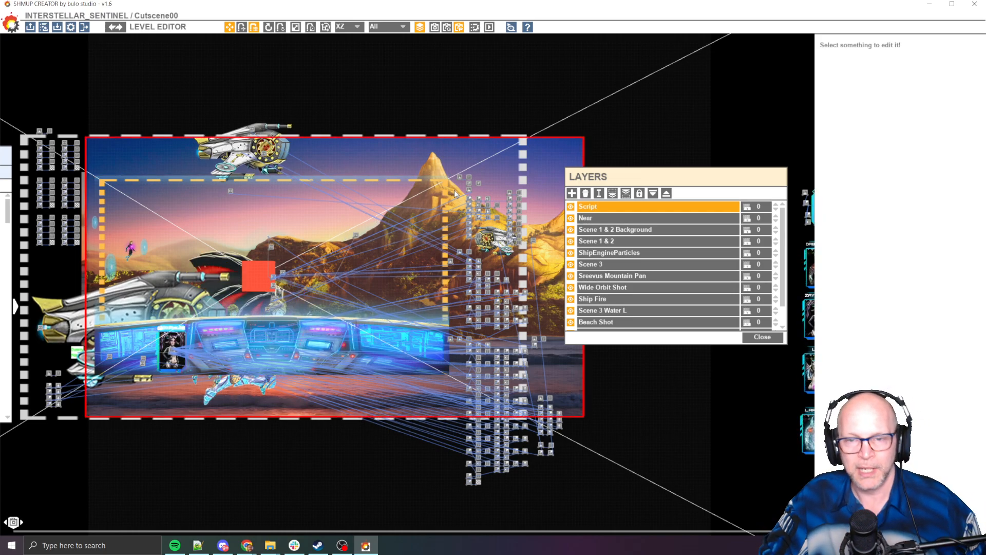
drag(701, 177, 705, 146)
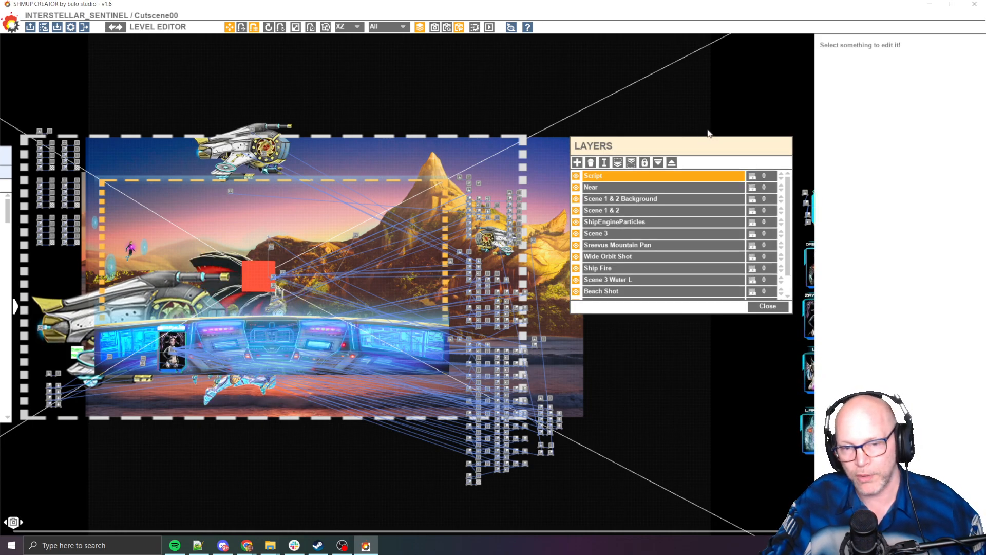
drag(790, 196, 791, 221)
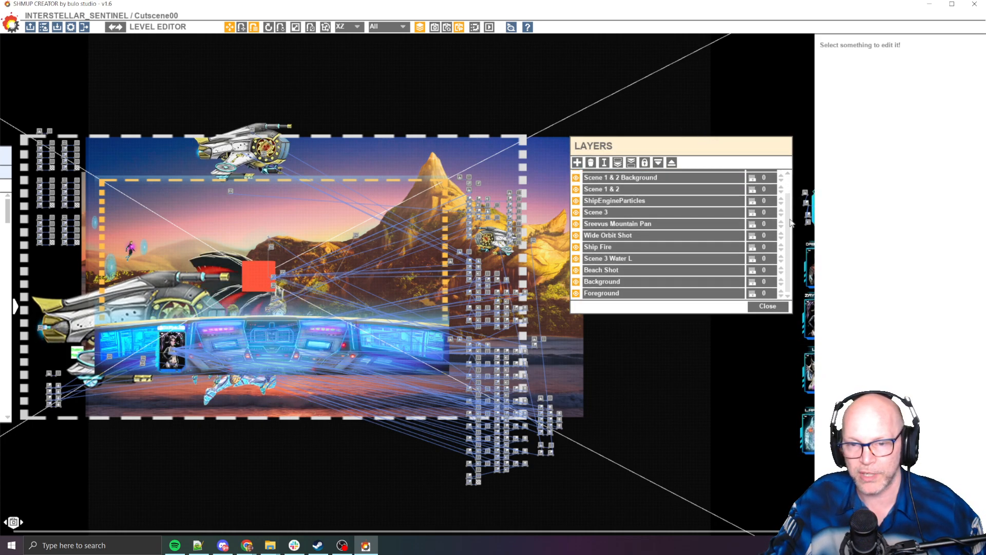
scroll(668, 216, up, 2)
Step: Toggle the Scene 3 and Sreevus Mountain Pan layers off and on to check what each contains
click(602, 177)
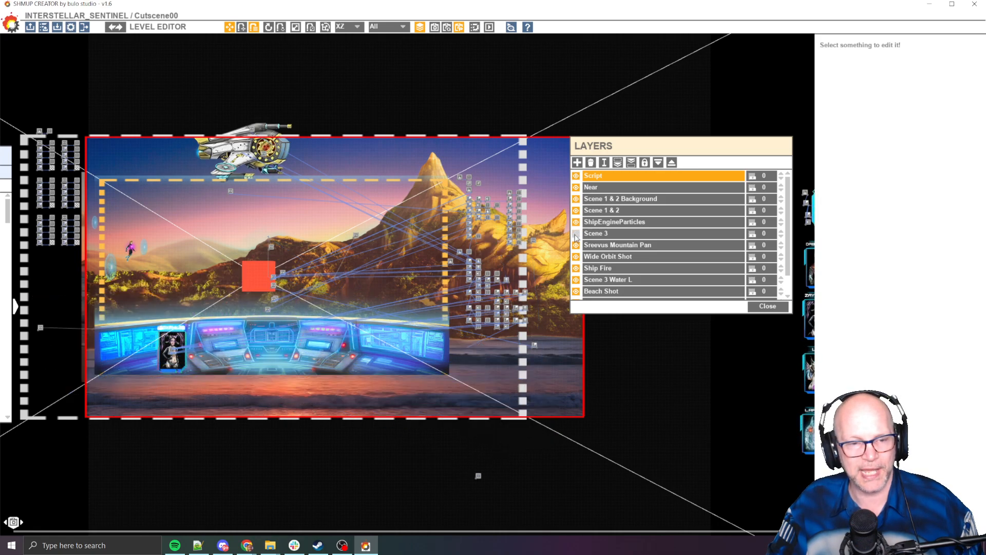
click(576, 246)
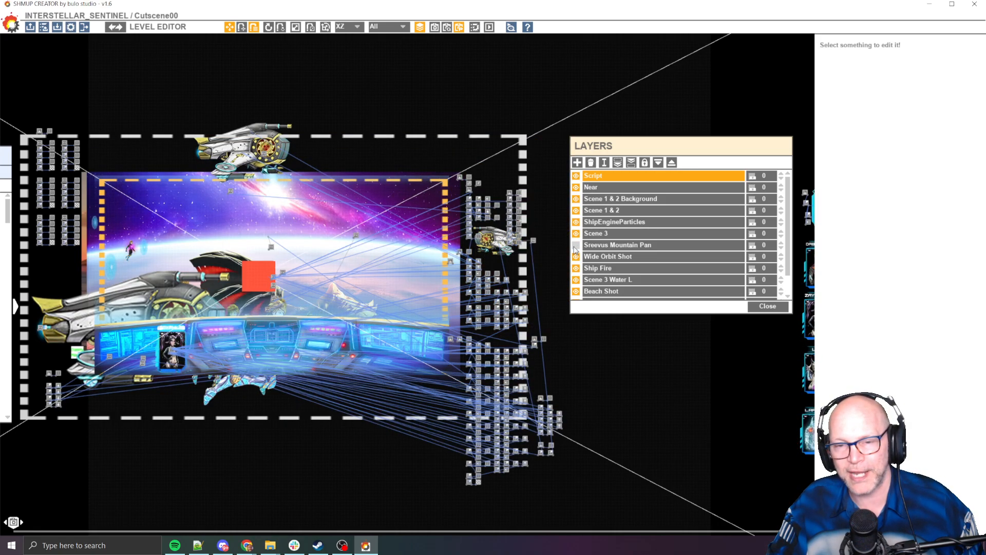
click(576, 249)
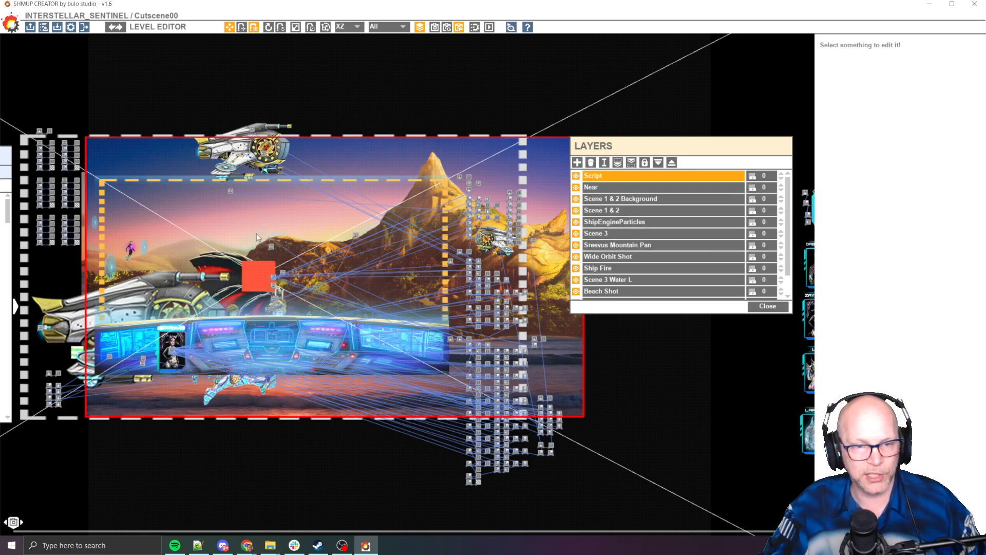
Step: Check which layers hold the mountain background, the large starship, the flying character and the upper starship by selecting each one
click(353, 155)
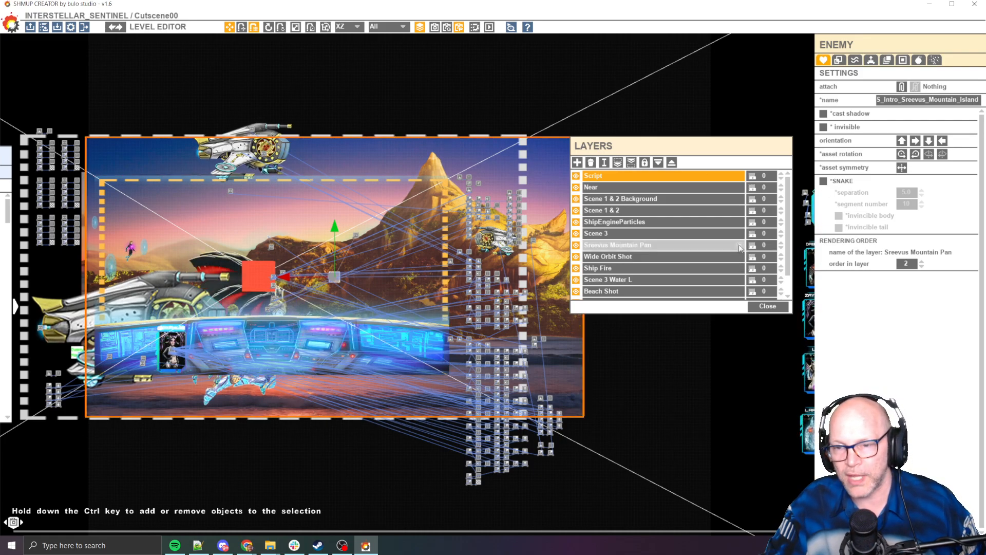
click(146, 291)
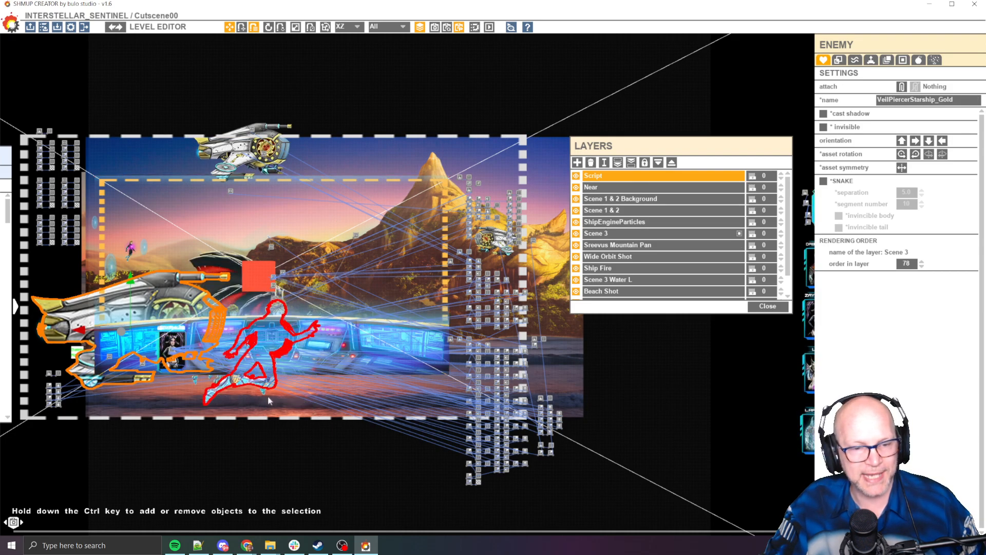
click(388, 364)
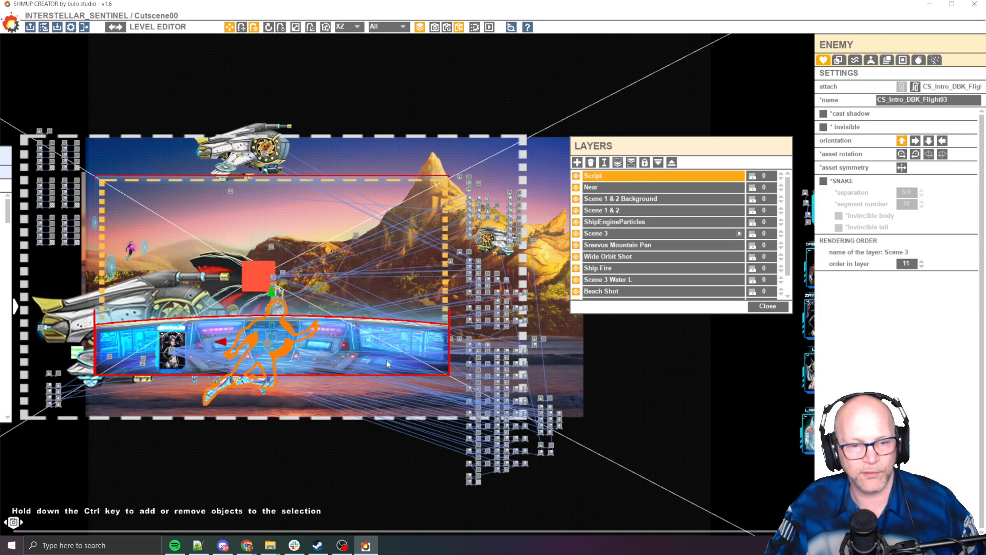
click(313, 142)
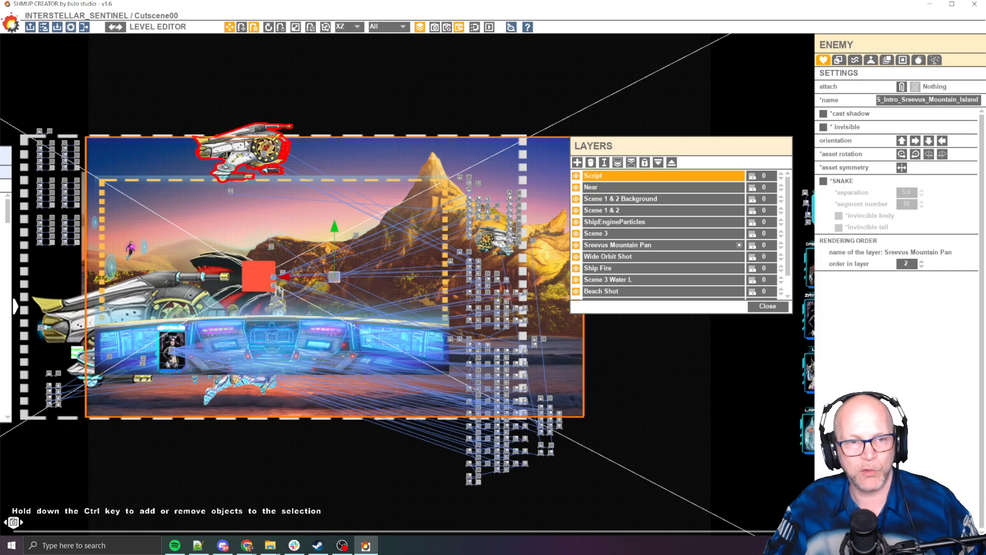
click(249, 136)
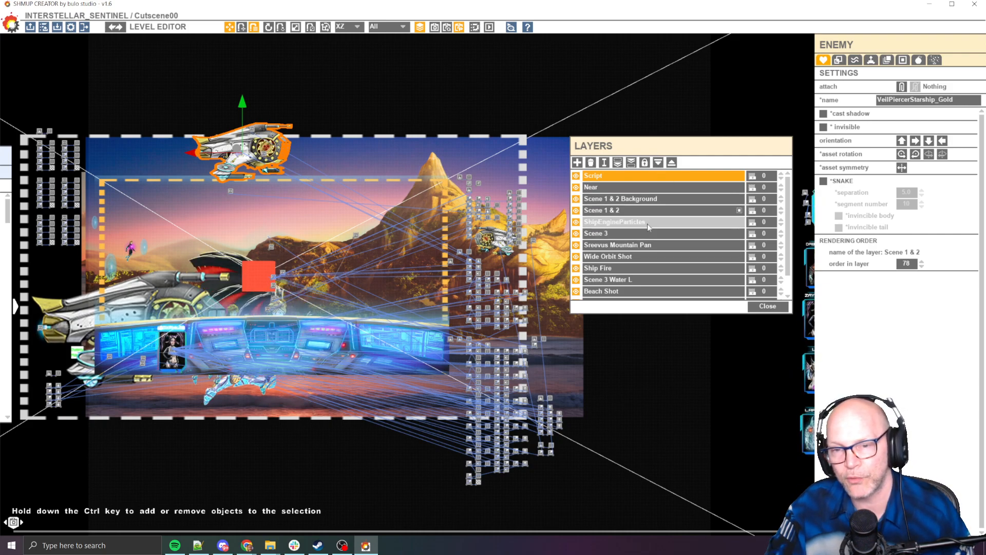
Step: Select all objects on the Scene 1 & 2 layer, try moving them together, and undo the move
click(637, 210)
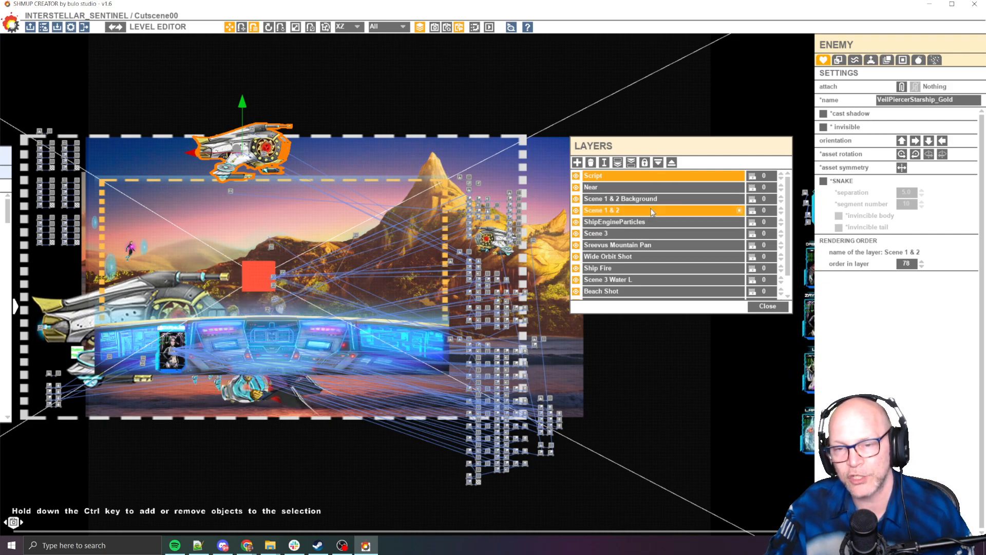
click(633, 168)
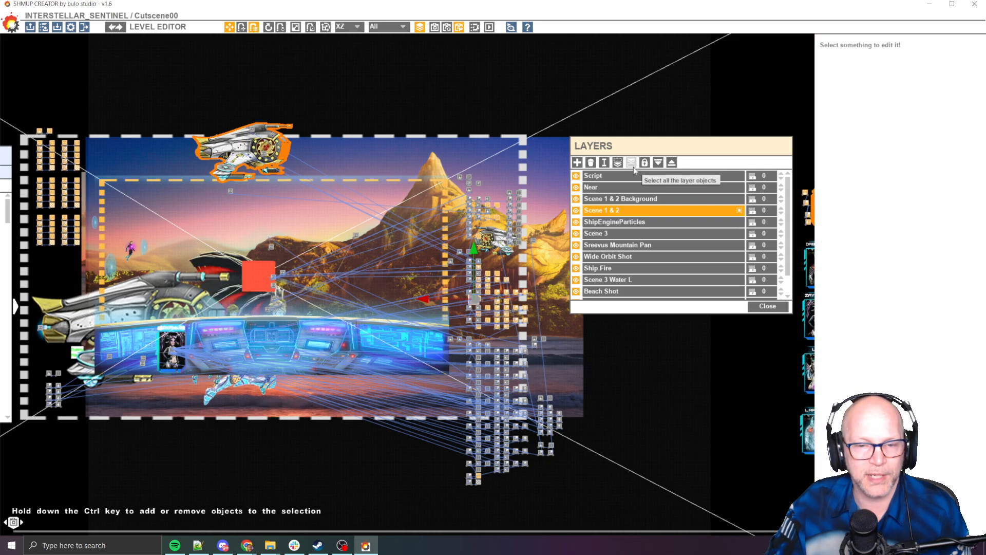
drag(478, 298, 417, 230)
key(ctrl+z)
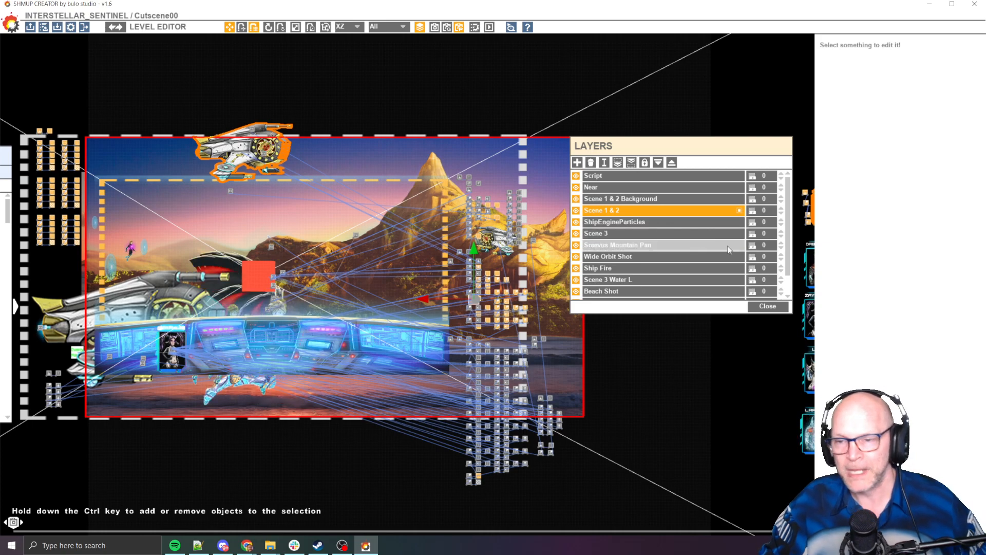
Step: Go through the Sreevus Mountain Pan, Wide Orbit Shot, Ship Fire and Scene 3 Water L layers, toggling the mountain layer's visibility
scroll(789, 237, down, 2)
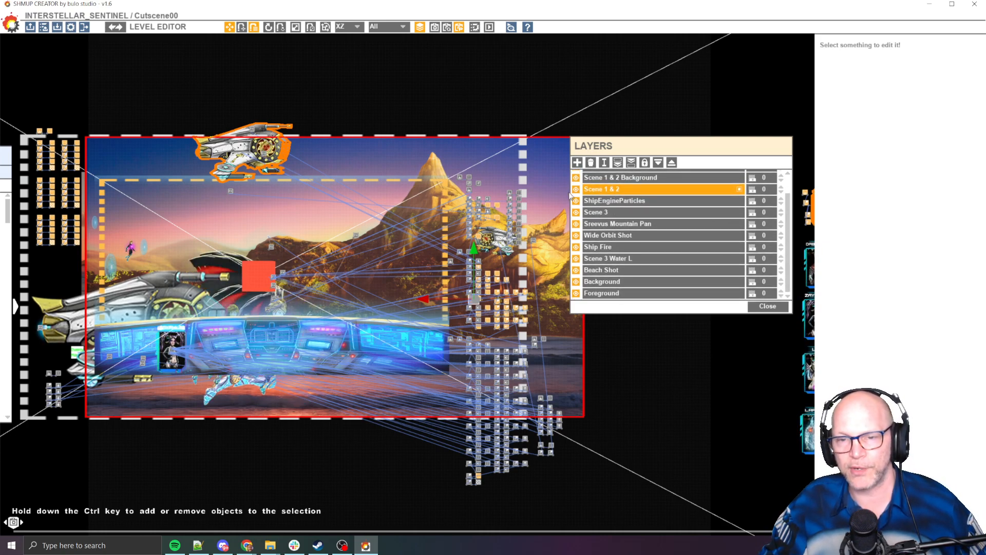
click(631, 225)
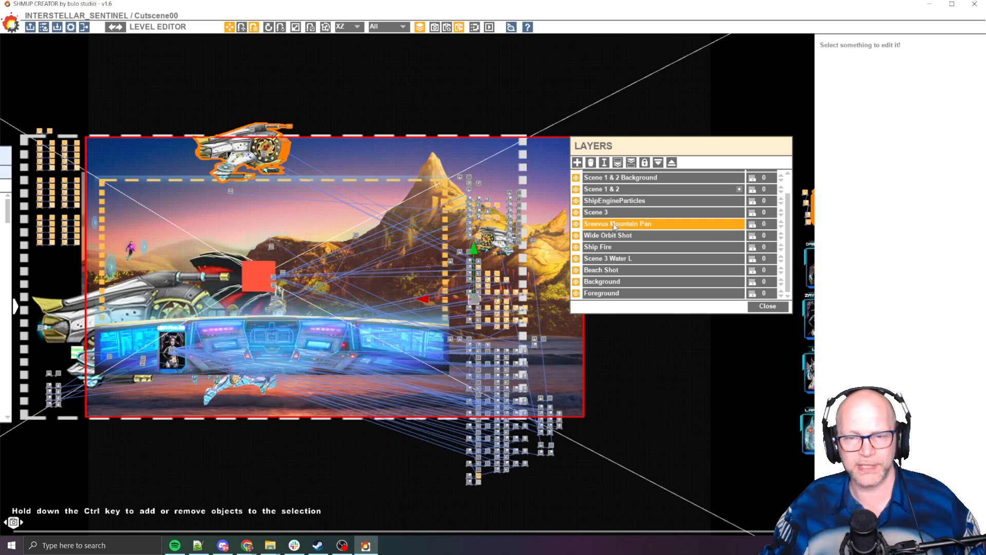
click(576, 225)
click(576, 226)
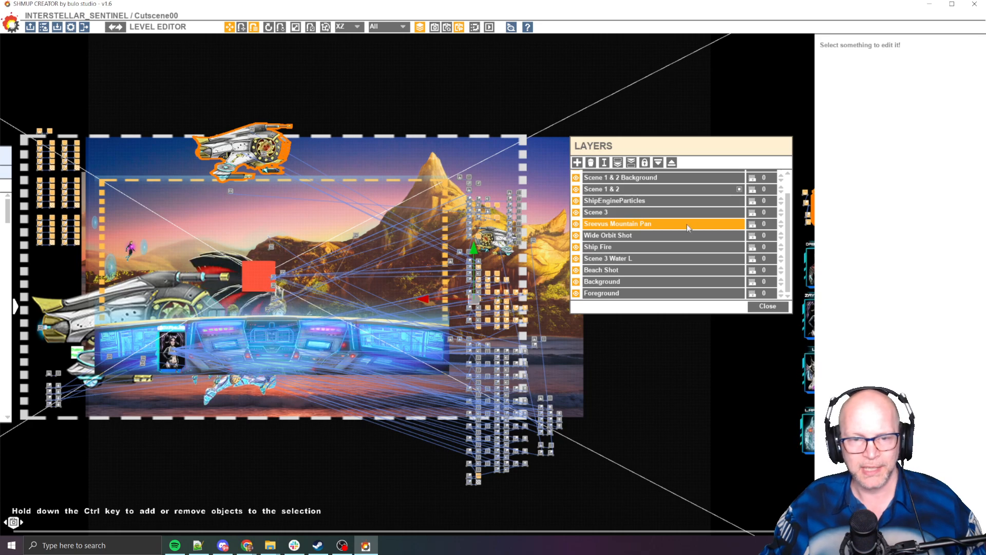
click(649, 237)
click(651, 248)
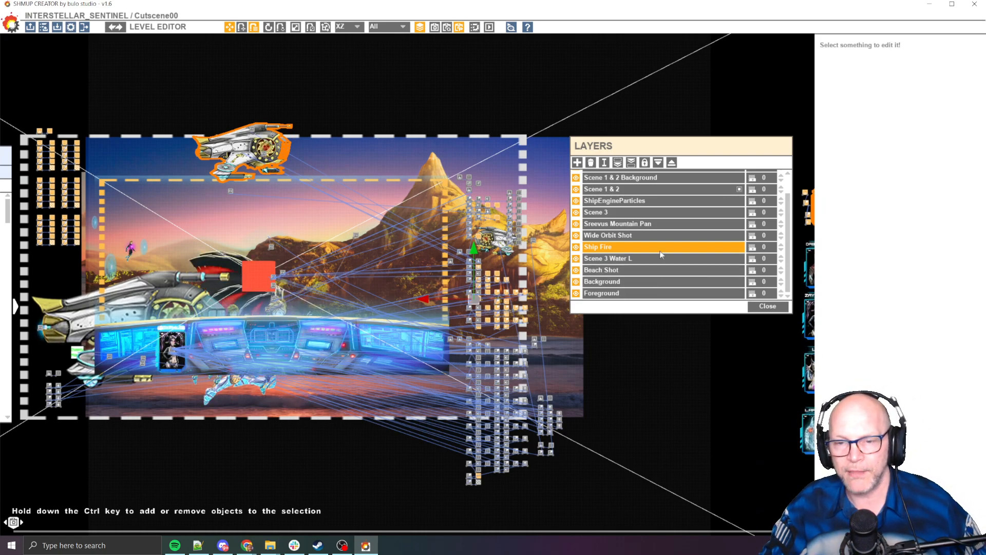
click(663, 259)
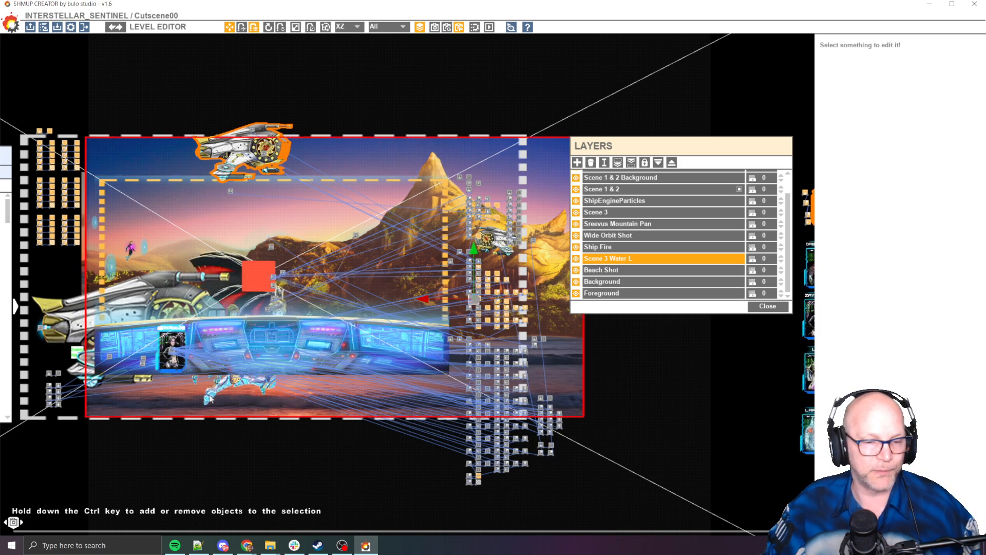
Step: Try moving the Sreevus mountain background away from the artwork beneath it, and undo the move
click(351, 267)
drag(350, 267, 586, 236)
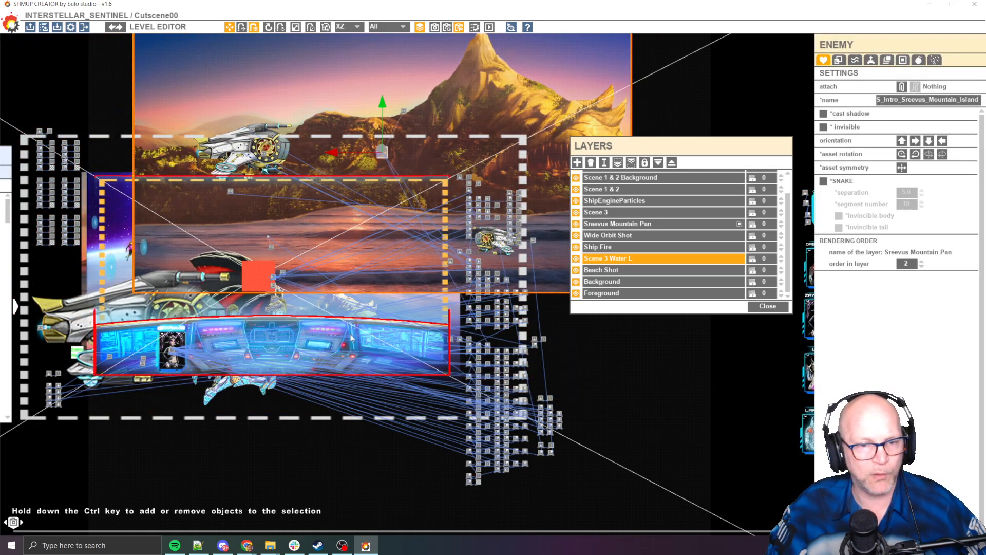
key(ctrl+z)
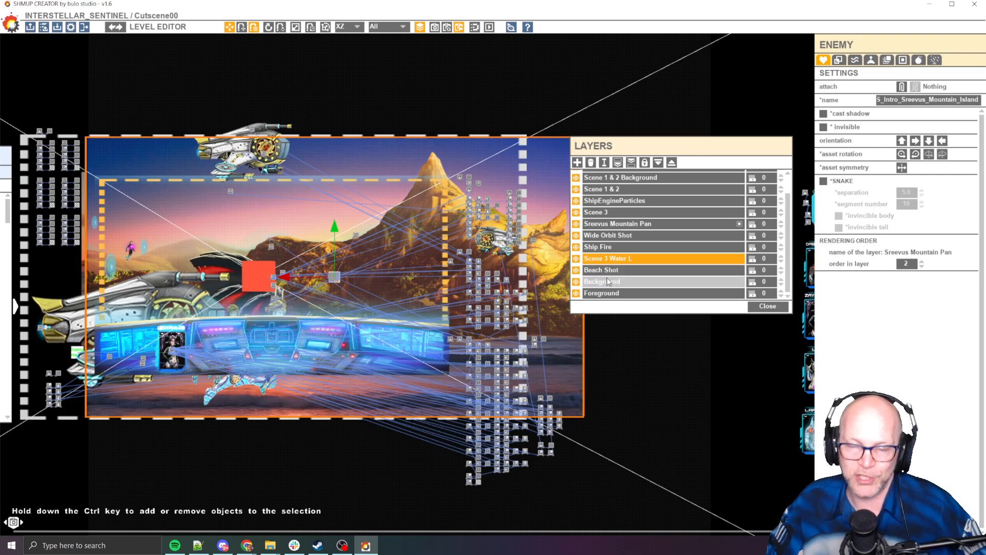
Step: Select the Background layer and close the layers editor
click(637, 282)
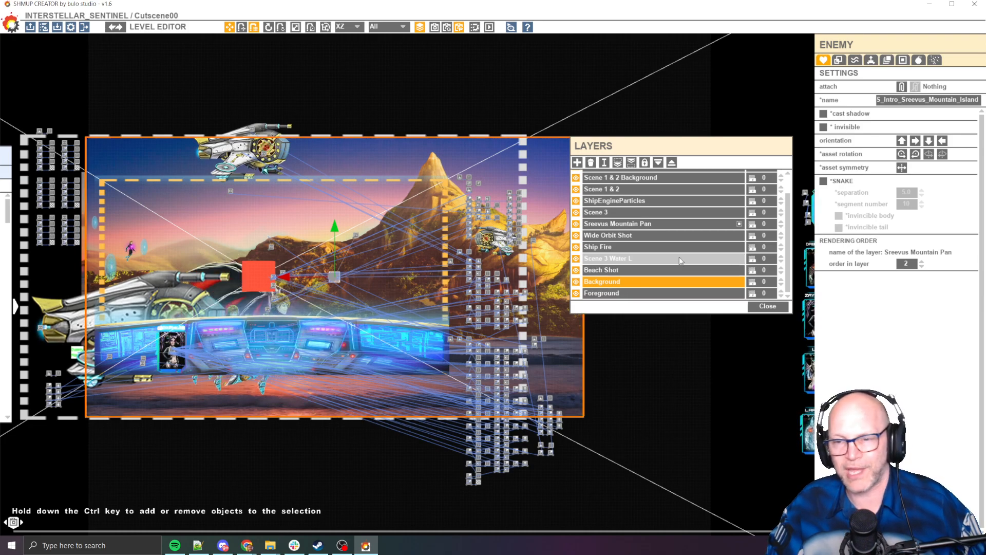
click(768, 306)
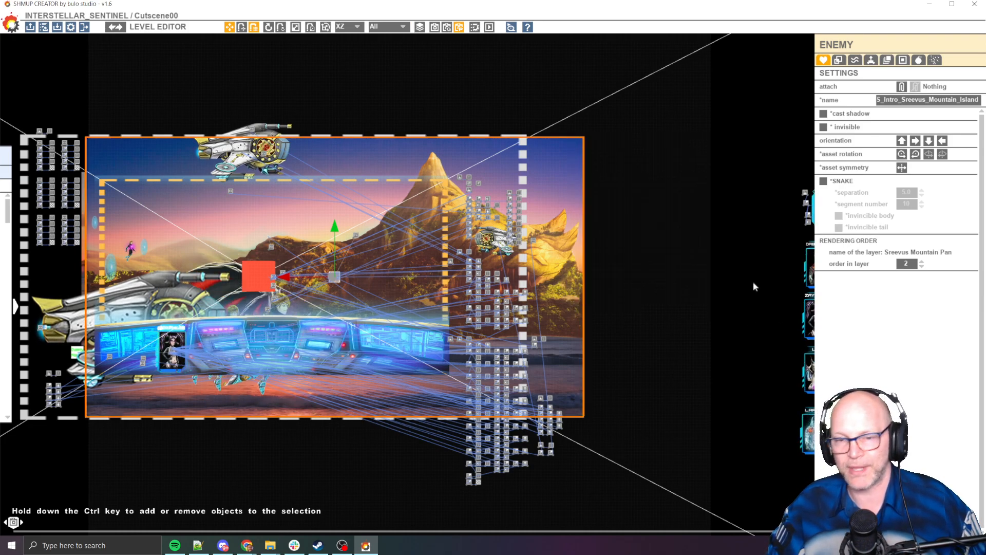
Step: Look at the dialogue box and character portraits beside the scene, and switch to the YouTube video on press and hold logic in Chrome
middle_drag(656, 279, 375, 308)
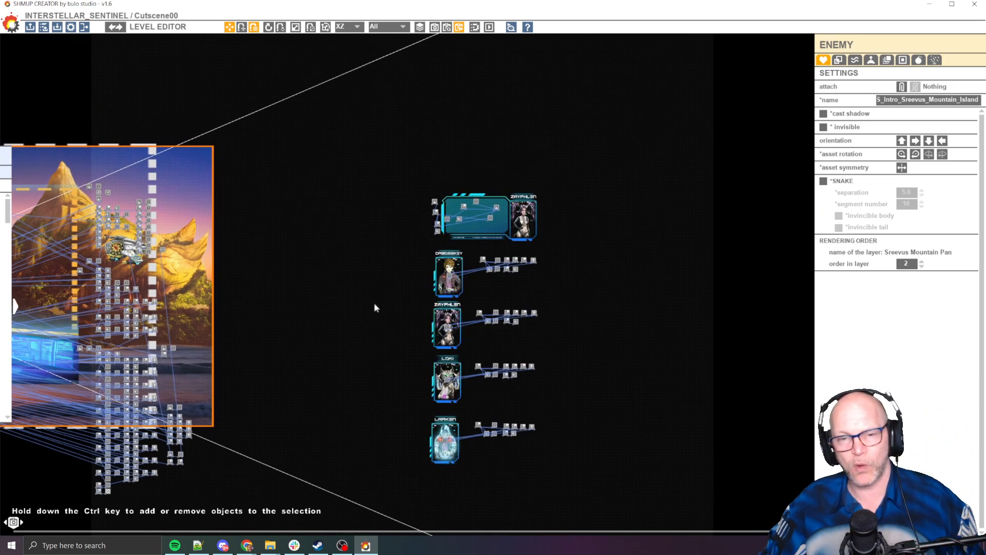
key(alt+Tab)
key(alt+Tab)
key(alt+Tab)
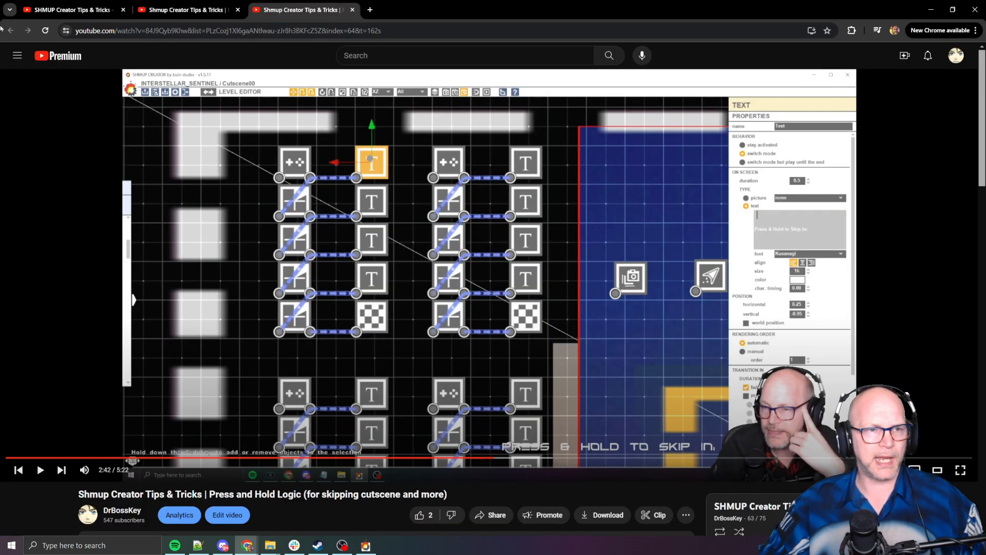
Step: Return to the SHMUP Creator Tips & Tricks playlist, search the page for "dialogu", and open the video on dialogue boxes with intro/outro animations
click(66, 9)
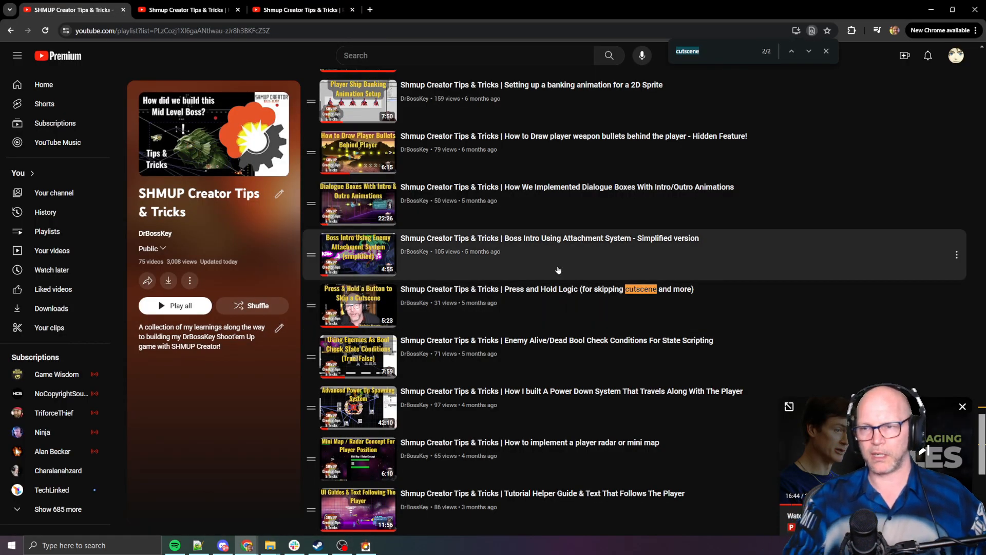
scroll(558, 270, up, 15)
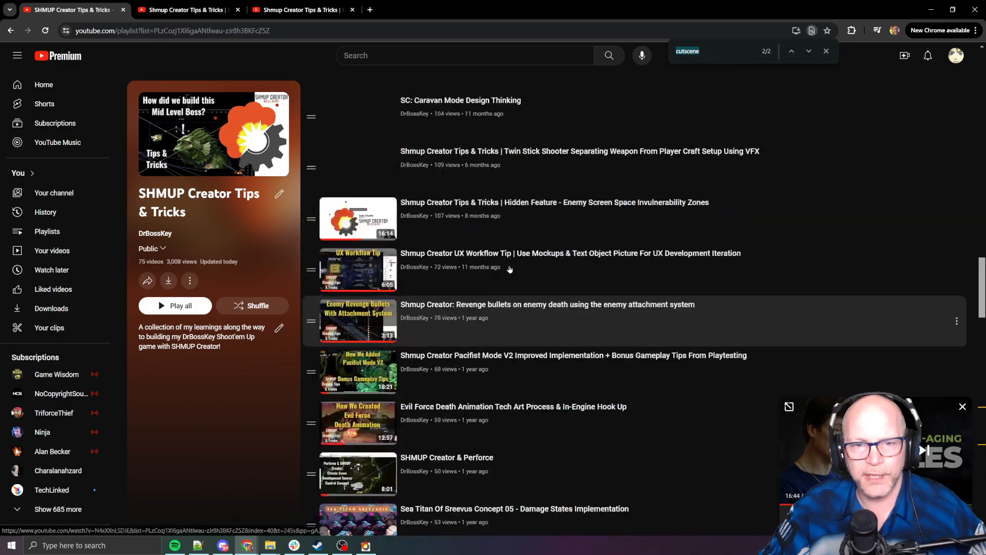
scroll(508, 268, up, 15)
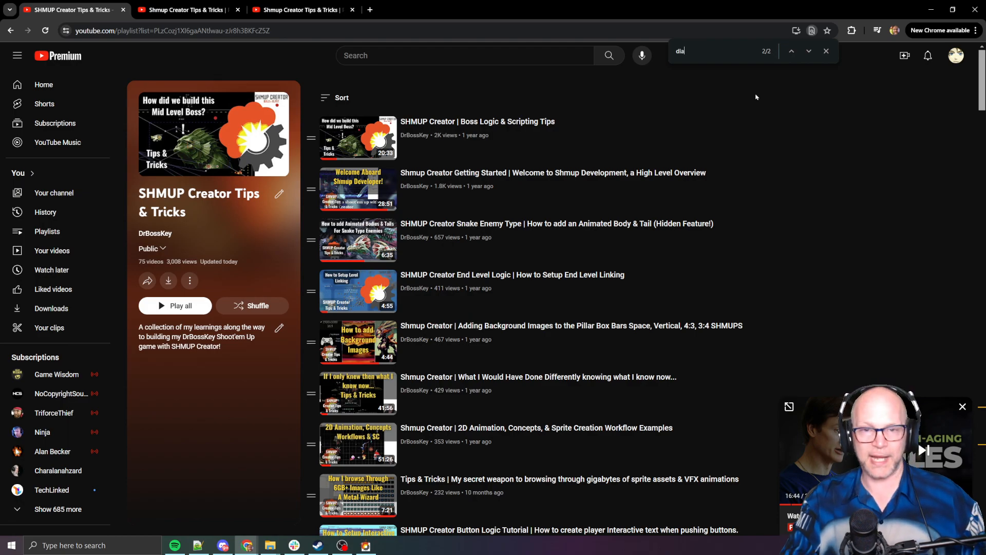
text(lgou)
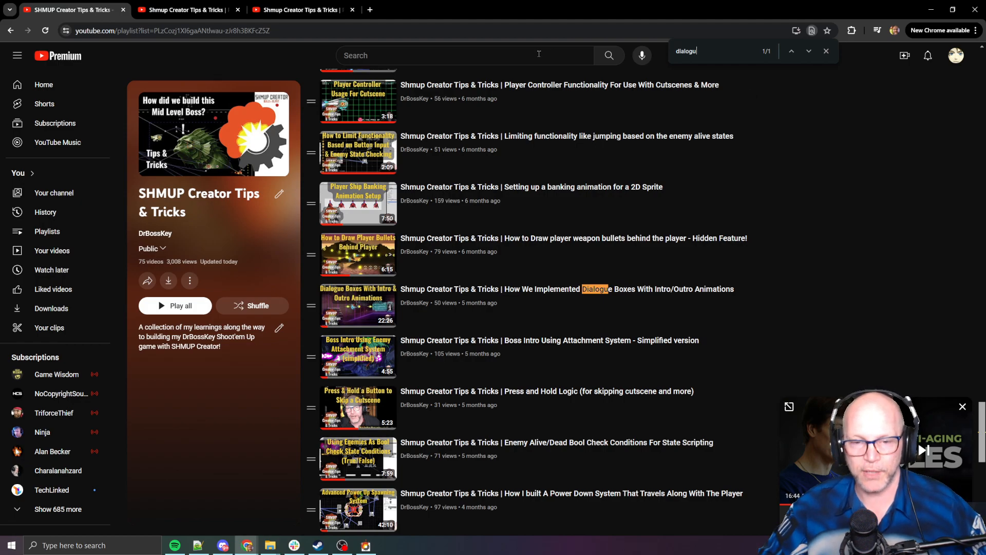
click(551, 296)
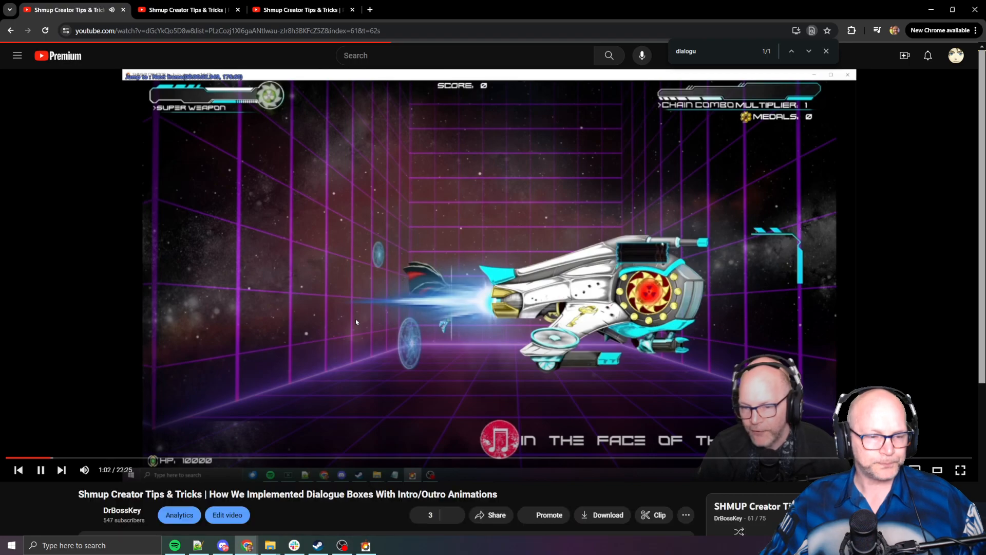
Step: Pause and mute the dialogue box video, skip to 9:09, and look at the dialogue box node setup shown there
click(365, 315)
click(84, 470)
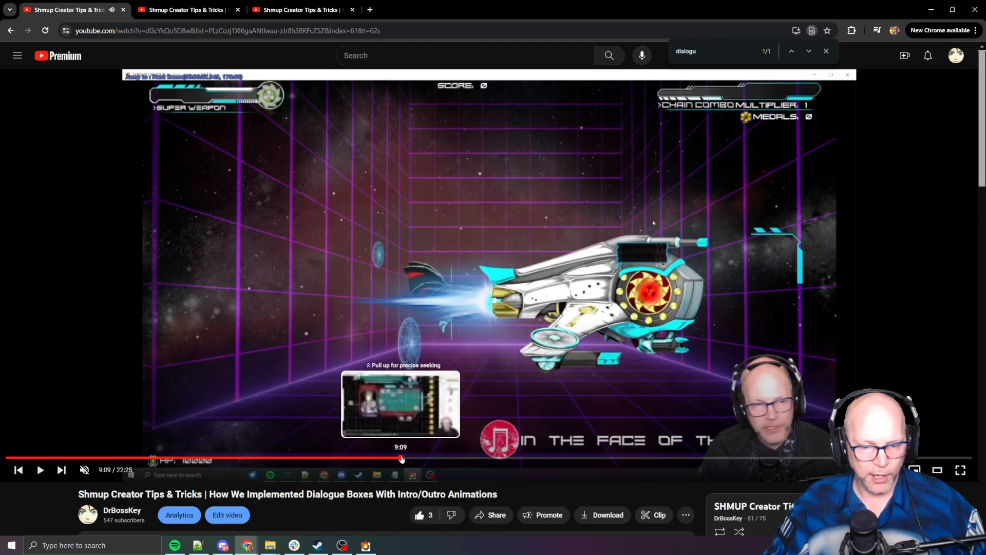
click(401, 457)
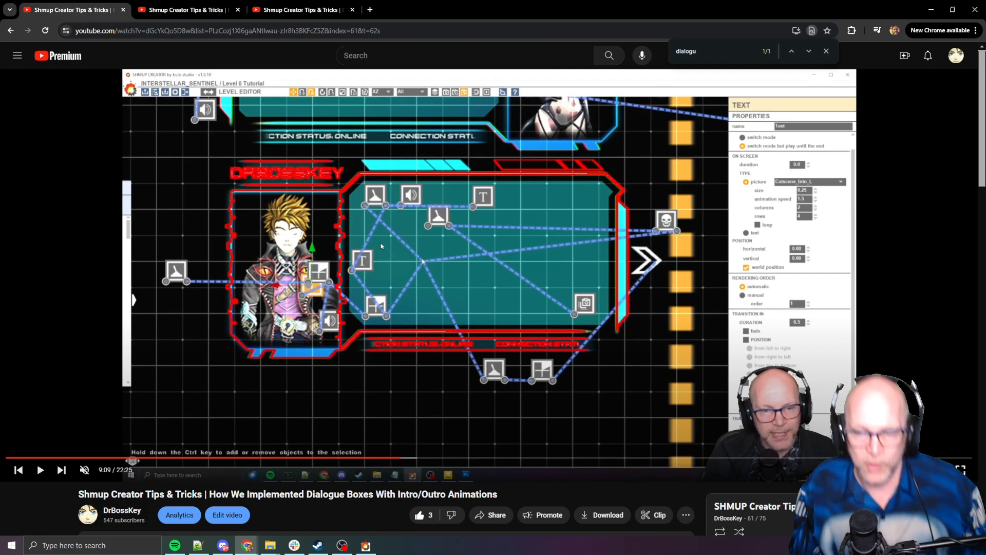
scroll(497, 170, down, 3)
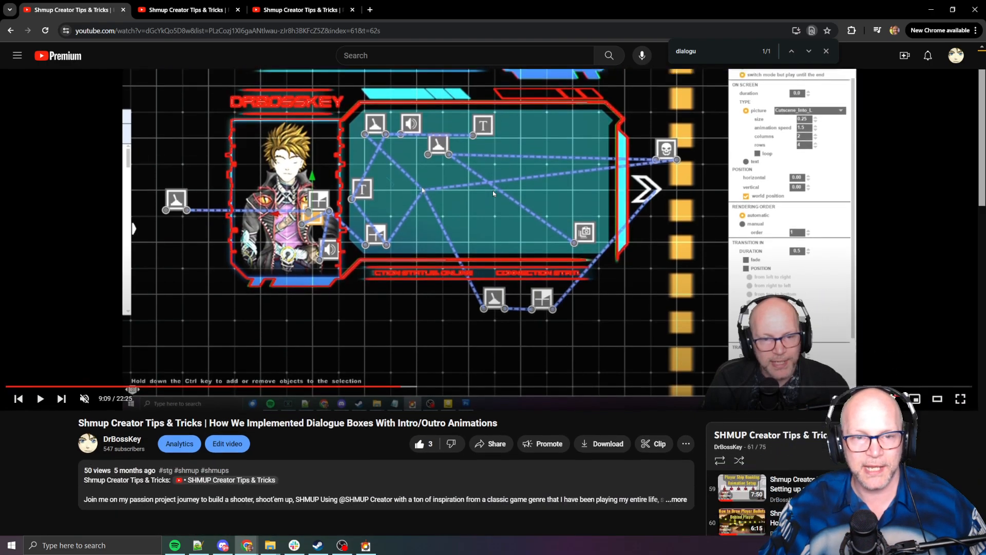
scroll(444, 286, up, 3)
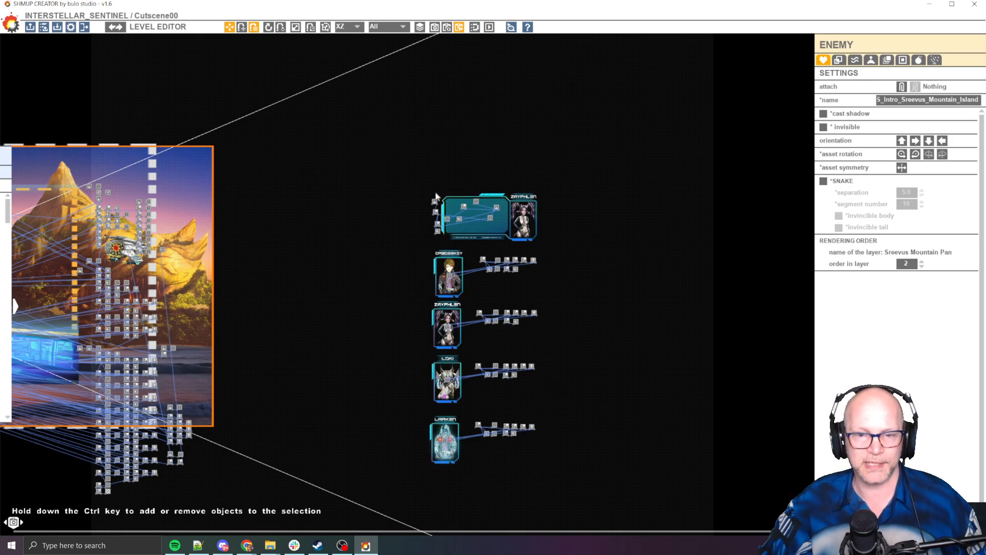
Step: Switch back to SHMUP Creator and examine the dialogue box, the character portraits and their script nodes beside the scene
middle_drag(341, 157, 476, 153)
middle_drag(500, 193, 399, 201)
scroll(510, 176, up, 3)
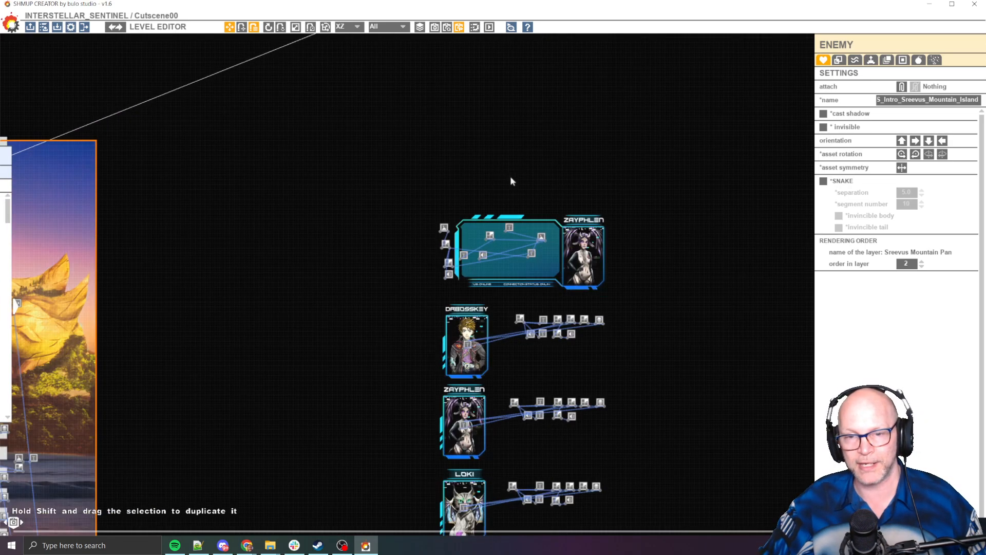
middle_drag(705, 312, 659, 224)
middle_drag(616, 198, 617, 141)
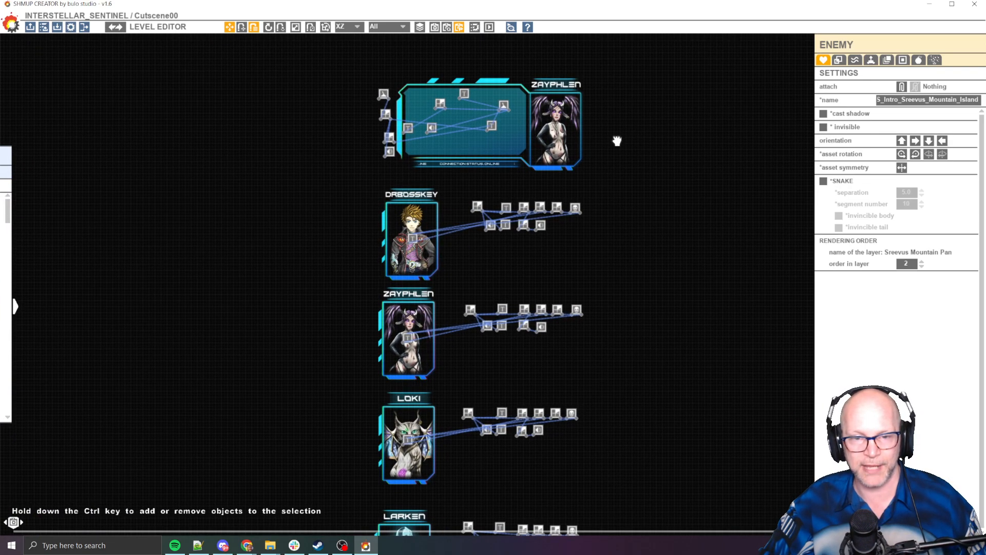
middle_drag(355, 142, 426, 143)
scroll(411, 144, down, 3)
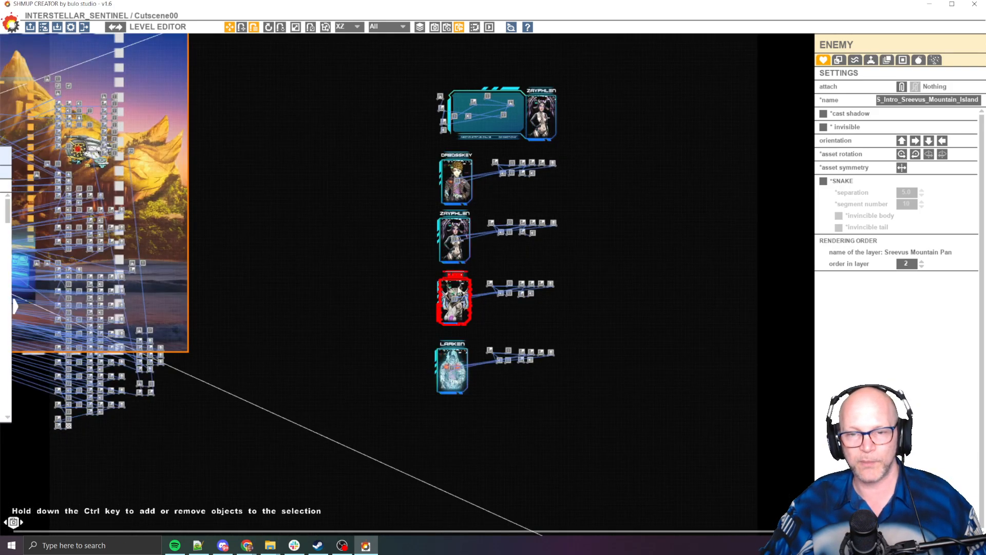
middle_drag(209, 117, 331, 149)
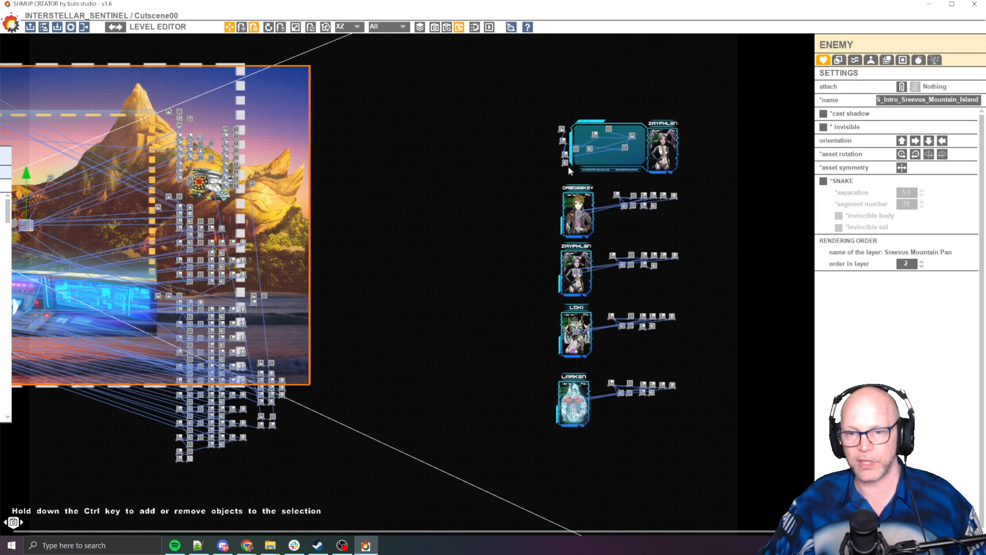
Step: Duplicate the DRBOSSKEY portrait with its linked script nodes into the empty space beside the mountain scene, and inspect the copied links
click(551, 183)
drag(551, 182, 696, 230)
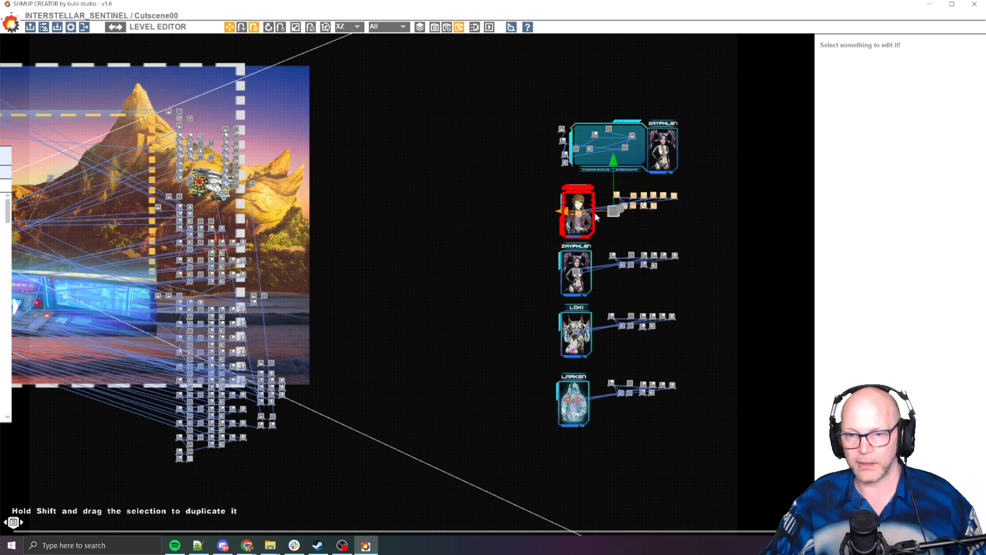
shift+drag(597, 213, 360, 253)
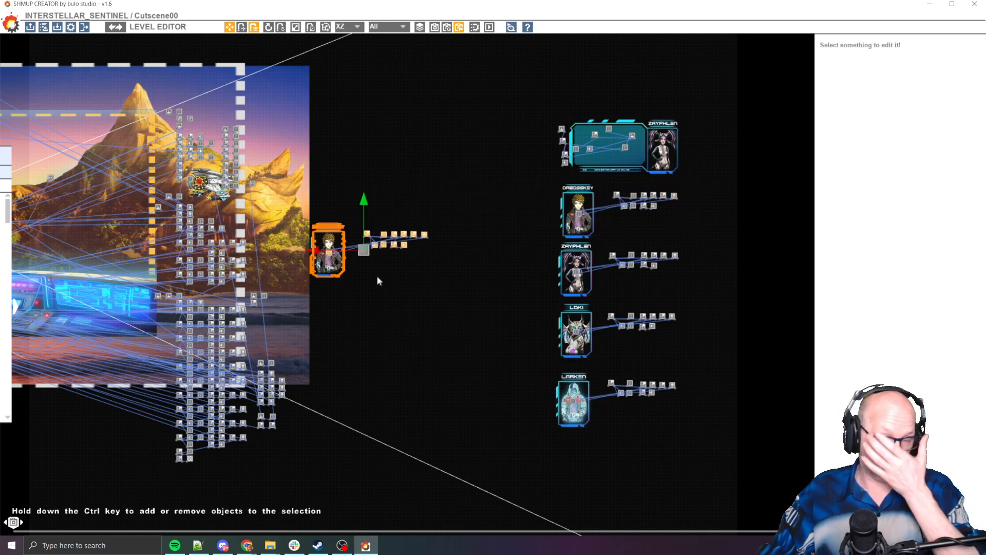
scroll(385, 242, up, 10)
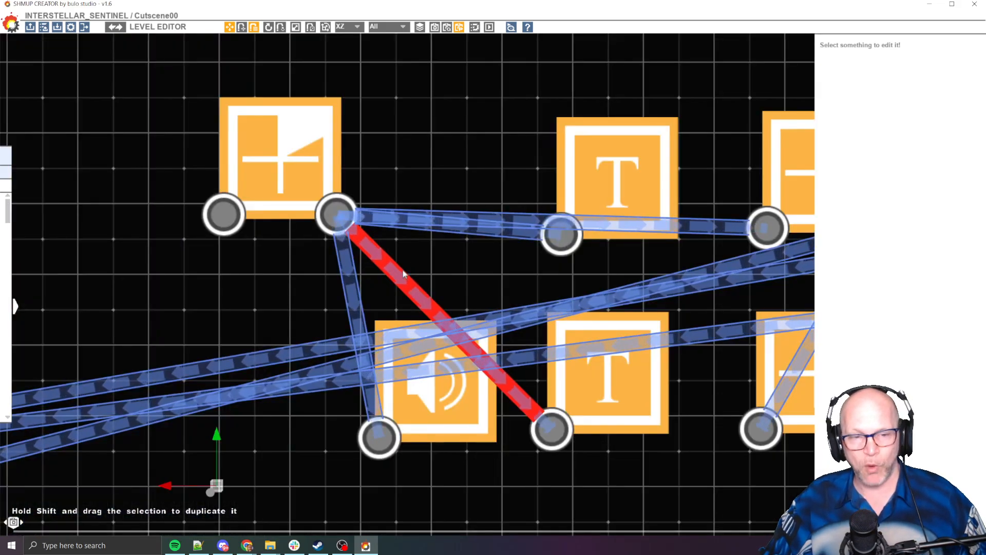
scroll(343, 221, down, 10)
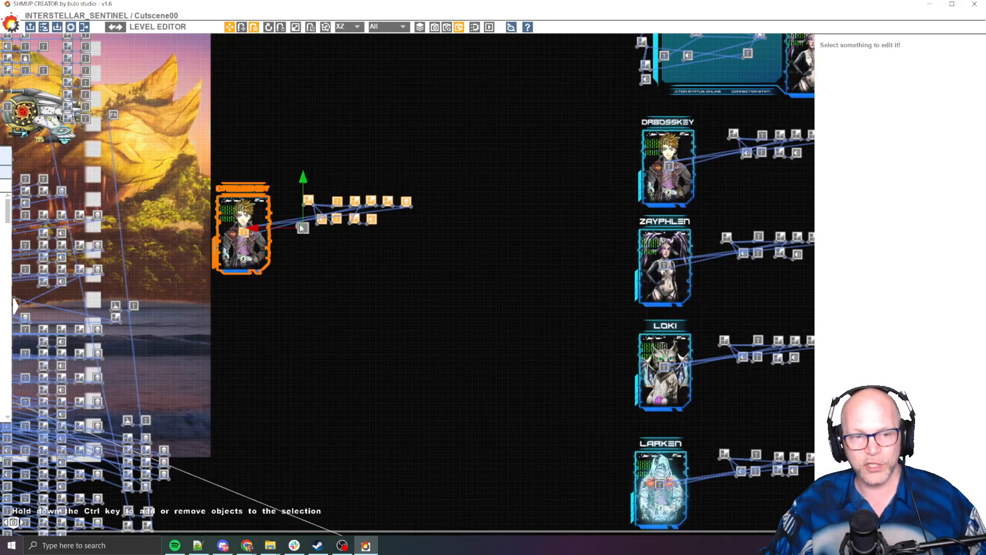
drag(343, 221, 483, 191)
scroll(469, 247, down, 3)
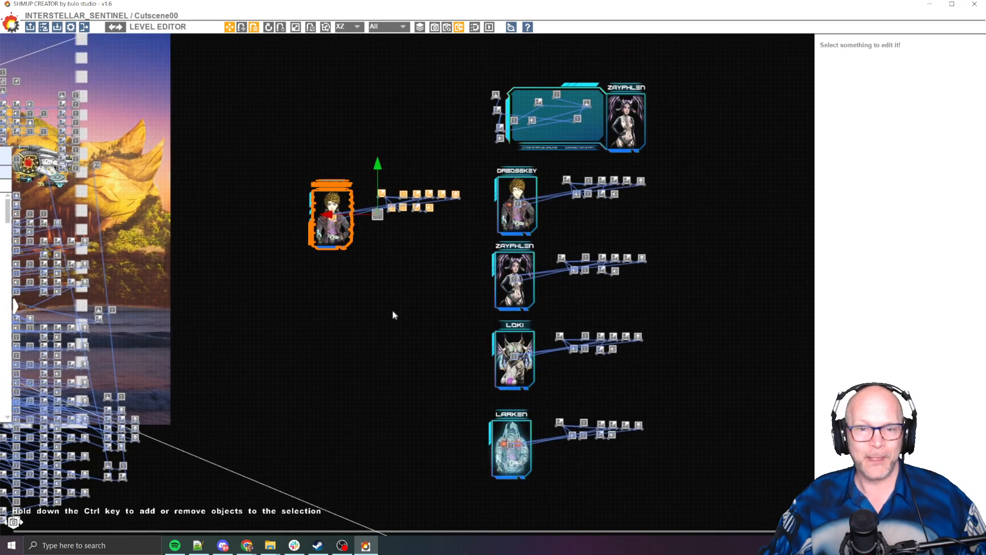
Step: Compare the duplicated portrait group with the originals and the whole scene, selecting the Cutscene_DBK_Mini portrait along the way
middle_drag(253, 301, 443, 289)
scroll(442, 289, down, 3)
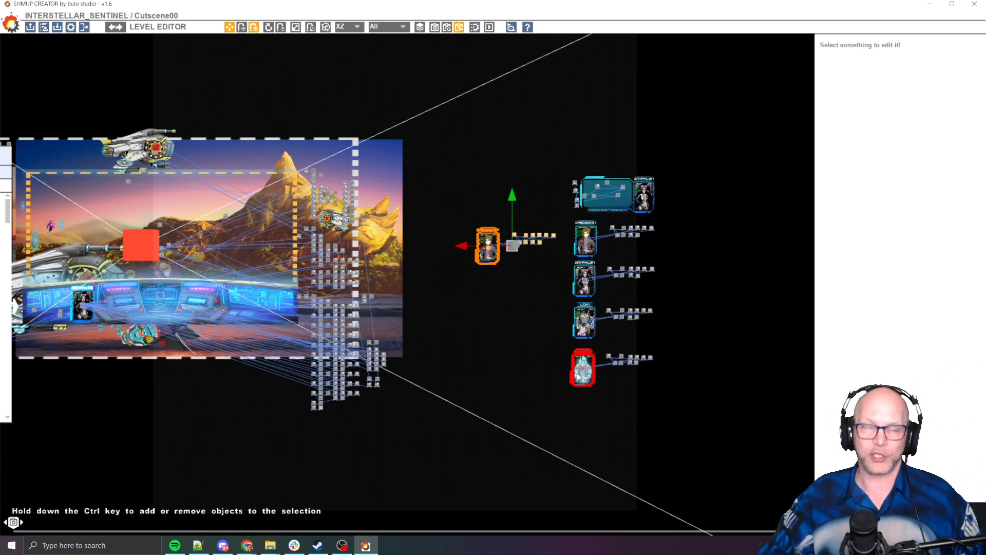
scroll(498, 211, up, 3)
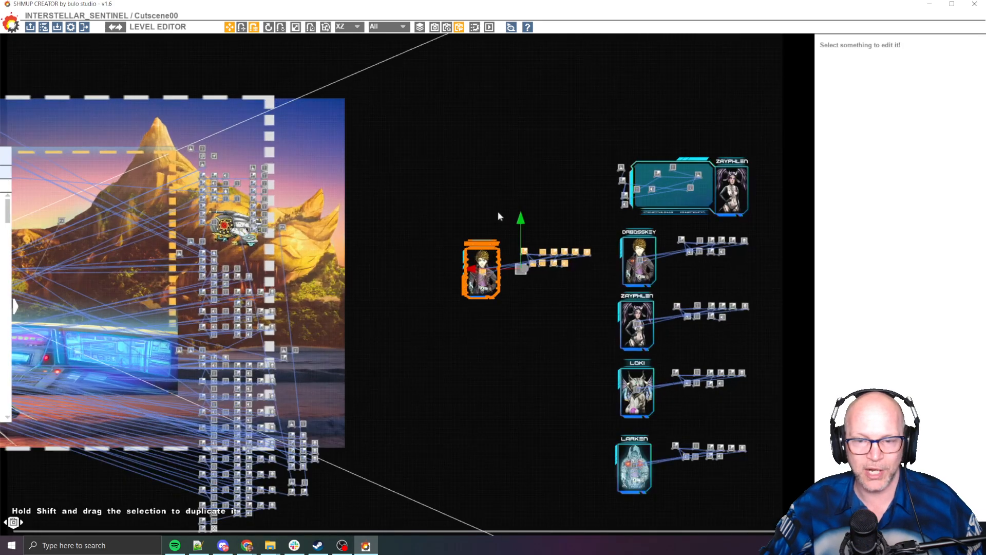
middle_drag(673, 184, 337, 214)
scroll(341, 173, up, 1)
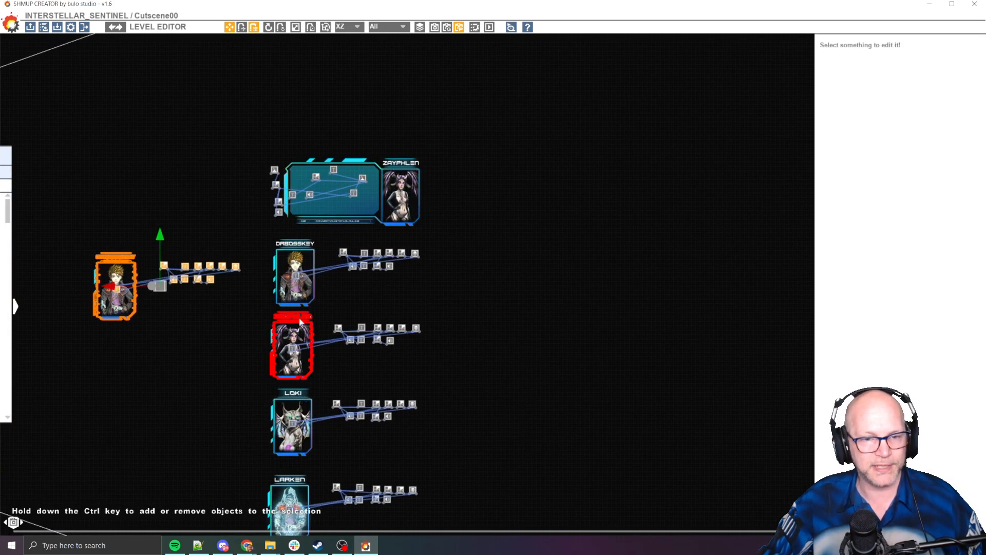
scroll(314, 293, up, 3)
middle_drag(295, 307, 470, 241)
mouse_move(451, 260)
mouse_down()
mouse_move(280, 319)
mouse_move(451, 261)
mouse_up()
middle_drag(203, 331, 422, 303)
scroll(360, 321, down, 1)
middle_drag(307, 334, 706, 319)
scroll(459, 309, down, 4)
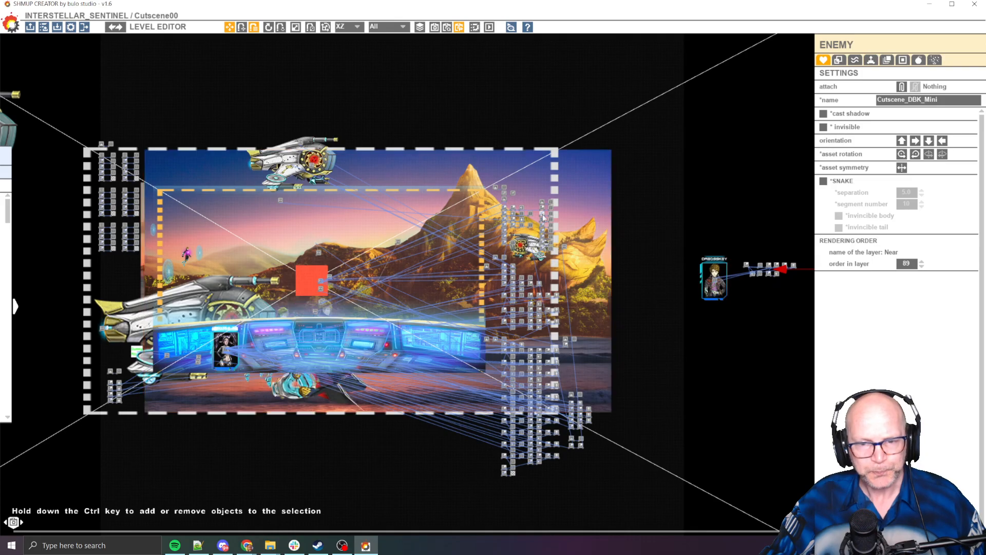
Step: Select the trigger node at the head of the script columns over the mountain background to read its activation settings
scroll(545, 211, up, 3)
scroll(539, 219, up, 1)
scroll(485, 194, up, 3)
middle_drag(470, 154, 465, 251)
scroll(465, 257, up, 1)
scroll(509, 211, down, 3)
middle_drag(526, 187, 532, 267)
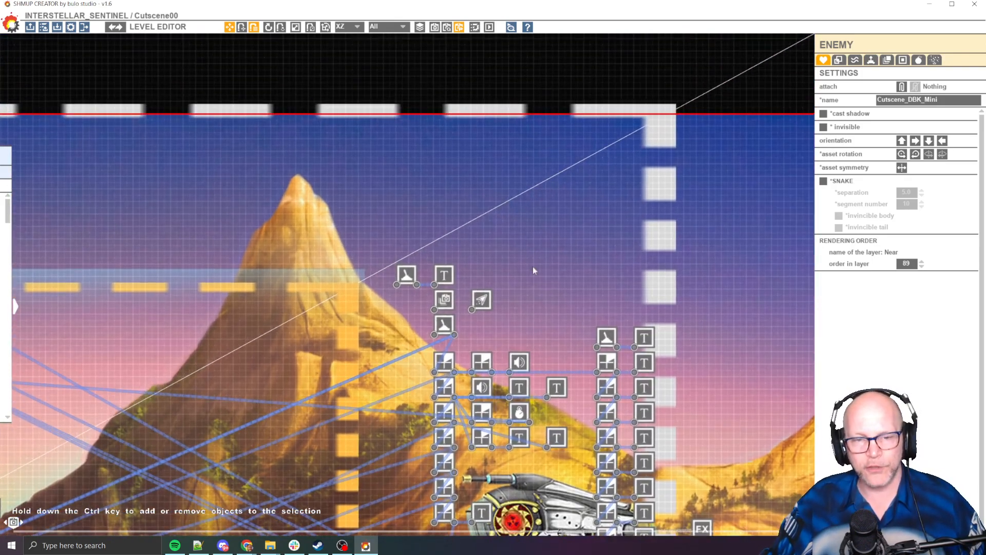
click(406, 275)
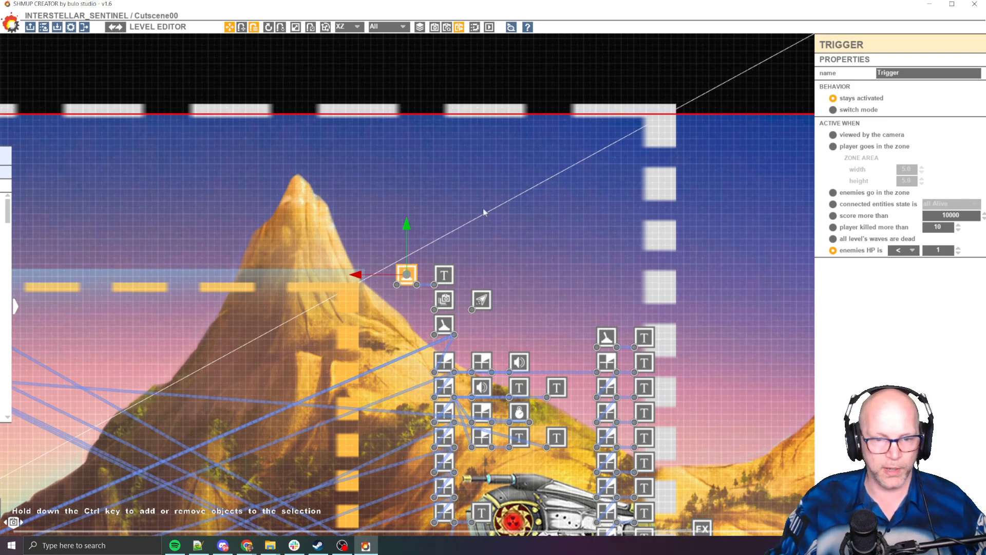
Step: Try moving the trigger node away from its text node, and undo the move
scroll(397, 296, up, 3)
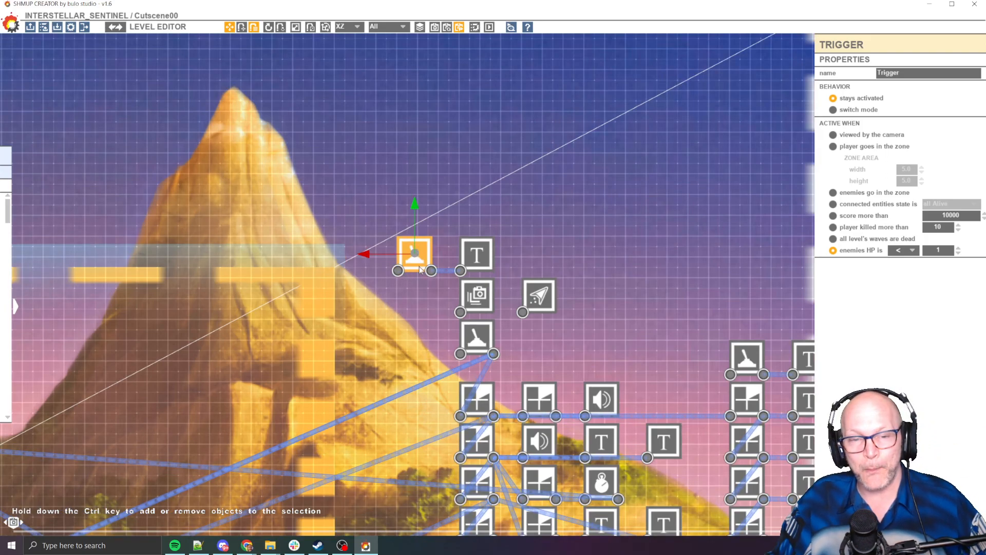
drag(421, 262, 399, 204)
key(ctrl+z)
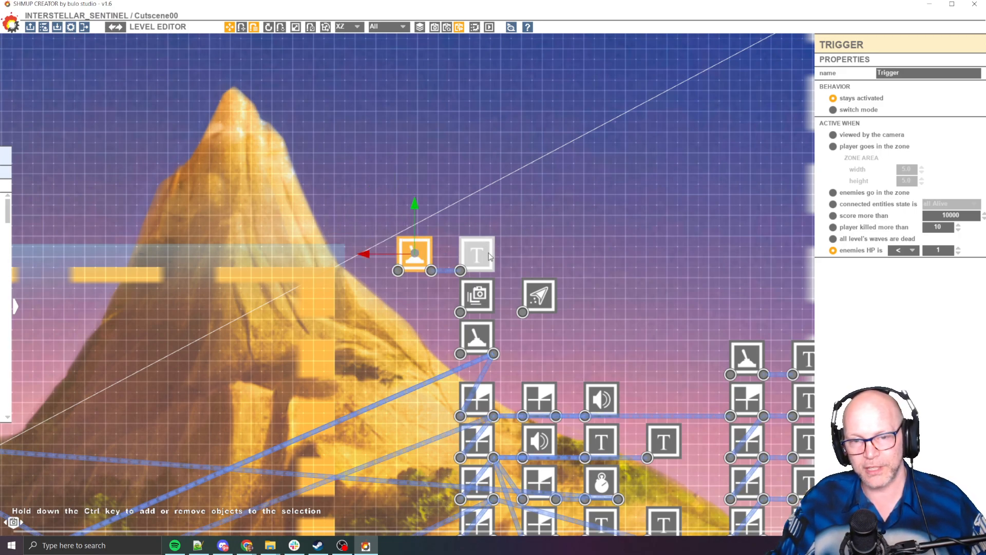
Step: Inspect the text node linked to the trigger, showing its Scene 1 label and settings, and deselect it by selecting the mountain background
click(489, 257)
scroll(486, 261, down, 2)
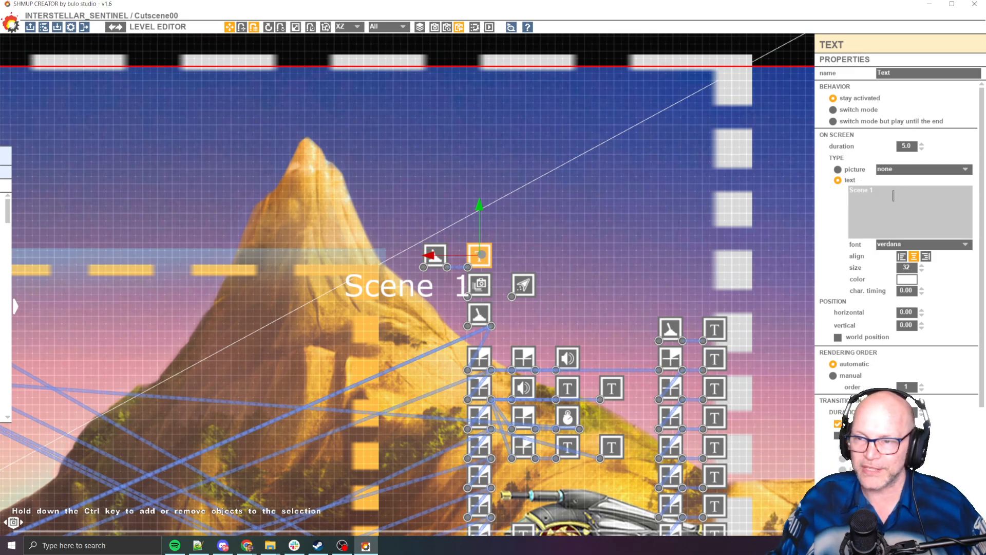
click(513, 214)
scroll(513, 214, up, 2)
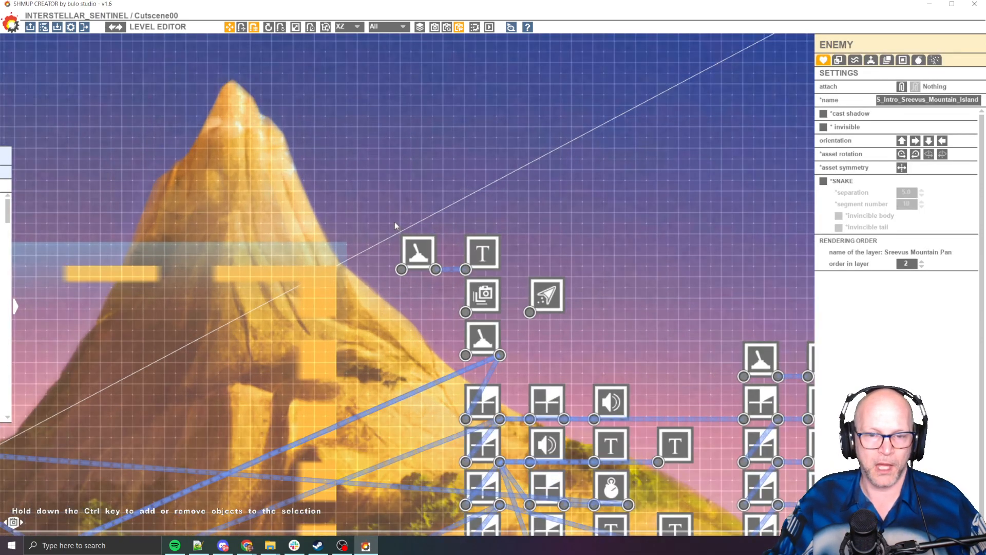
scroll(483, 252, up, 1)
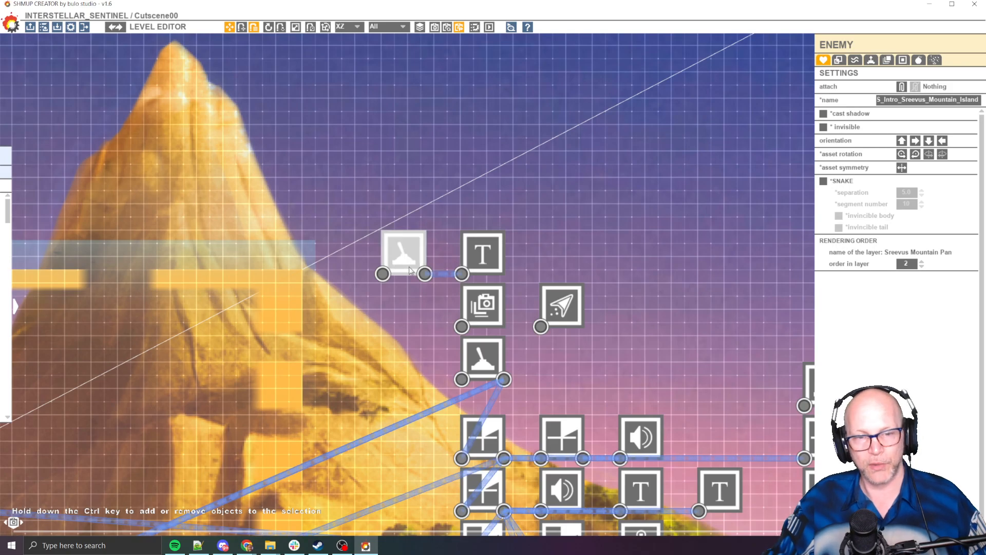
click(485, 252)
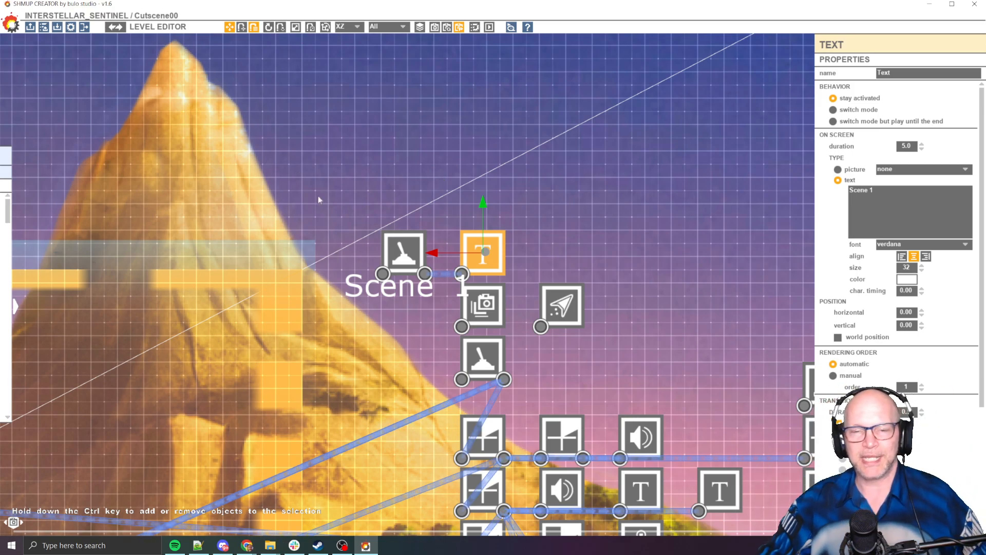
scroll(524, 170, down, 2)
click(573, 195)
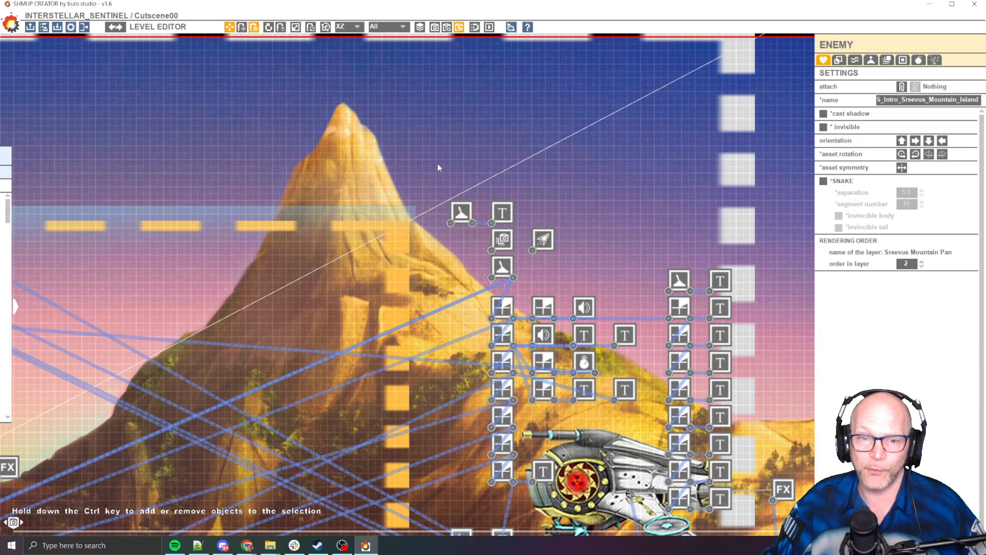
Step: Reselect the Scene 1 text node and look over how it heads the columns of script nodes beneath it
middle_drag(564, 207, 559, 188)
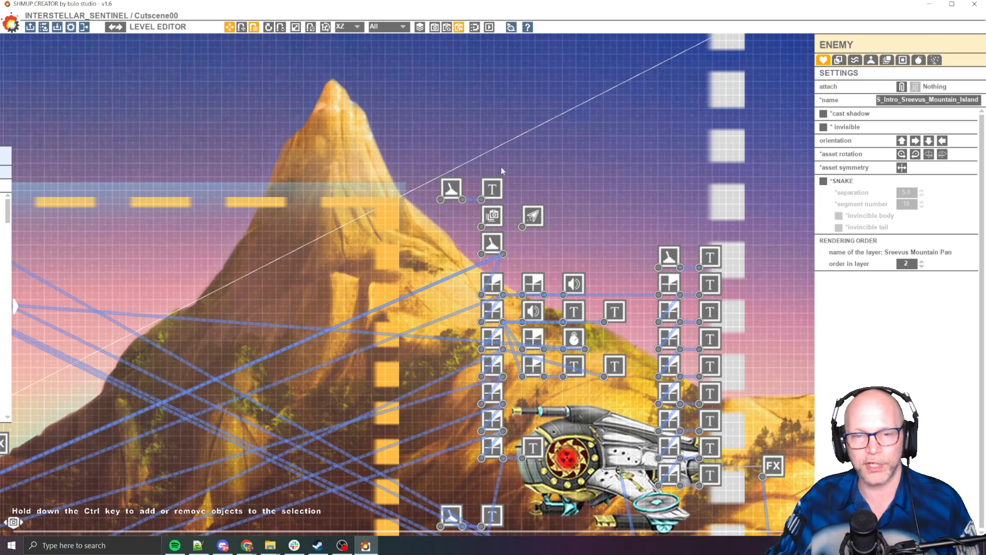
click(493, 189)
middle_drag(553, 193, 526, 162)
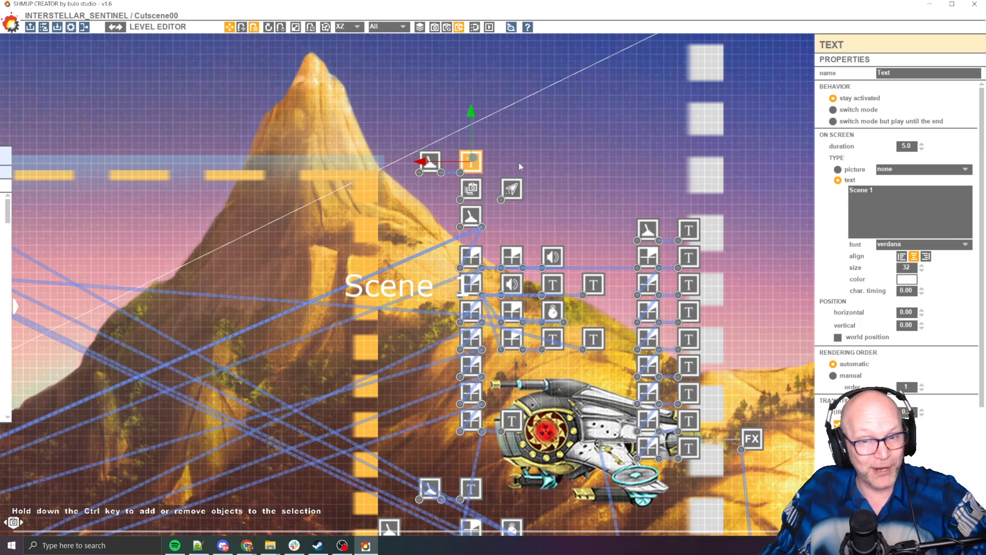
scroll(528, 162, up, 1)
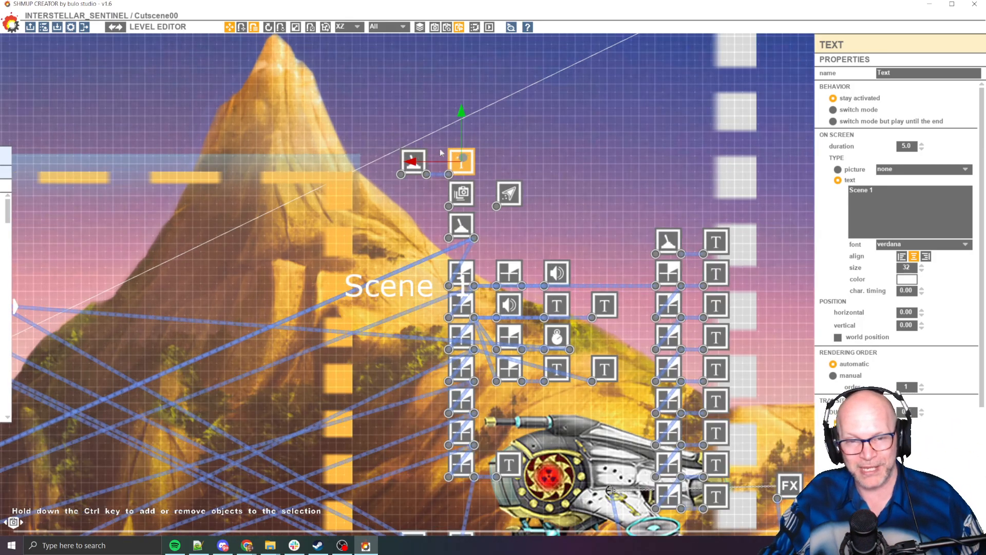
scroll(553, 215, up, 1)
scroll(539, 218, down, 2)
middle_drag(540, 218, 553, 265)
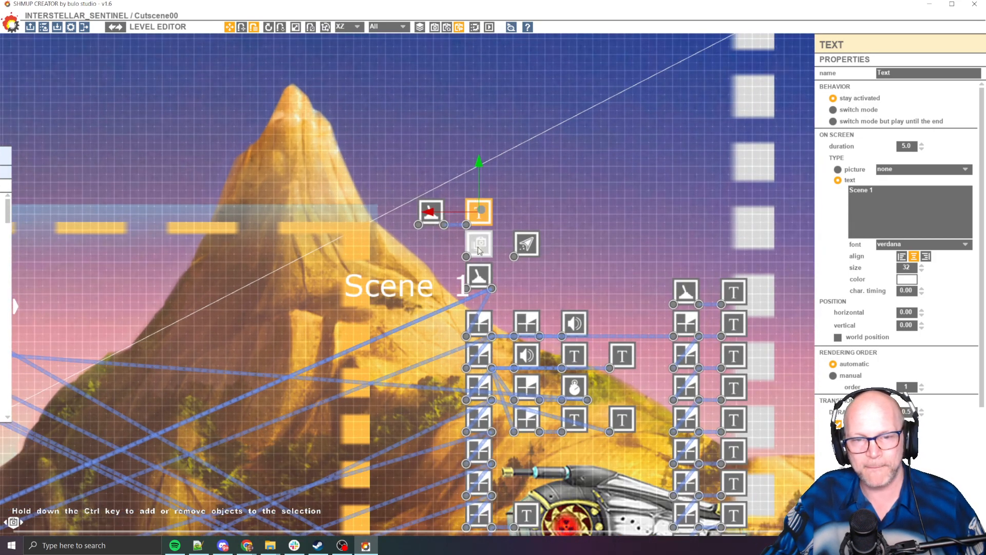
Step: Select the camera effects node below the Scene 1 text node to read its camera speed and shake settings
scroll(481, 236, up, 1)
click(479, 251)
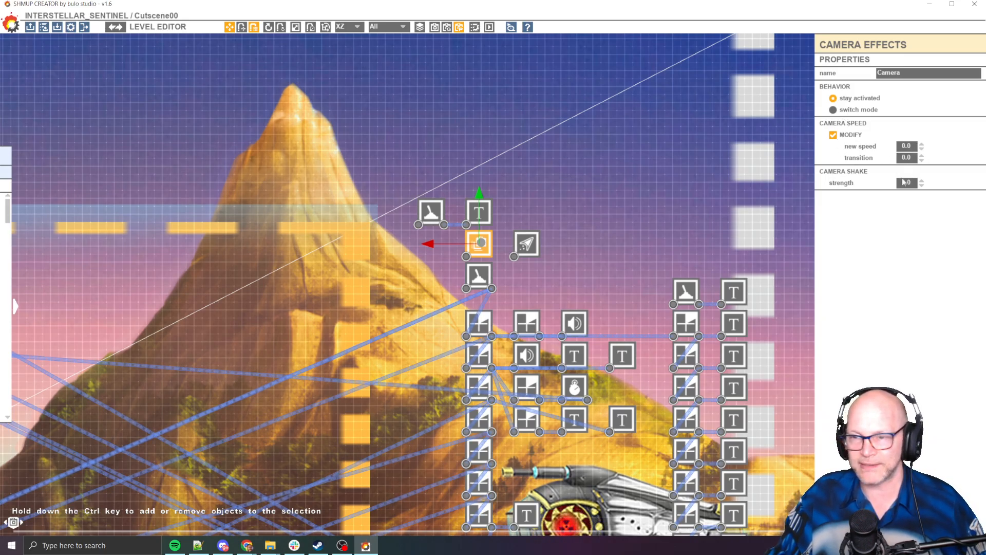
scroll(568, 245, down, 3)
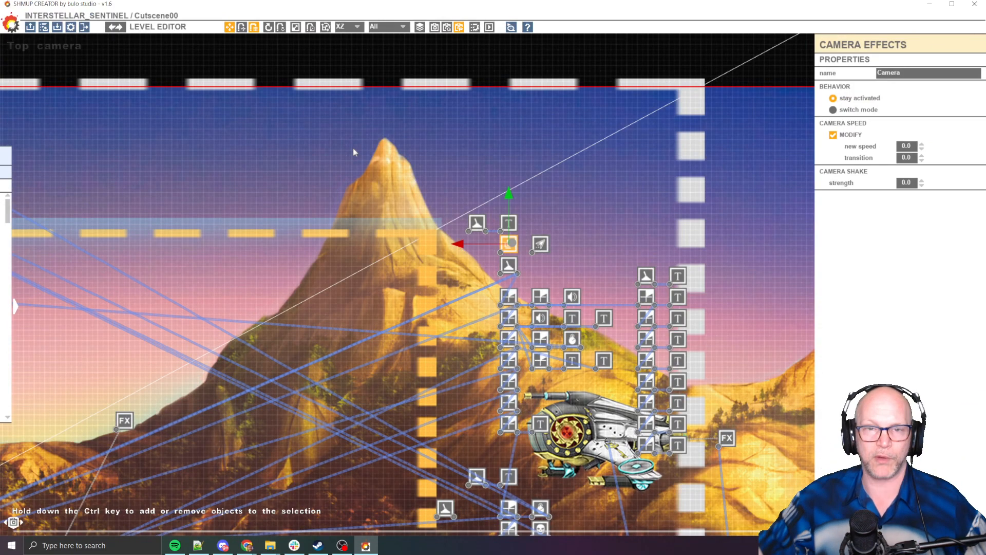
scroll(354, 149, up, 1)
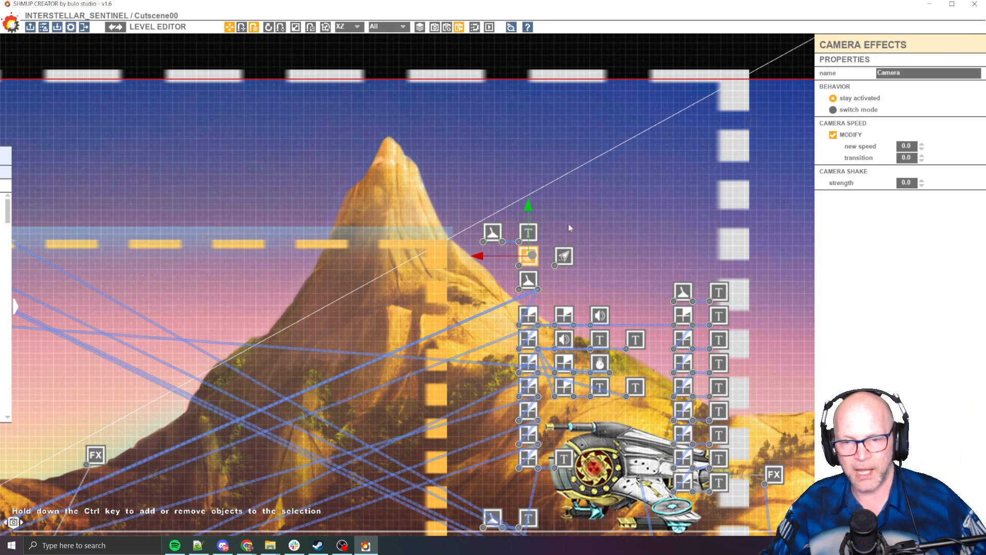
Step: Select the player control node beside the camera effects node to review its hide, freeze controls, hold fire and disable smart bombs options
click(570, 256)
scroll(605, 257, up, 1)
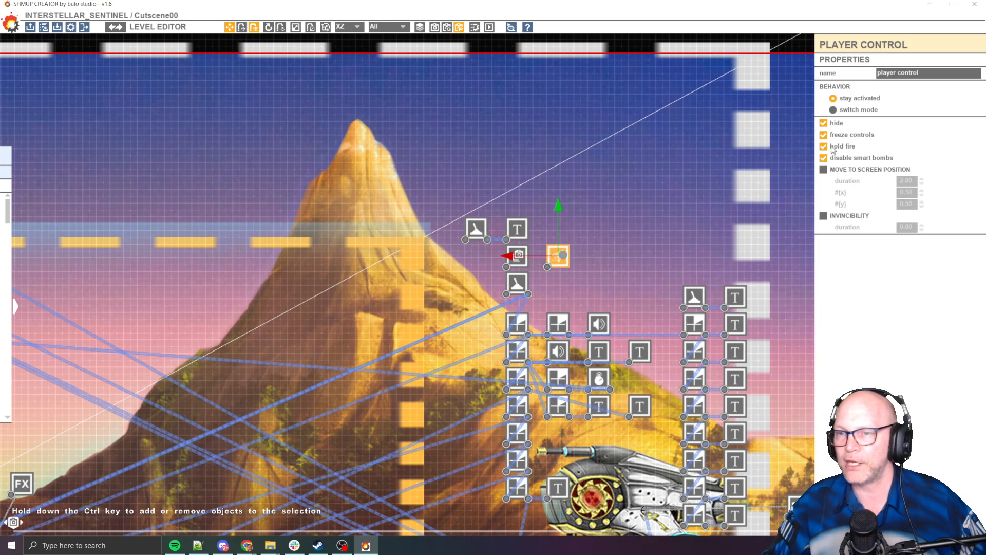
middle_drag(655, 209, 609, 183)
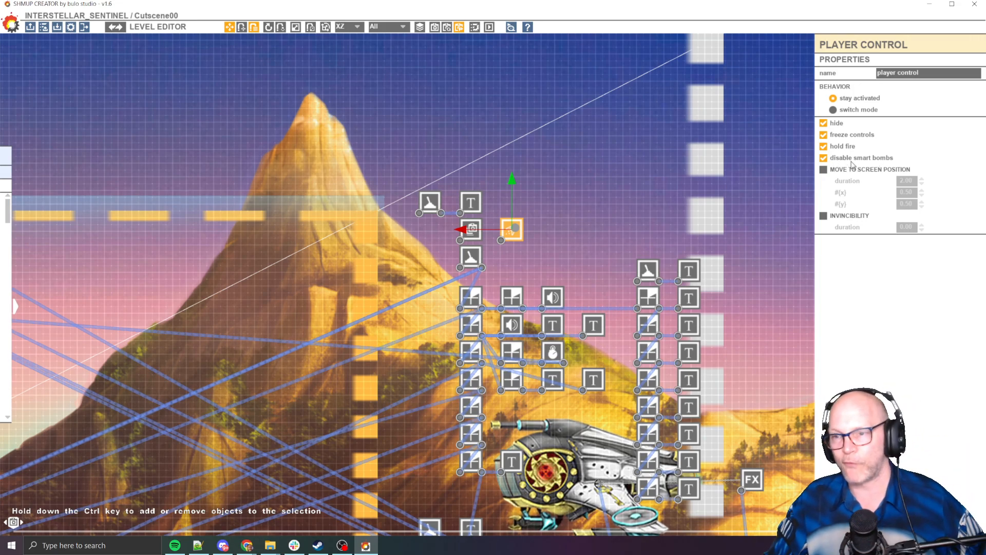
scroll(468, 241, down, 2)
middle_drag(489, 268, 625, 207)
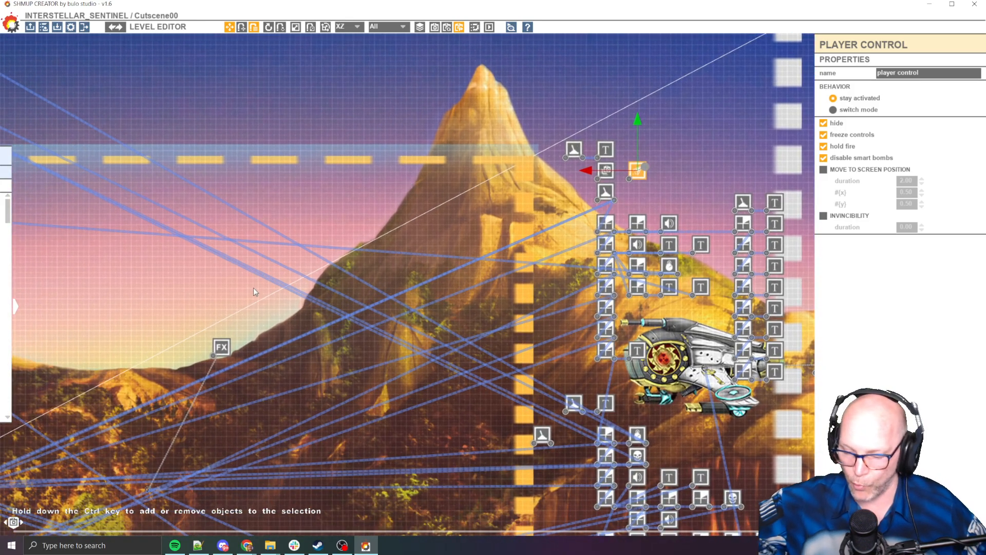
Step: Playtest the cutscene through its opening dialogue and return to the level editor
key(F5)
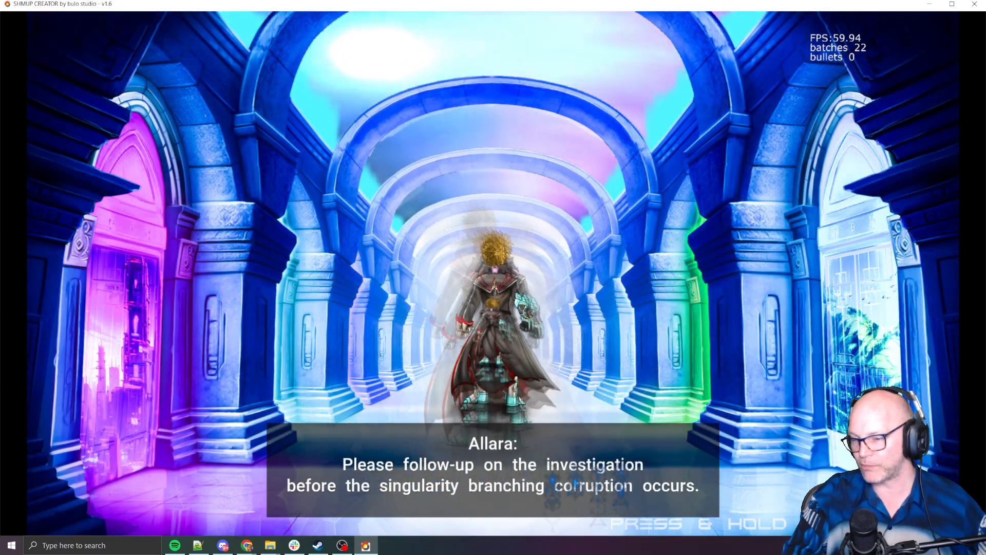
key(Escape)
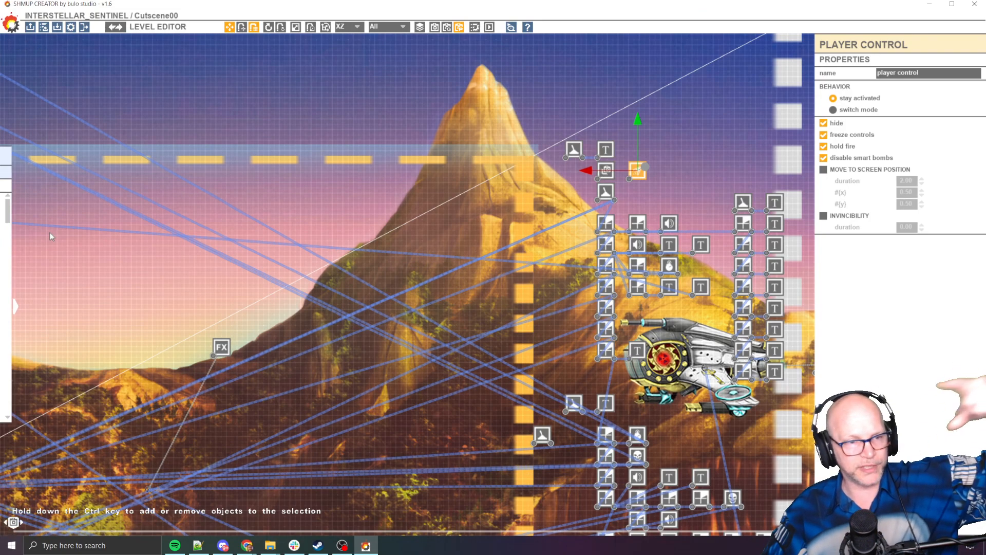
Step: Switch to Chrome to show the tutorials on dialogue boxes, player controller functionality and press-and-hold logic, and return to SHMUP Creator
key(alt+Tab)
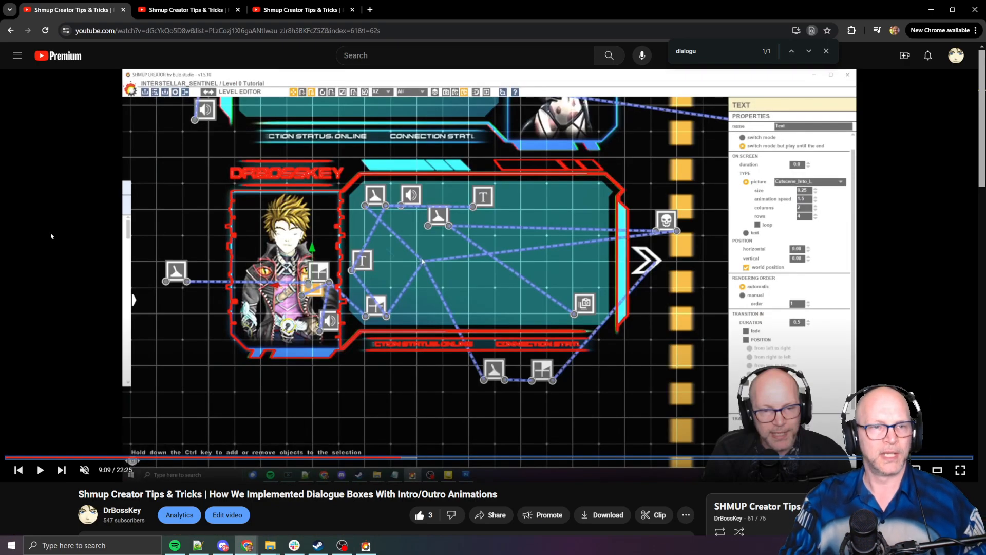
click(224, 10)
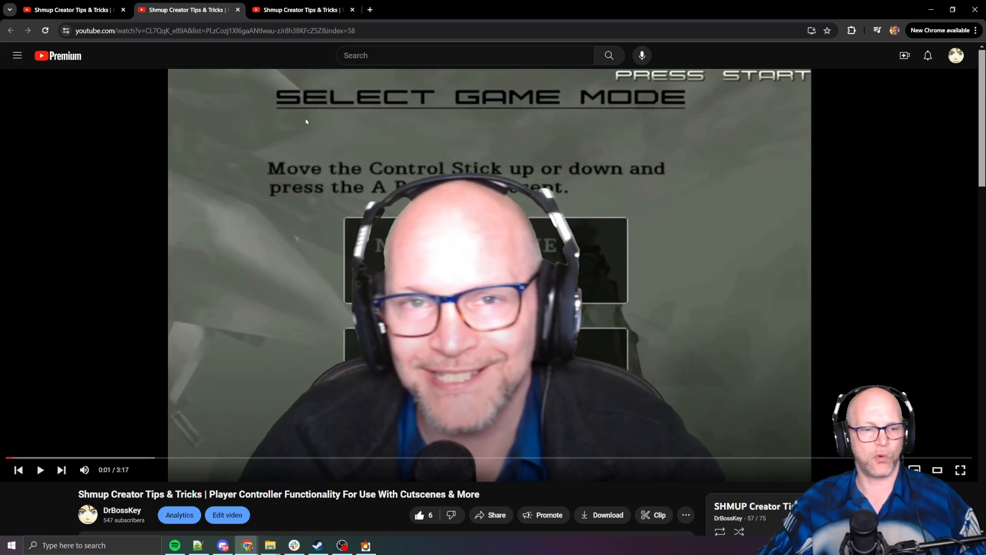
scroll(301, 121, down, 1)
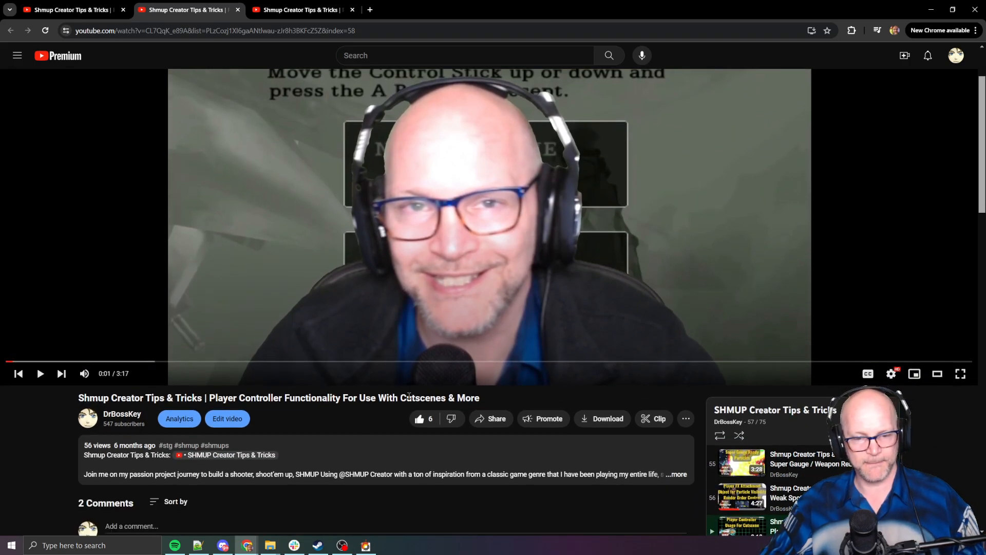
drag(251, 399, 370, 415)
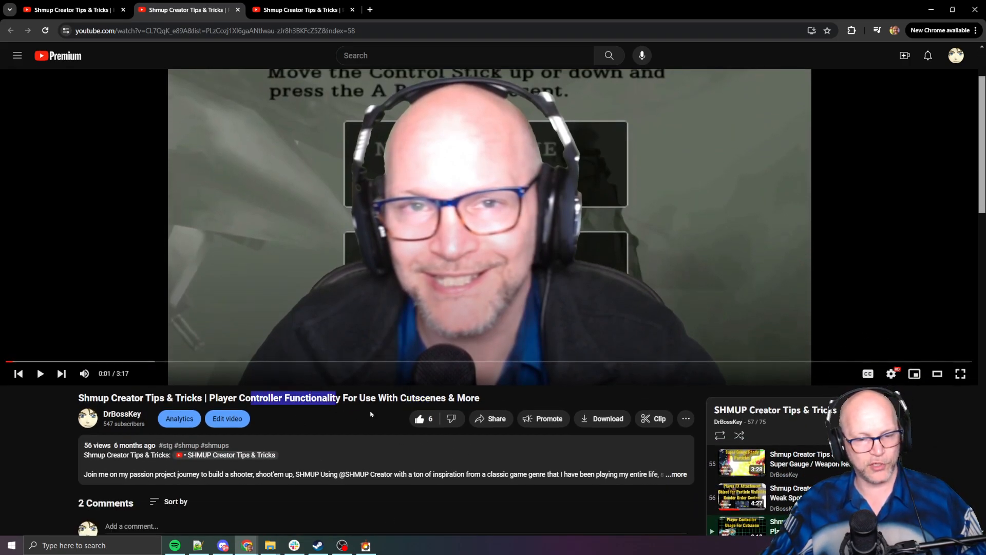
click(289, 4)
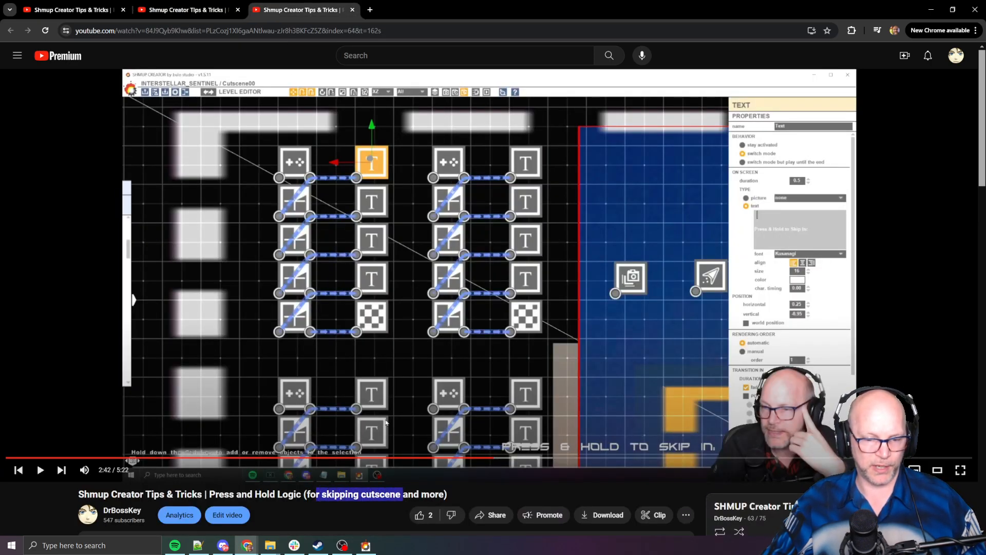
key(alt+Tab)
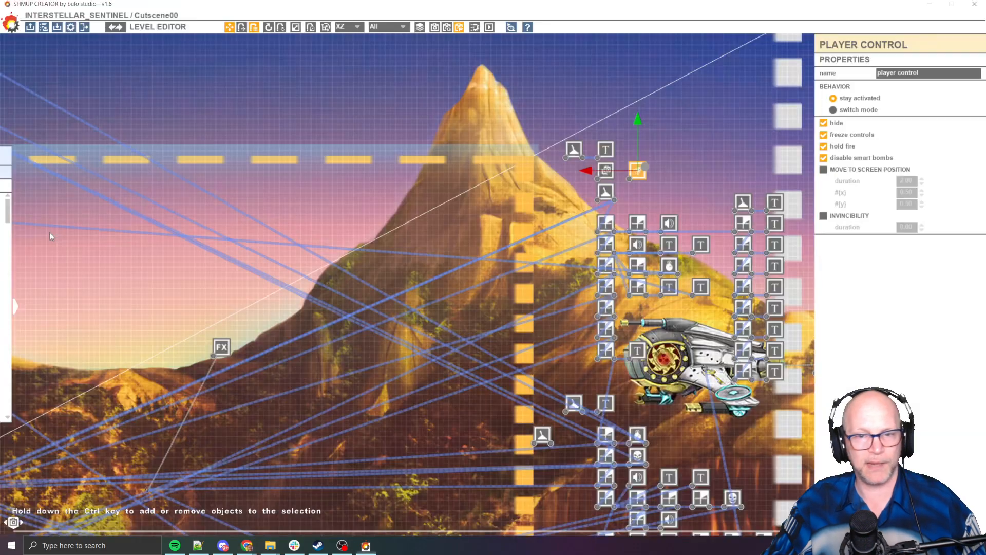
Step: Select the trigger node below the camera effects node to inspect its activation conditions and the links leaving it
middle_drag(667, 146, 555, 123)
scroll(535, 179, up, 1)
click(491, 164)
scroll(492, 164, up, 2)
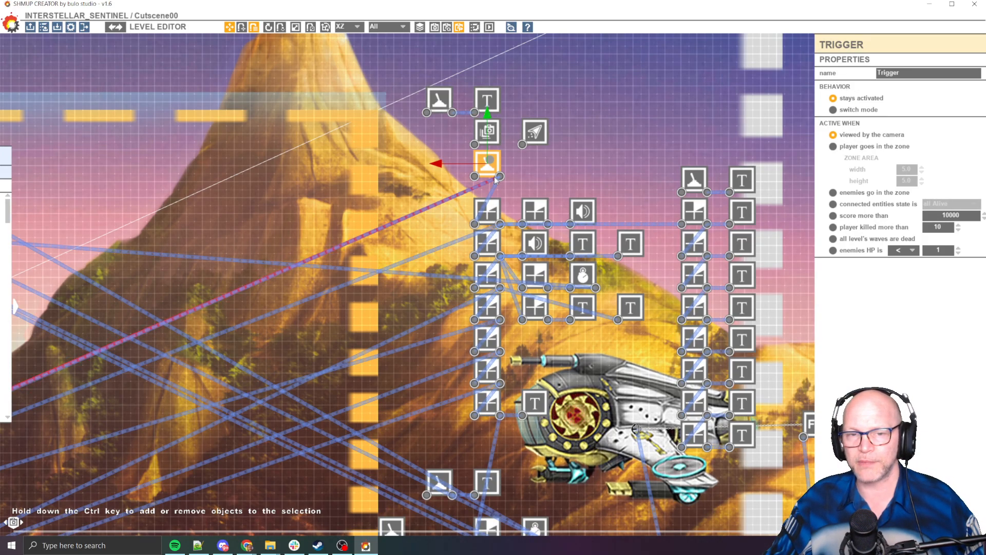
scroll(457, 212, down, 2)
middle_drag(449, 233, 520, 174)
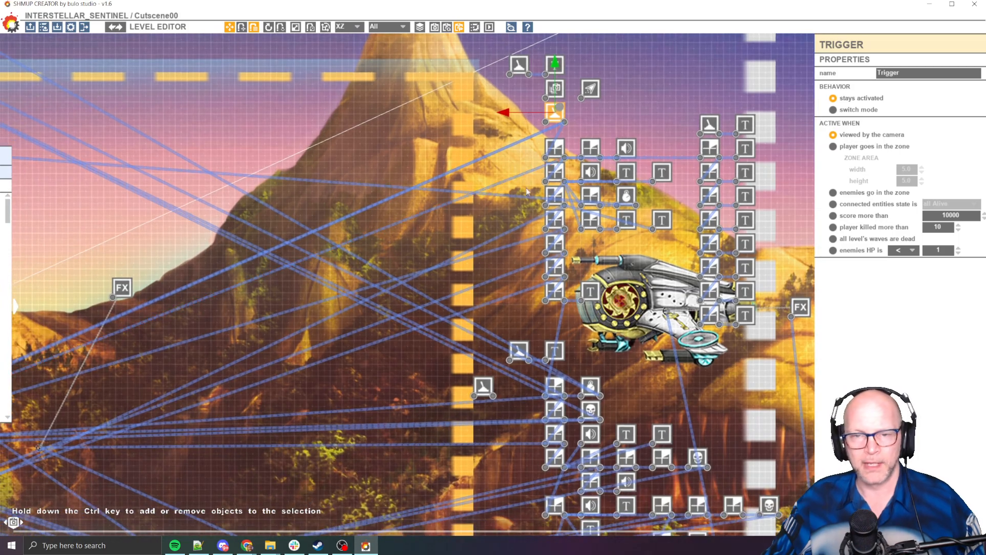
middle_drag(638, 146, 531, 144)
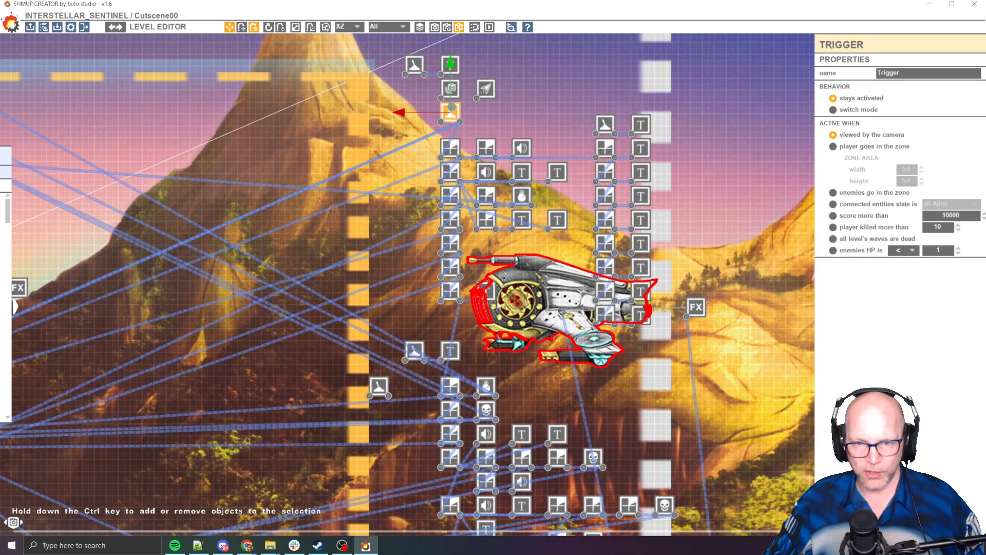
scroll(507, 118, up, 1)
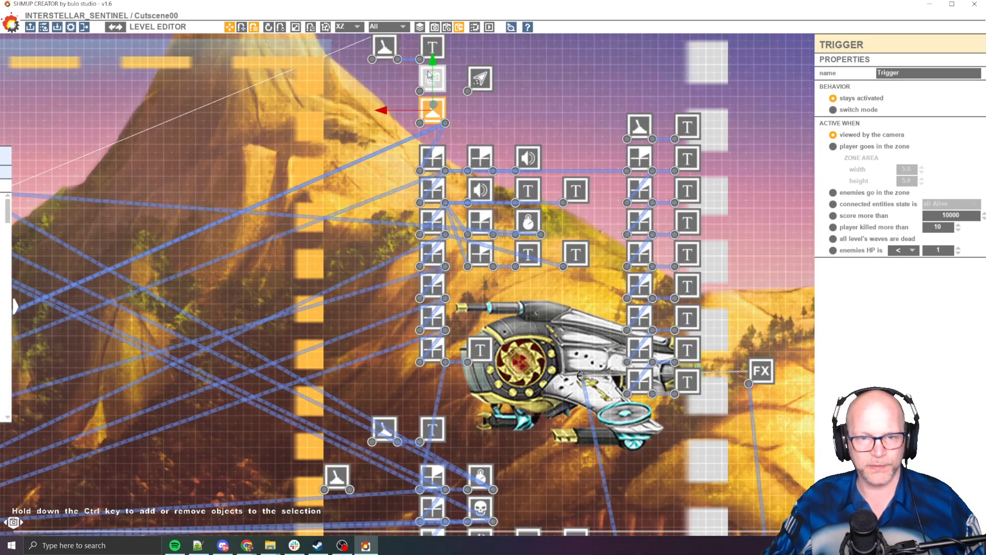
Step: Follow the trigger's long link to its connected FX node, inspect the particle system settings, and exit the cutscene playtest
click(438, 154)
middle_drag(437, 152, 507, 158)
click(462, 150)
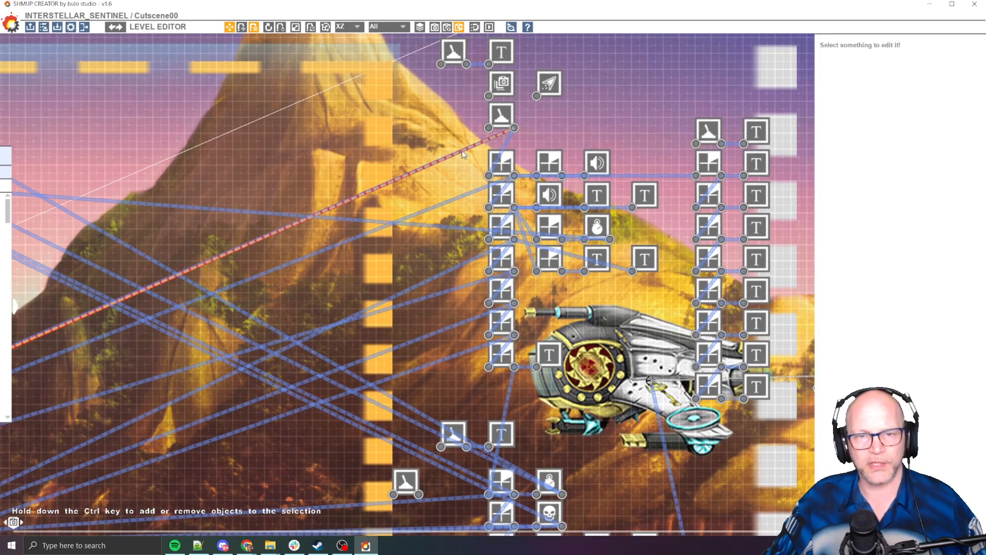
middle_drag(242, 265, 645, 102)
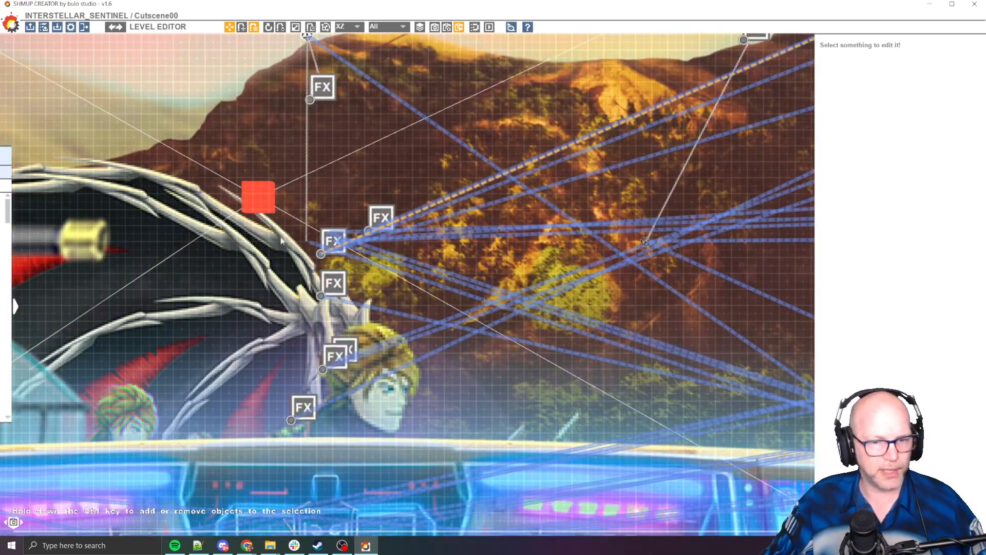
middle_drag(323, 253, 375, 202)
middle_drag(409, 140, 345, 213)
scroll(345, 212, down, 3)
scroll(430, 235, up, 1)
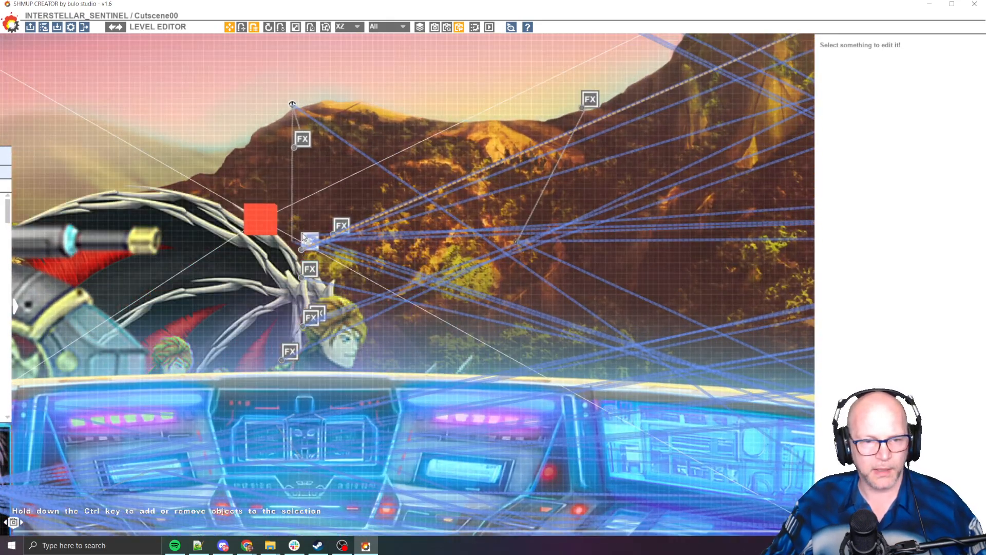
mouse_move(306, 237)
mouse_down()
mouse_move(317, 150)
mouse_move(338, 185)
mouse_move(304, 248)
mouse_up()
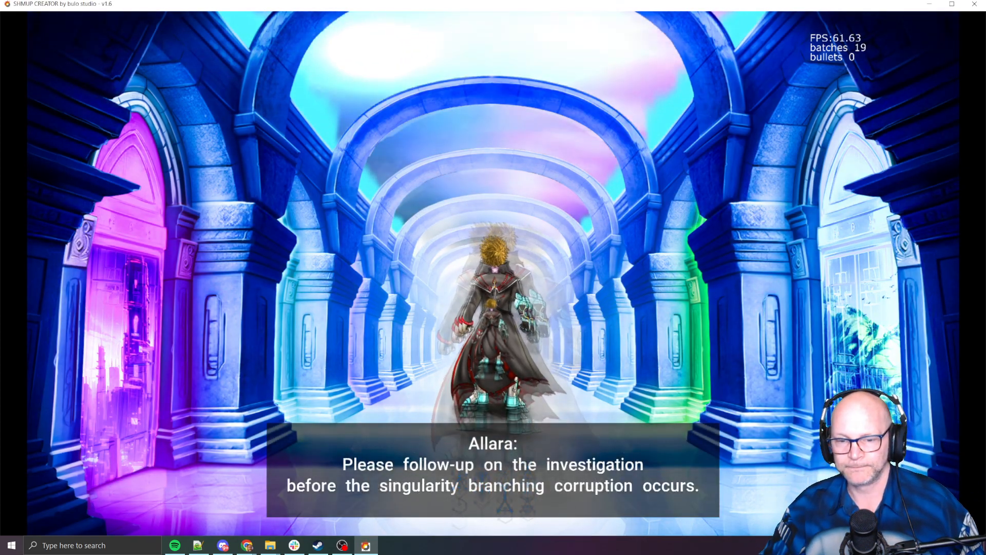
key(Escape)
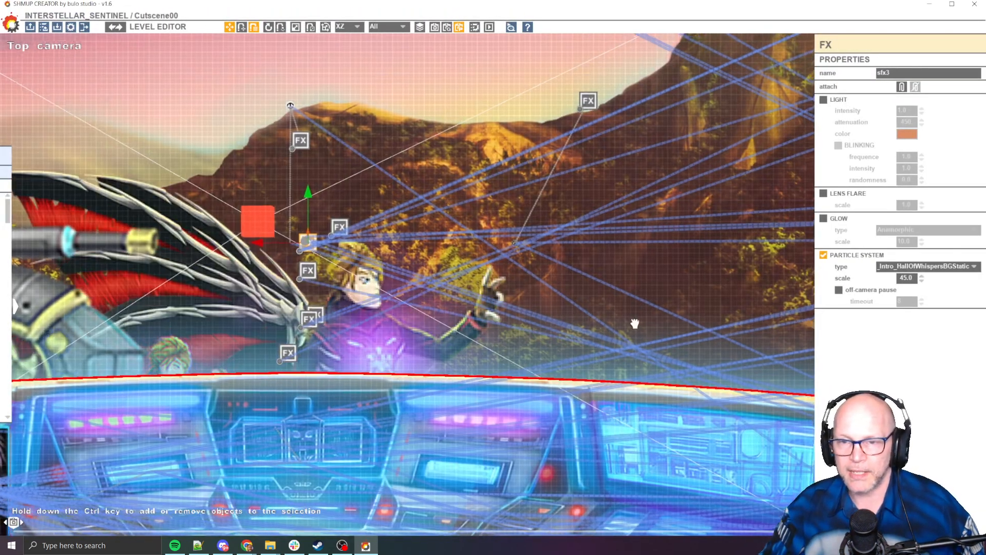
Step: Select the first countdown node below the trigger to inspect its behavior and duration
middle_drag(634, 324, 452, 365)
scroll(451, 365, down, 5)
middle_drag(633, 266, 539, 341)
scroll(518, 288, up, 10)
scroll(461, 285, down, 1)
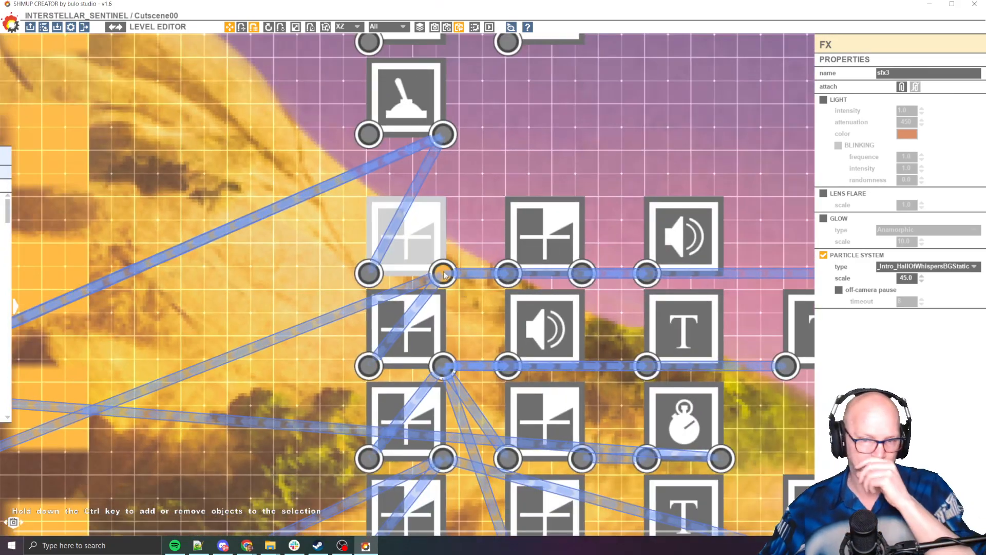
scroll(445, 275, down, 1)
click(441, 209)
scroll(442, 207, down, 2)
middle_drag(490, 277, 501, 248)
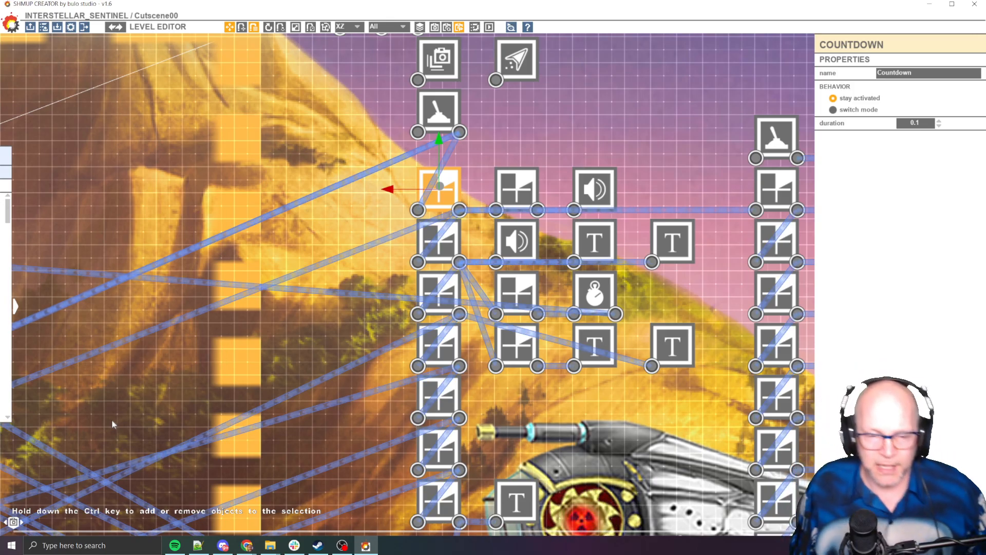
Step: Compare the durations of the first and second countdown nodes in the Scene 1 column
scroll(103, 370, down, 5)
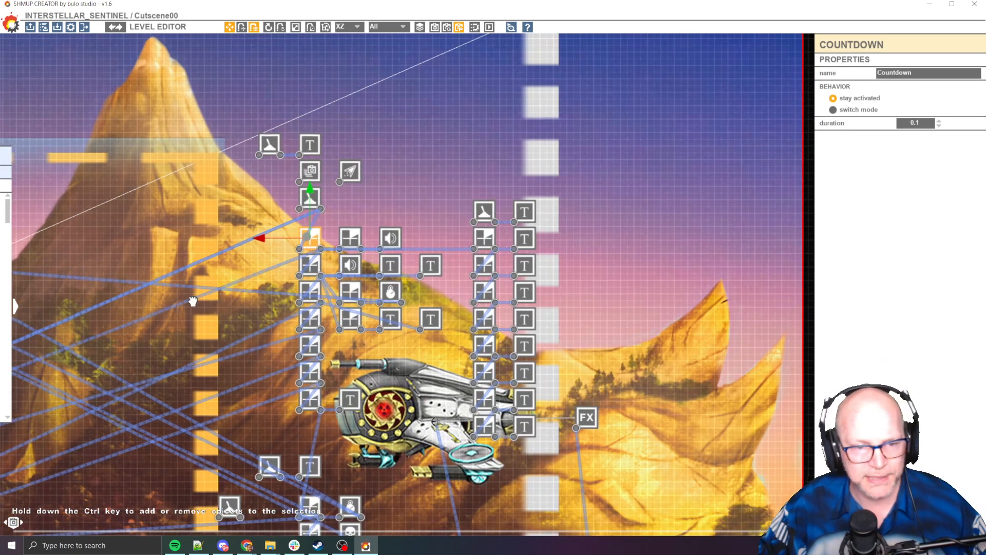
scroll(553, 246, up, 3)
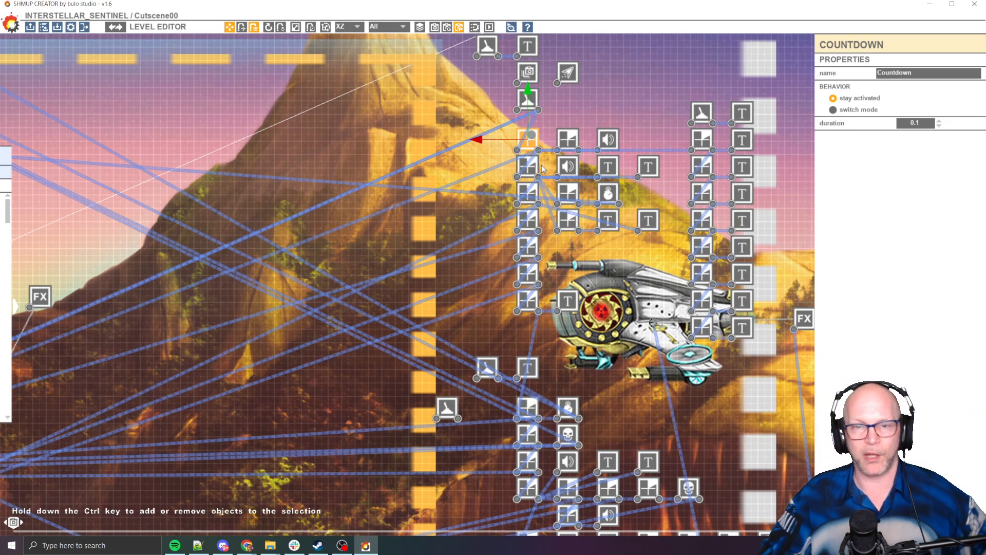
scroll(459, 187, up, 2)
scroll(459, 186, up, 1)
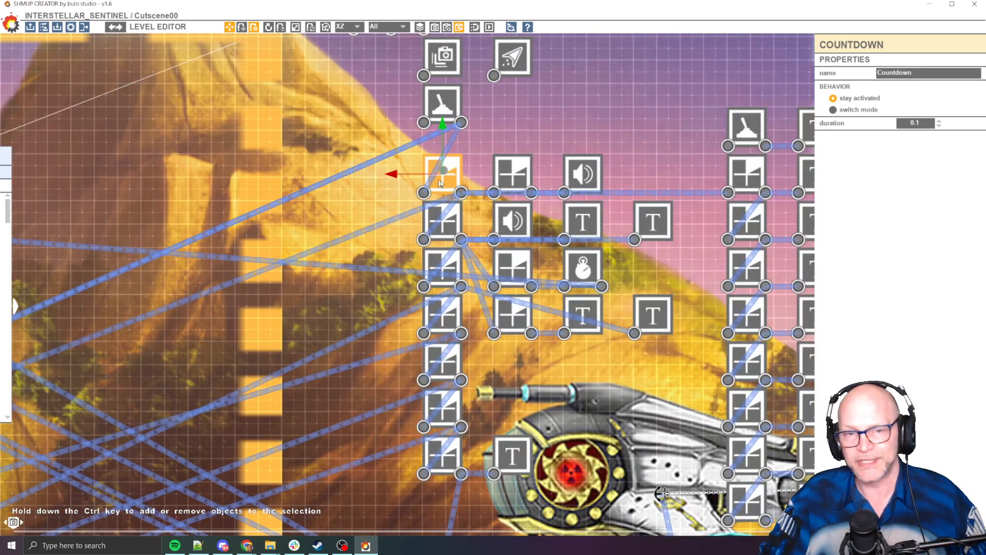
click(453, 225)
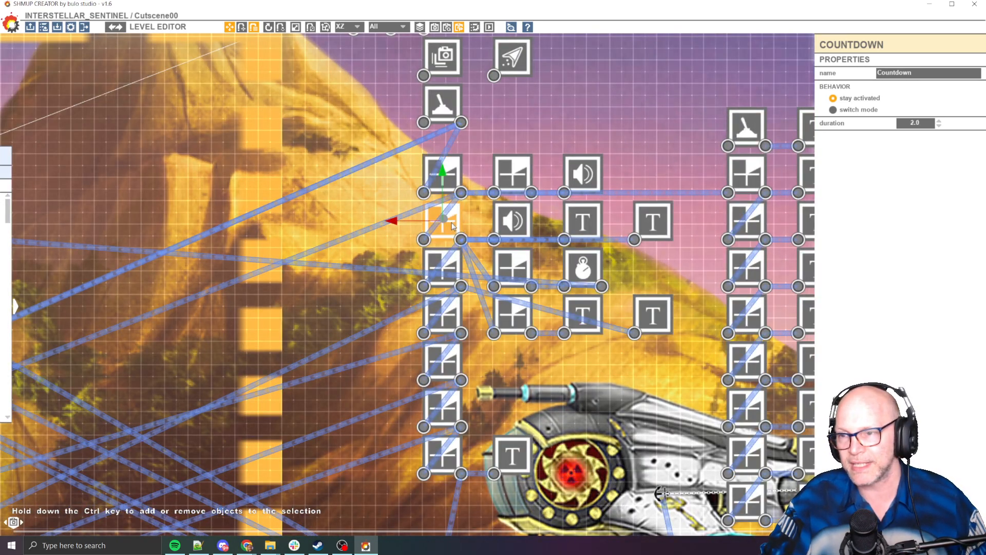
click(449, 172)
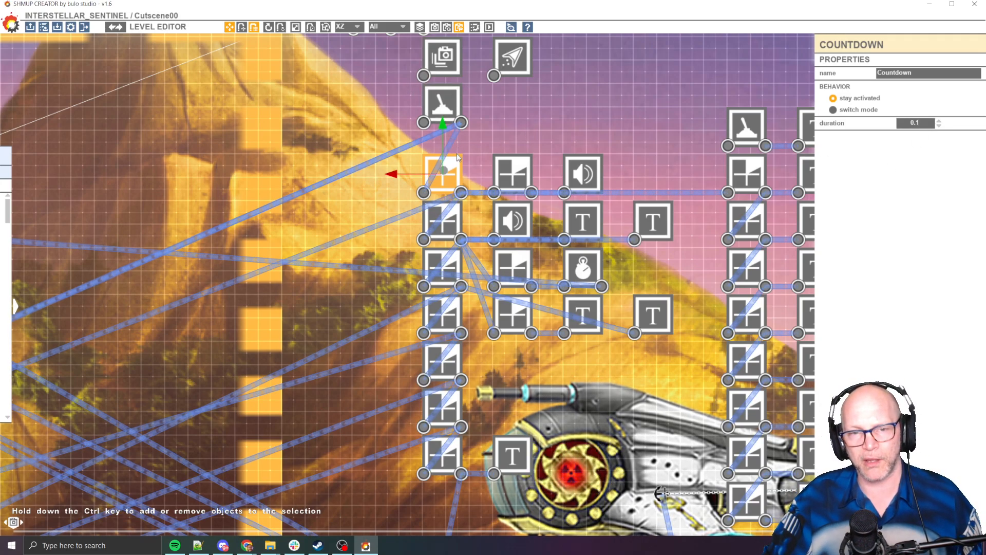
click(926, 121)
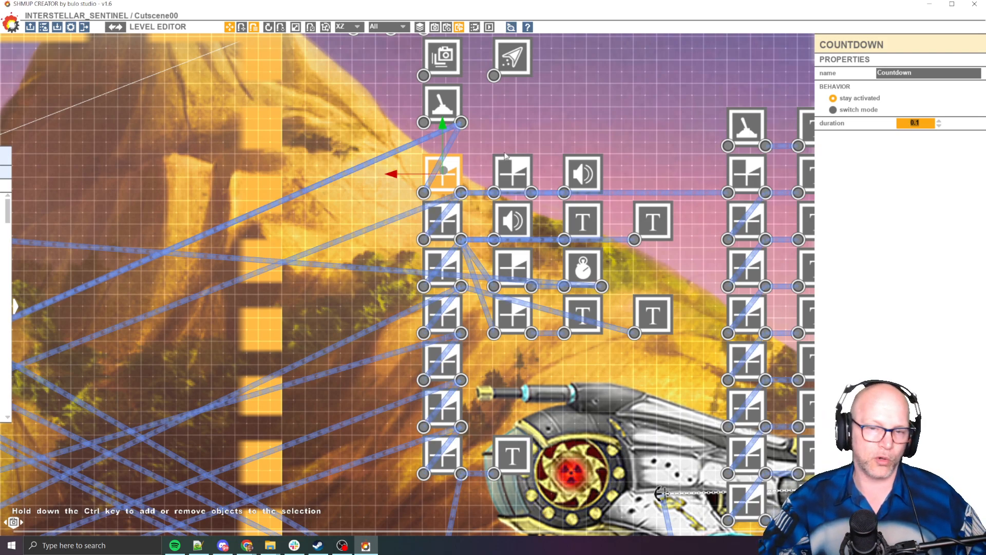
Step: Move the top row's second countdown node and its linked sound node upward in a staircase, separating their links from the row
click(520, 177)
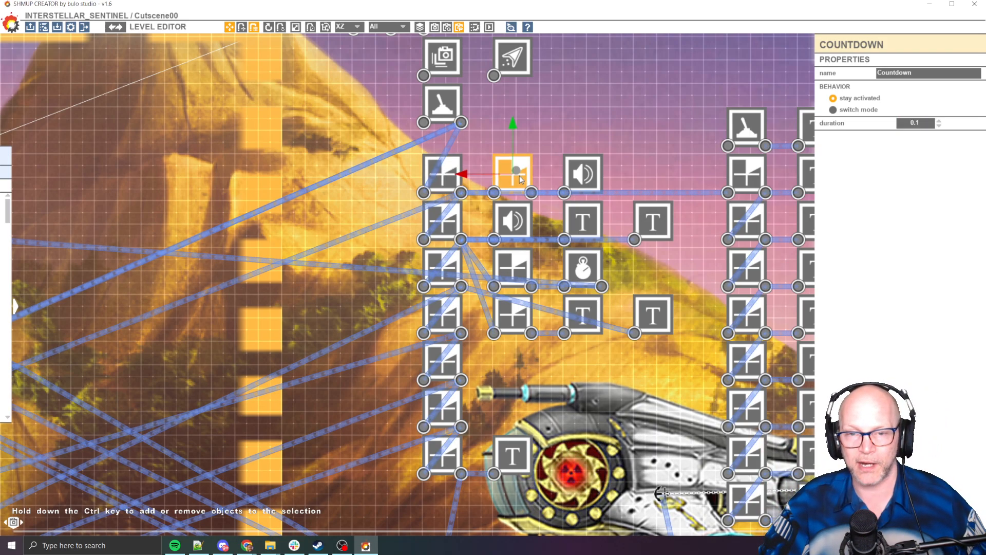
drag(517, 179, 523, 143)
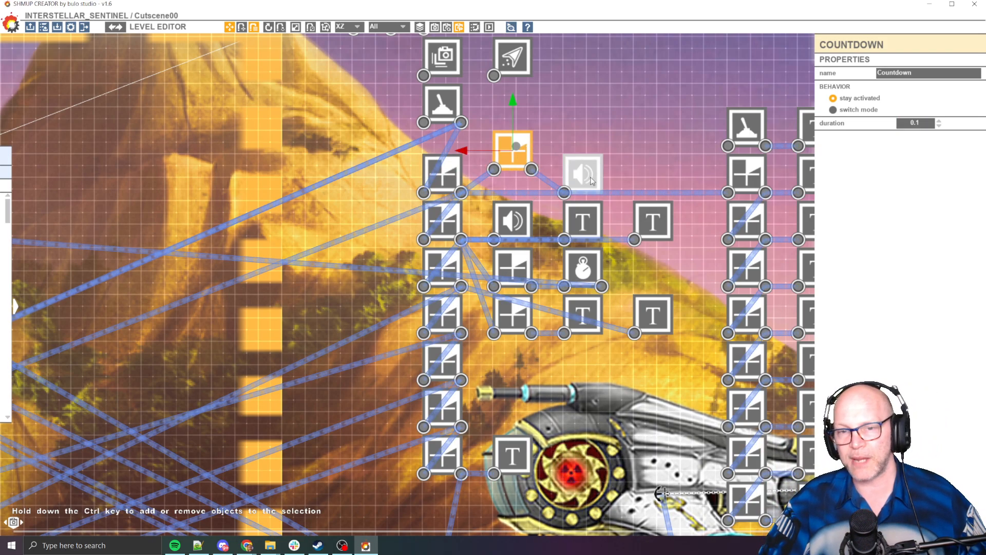
drag(589, 175, 589, 129)
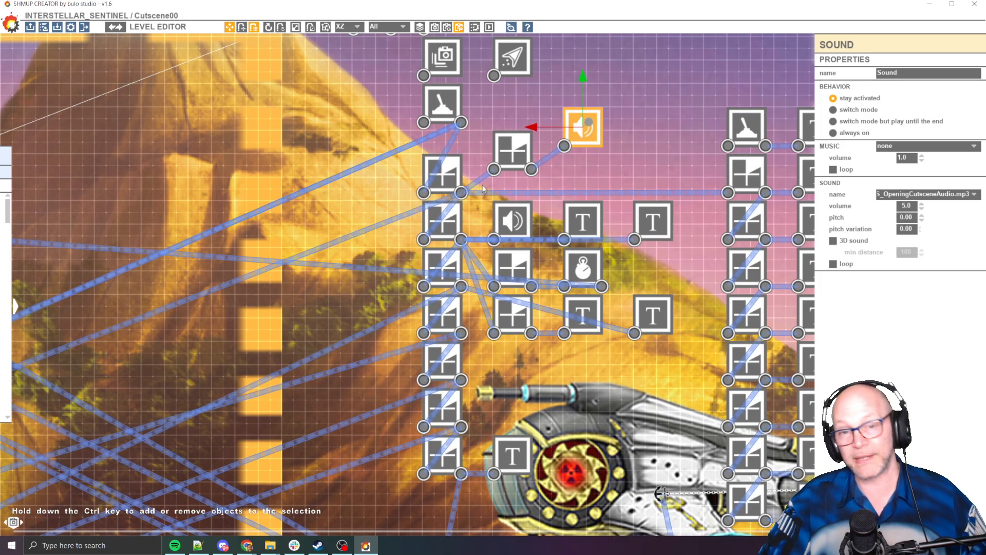
scroll(479, 186, down, 4)
middle_drag(540, 188, 519, 193)
scroll(524, 176, up, 3)
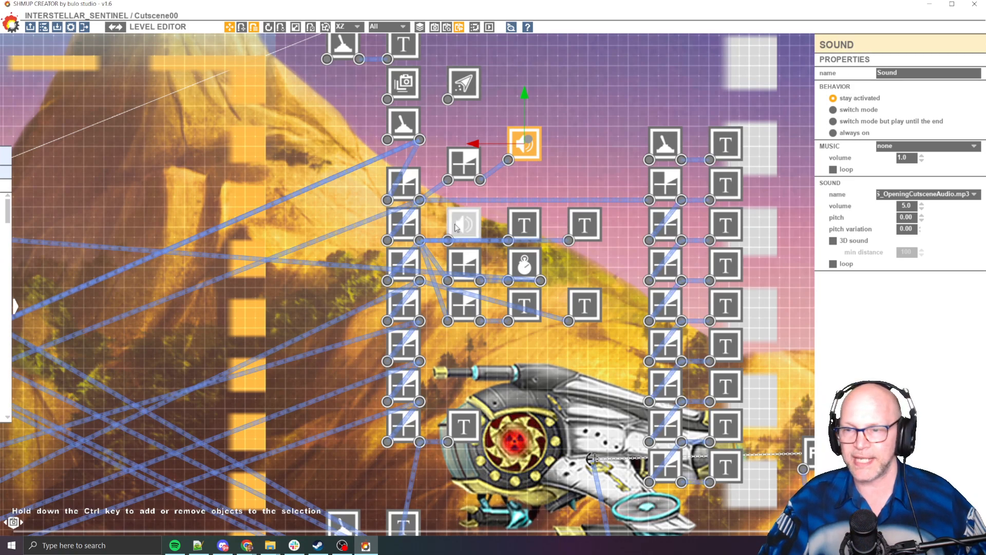
Step: Show the sound files available to the raised sound node and choose CS_OpeningCutsceneAudio.mp3
click(944, 200)
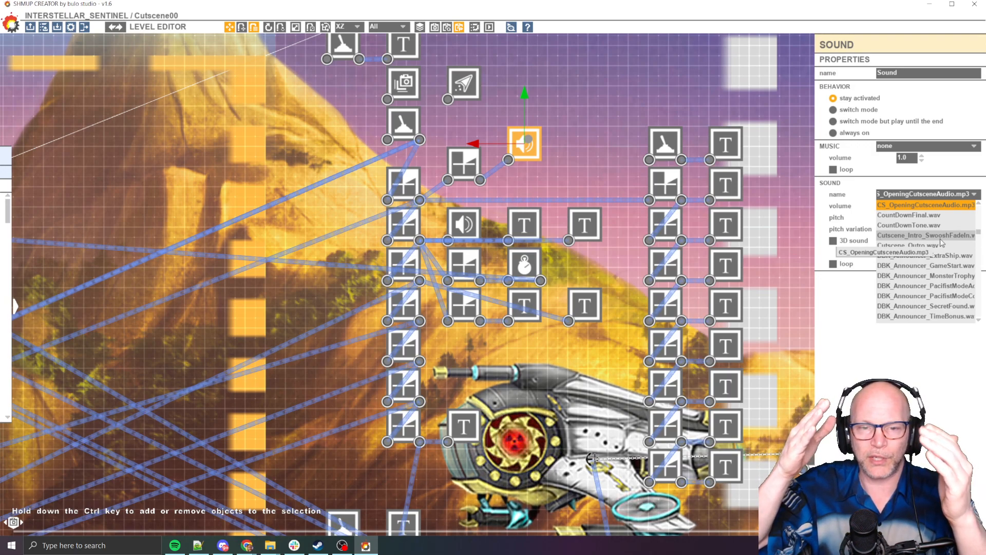
click(938, 205)
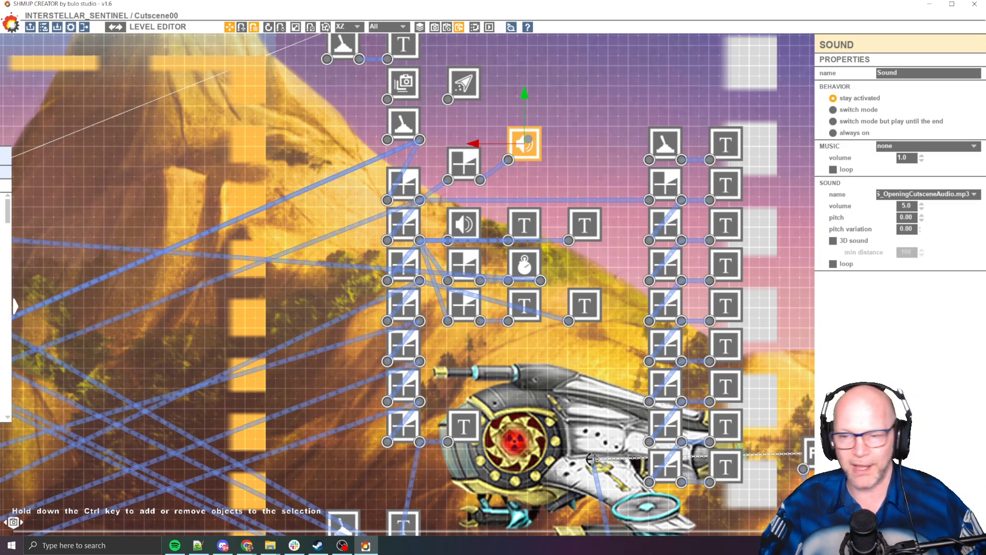
mouse_move(4, 304)
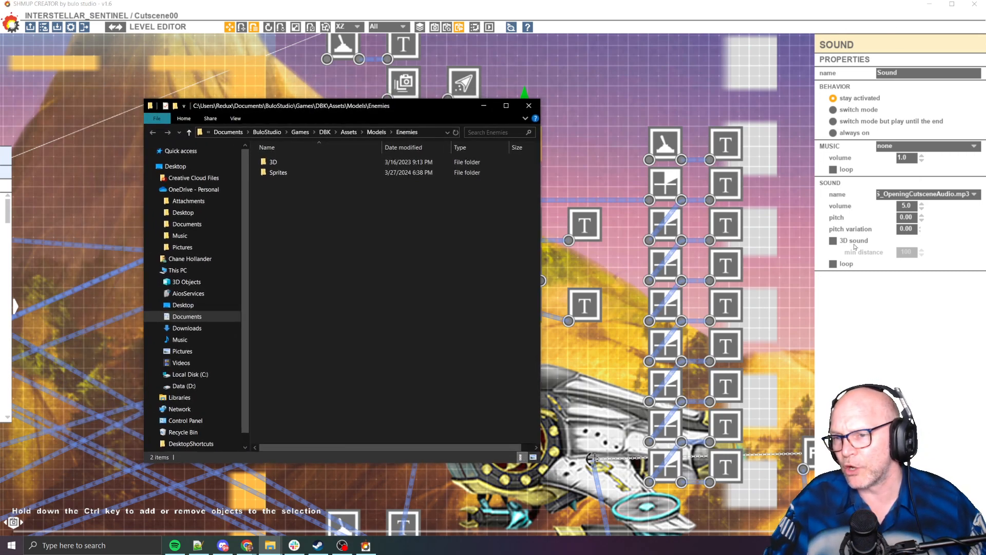
click(950, 198)
click(951, 197)
click(950, 197)
click(952, 197)
click(952, 196)
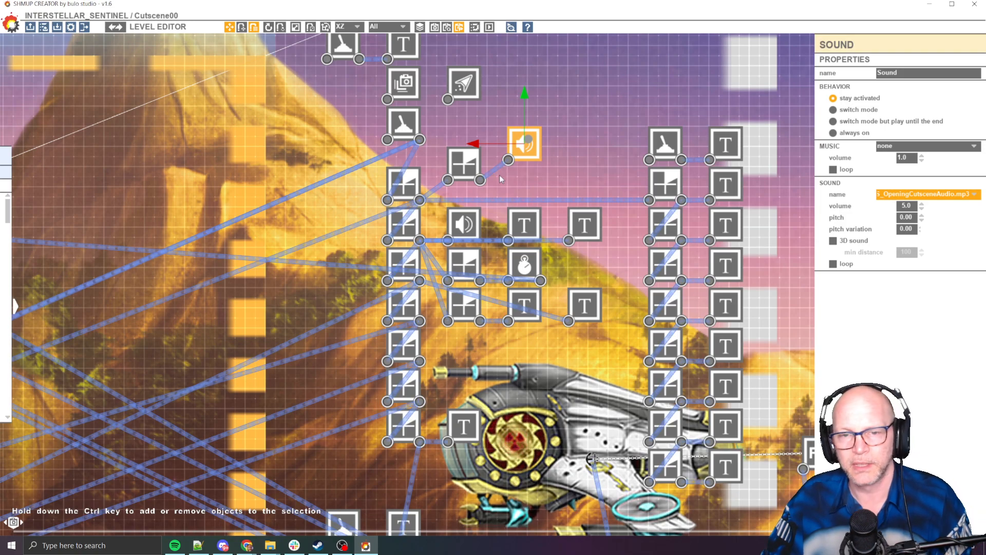
Step: Switch to File Explorer and open the SoundFX folder inside the DBK game's Assets\Sounds folder
key(alt+Tab)
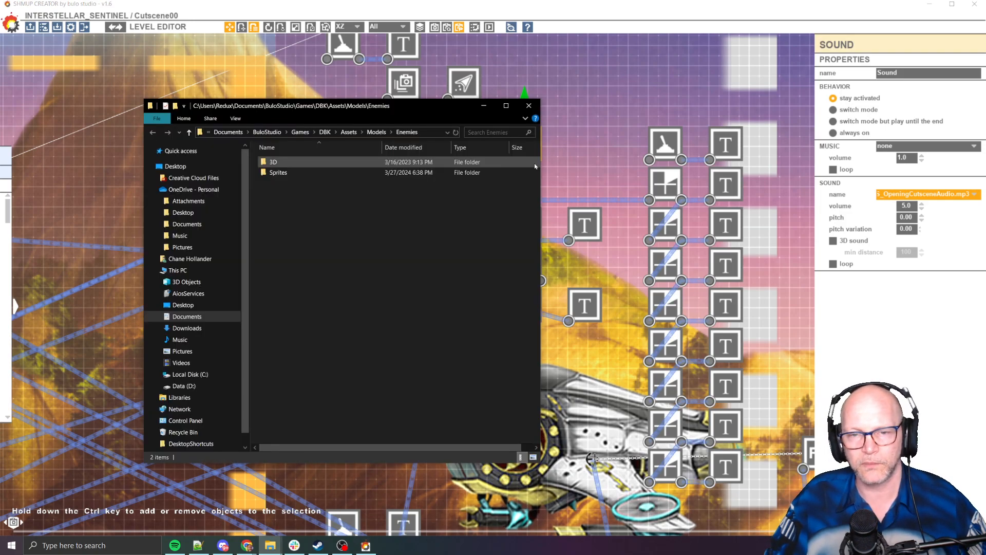
click(348, 133)
double_click(301, 183)
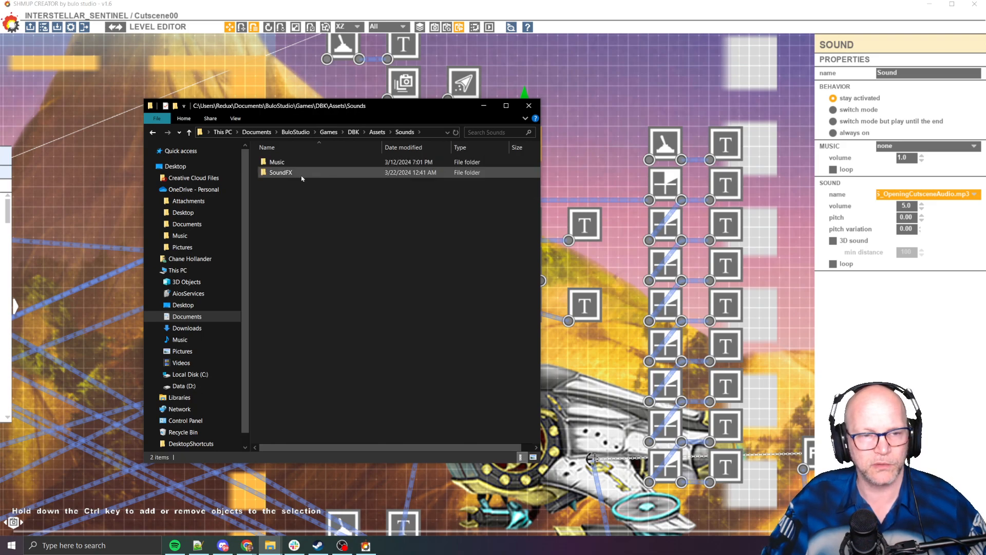
click(298, 174)
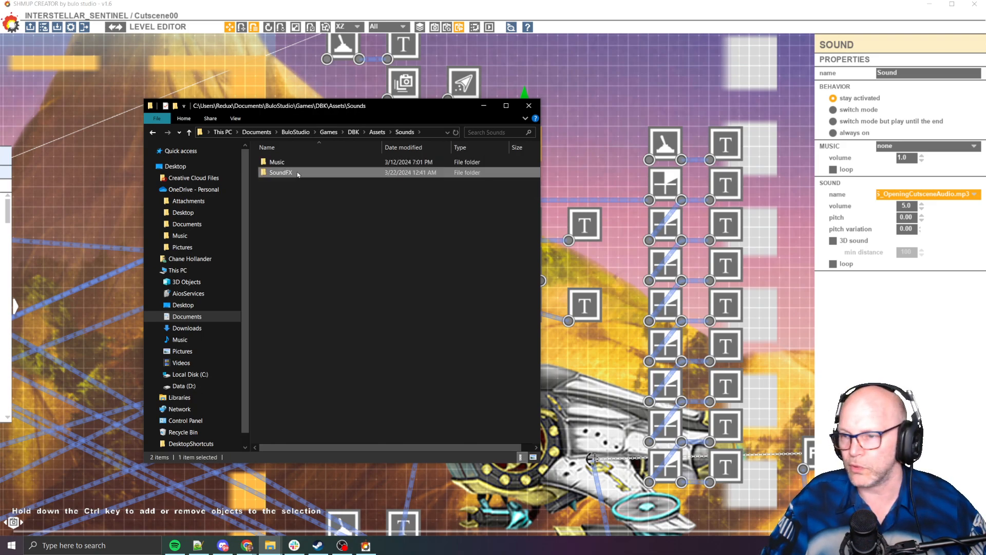
click(297, 172)
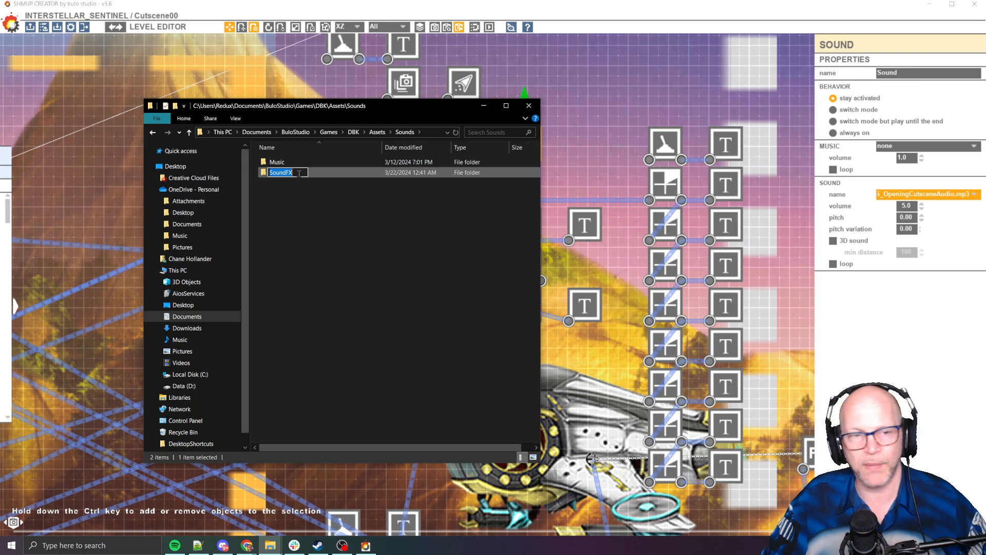
click(302, 207)
double_click(298, 175)
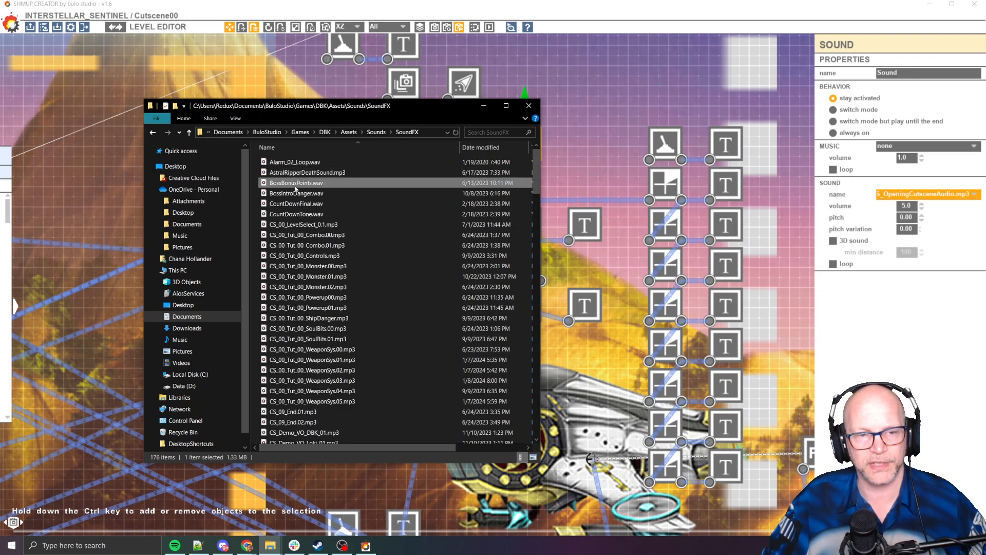
click(296, 186)
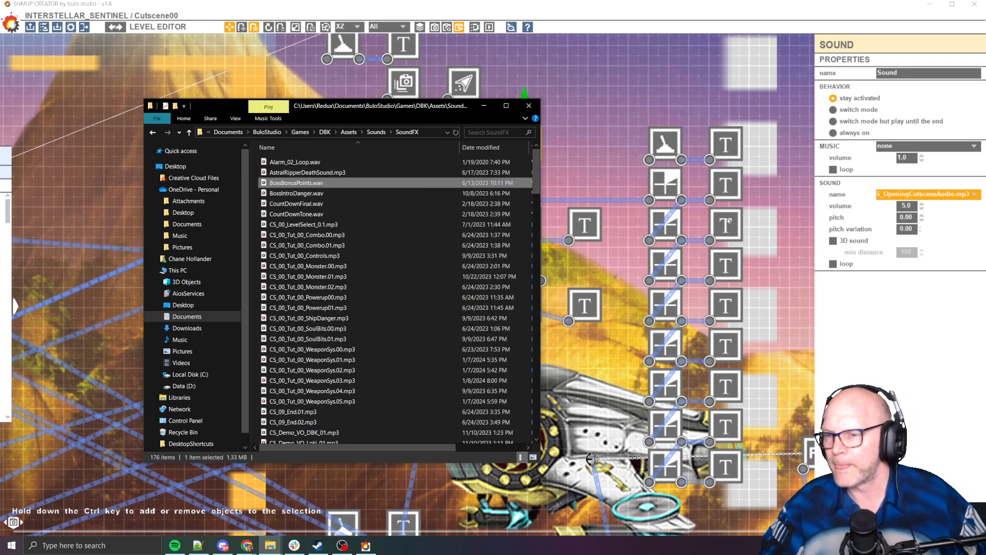
Step: Return to the level editor, reselect the raised sound node and review its list of sound files
click(921, 193)
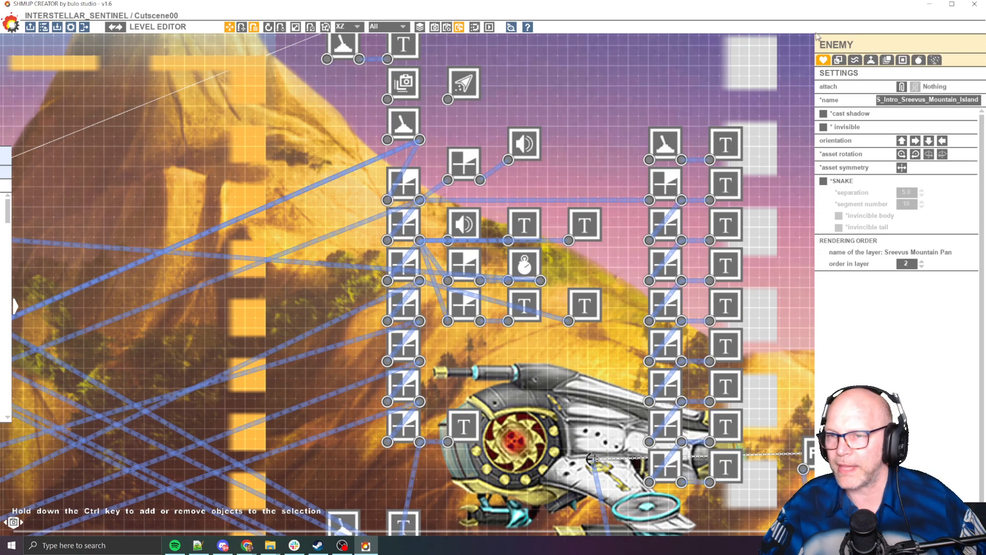
click(524, 143)
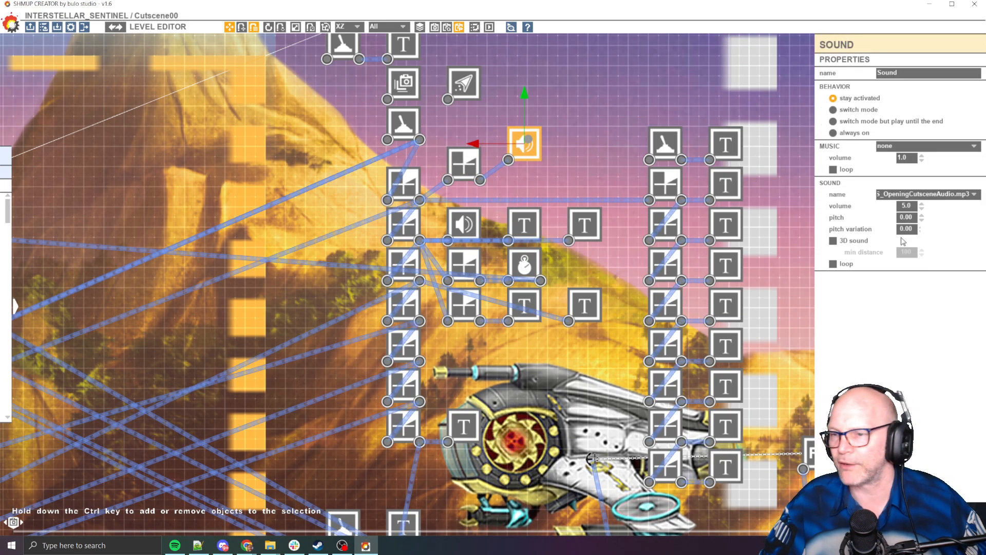
click(930, 194)
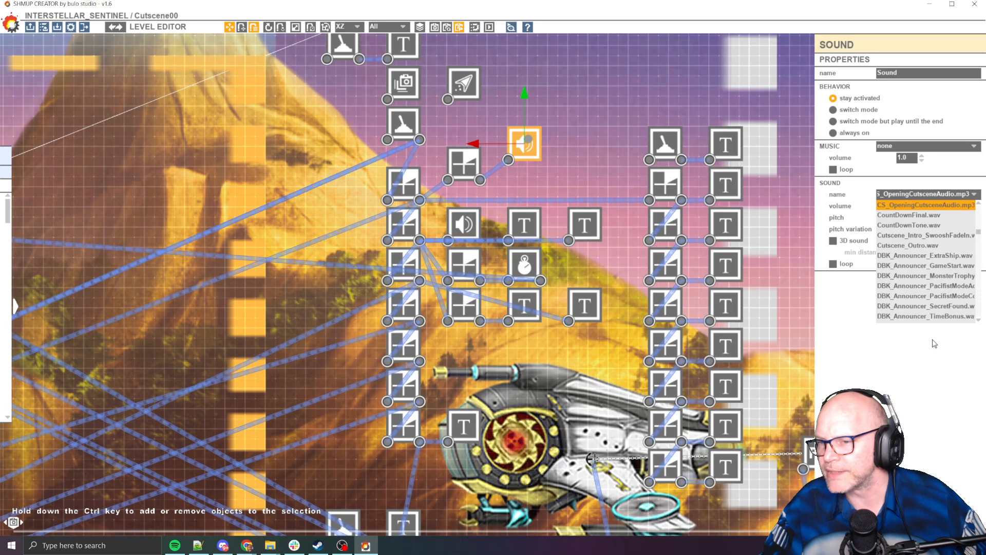
click(934, 392)
Step: Switch back to File Explorer and examine how the CS_ cutscene audio files in the SoundFX folder are named
click(270, 545)
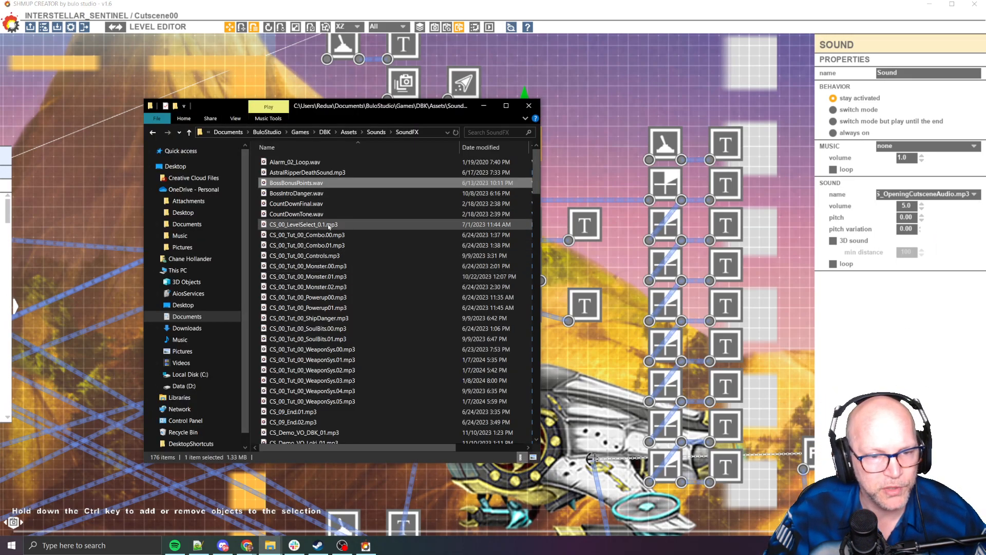
click(288, 226)
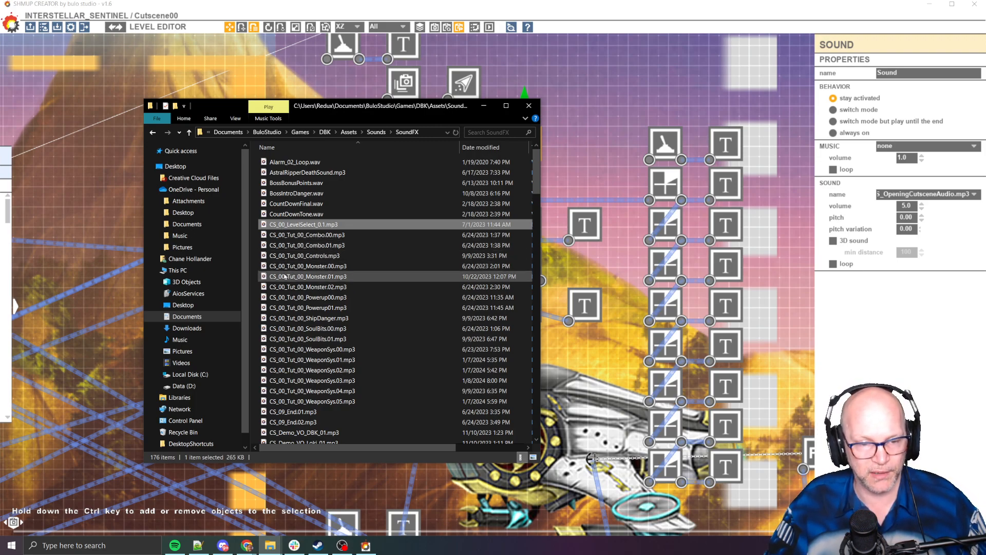
scroll(280, 275, down, 2)
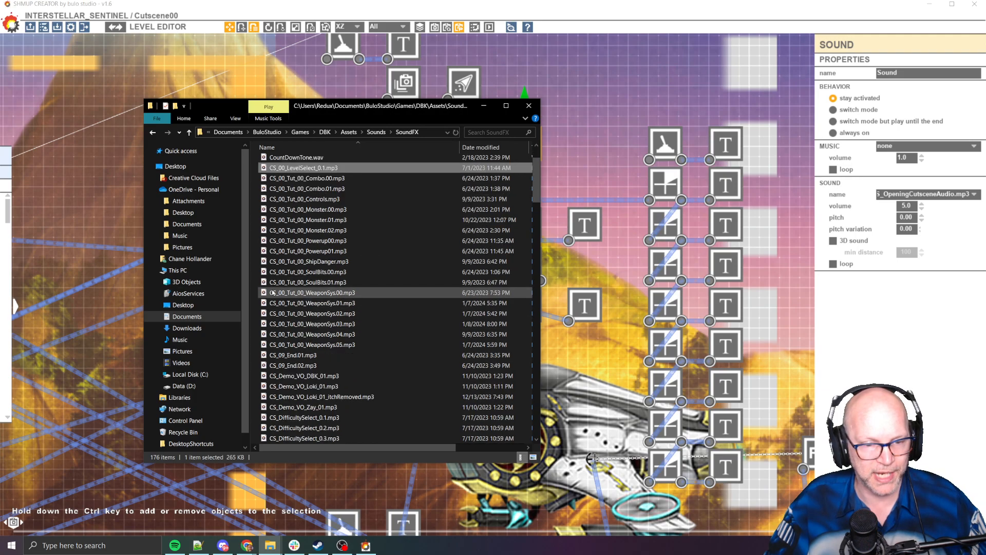
scroll(283, 277, down, 1)
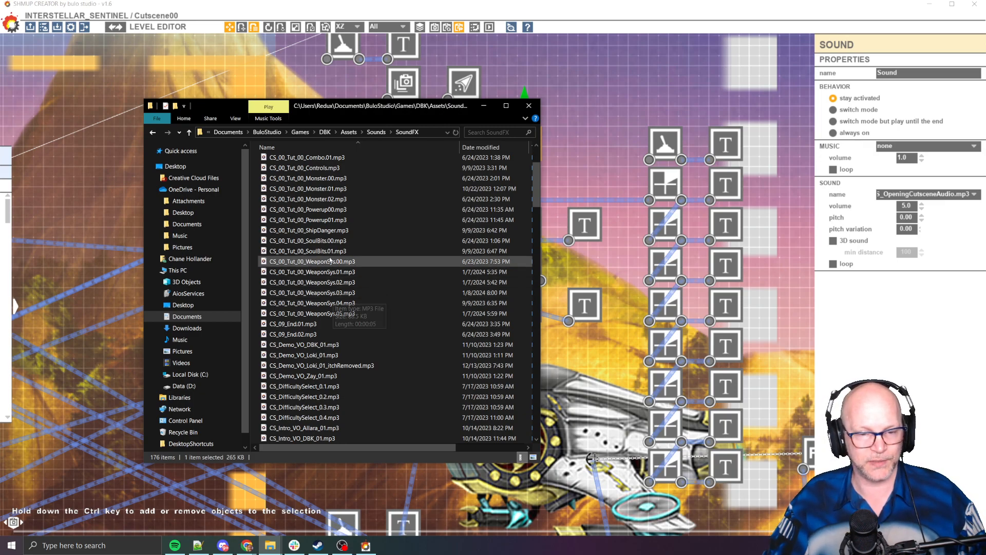
scroll(319, 216, down, 6)
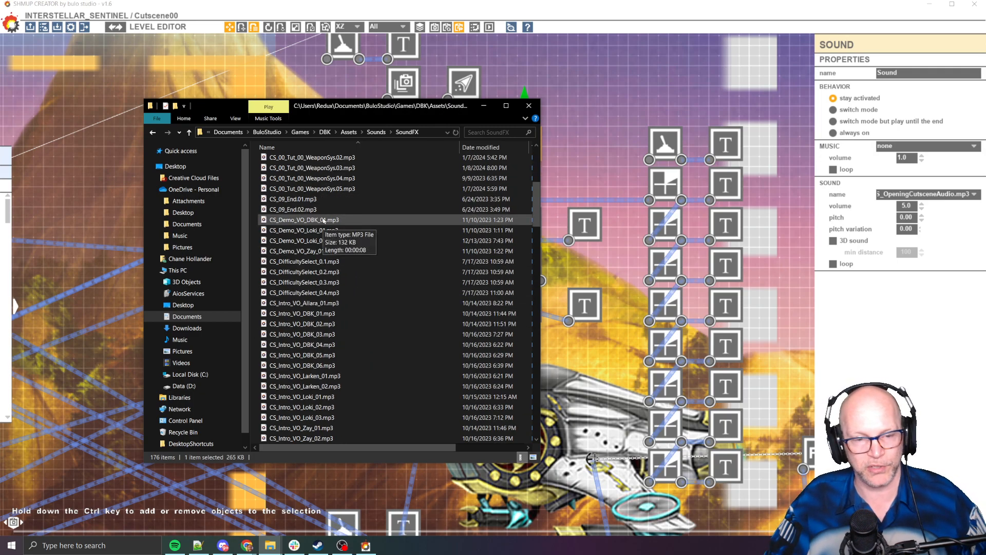
scroll(344, 255, down, 5)
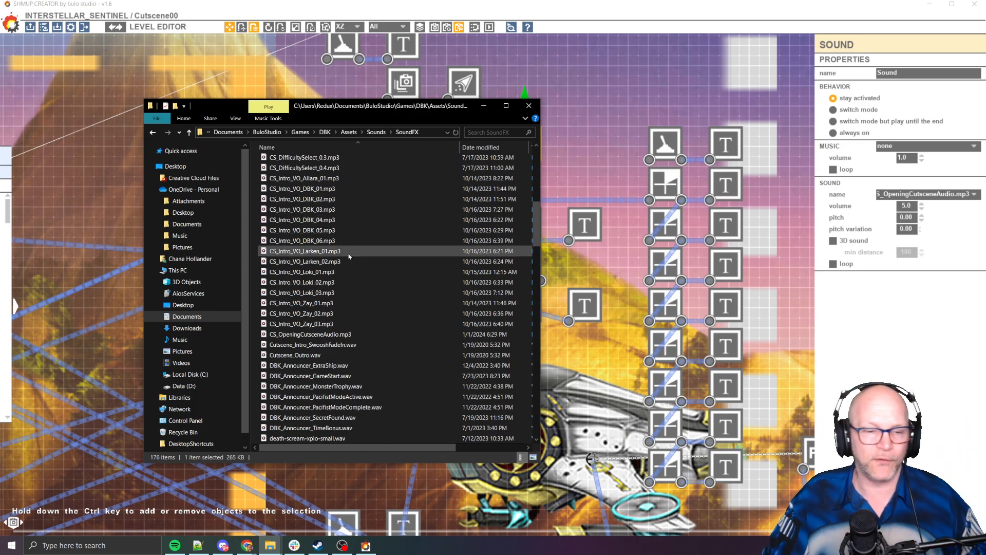
click(312, 291)
click(304, 251)
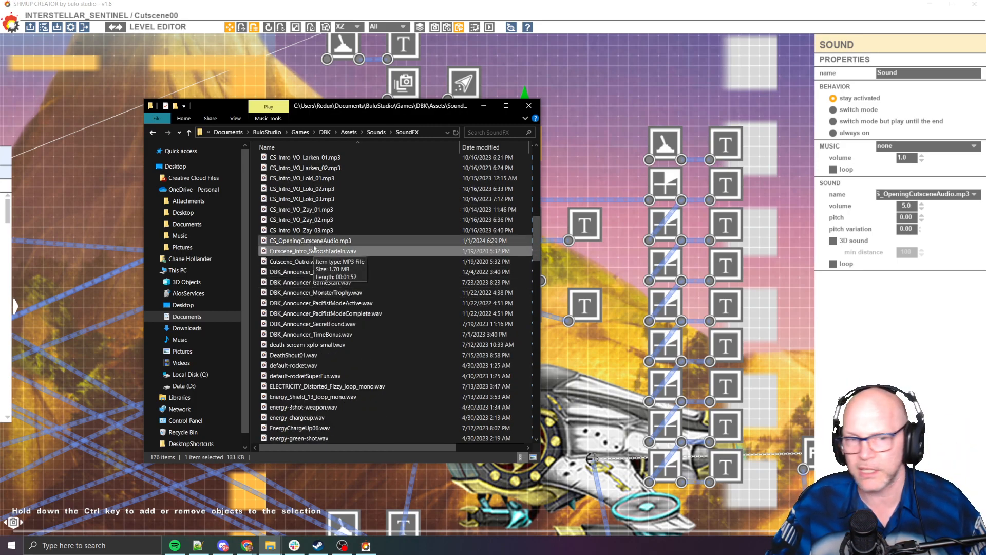
Step: Play CS_OpeningCutsceneAudio.mp3 in Media Player, skipping ahead through the track to about 0:43, and pause and resume it
click(314, 245)
double_click(314, 241)
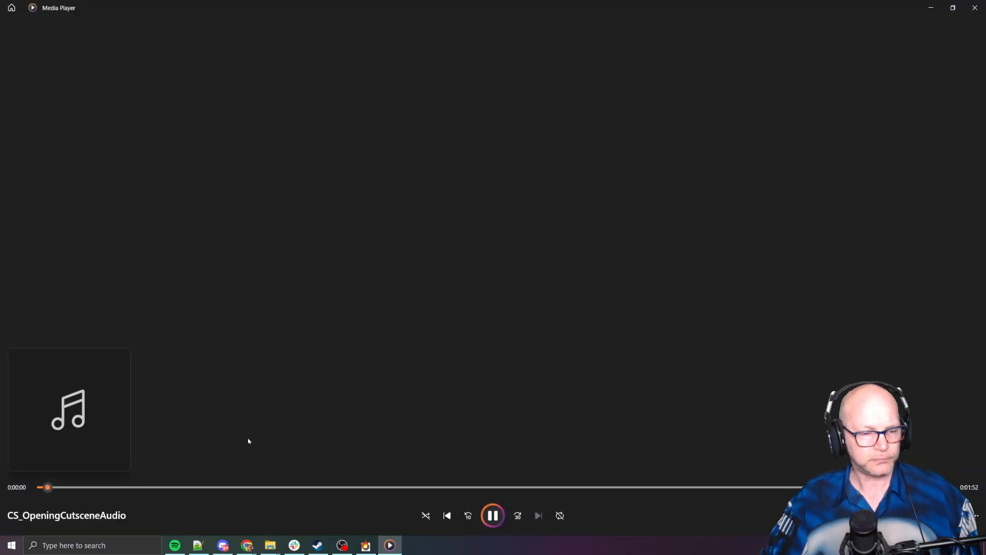
click(169, 487)
click(231, 488)
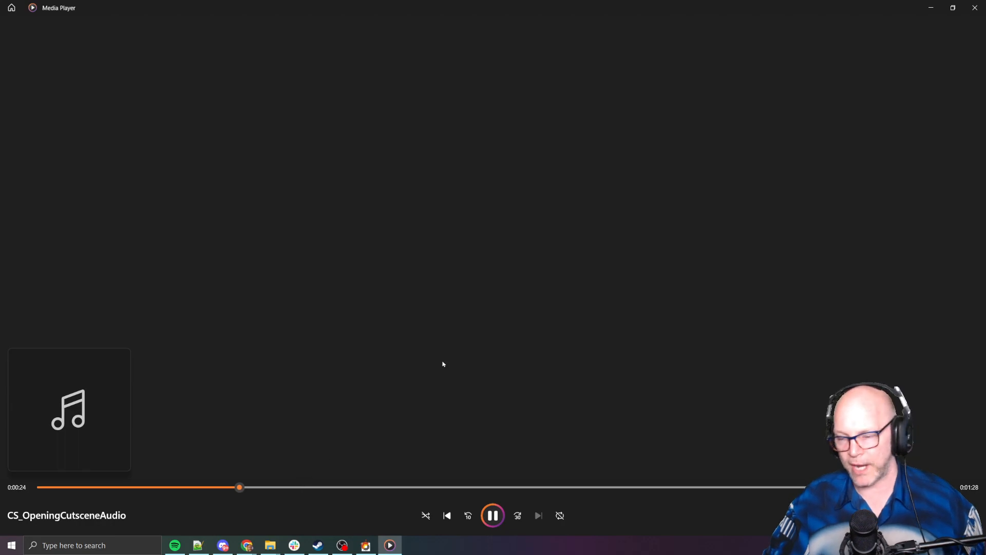
click(386, 487)
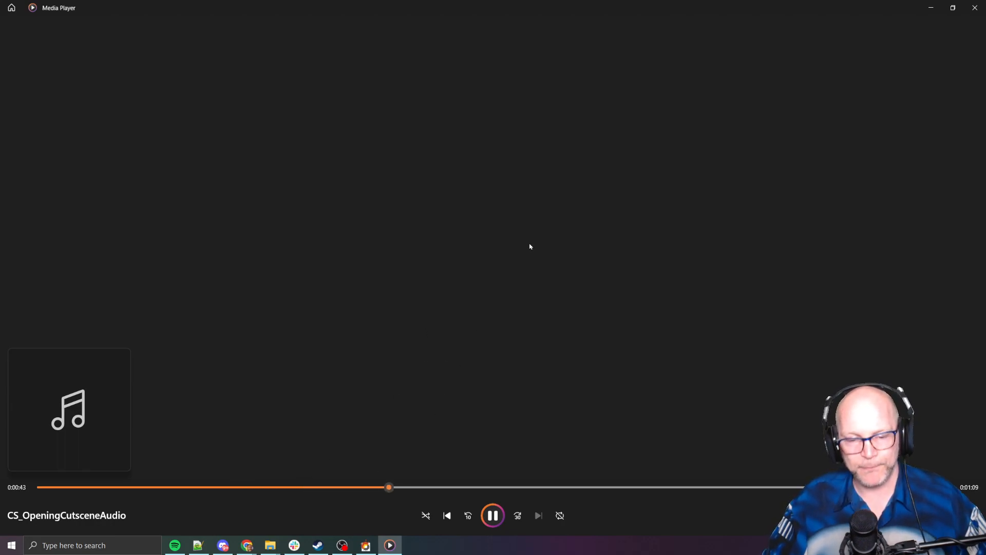
key(space)
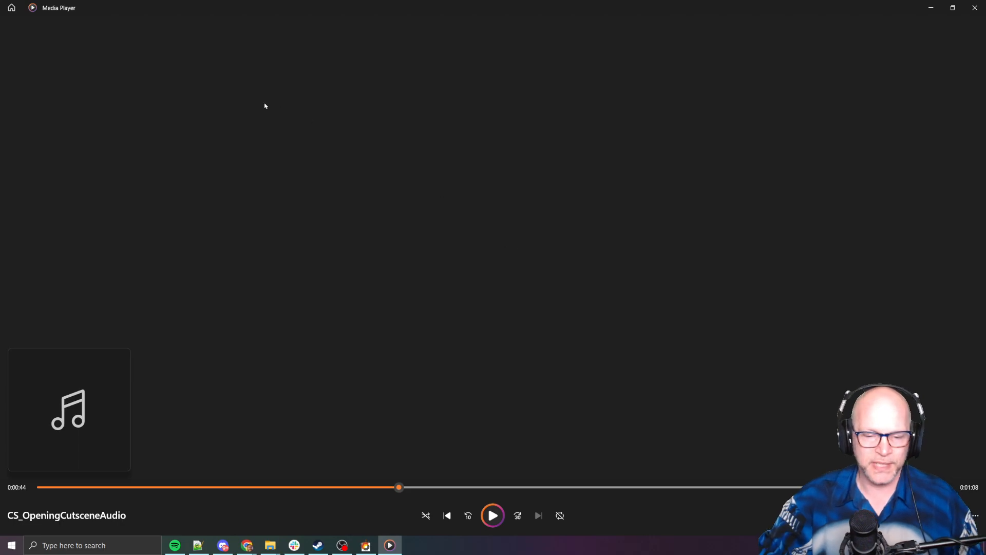
click(492, 524)
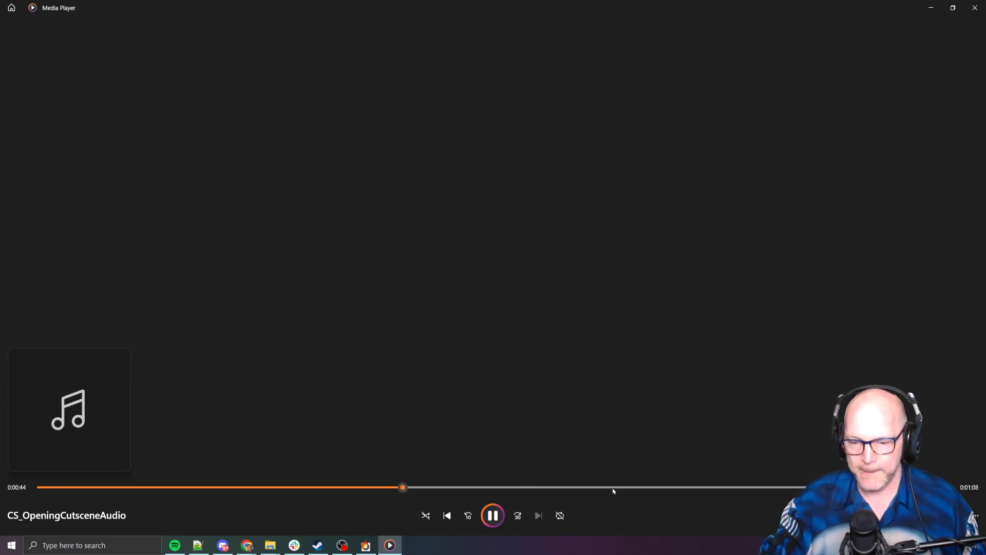
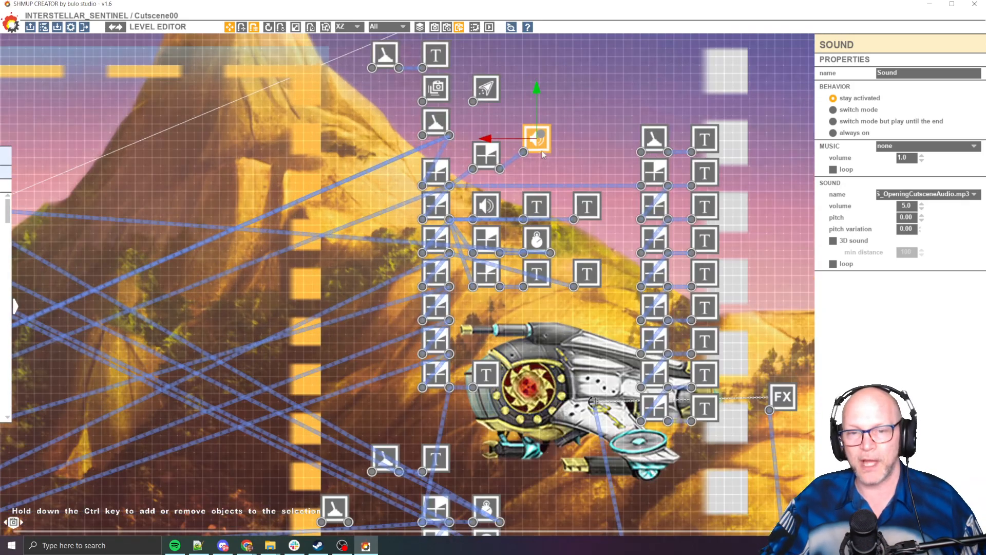
Step: Inspect Scene 1's trigger, the raised countdown node and its linked opening audio sound node in turn
click(382, 100)
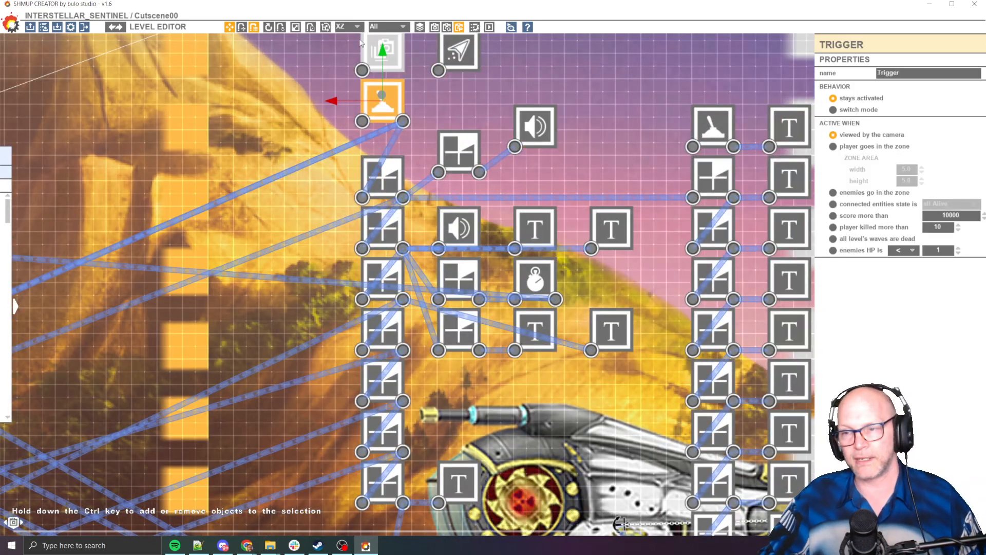
middle_drag(430, 106, 437, 175)
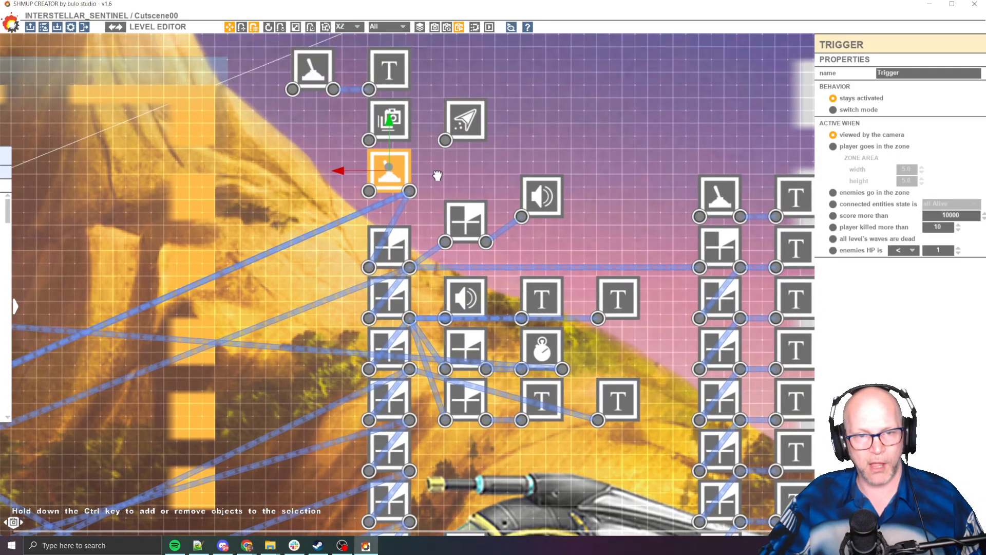
click(470, 230)
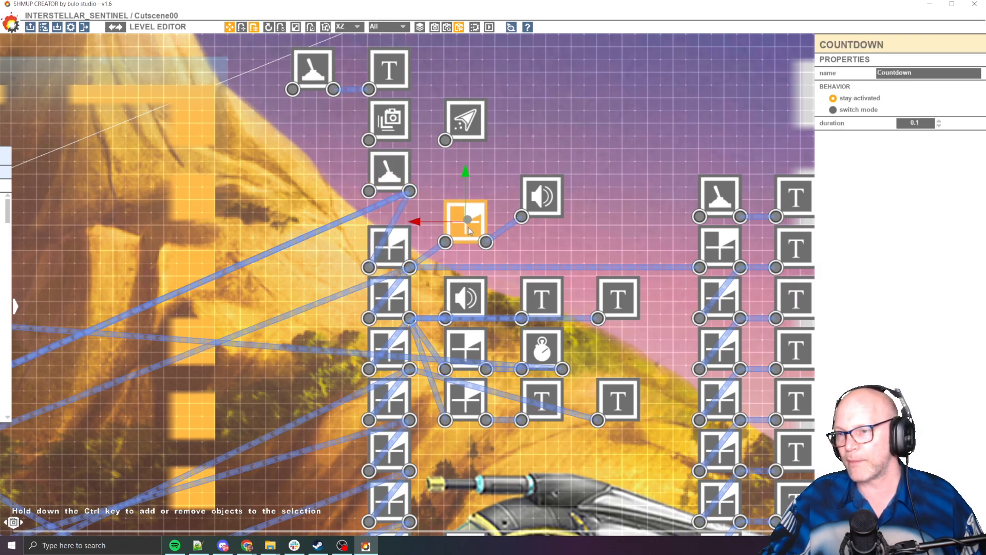
click(551, 206)
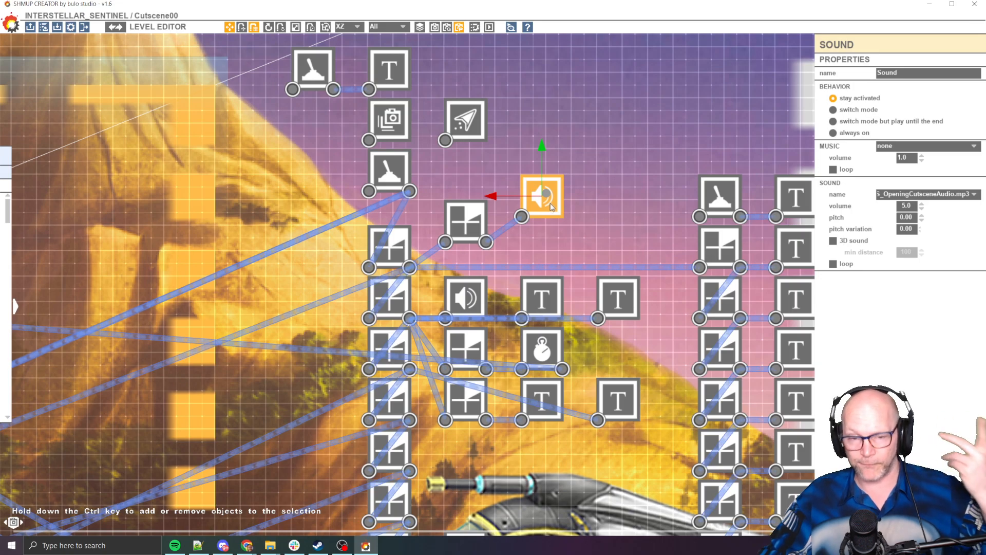
Step: Inspect the second countdown in the Scene 1 column and the voice-over sound node beside it
click(400, 298)
middle_drag(415, 298, 424, 268)
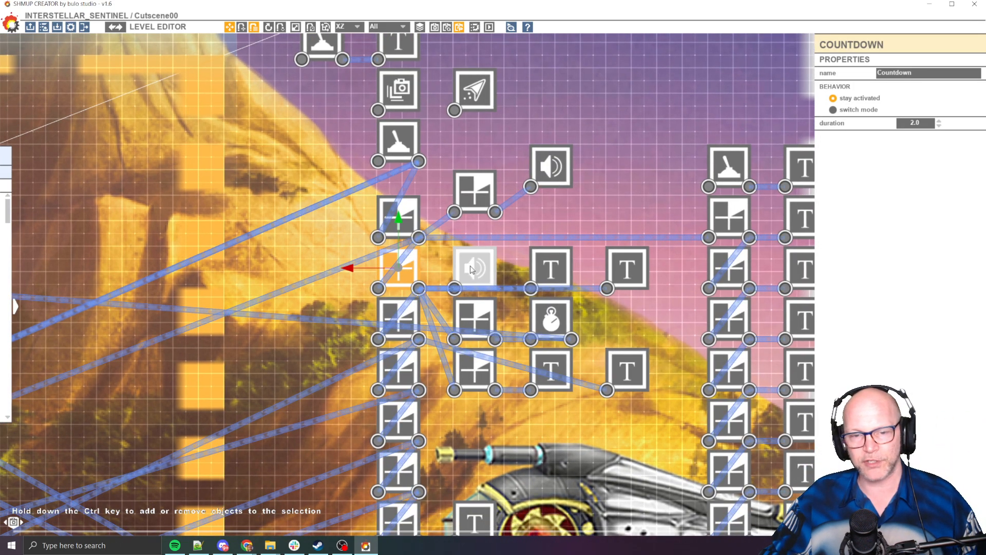
click(473, 268)
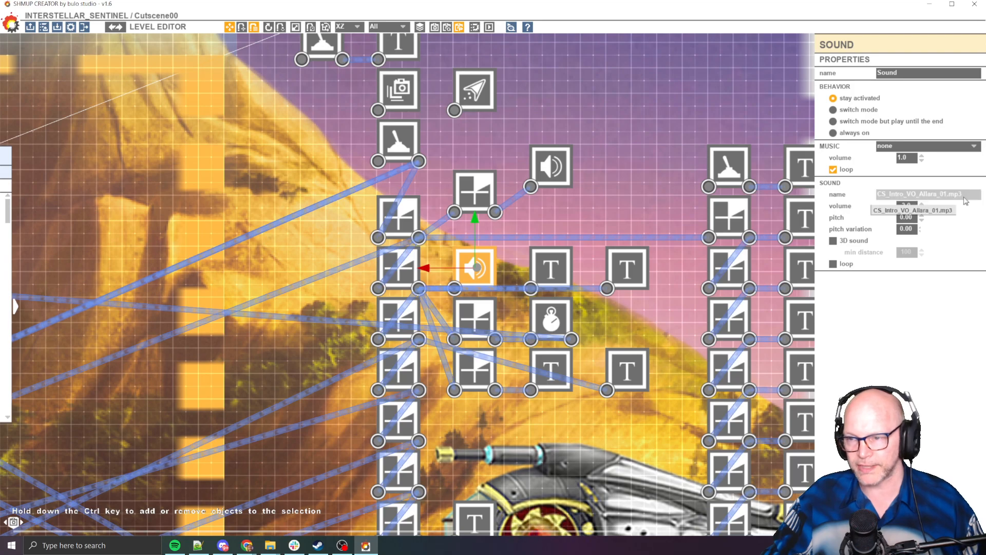
Step: Select the first dialogue text node beside the voice-over sound node and enable its world position
click(555, 270)
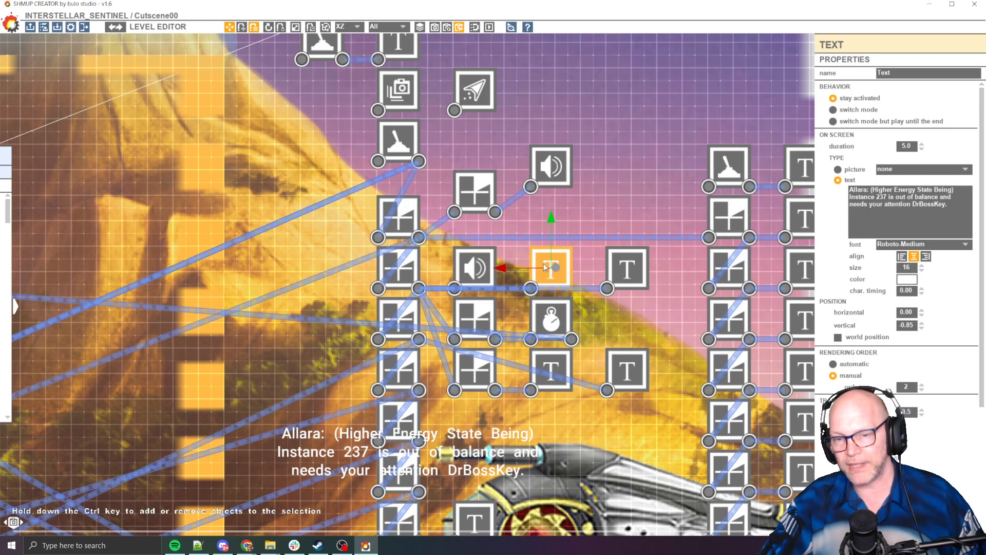
scroll(430, 417, down, 5)
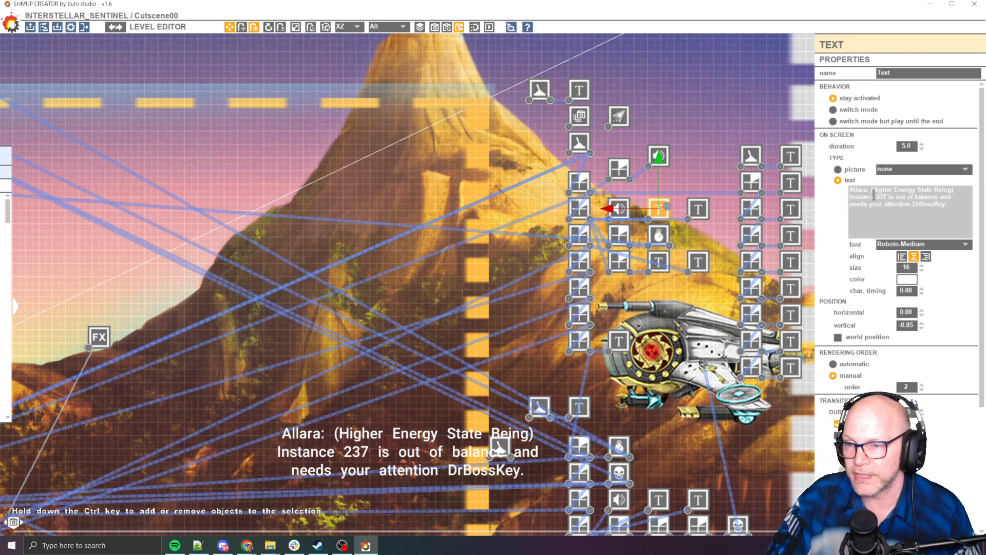
click(838, 338)
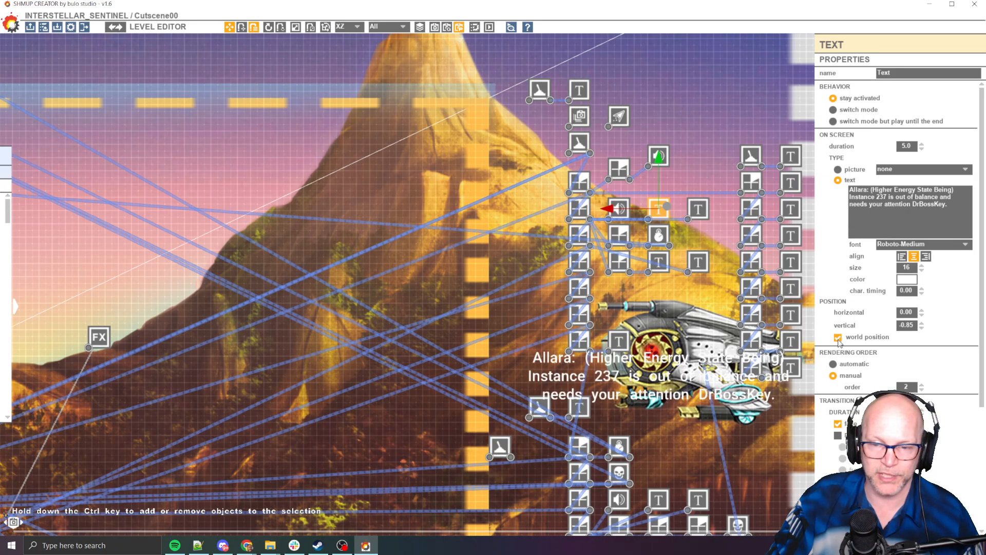
Step: Disable world position on the first dialogue text node so its text is placed relative to the screen
click(838, 338)
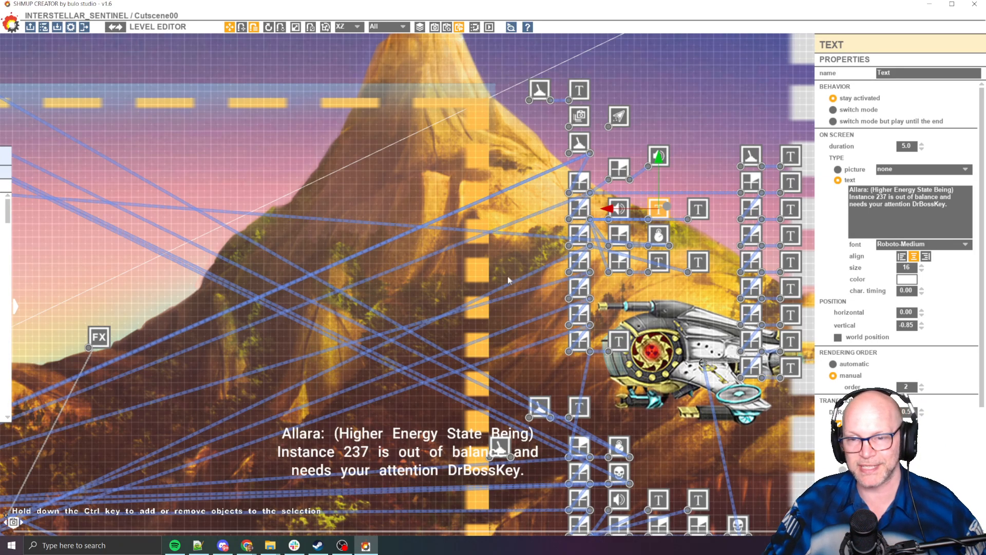
scroll(508, 281, down, 2)
middle_drag(508, 280, 570, 270)
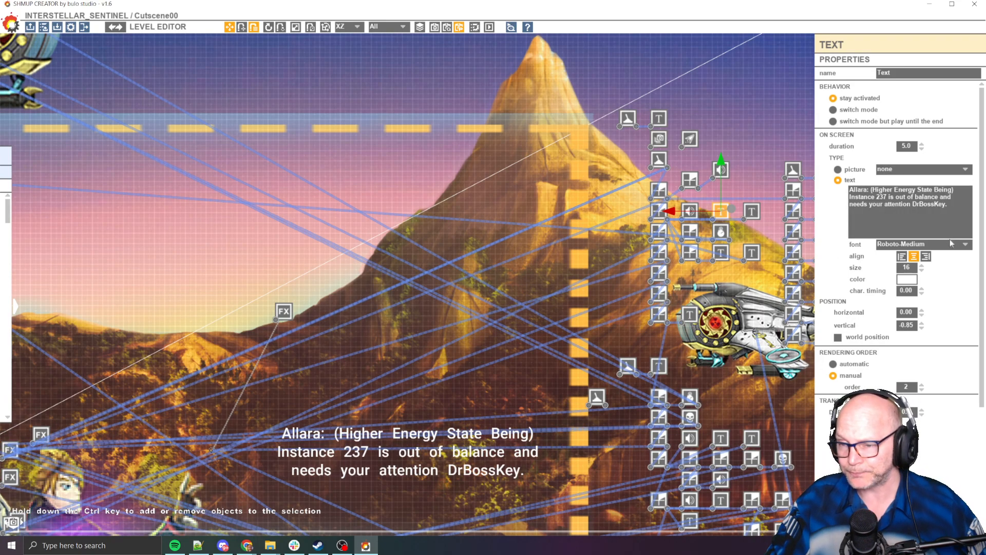
Step: Try left alignment on the first dialogue text and restore its centre alignment
click(904, 257)
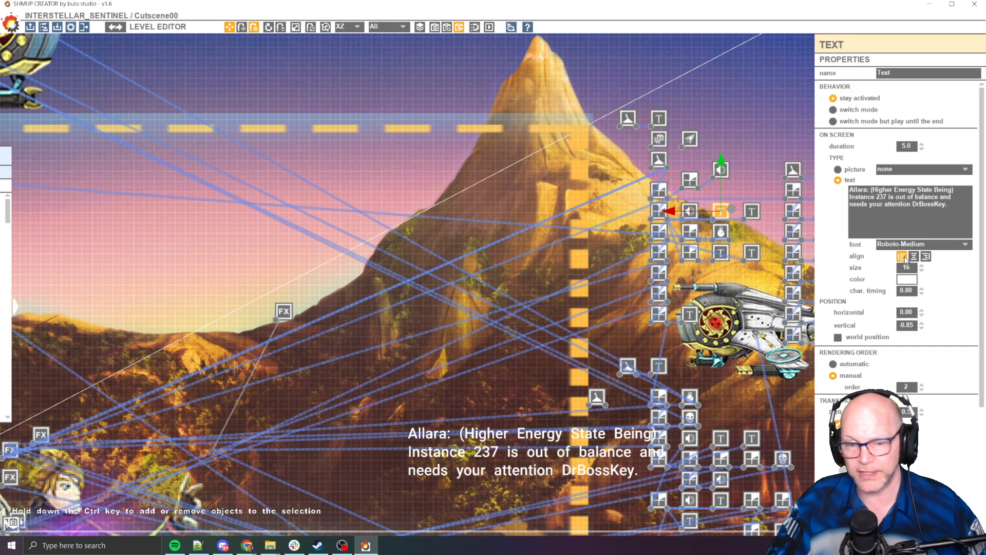
click(915, 257)
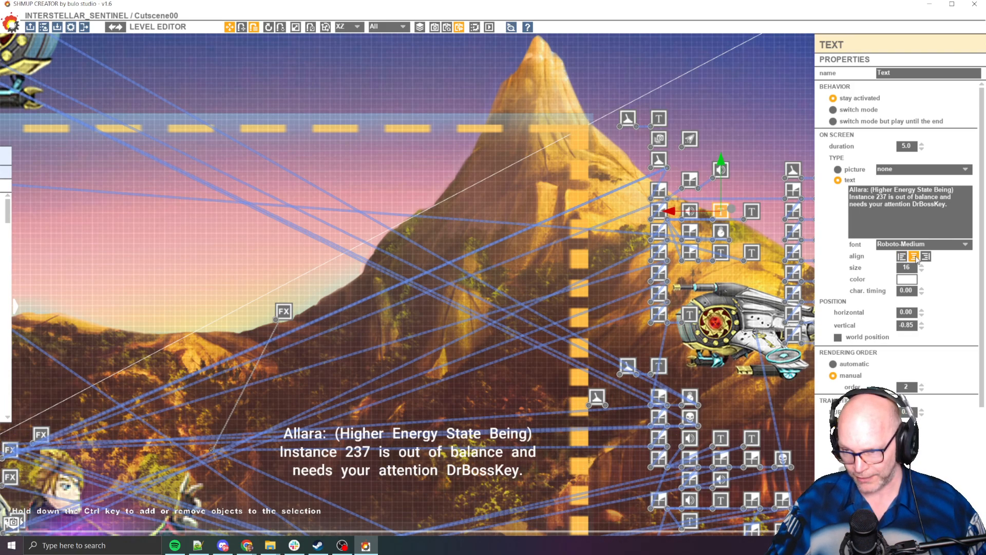
middle_drag(764, 184, 689, 188)
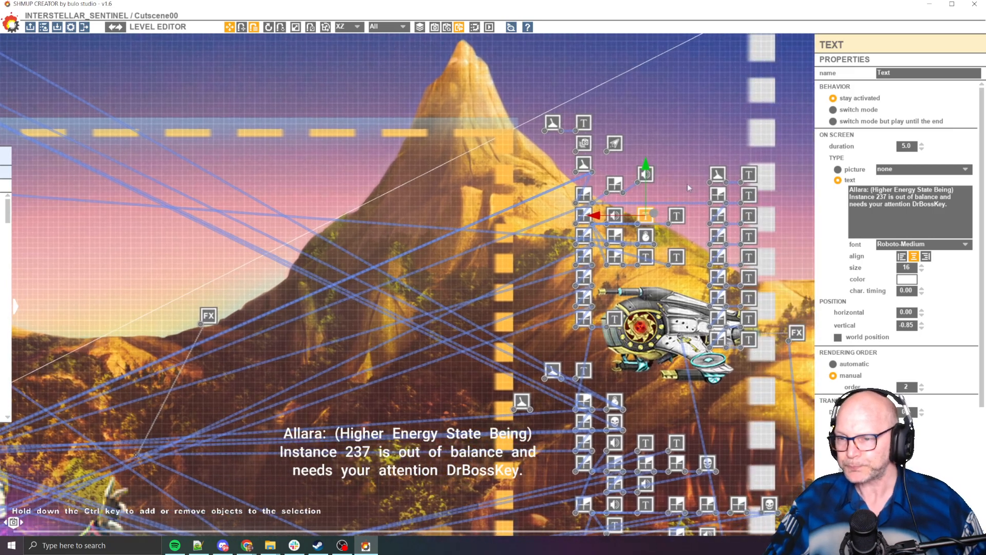
Step: Inspect the _SubtitleBacking picture node beside the first dialogue text node, comparing the two nodes' properties
scroll(673, 218, up, 4)
click(676, 217)
scroll(592, 283, down, 5)
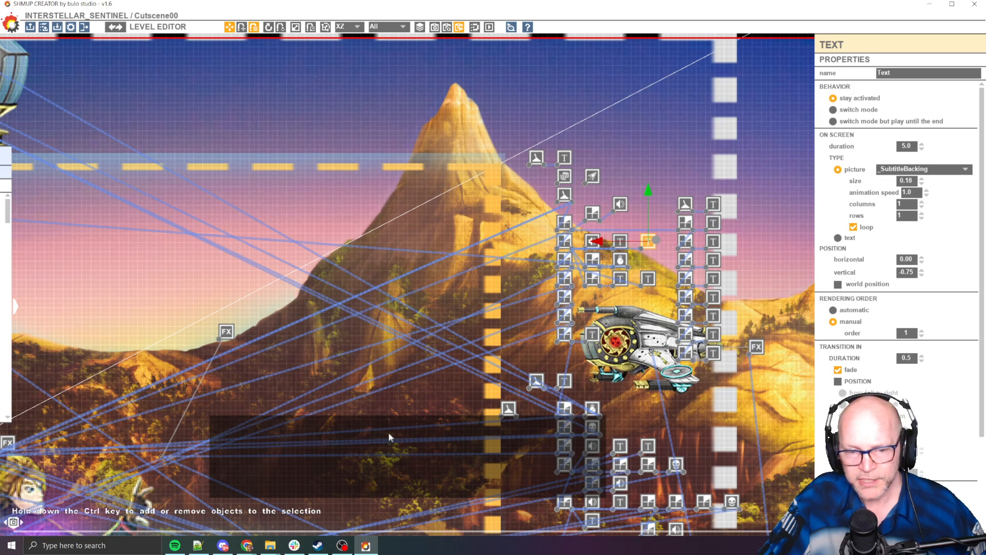
scroll(388, 432, down, 1)
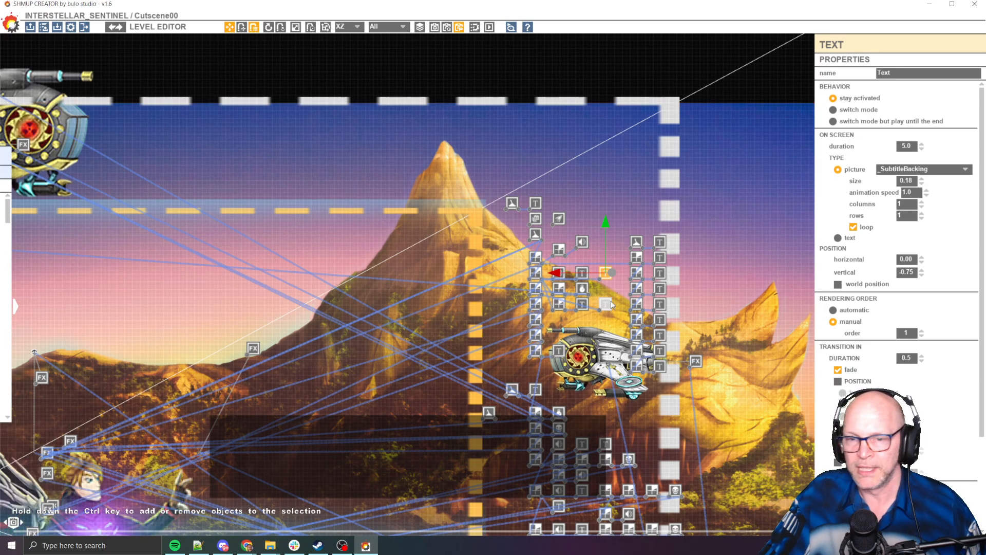
scroll(583, 277, up, 1)
click(585, 271)
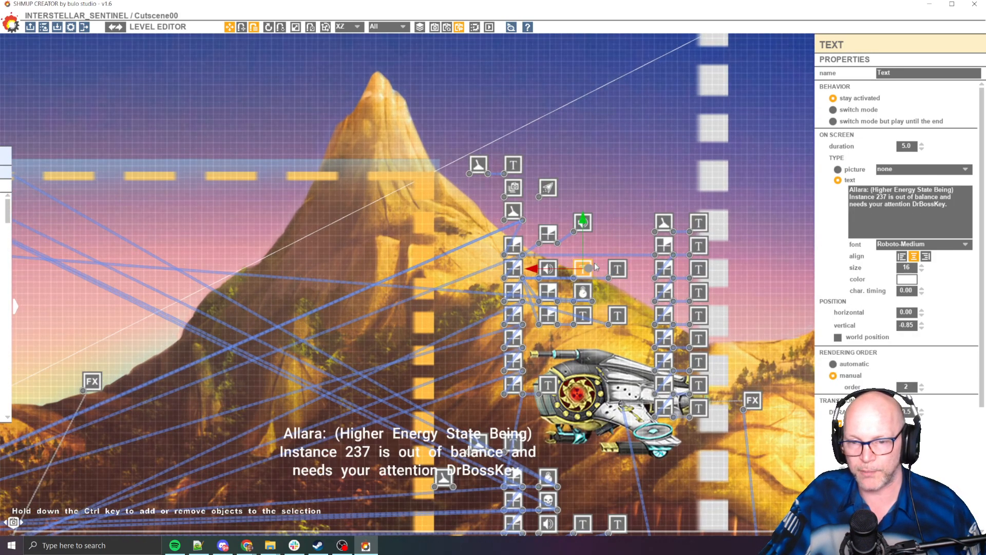
click(618, 268)
scroll(583, 300, up, 3)
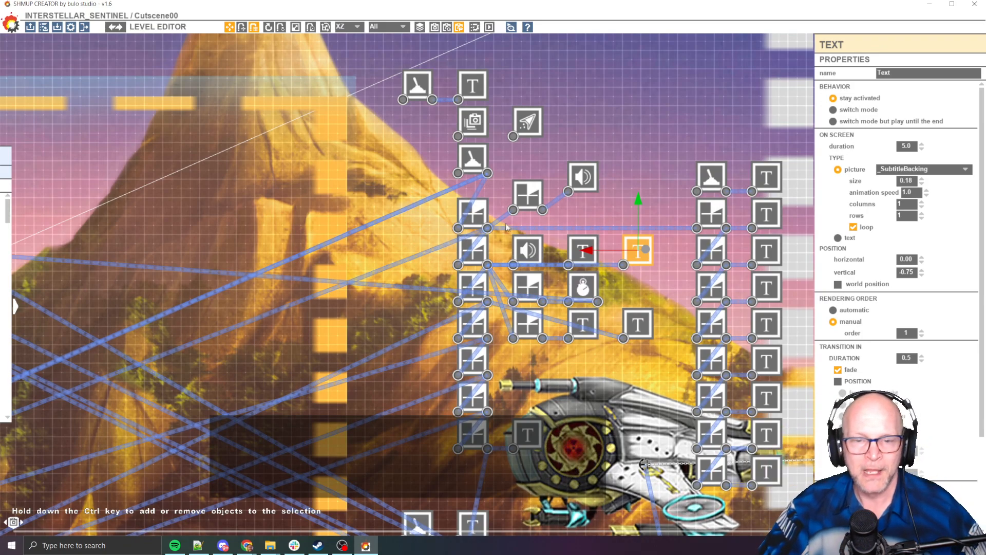
Step: Inspect the second and third countdowns in the Scene 1 column and the countdown beside the third one
scroll(481, 244, up, 1)
click(473, 250)
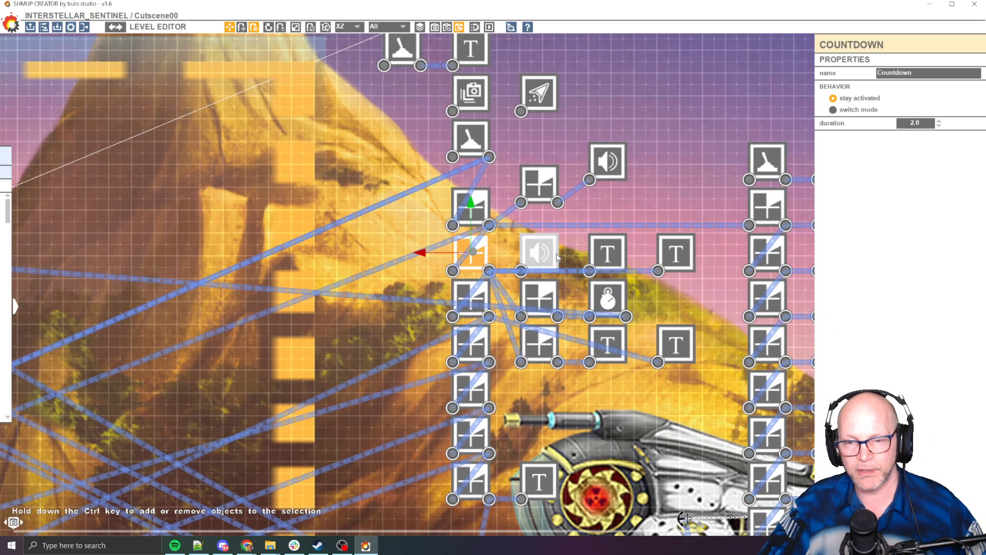
click(477, 298)
scroll(477, 298, down, 1)
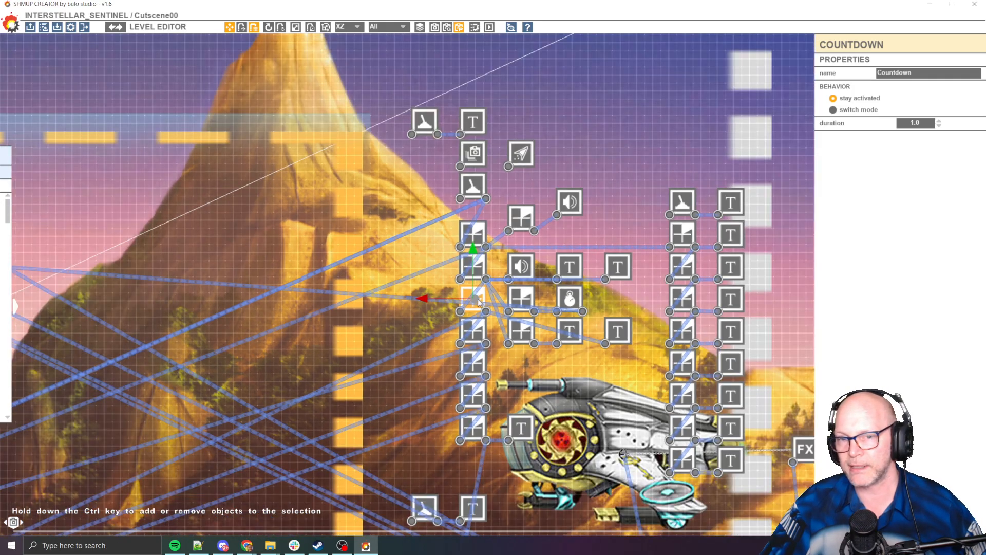
click(525, 298)
scroll(528, 296, up, 1)
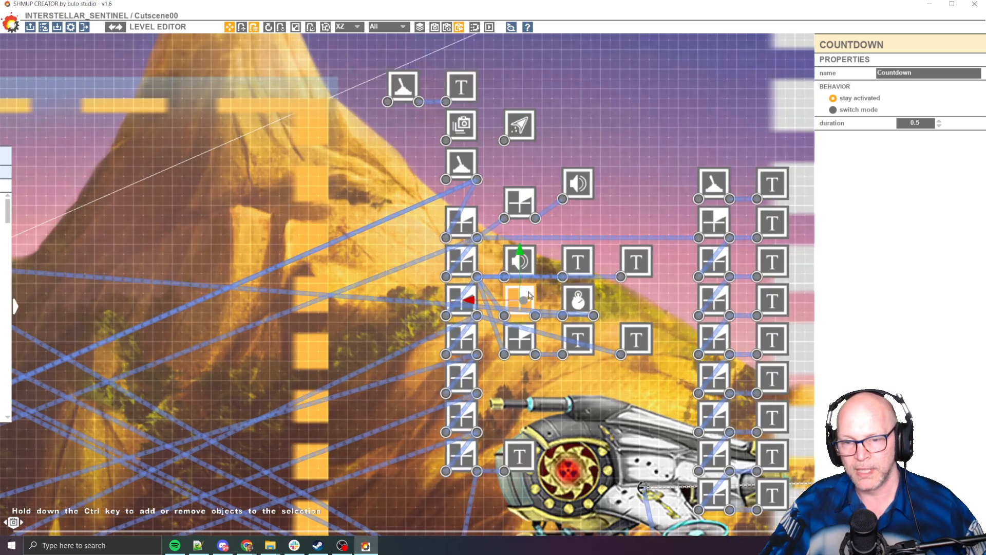
Step: Move the timer node away from the countdowns to the open area left of the Scene 1 trigger
scroll(529, 295, up, 1)
click(591, 298)
drag(590, 297, 245, 124)
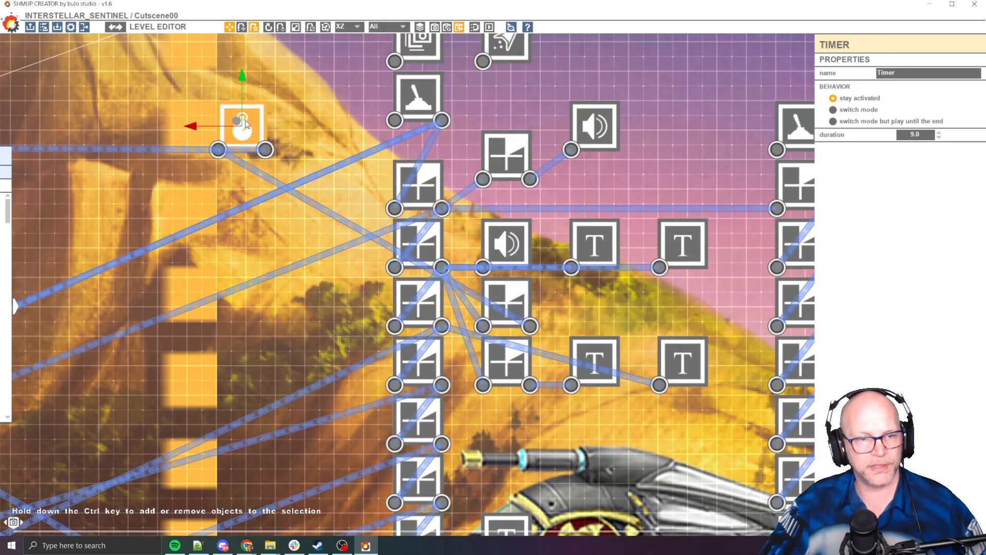
Step: Trace the timer's link to the FX node below the upper ship, inspect its properties, and close the running cutscene preview
middle_drag(216, 174, 520, 242)
click(419, 214)
scroll(390, 264, down, 5)
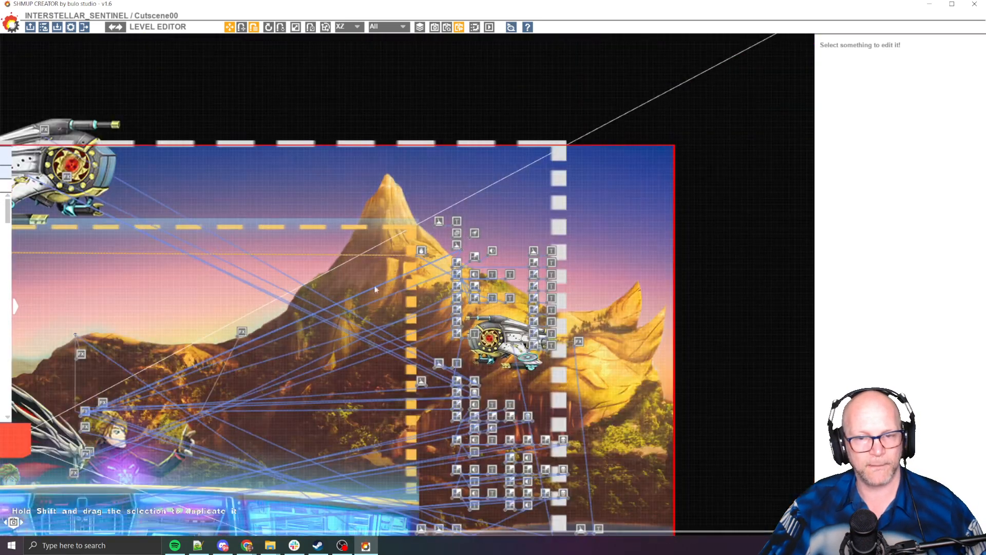
middle_drag(374, 289, 748, 272)
middle_drag(513, 256, 354, 259)
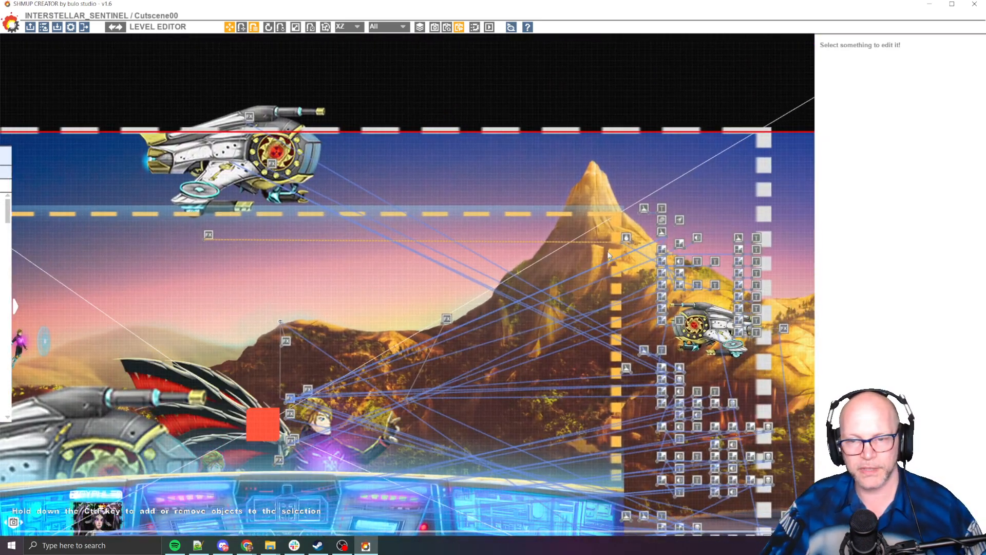
click(209, 235)
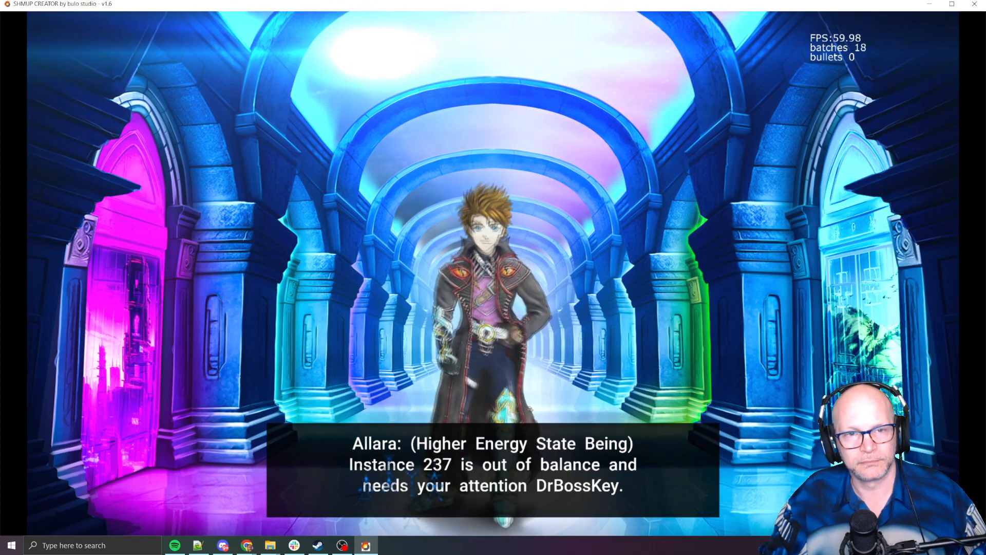
key(Escape)
Step: Return to the moved timer node, inspect its properties and open its duration for editing
middle_drag(147, 333, 165, 324)
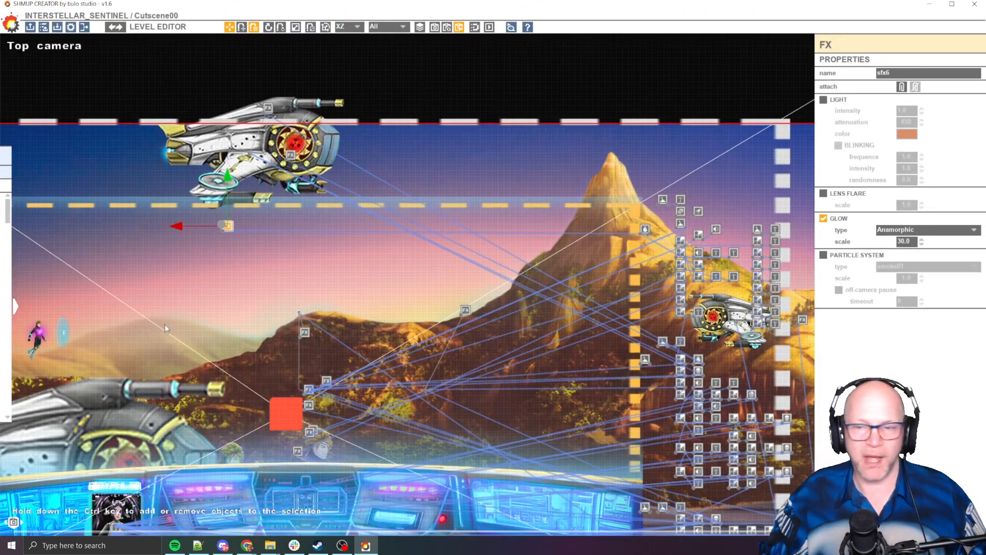
scroll(224, 226, up, 2)
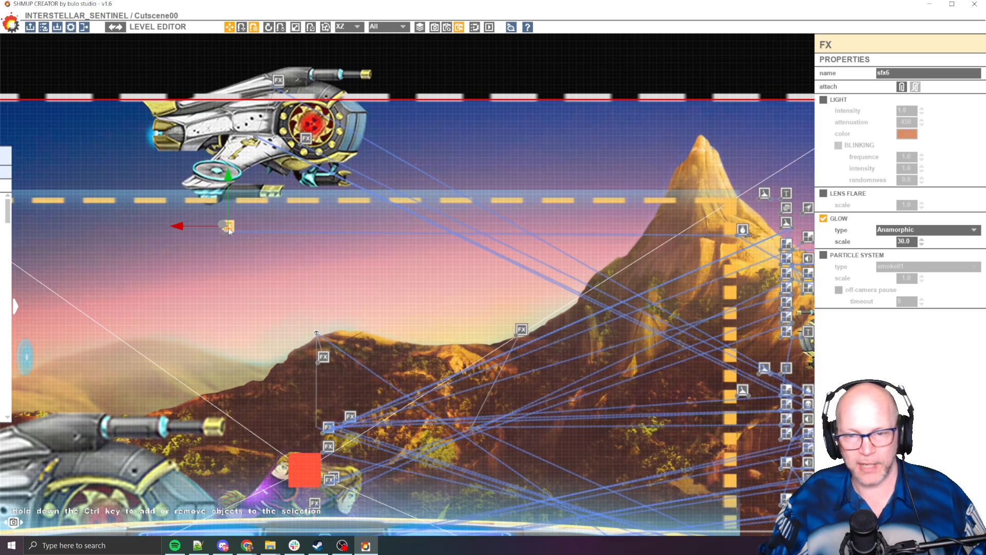
middle_drag(554, 296, 156, 305)
scroll(344, 248, up, 2)
scroll(344, 248, up, 2)
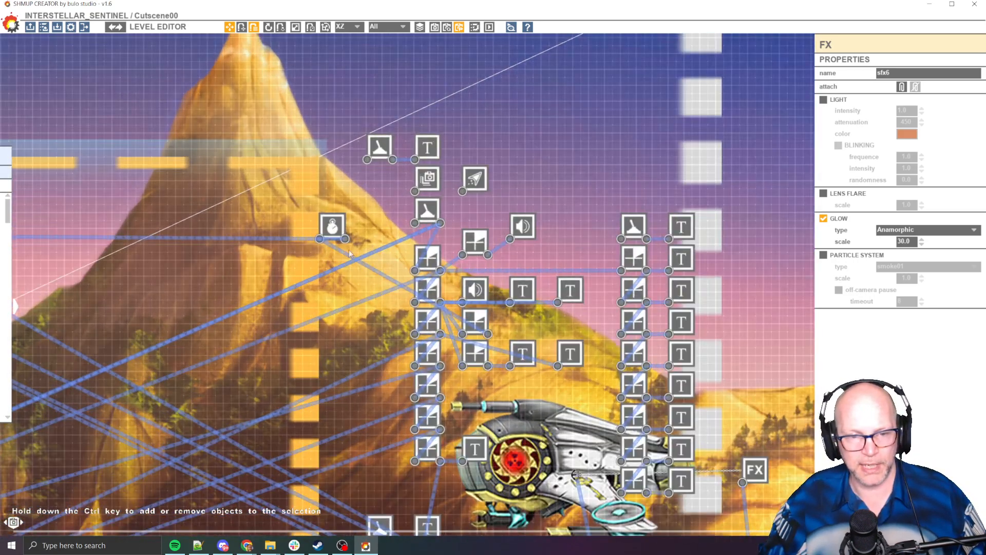
click(330, 229)
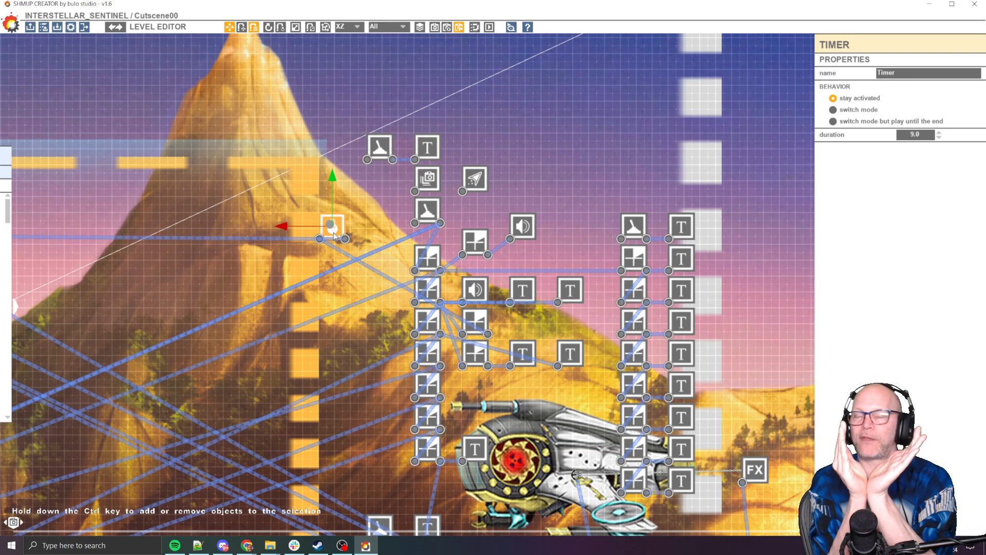
click(931, 133)
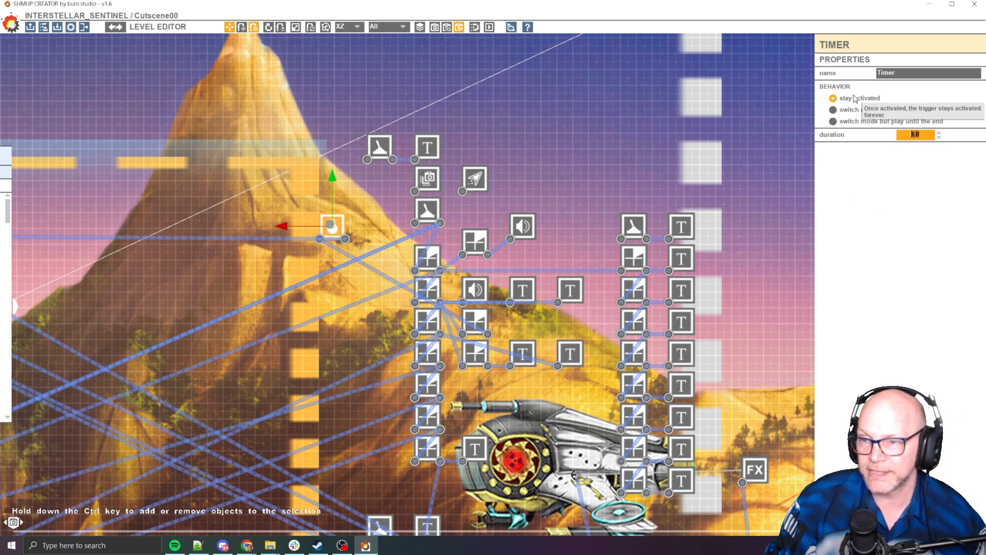
Step: Follow the timer's link to the Anamorphic glow FX node and shift that node slightly up and left
middle_drag(94, 208, 395, 174)
middle_drag(153, 175, 388, 199)
middle_drag(192, 177, 449, 191)
scroll(154, 182, down, 3)
middle_drag(143, 180, 281, 201)
scroll(261, 227, up, 3)
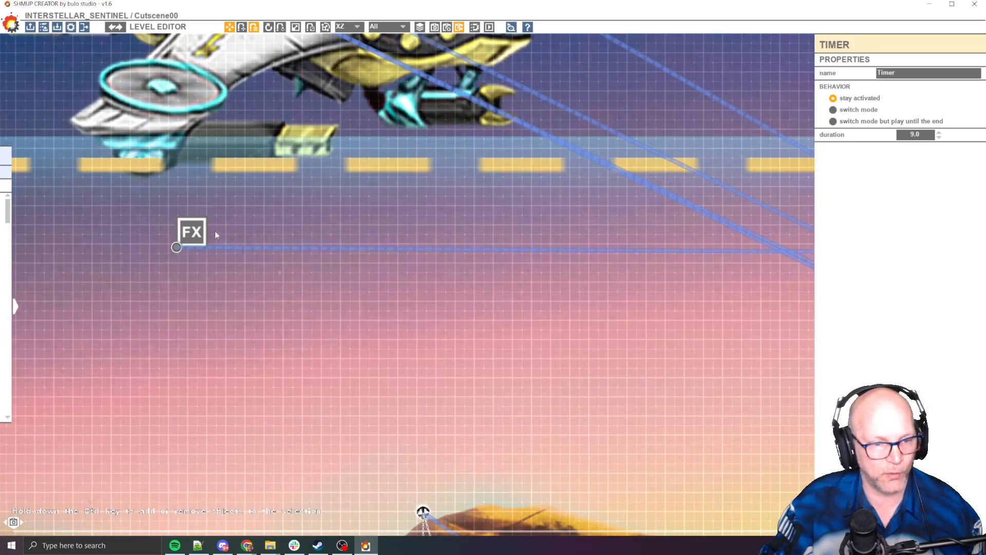
click(192, 231)
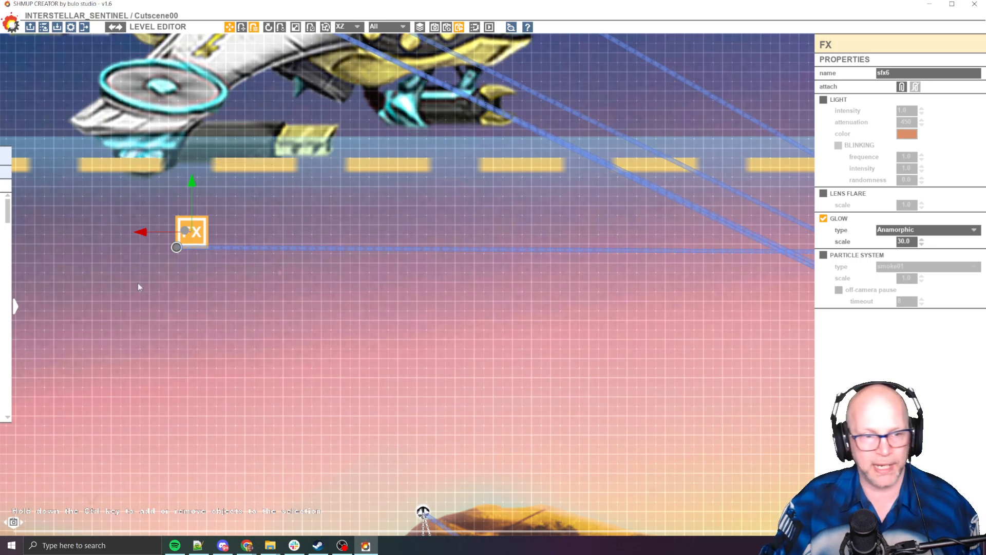
mouse_move(197, 236)
mouse_down()
mouse_move(222, 210)
mouse_move(213, 219)
mouse_up()
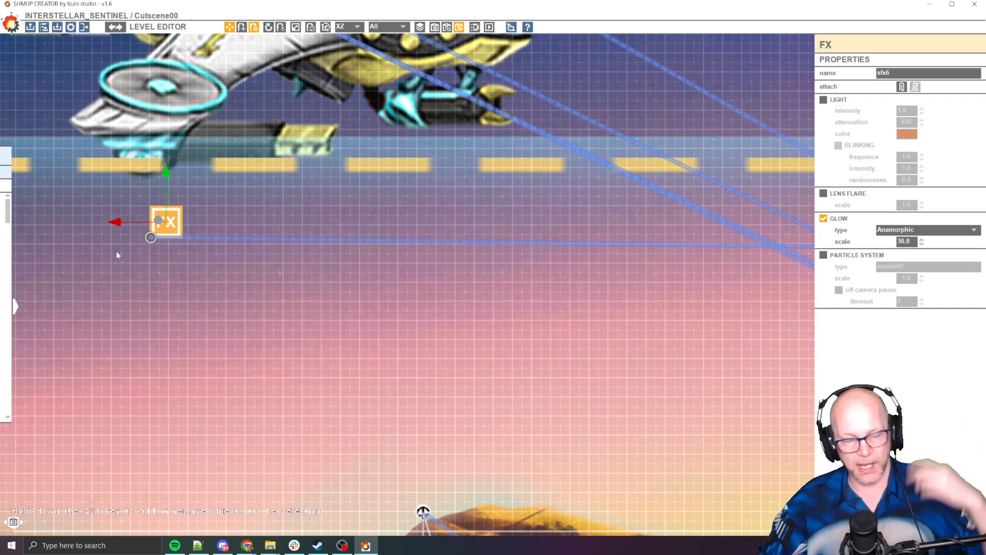
Step: Inspect Scene 1's second dialogue text node and the subtitle backing node next to it
scroll(350, 288, down, 5)
middle_drag(587, 300, 123, 345)
scroll(413, 251, up, 5)
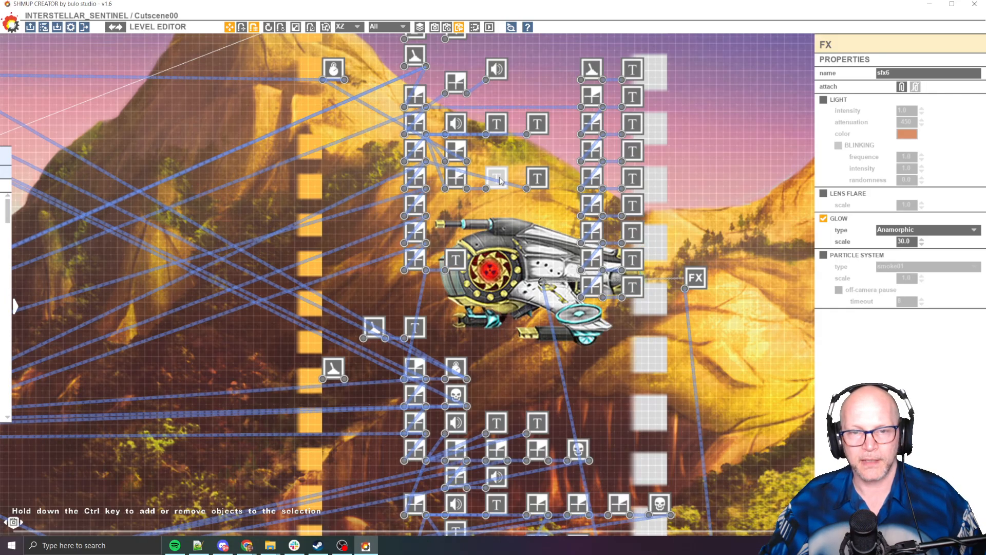
click(496, 178)
click(538, 177)
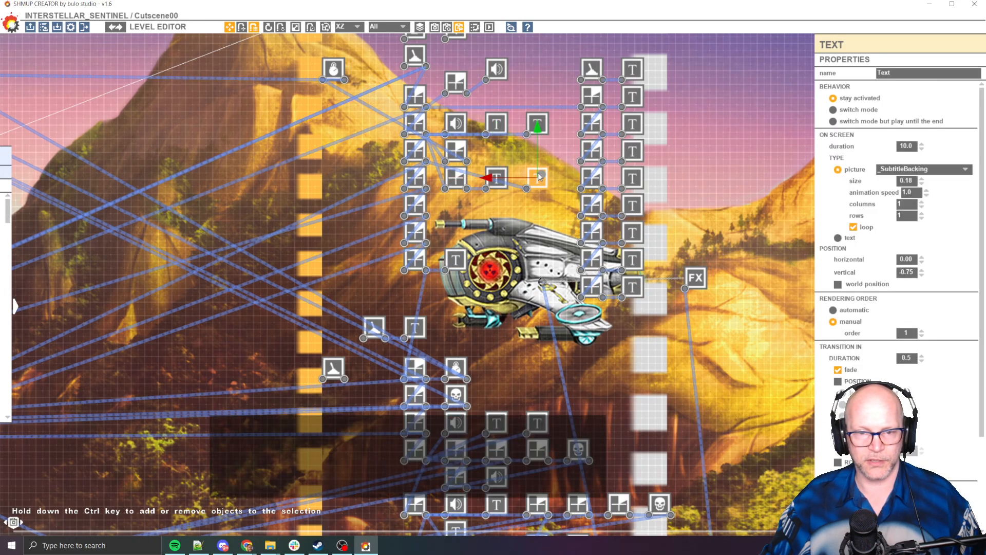
Step: Inspect the countdown below the second dialogue row and the _BlackScreen picture node at the end of Scene 1
click(416, 205)
click(452, 264)
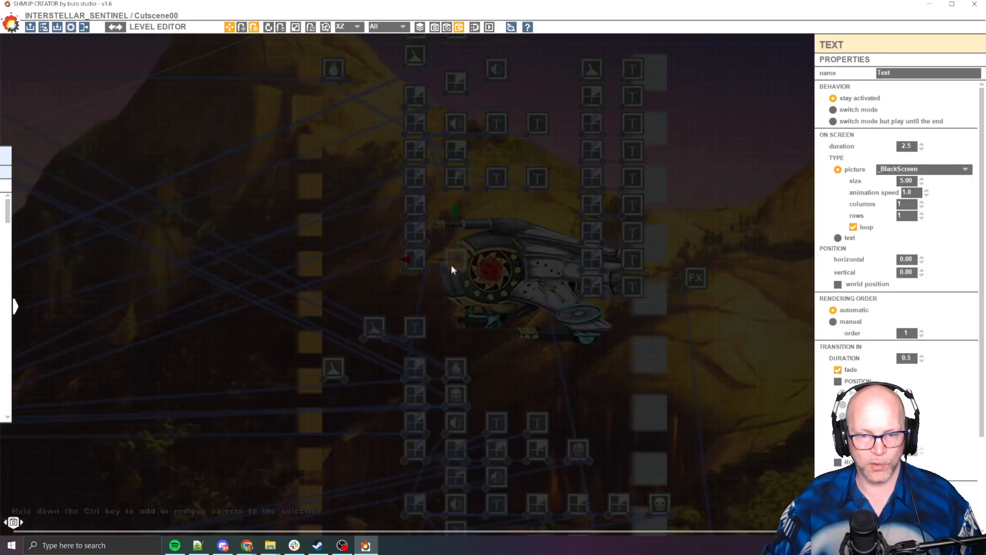
click(397, 283)
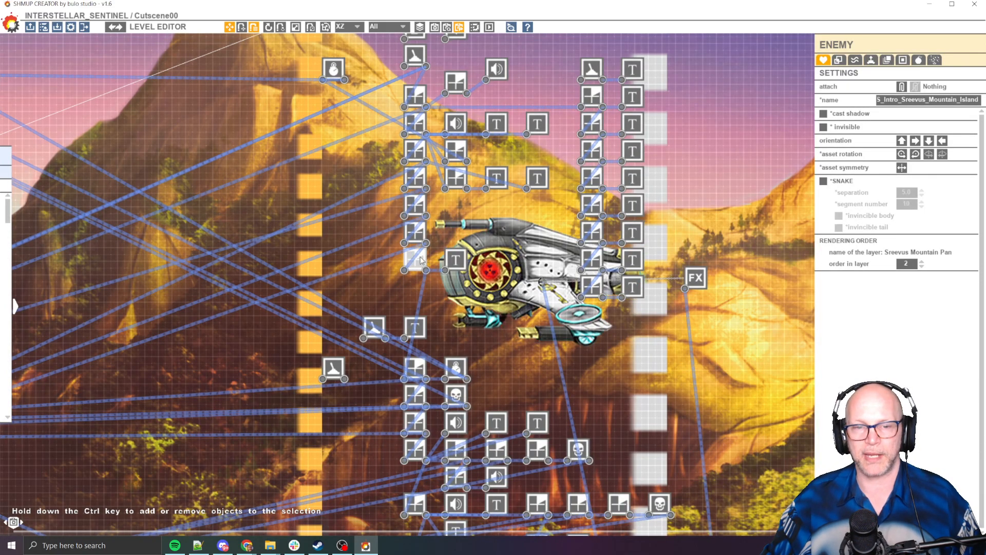
Step: Inspect the trigger and title text node heading the Techno Script column, and close the running cutscene preview
middle_drag(547, 165, 482, 246)
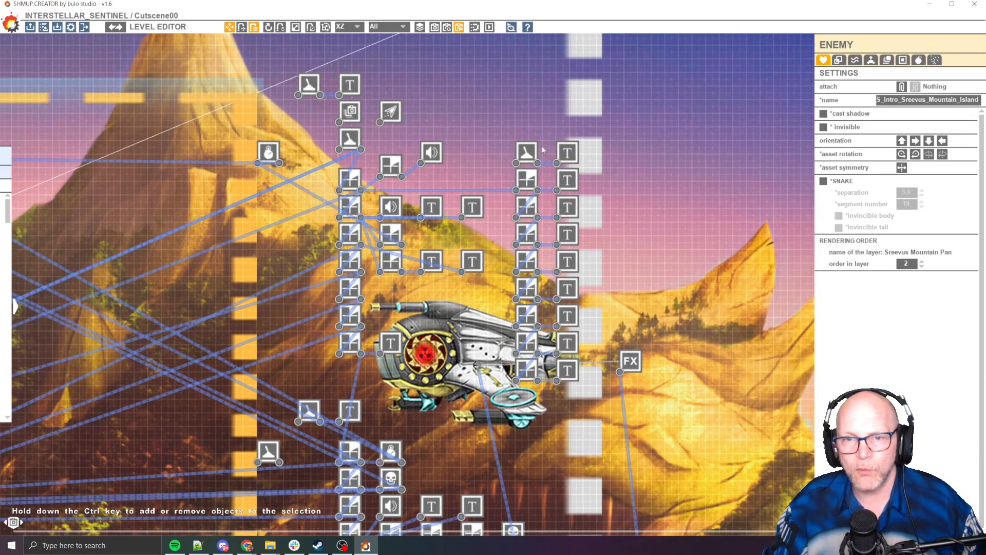
click(527, 153)
click(568, 152)
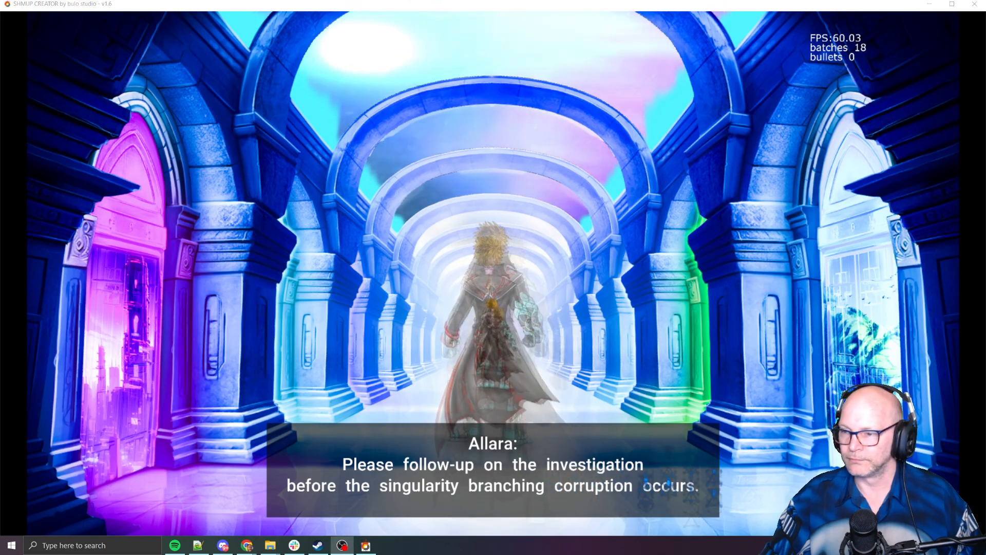
click(715, 250)
key(Escape)
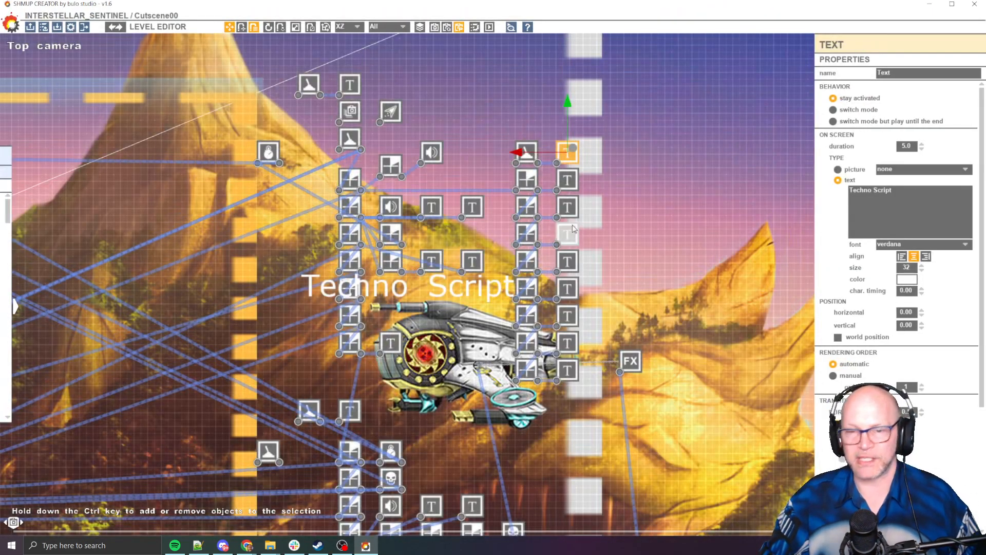
Step: Inspect the last text node in the Techno Script column, which uses the TechnoScript_8x4 picture
middle_drag(658, 331, 602, 294)
scroll(596, 292, down, 1)
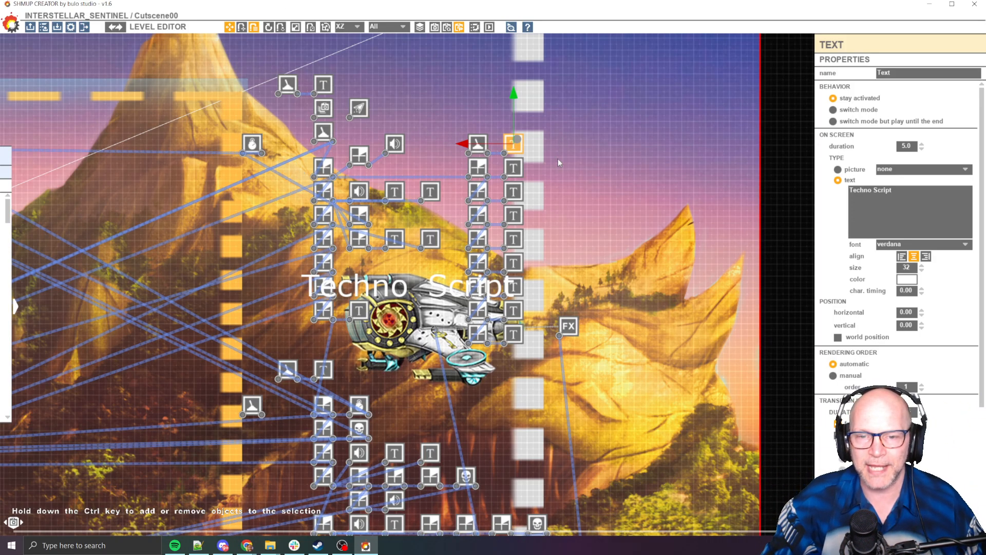
click(513, 334)
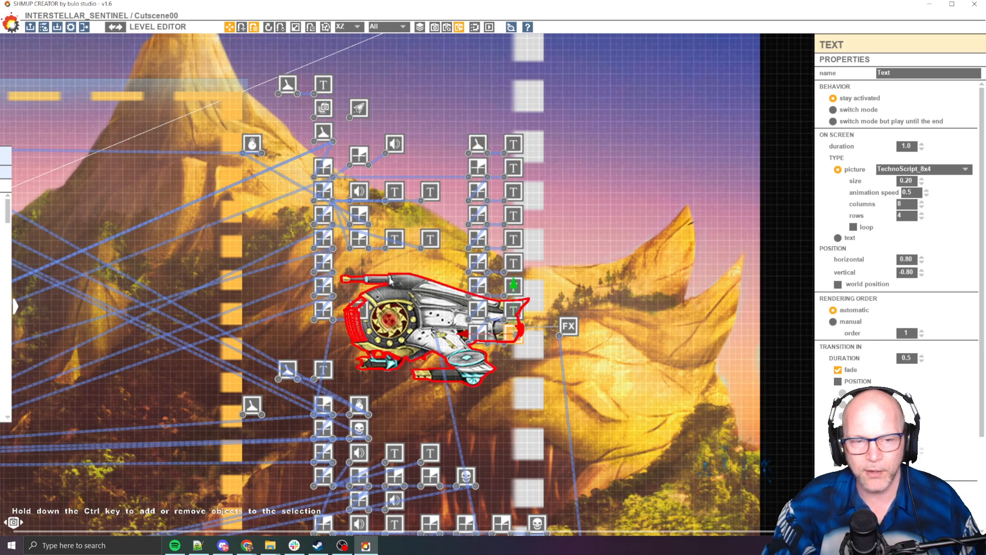
Step: Inspect the _BlackScreen node closing Scene 1 again, along with the countdown just above its row
click(473, 275)
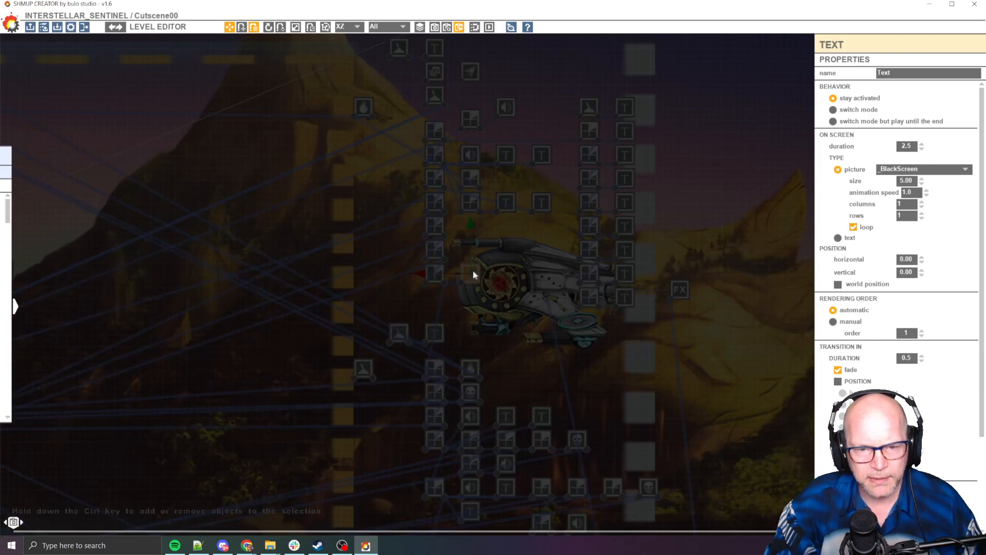
scroll(467, 270, down, 2)
click(443, 261)
middle_drag(385, 304, 513, 256)
scroll(466, 246, down, 2)
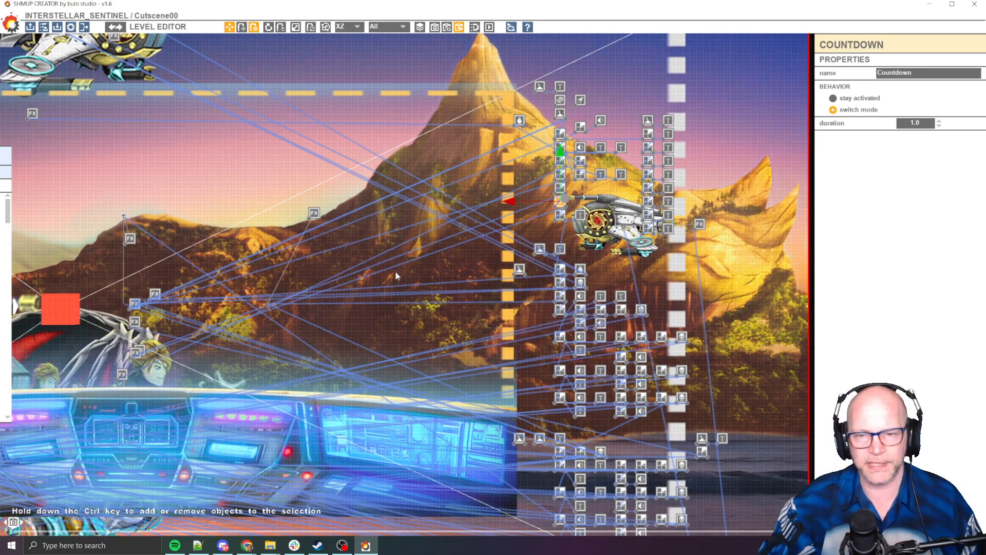
Step: Inspect the _BlackScreen text node beside Scene 1's last countdown, reviewing its on-screen, rendering order, transition in and transition out settings
scroll(561, 259, up, 3)
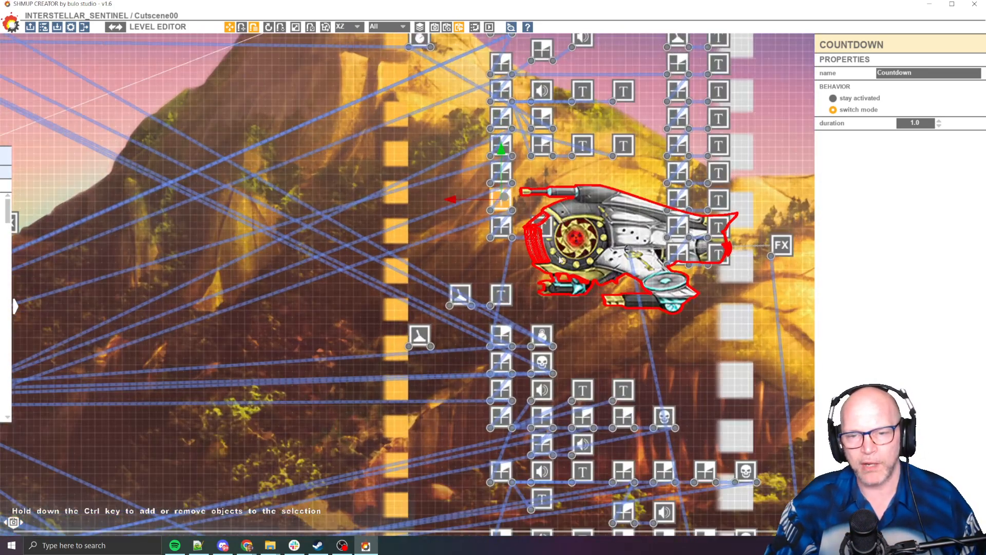
click(548, 231)
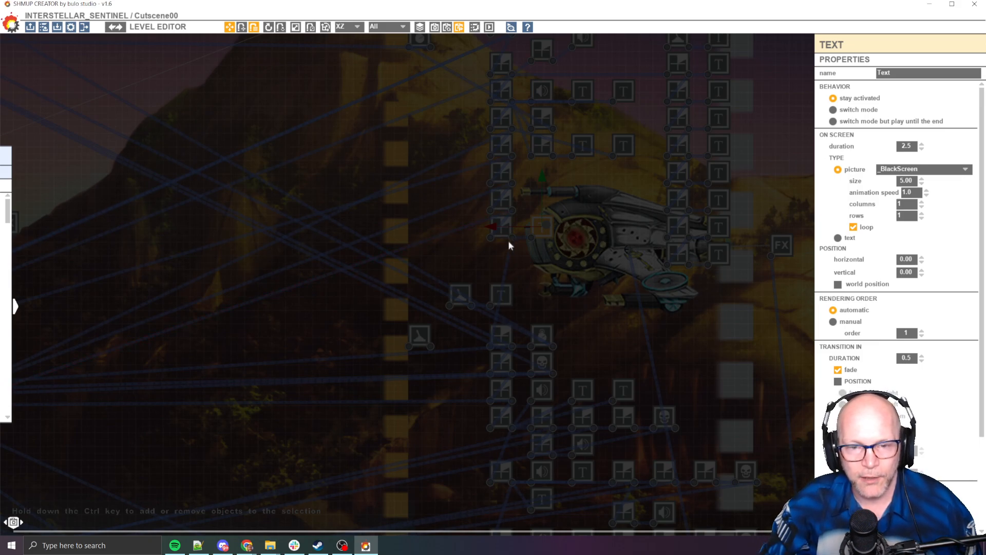
click(544, 232)
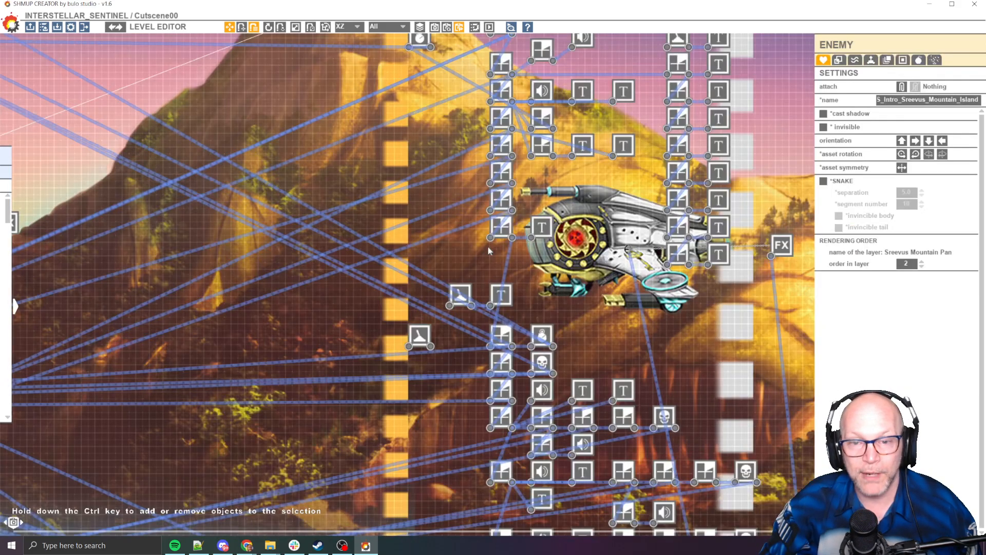
click(536, 230)
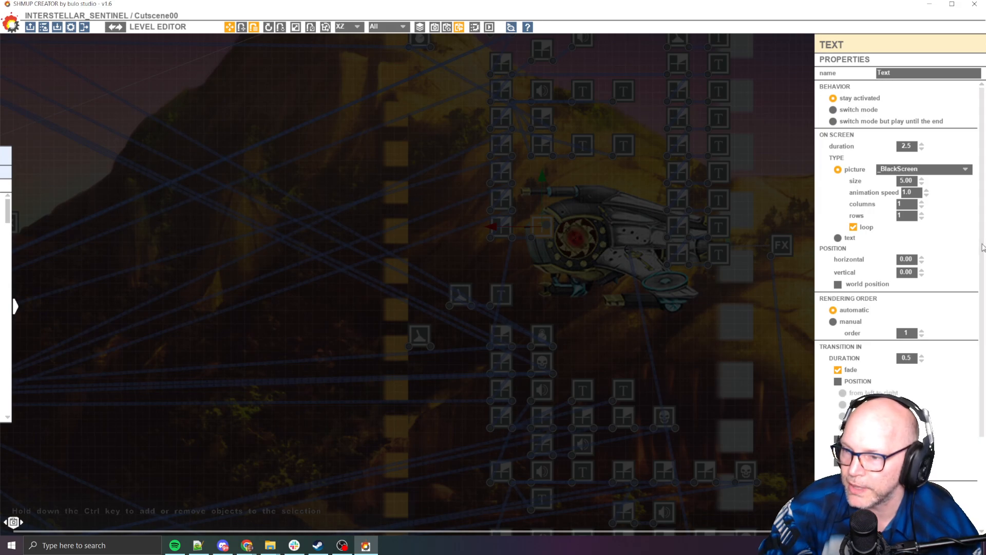
drag(983, 247, 976, 288)
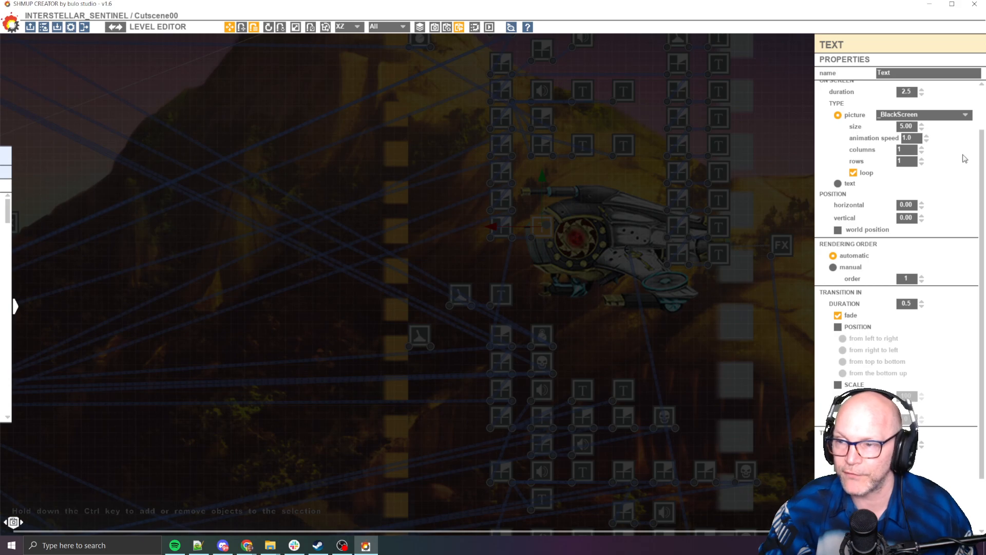
scroll(904, 210, down, 3)
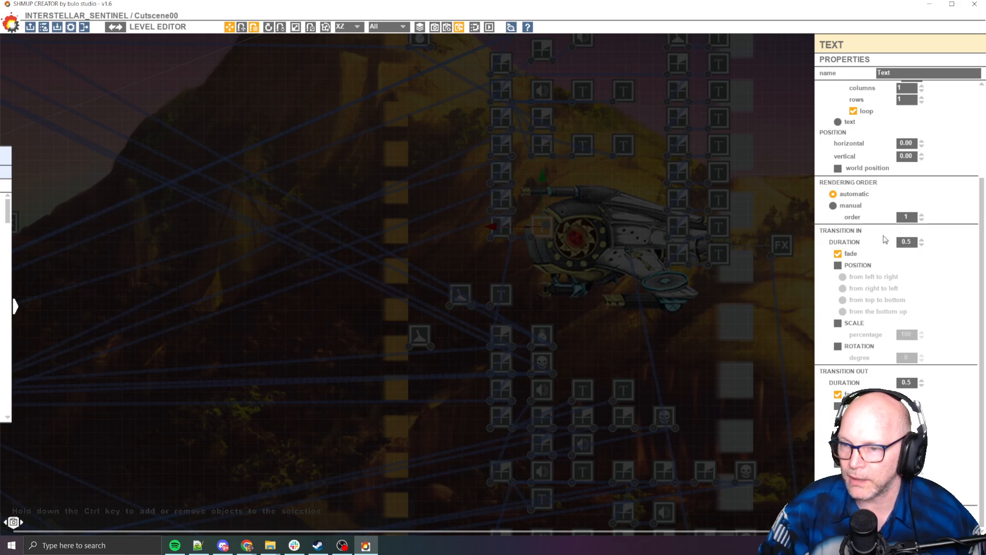
click(914, 242)
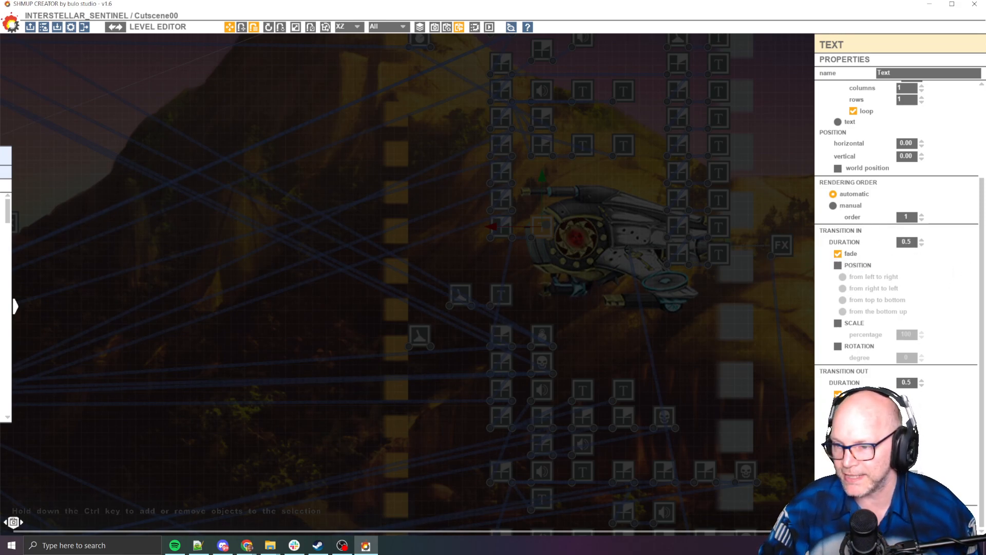
scroll(982, 250, up, 1)
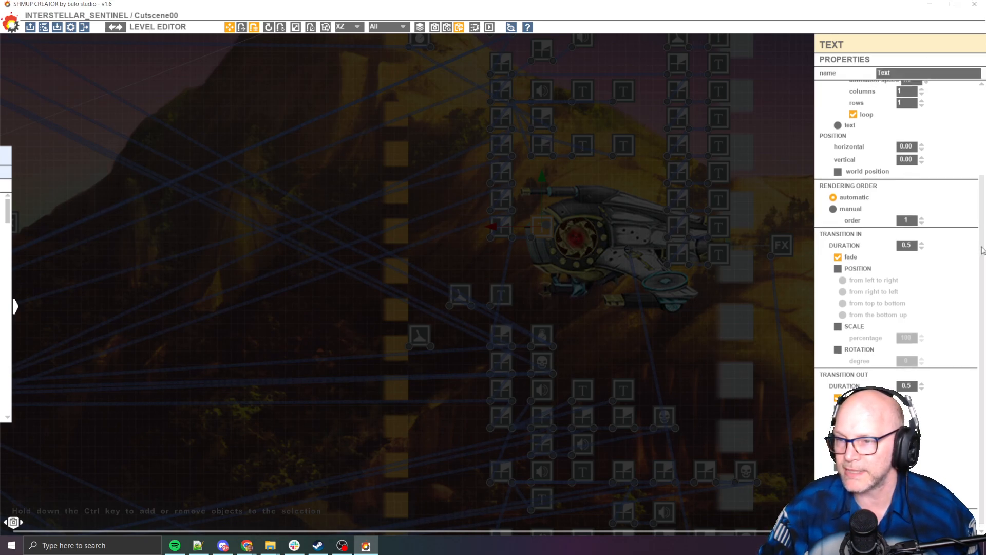
drag(982, 250, 930, 144)
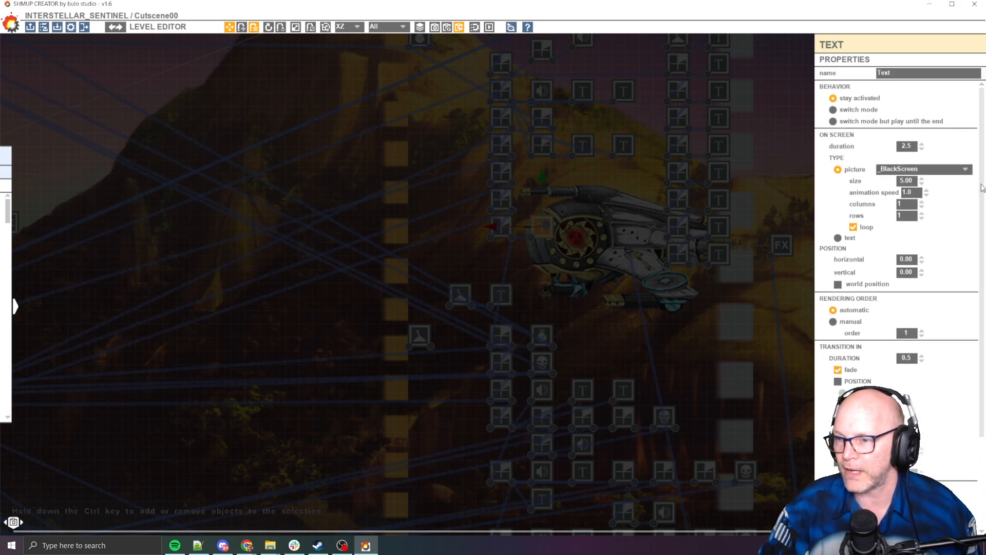
drag(983, 246, 982, 336)
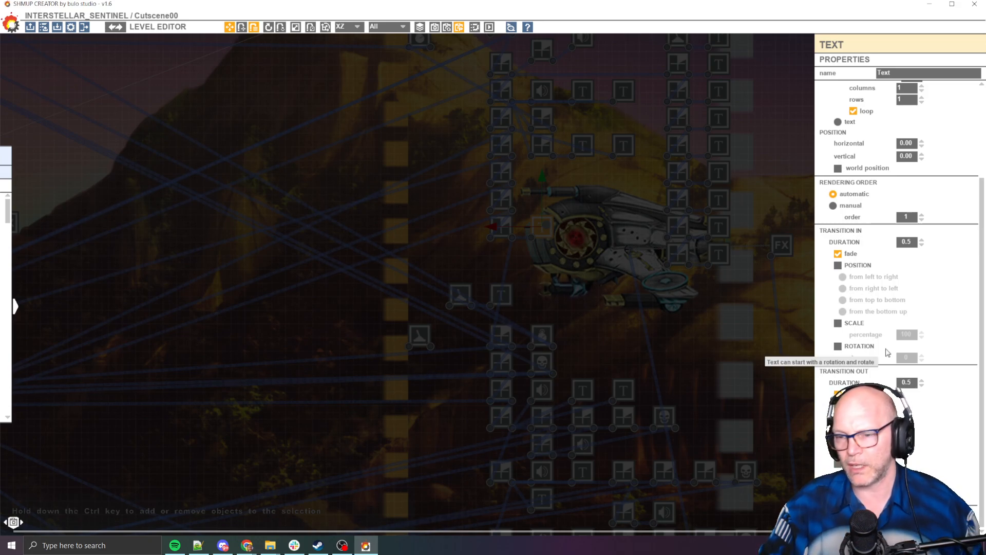
Step: Examine the overall node layout of Scene 1 and the scenes below it, with the VeilPiercerStarship_Gold enemy selected
click(547, 254)
middle_drag(387, 469, 502, 301)
scroll(465, 358, down, 3)
scroll(466, 358, down, 3)
scroll(479, 312, up, 2)
scroll(478, 313, down, 3)
scroll(502, 301, down, 1)
middle_drag(491, 259, 512, 262)
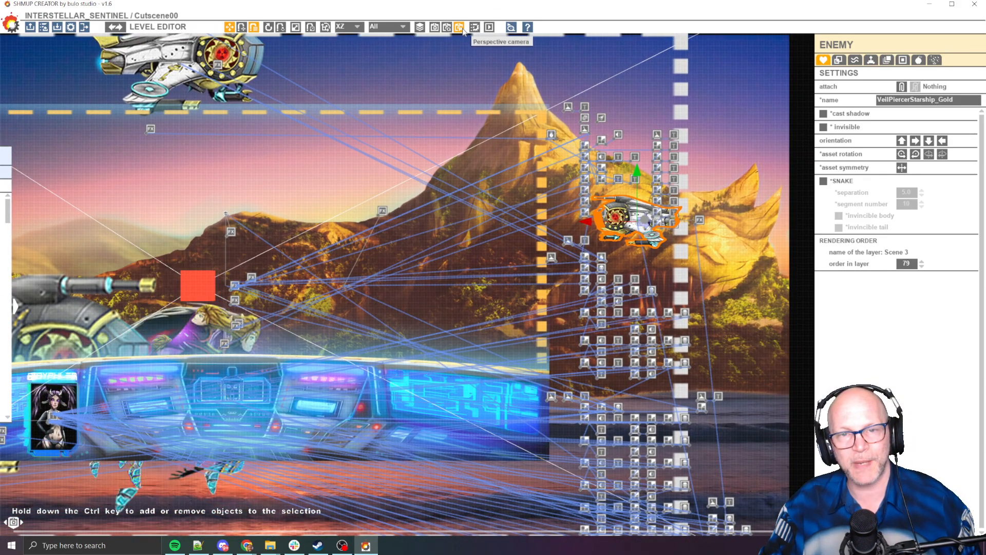
click(489, 26)
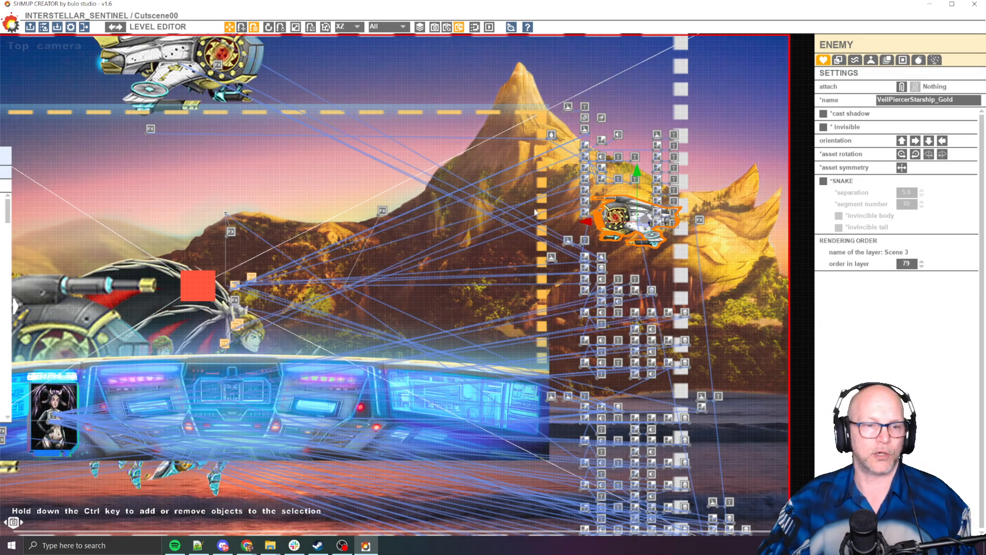
Step: Inspect the last text node in Scene 1's first dialogue row and the upper text nodes of the Techno Script column
middle_drag(527, 251, 486, 267)
scroll(547, 152, up, 5)
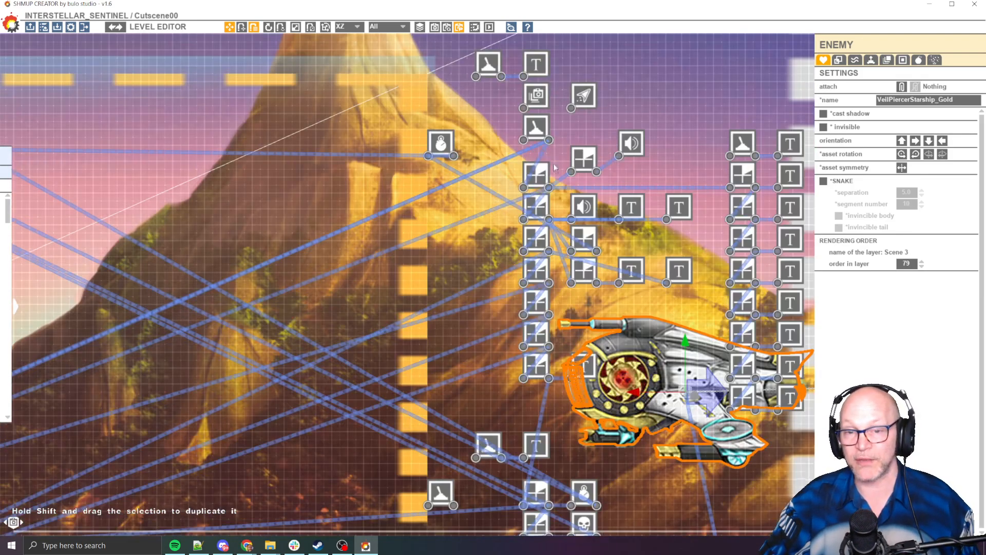
middle_drag(670, 243, 520, 228)
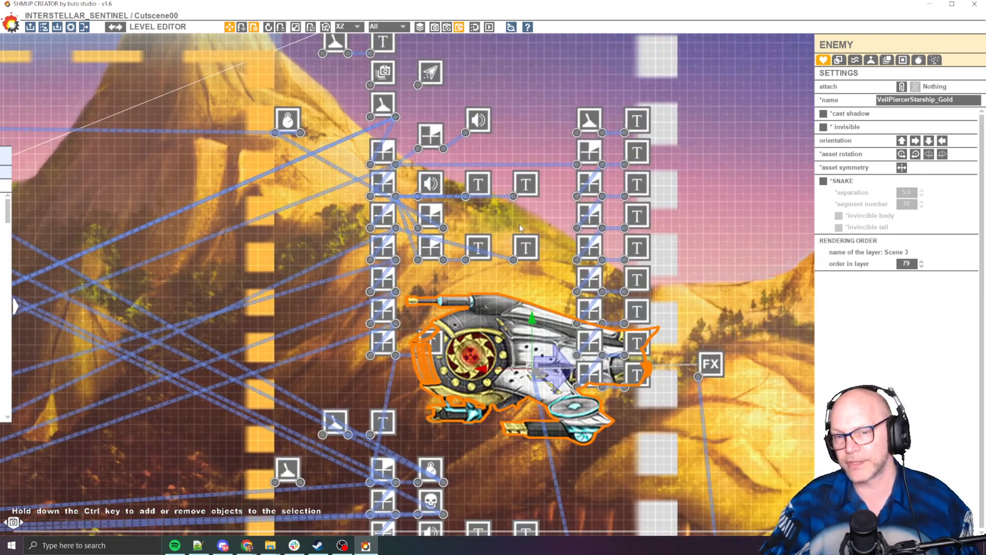
click(526, 184)
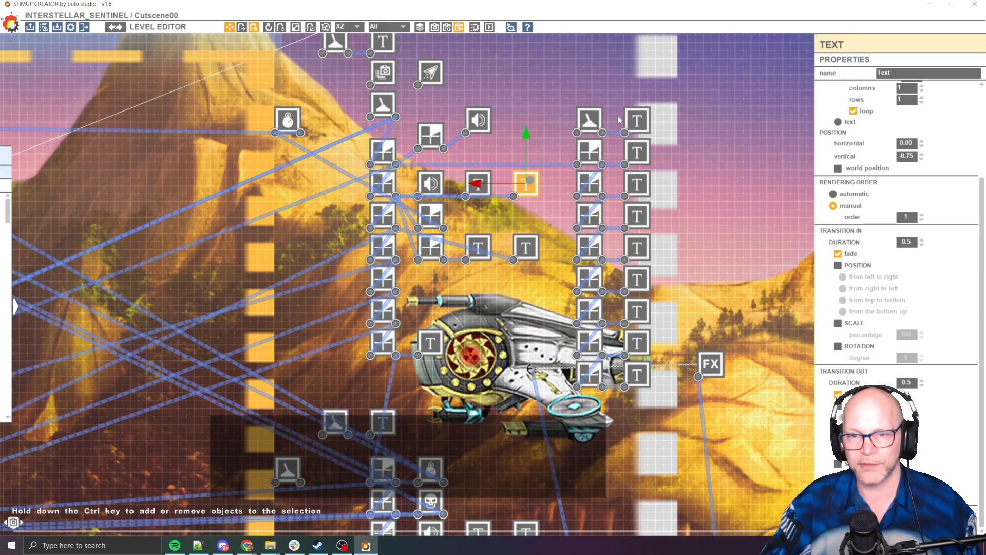
click(636, 121)
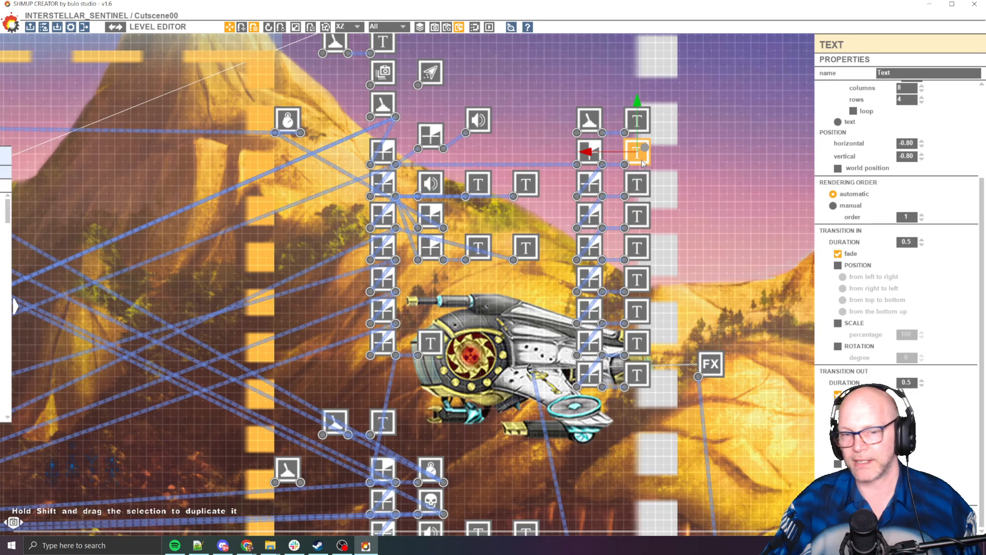
Step: Duplicate the first dialogue text node of Scene 2 into the empty mountain area beside Scene 1's nodes
middle_drag(283, 234, 359, 157)
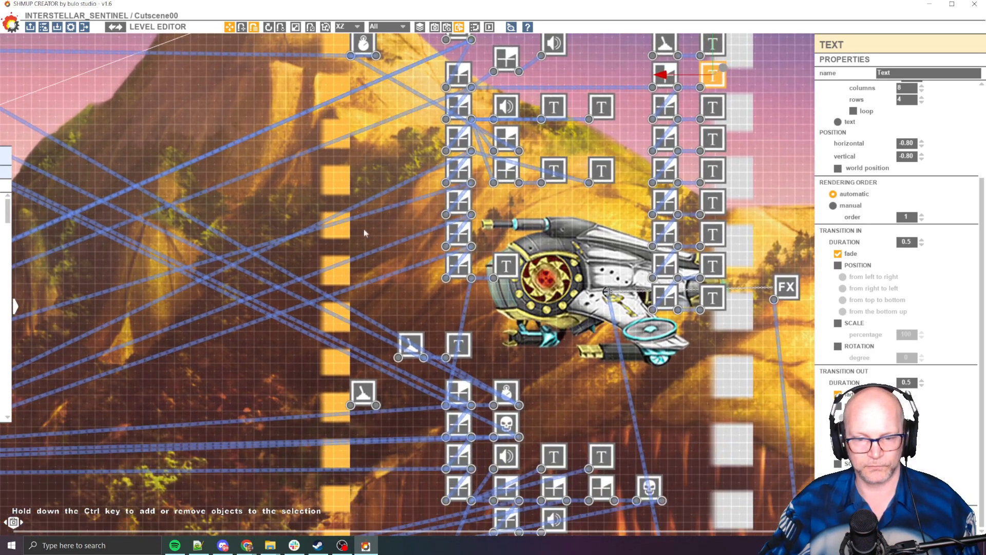
click(505, 276)
scroll(478, 296, down, 3)
click(479, 299)
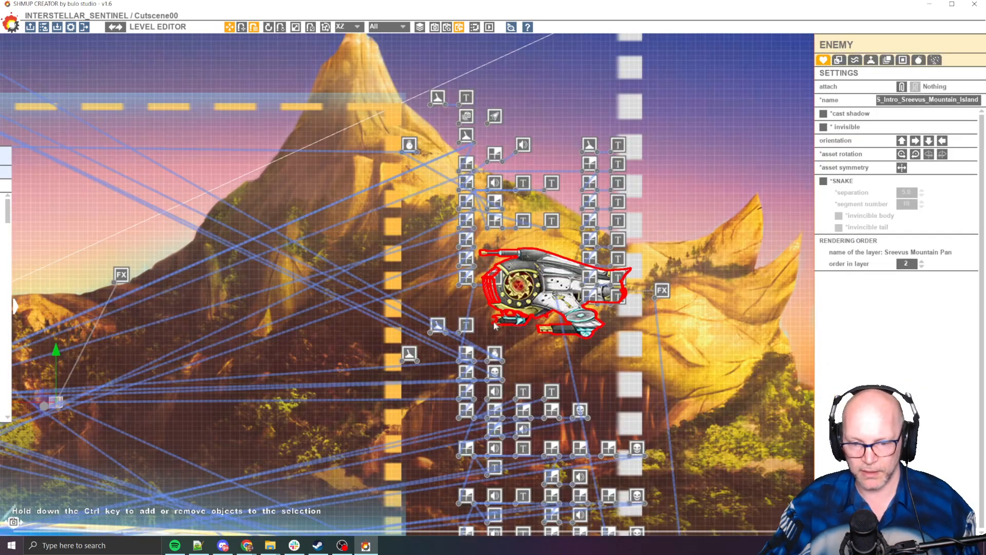
click(522, 397)
click(294, 181)
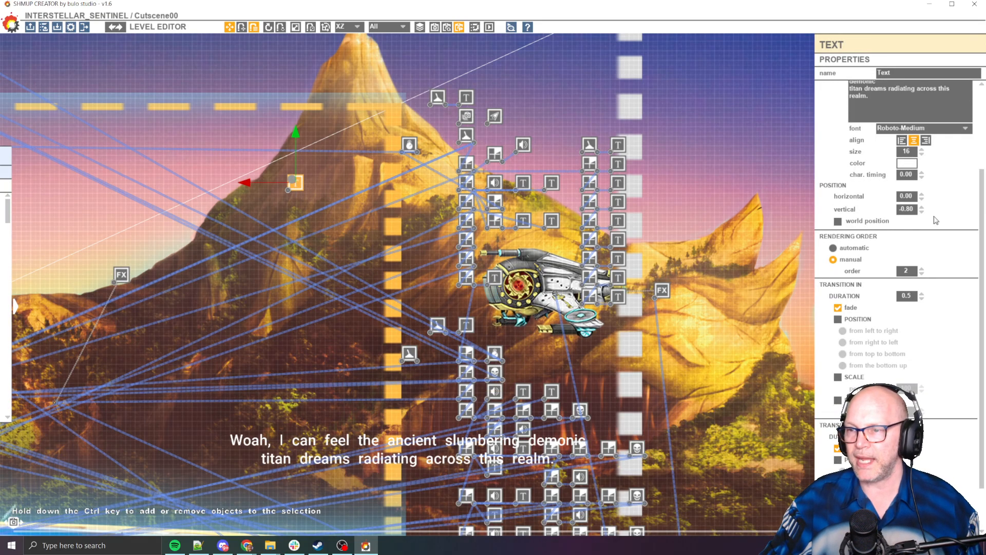
Step: Replace the duplicated node's dialogue with the text "Debug: Hello wordd (VFX fire started)"
drag(984, 211, 985, 122)
click(887, 197)
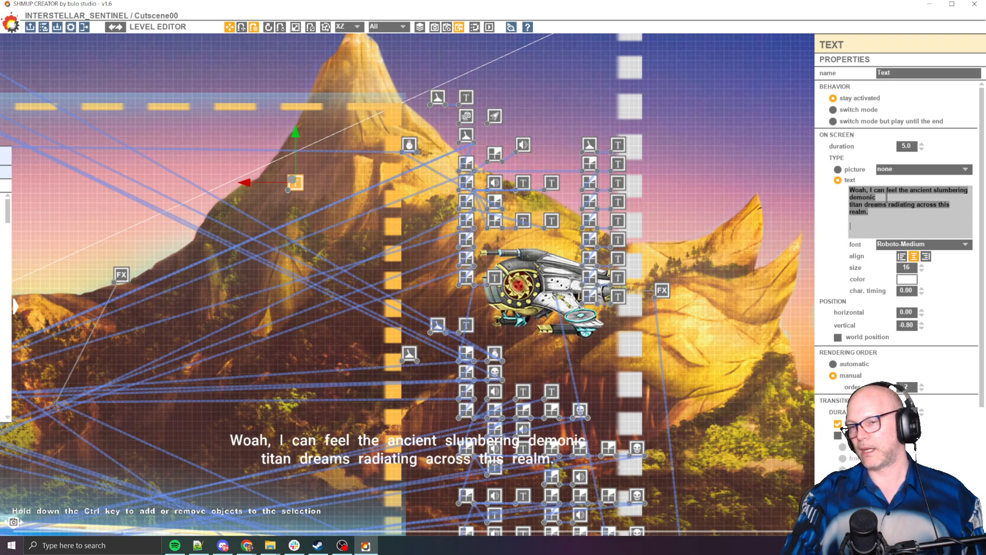
text(Hello wordd)
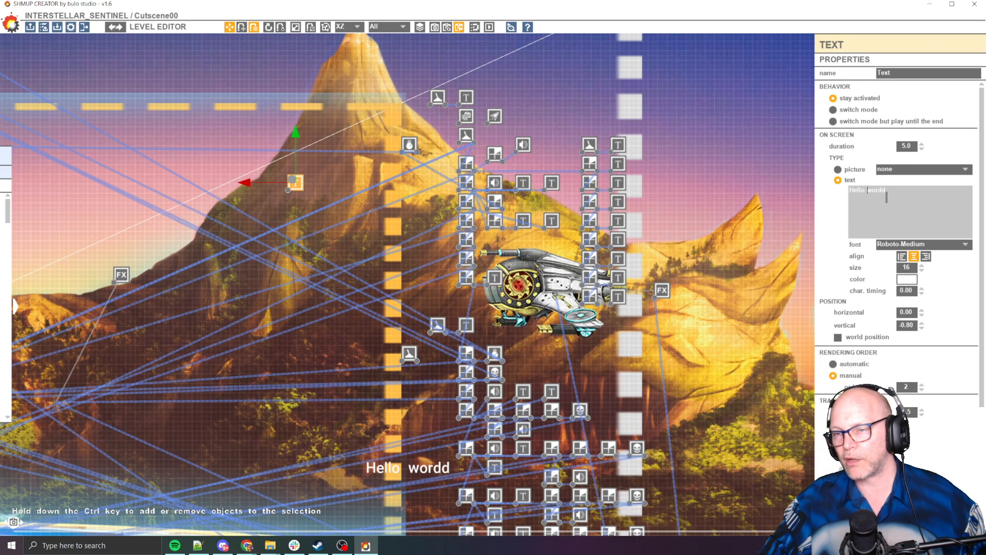
text(Debug:)
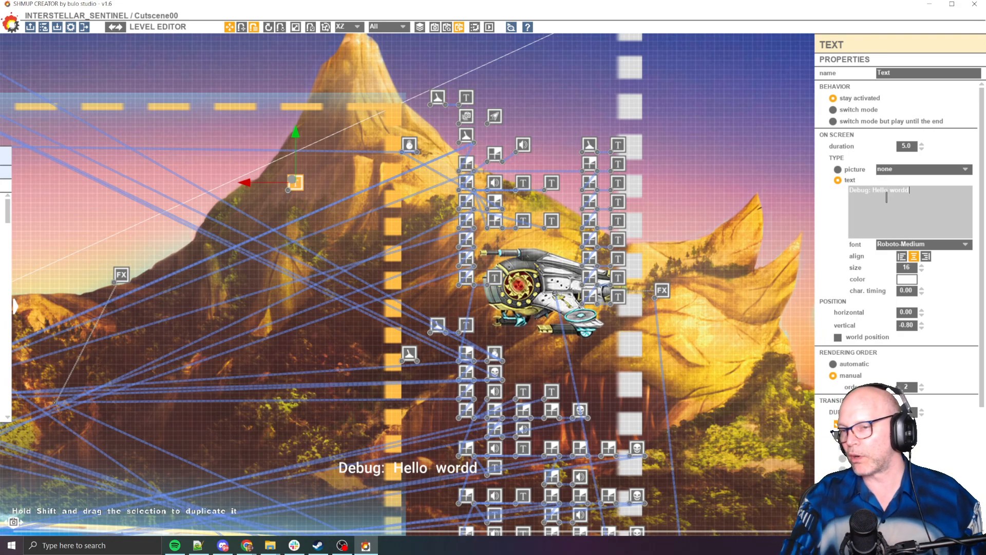
text( Hello wordd ()
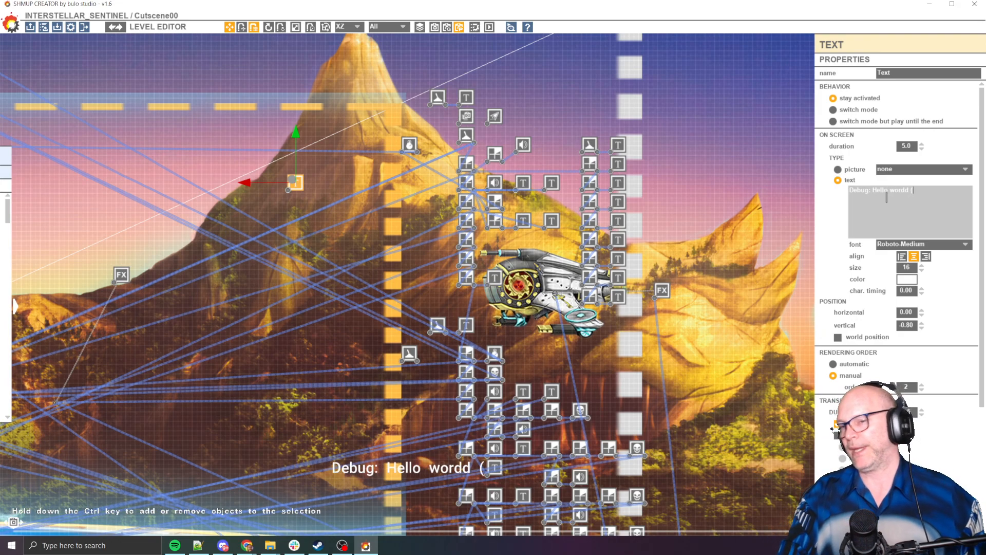
text(VFX fire)
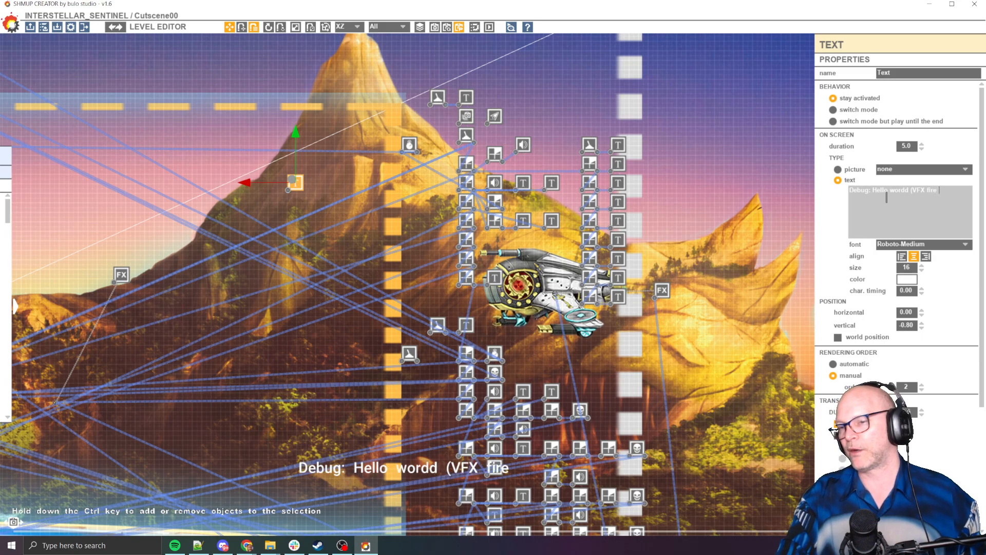
text( started))
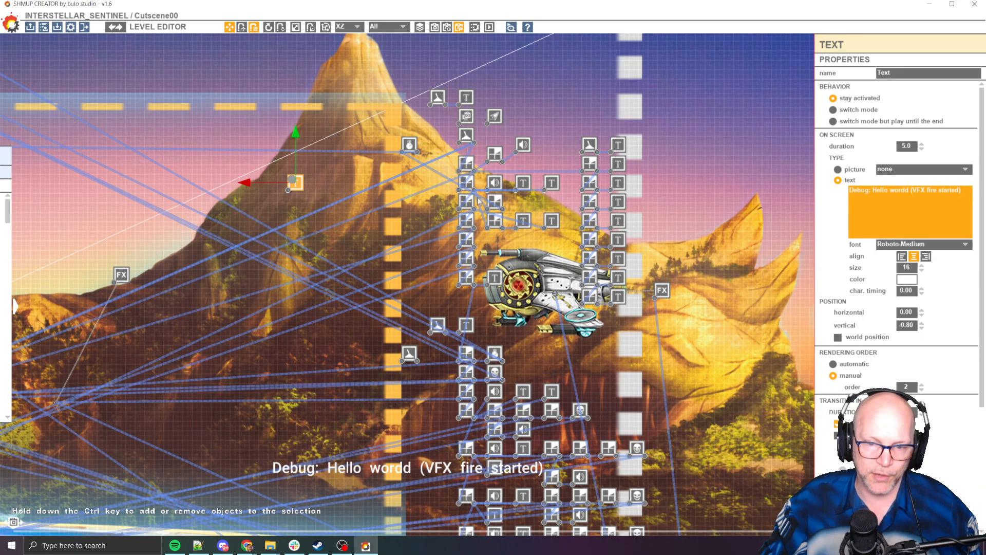
Step: Place the debug text node just below Scene 1's last countdown as a trial, and delete it after moving it clear
click(297, 187)
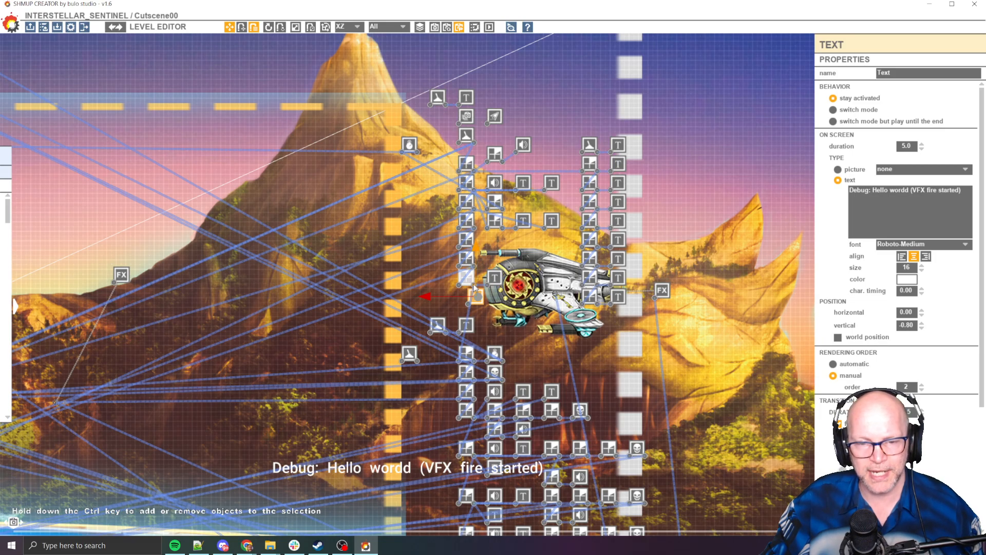
drag(472, 286, 471, 297)
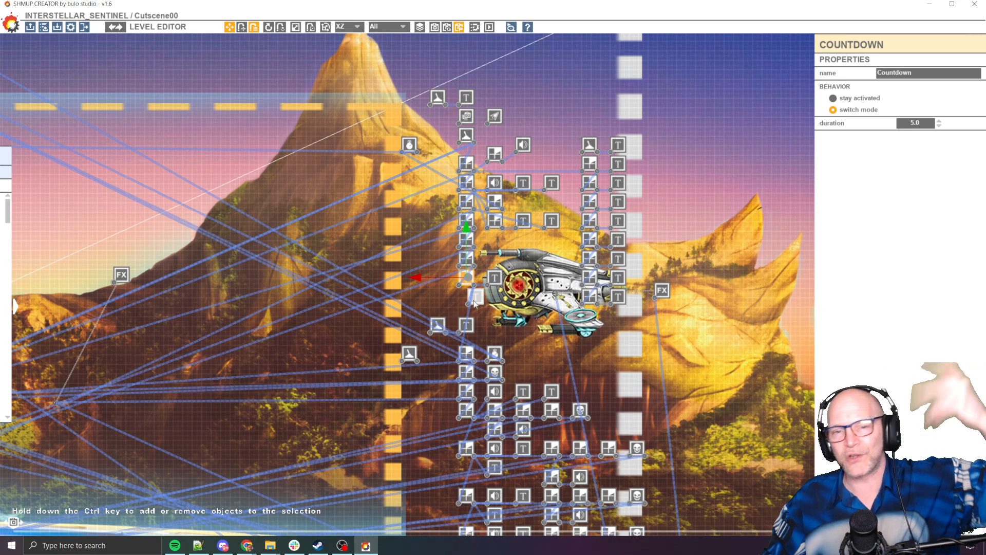
drag(477, 303, 353, 202)
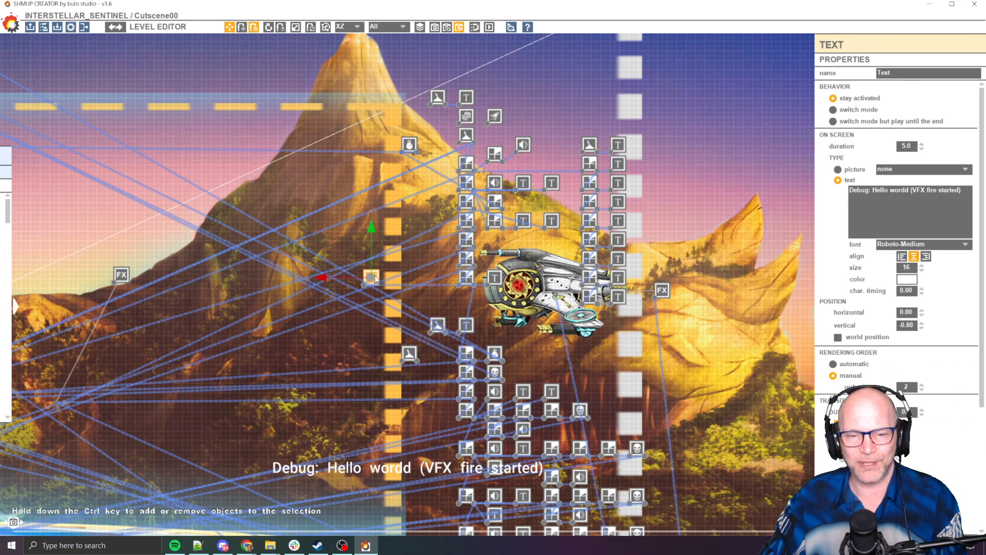
key(Delete)
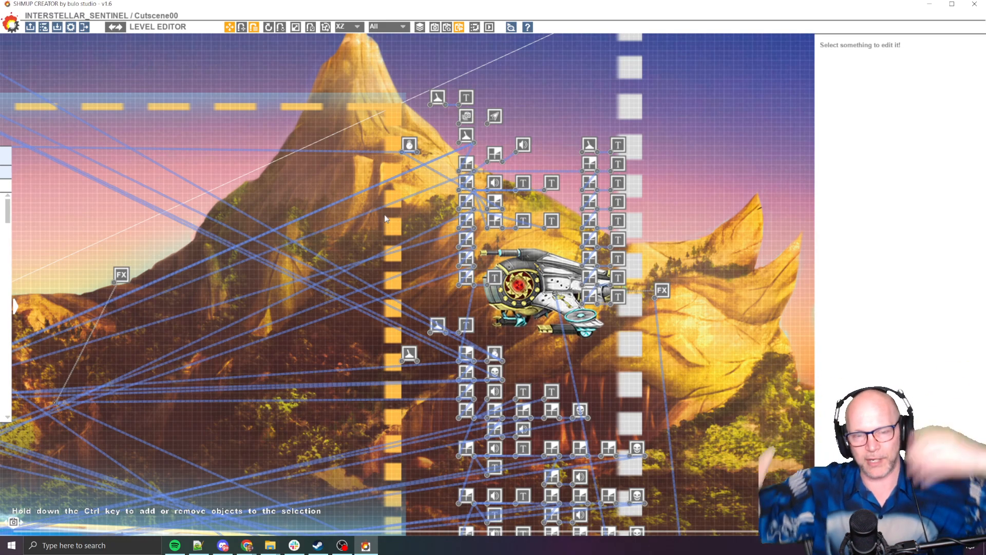
Step: Inspect the Scene 2 title text node and examine how Scene 2's rows are laid out below Scene 1
middle_drag(444, 327, 387, 240)
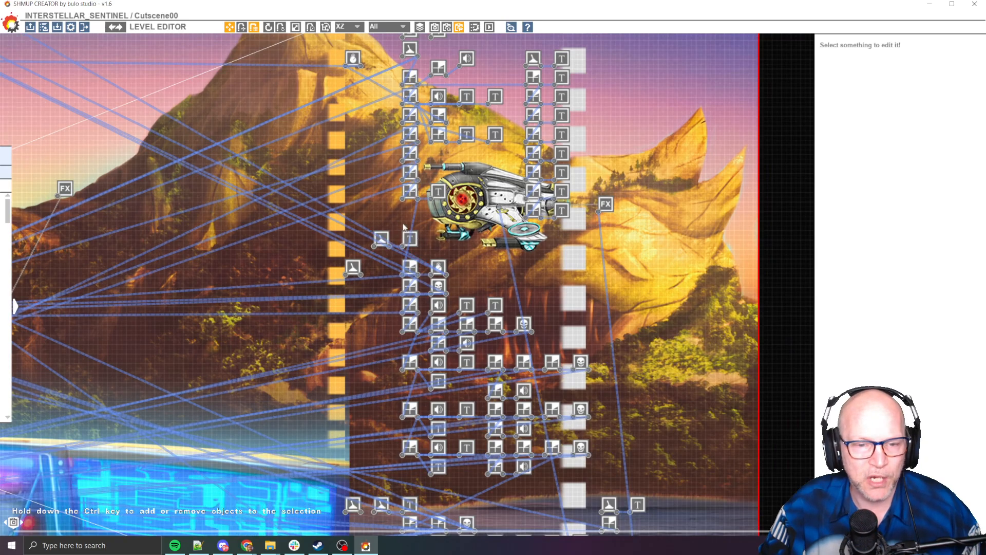
middle_drag(389, 150, 388, 220)
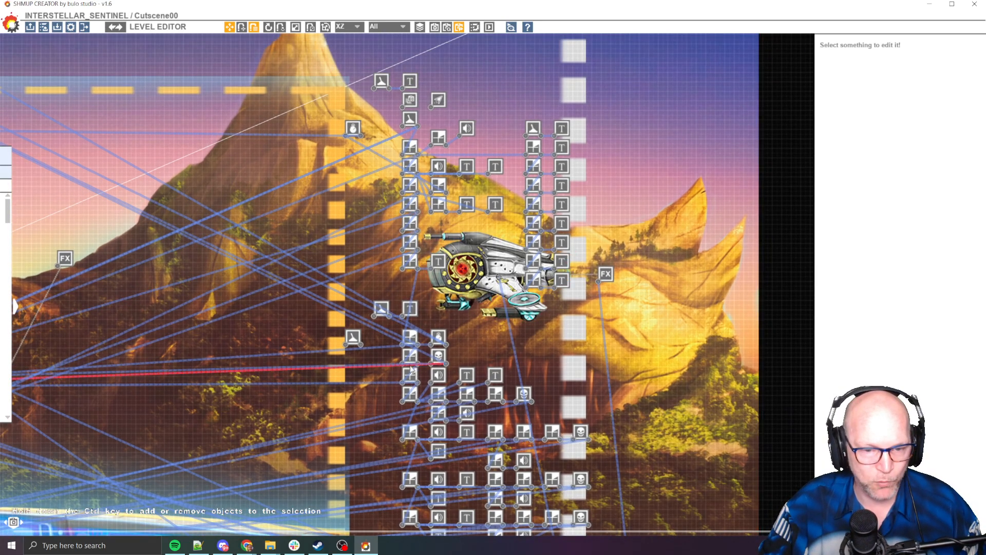
middle_drag(408, 368, 470, 293)
click(438, 248)
middle_drag(479, 250, 491, 305)
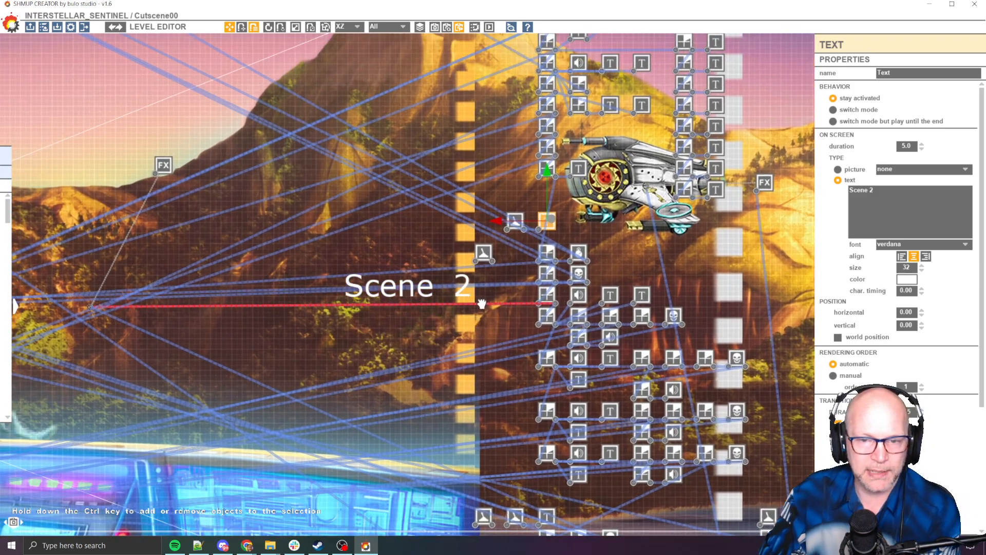
scroll(490, 304, down, 3)
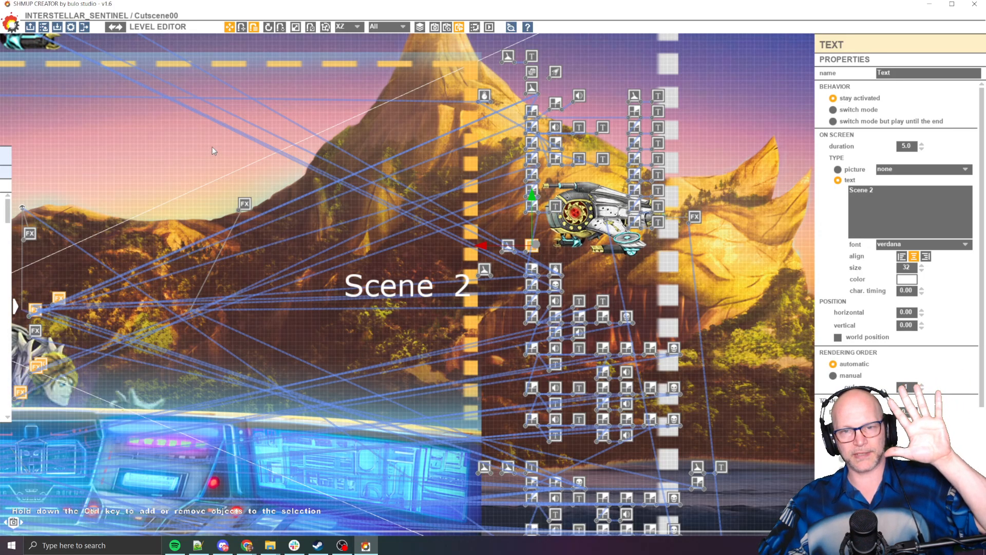
scroll(235, 160, down, 2)
middle_drag(236, 161, 341, 229)
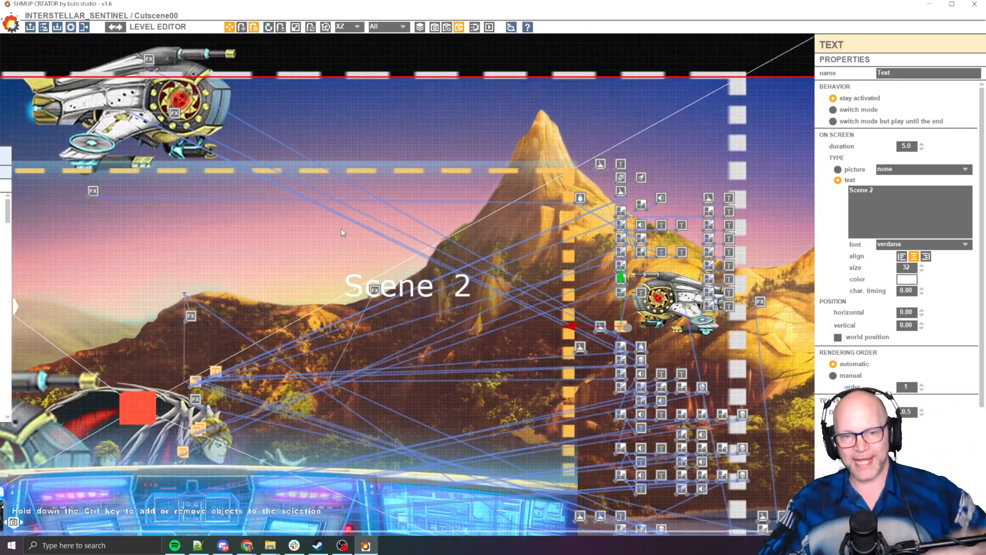
middle_drag(414, 376, 381, 299)
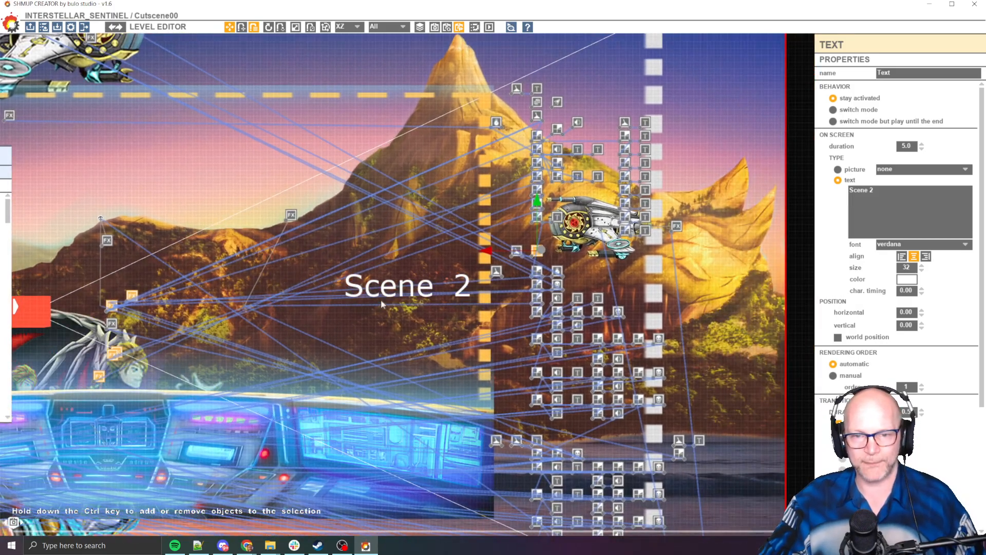
Step: Move the "Show Island (2s)" countdown out of Scene 2's first column, and return it beneath the Scene 2 title
scroll(555, 261, up, 2)
scroll(555, 262, up, 2)
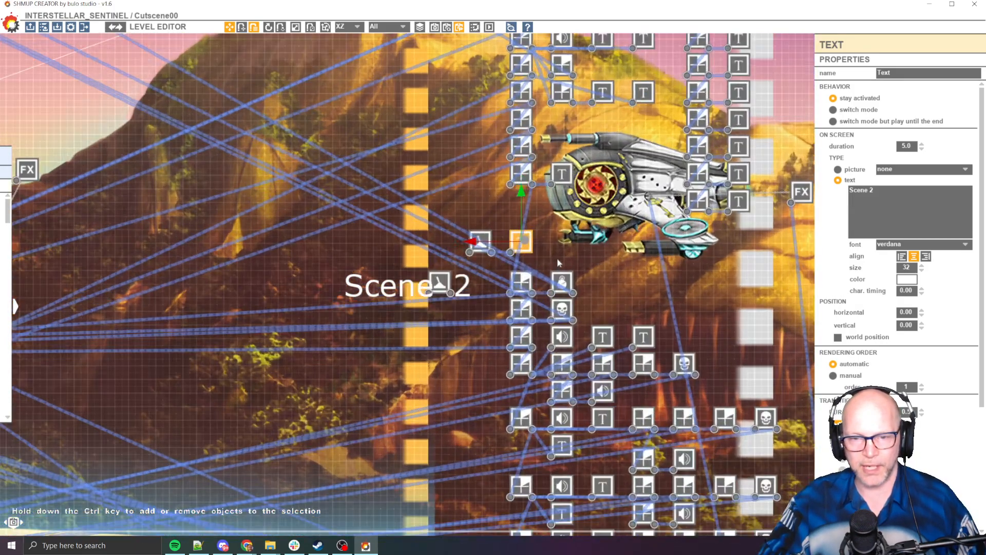
middle_drag(556, 257, 527, 175)
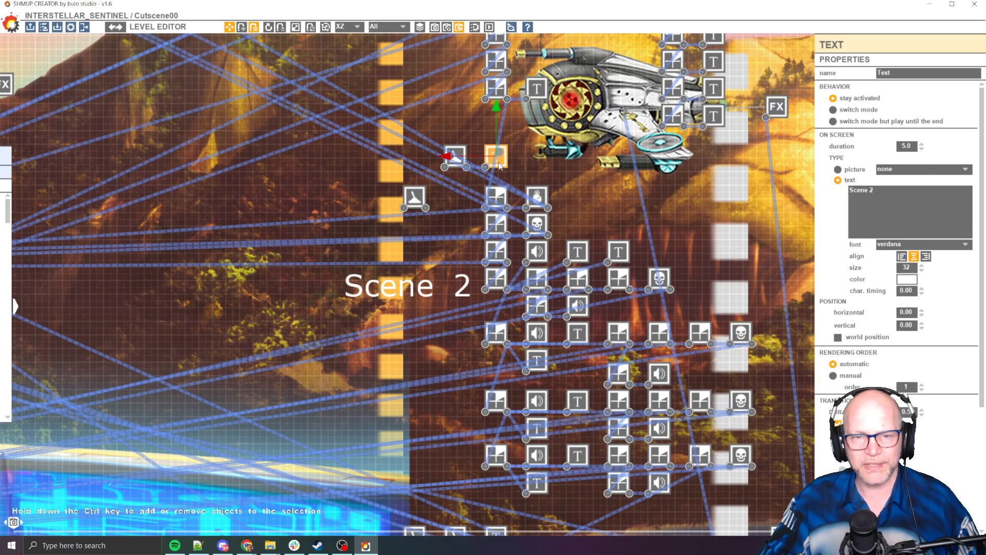
drag(496, 197, 468, 198)
scroll(464, 249, down, 2)
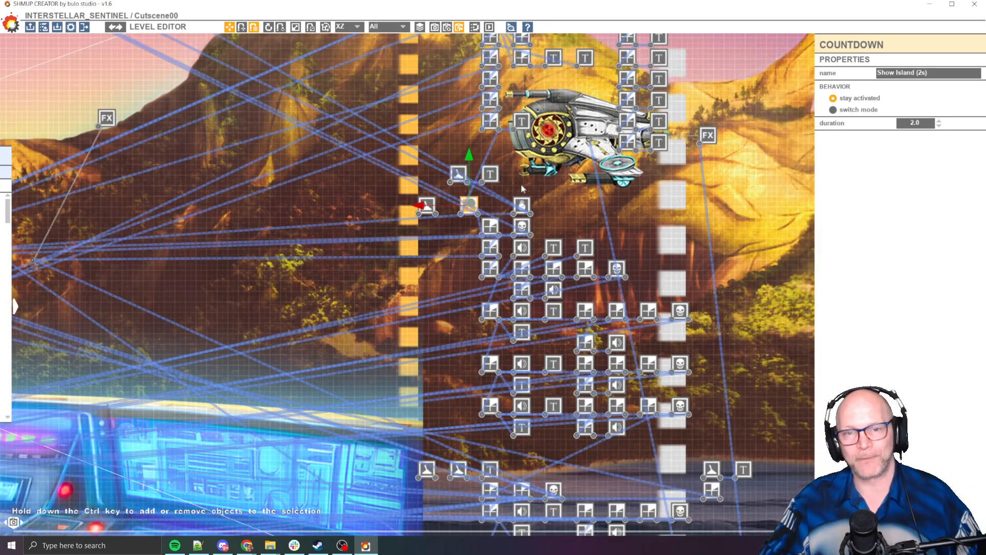
middle_drag(468, 241, 461, 326)
drag(461, 291, 487, 293)
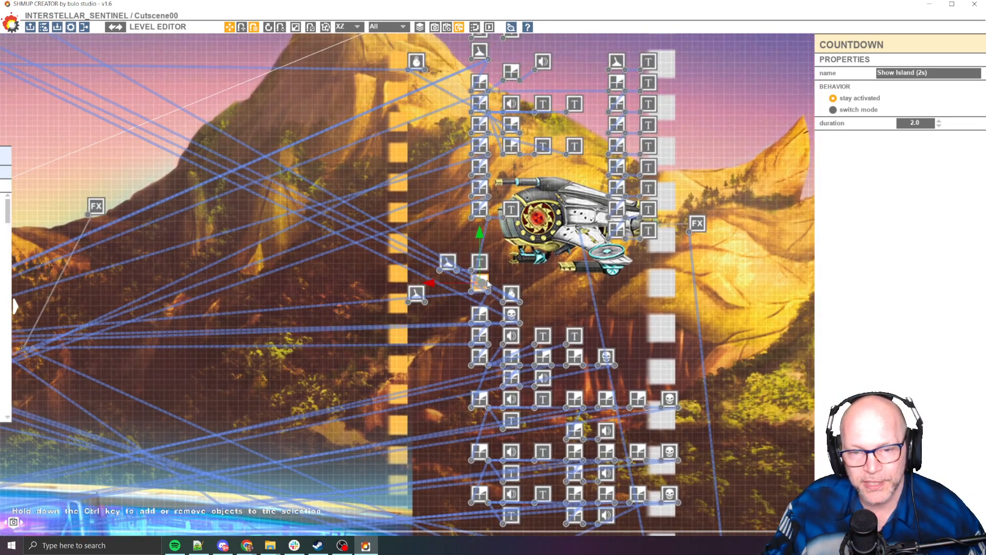
Step: Inspect the Scene 1 title text node and review Scene 1's layout above the Scene 2 title
scroll(439, 242, down, 1)
middle_drag(439, 242, 434, 304)
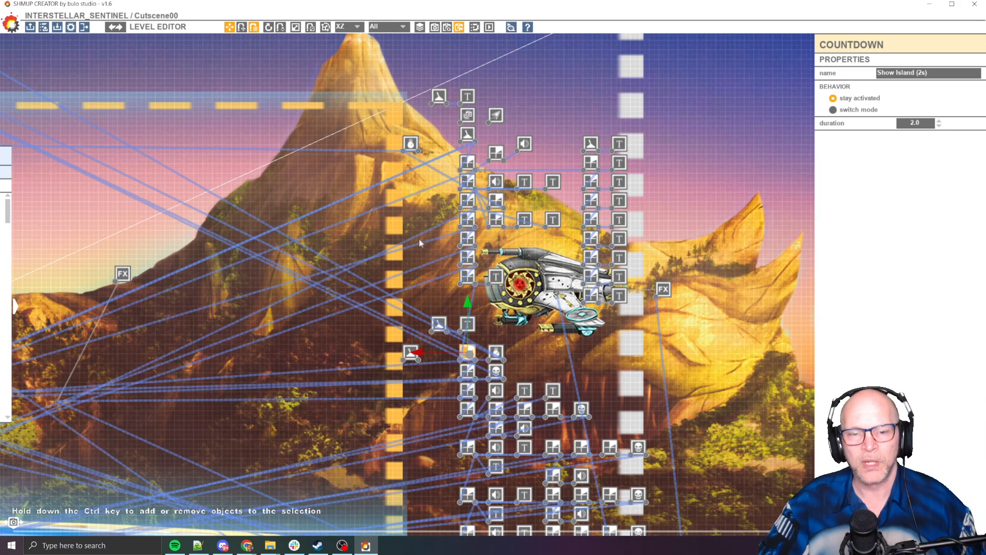
scroll(421, 242, up, 4)
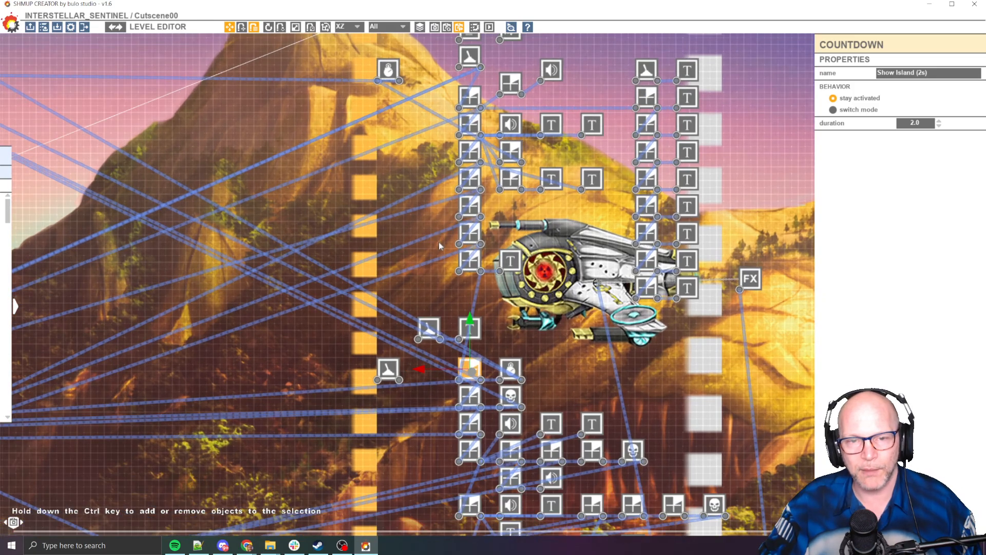
middle_drag(439, 242, 432, 283)
middle_drag(518, 109, 446, 236)
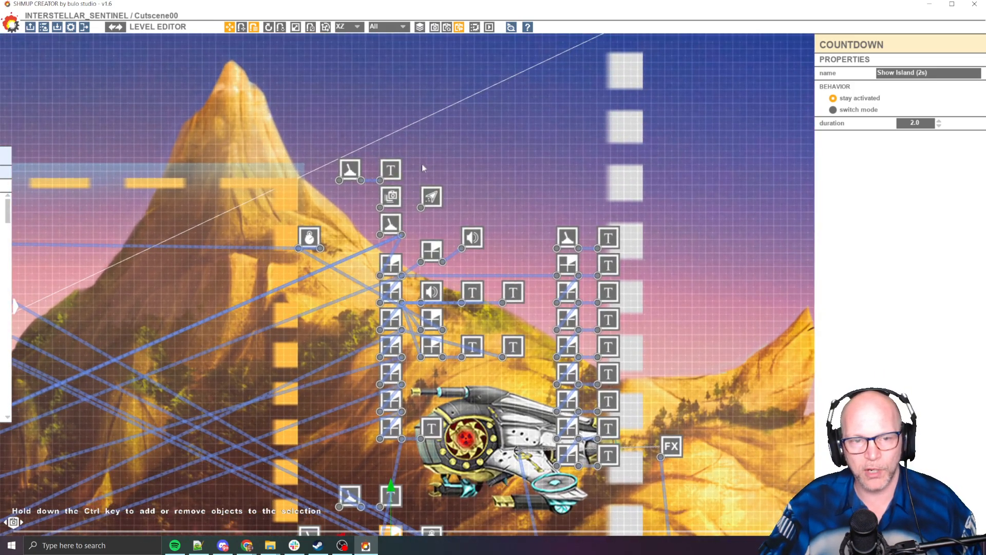
click(390, 170)
middle_drag(350, 400, 371, 317)
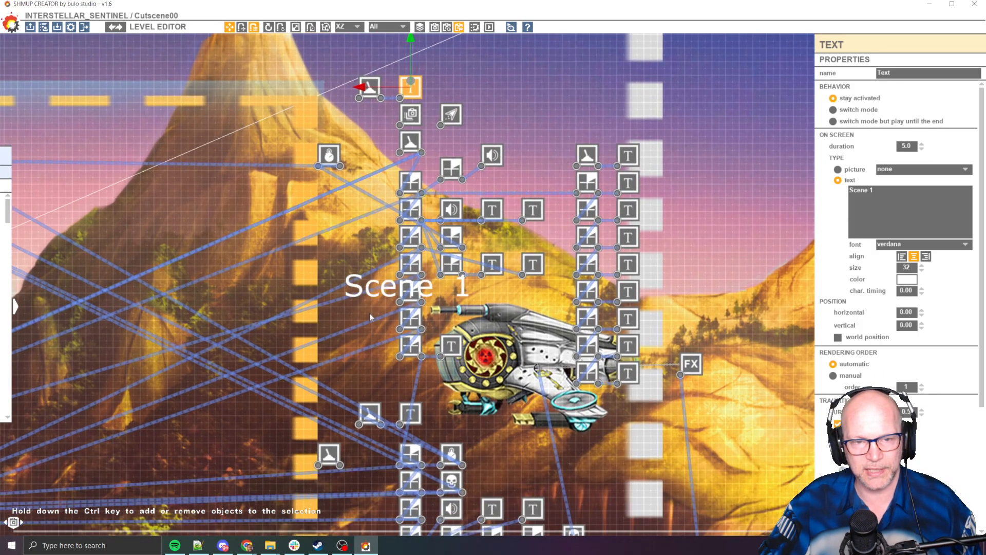
Step: Move Scene 1's start trigger above the mountain background, outside the camera's view, and test-play the cutscene
scroll(370, 314, down, 3)
middle_drag(414, 151, 425, 273)
scroll(424, 235, up, 3)
scroll(434, 218, down, 2)
click(416, 238)
scroll(417, 242, down, 2)
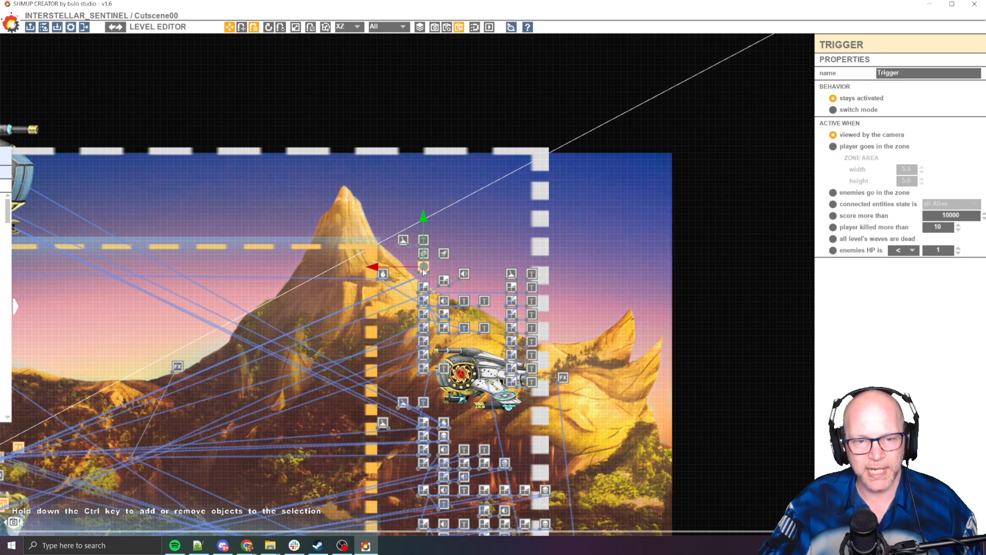
drag(424, 271, 430, 110)
scroll(447, 208, down, 2)
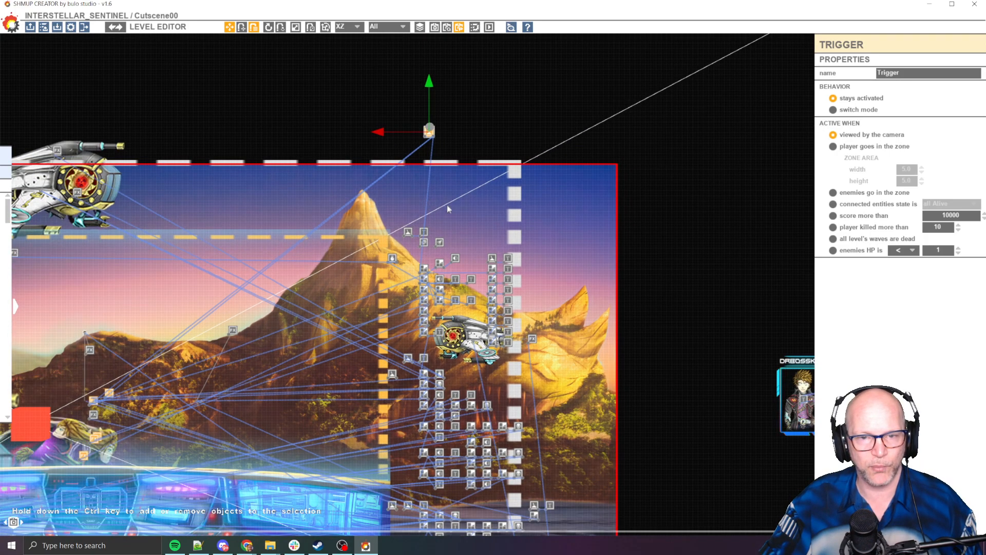
key(space)
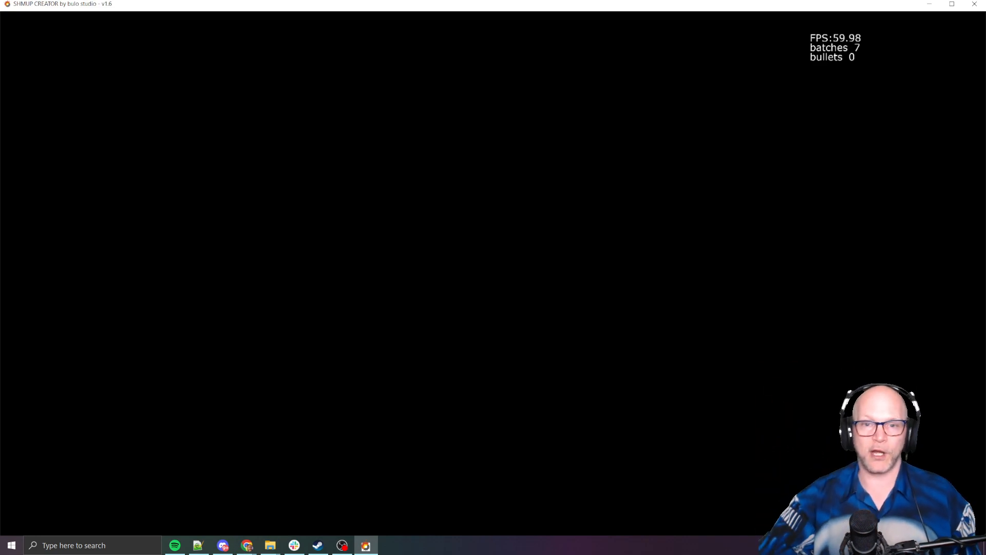
key(Escape)
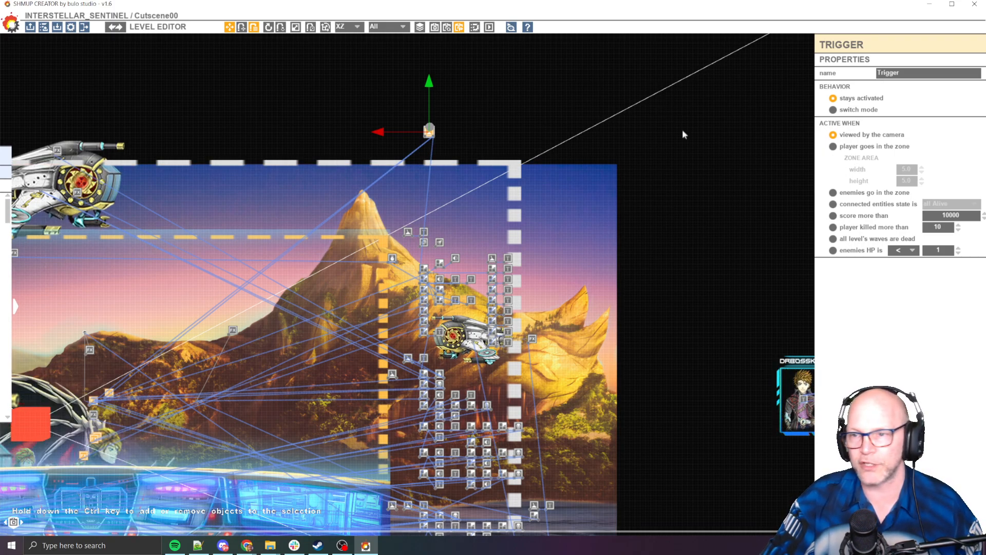
Step: Examine the camera frame and how the scene nodes and the displaced trigger are placed relative to it
middle_drag(249, 167, 391, 116)
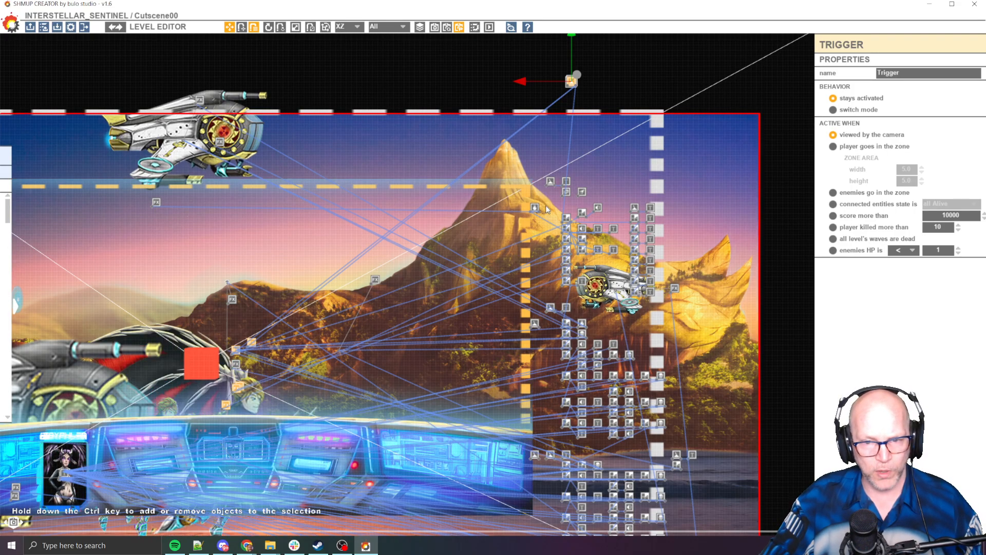
middle_drag(178, 296, 332, 291)
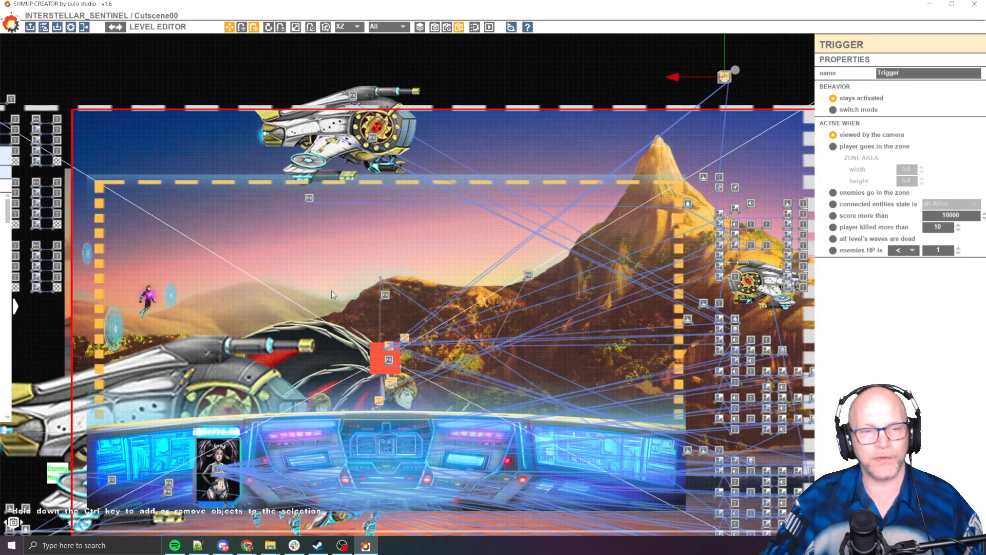
middle_drag(517, 273, 463, 265)
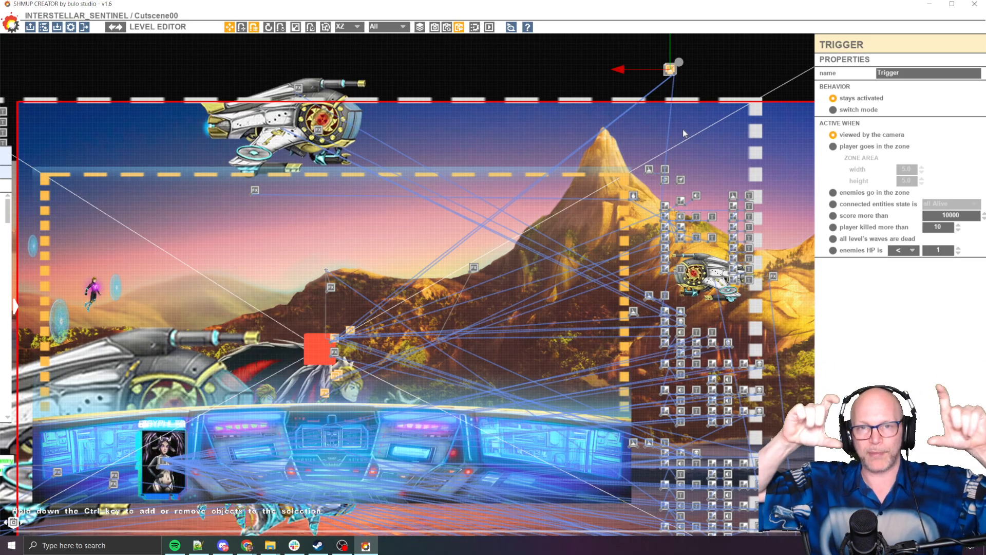
middle_drag(690, 156, 580, 144)
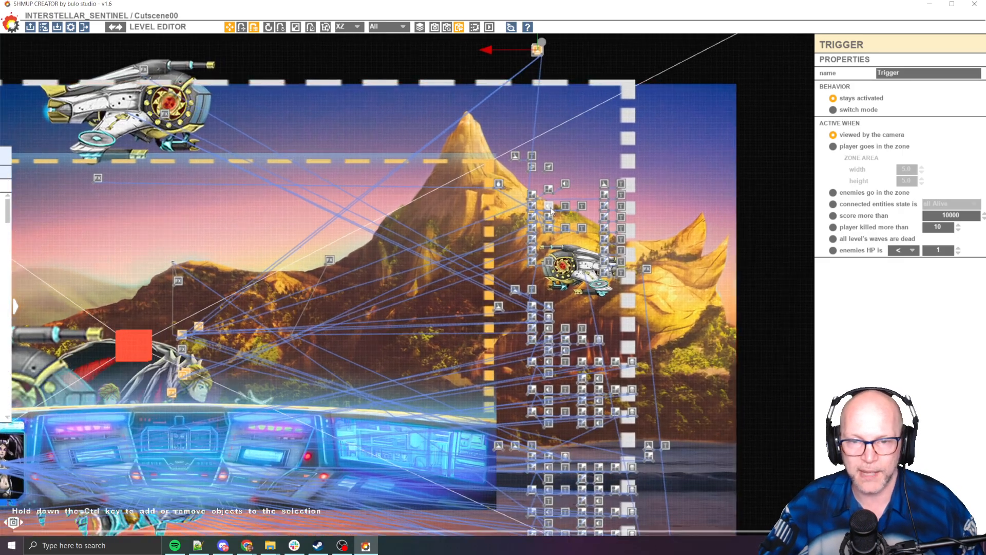
scroll(593, 228, up, 4)
middle_drag(594, 231, 592, 265)
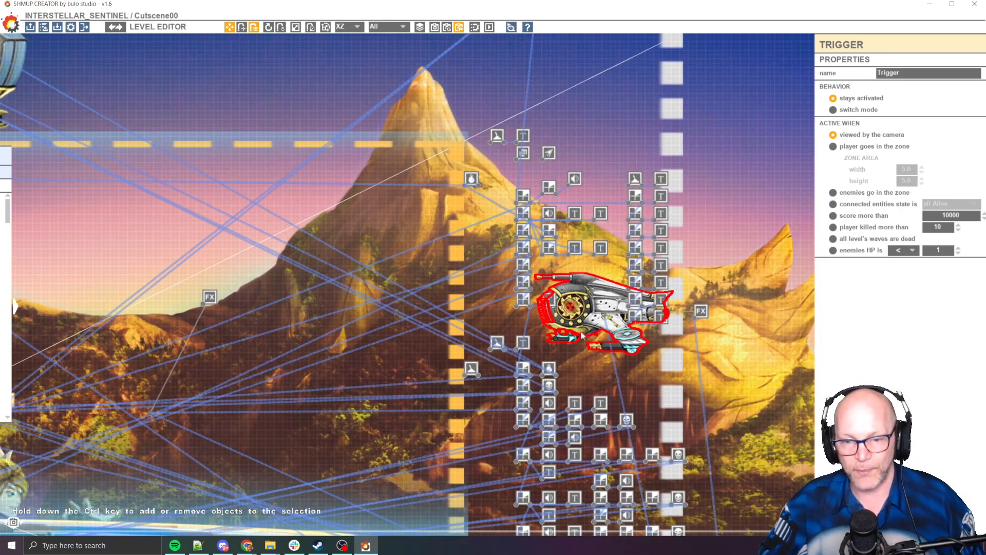
Step: Move the "Show Island (2s)" countdown up directly below the Scene 2 title text node
middle_drag(568, 348, 577, 267)
scroll(561, 293, up, 4)
click(521, 276)
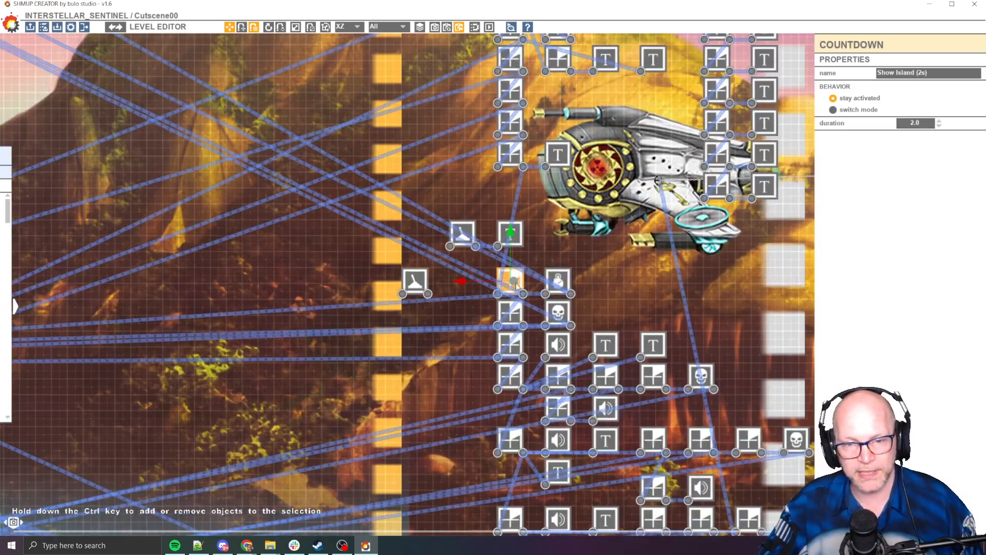
mouse_move(521, 276)
mouse_down()
mouse_move(489, 177)
mouse_move(474, 194)
mouse_move(533, 227)
mouse_move(501, 198)
mouse_move(518, 262)
mouse_up()
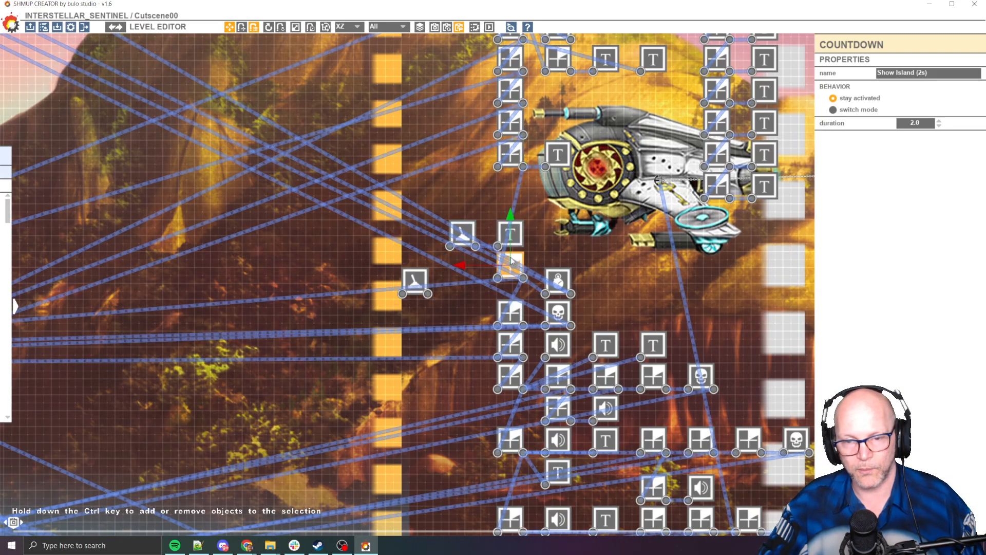
Step: Inspect the Scene 2 title node and the link running from Scene 1's last countdown into Scene 2
middle_drag(545, 217, 525, 271)
scroll(531, 207, up, 1)
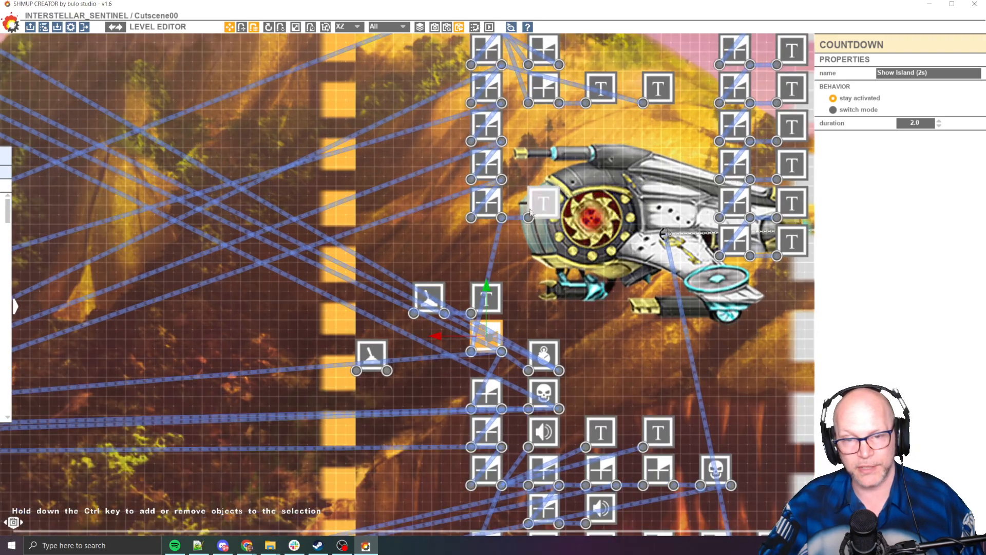
middle_drag(531, 207, 513, 316)
scroll(514, 228, down, 3)
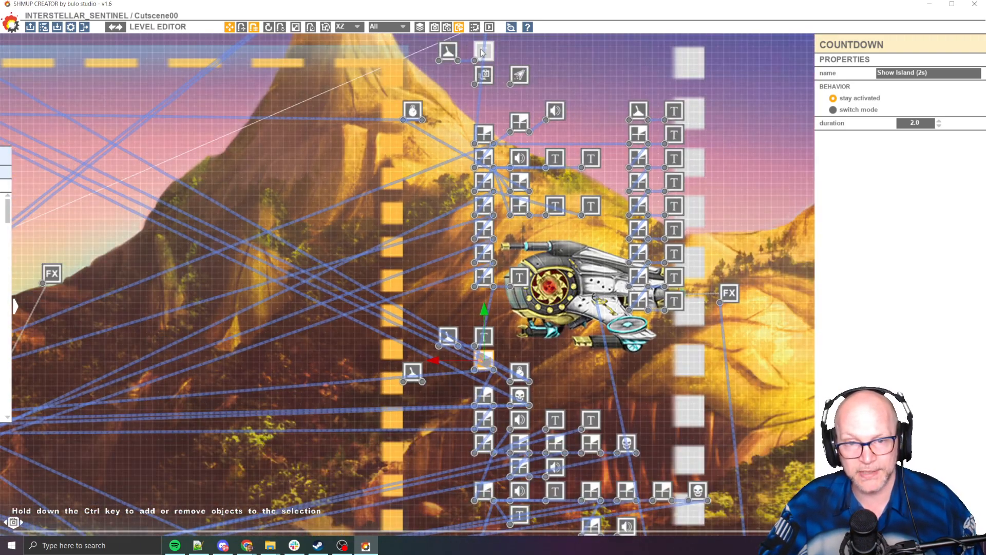
middle_drag(508, 332, 502, 240)
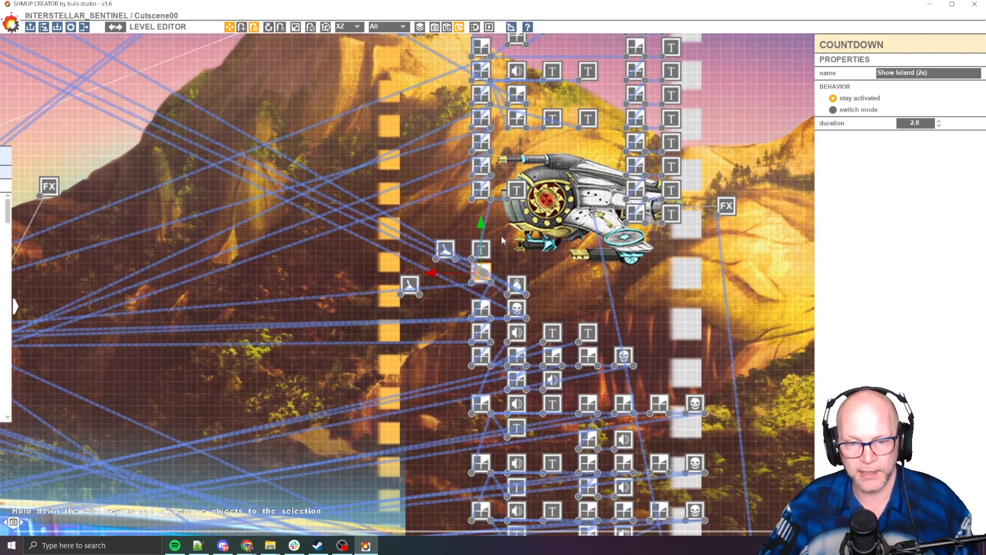
scroll(496, 221, up, 3)
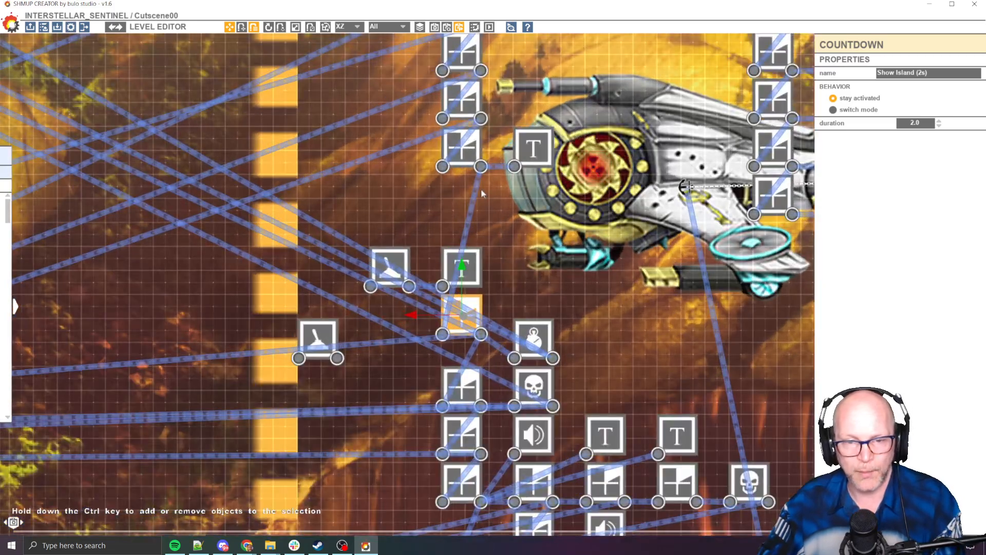
click(477, 268)
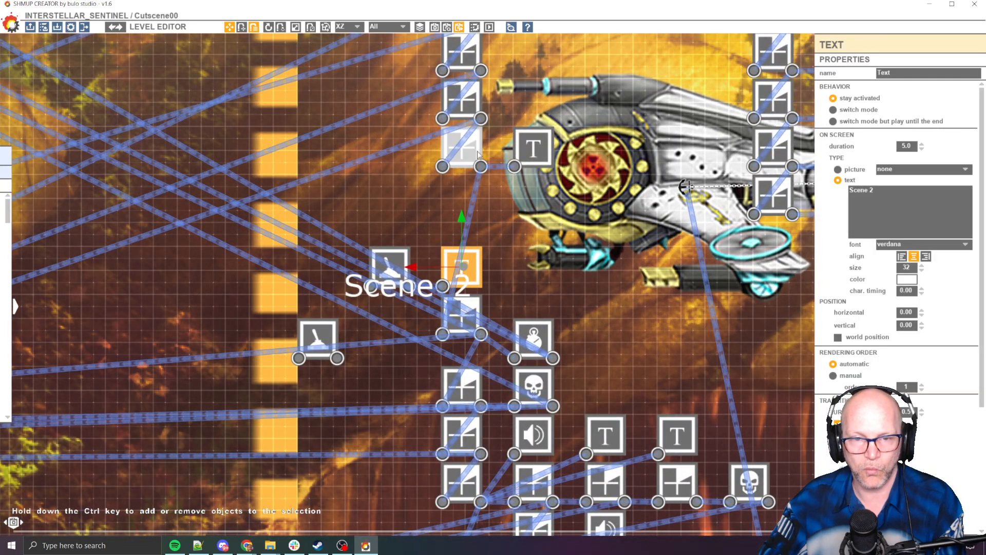
click(477, 154)
click(472, 210)
Step: Delete the link between Scene 1's last countdown and the "Show Island (2s)" countdown, and test-play the cutscene
middle_drag(505, 285, 513, 220)
click(486, 230)
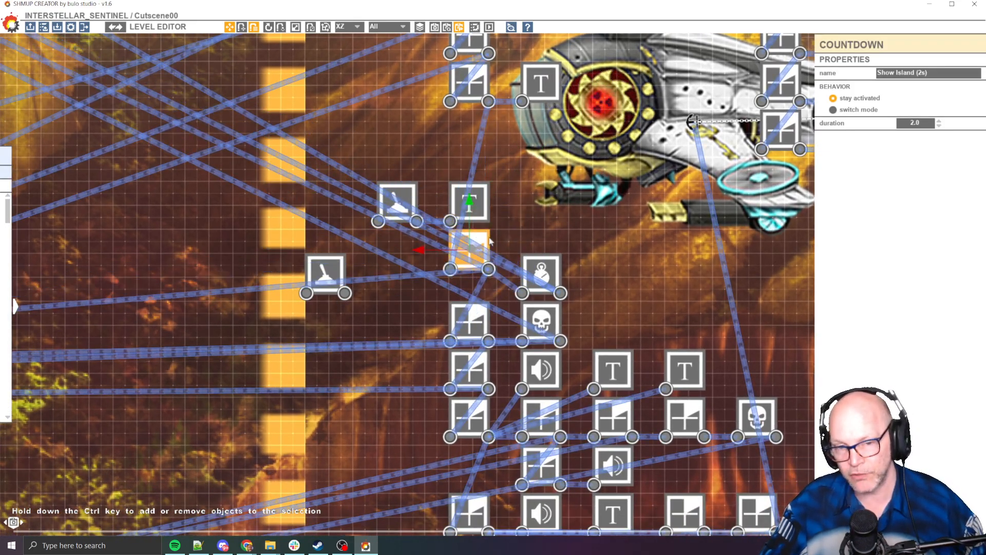
click(482, 134)
key(Delete)
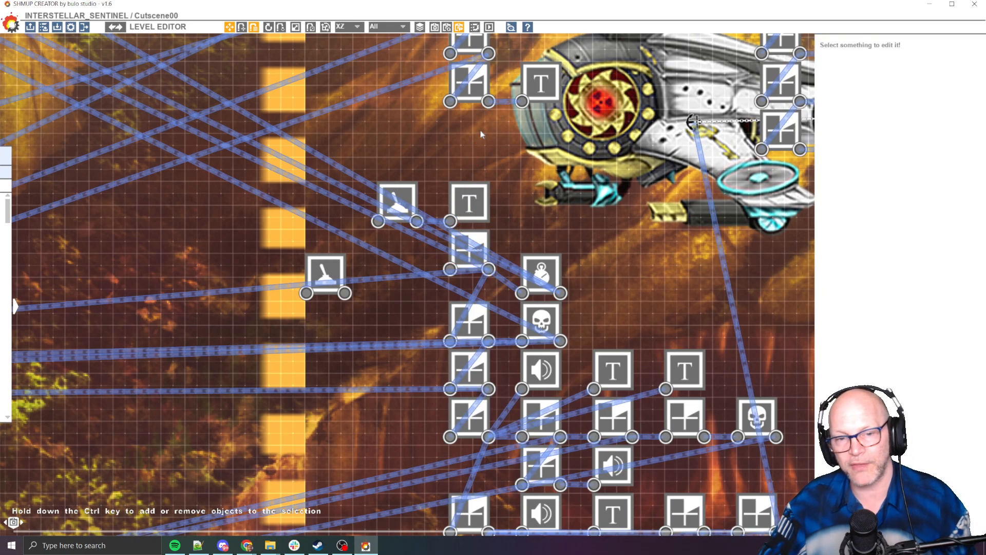
key(F5)
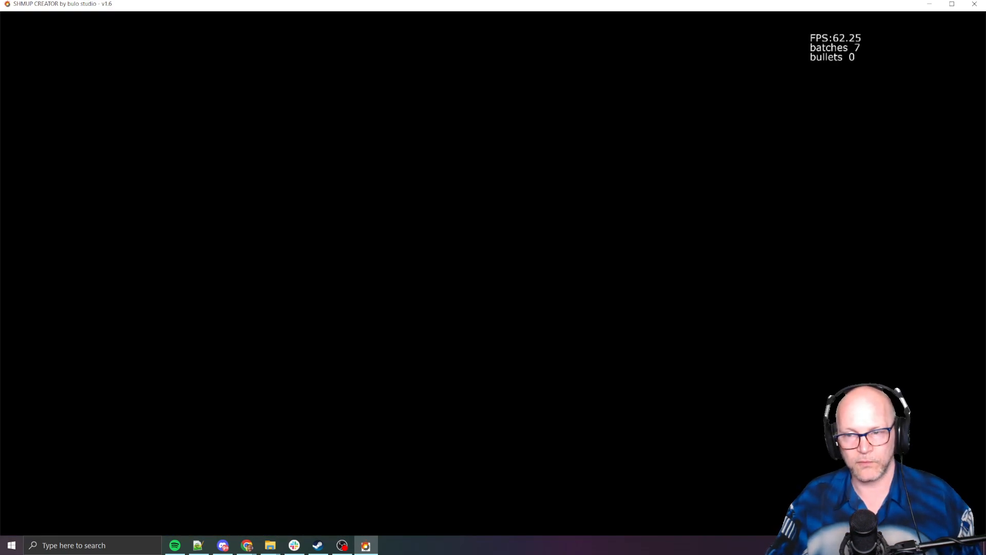
key(Escape)
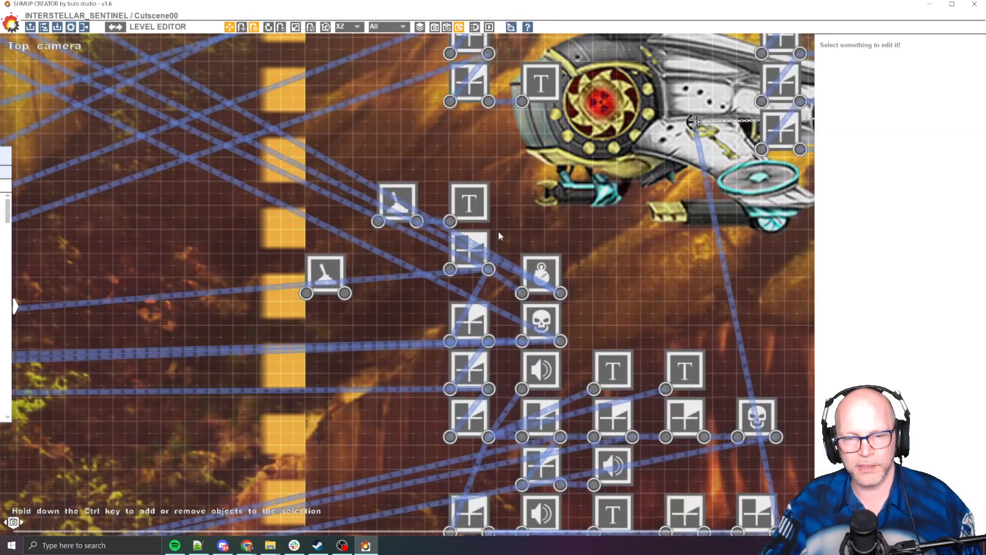
Step: Move the "Show Island (2s)" countdown down level with Scene 2's separate trigger, and inspect that trigger
click(481, 241)
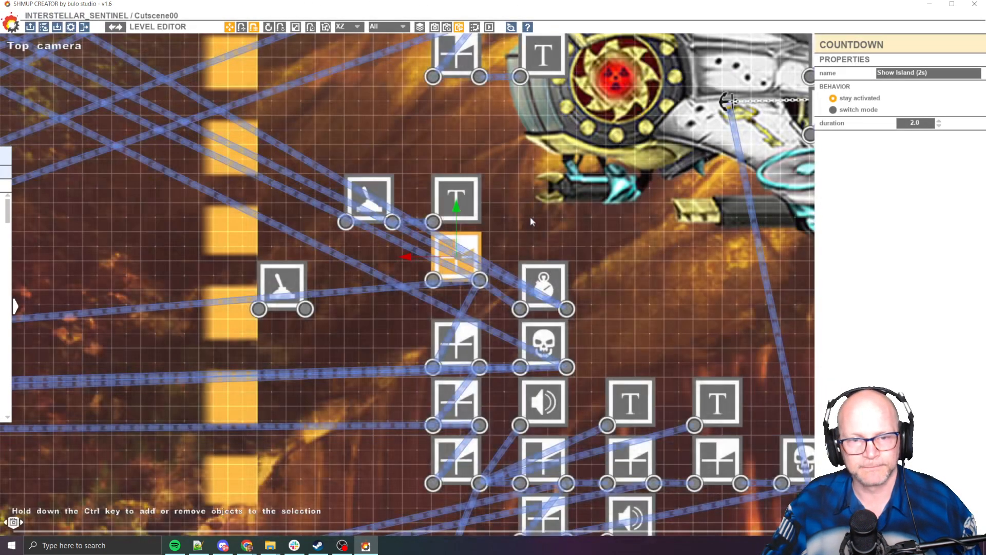
scroll(530, 217, down, 3)
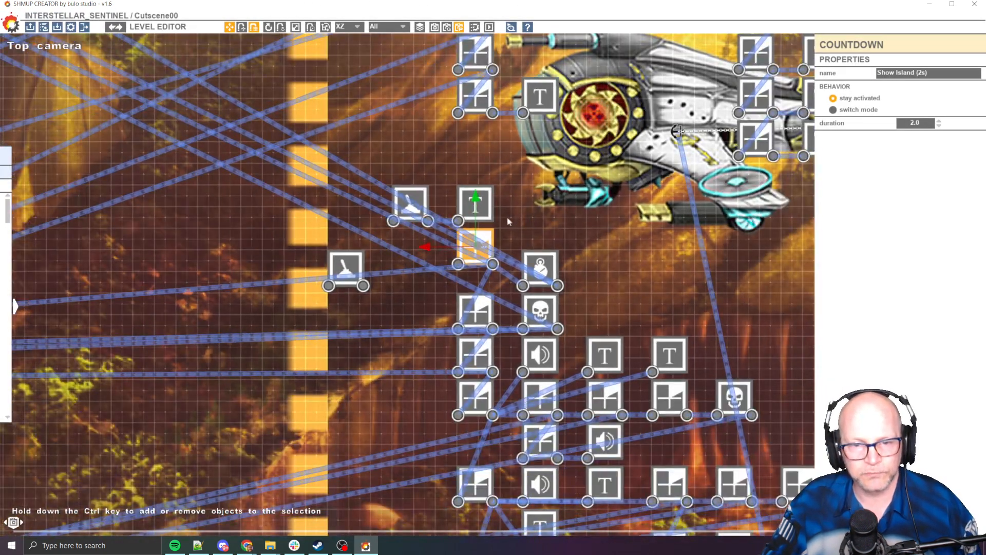
drag(488, 238, 494, 266)
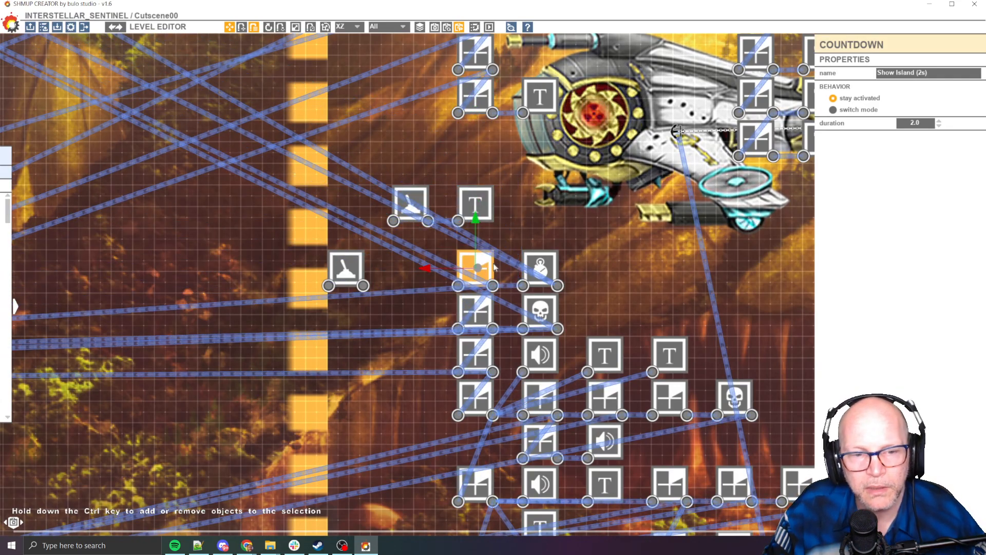
click(352, 267)
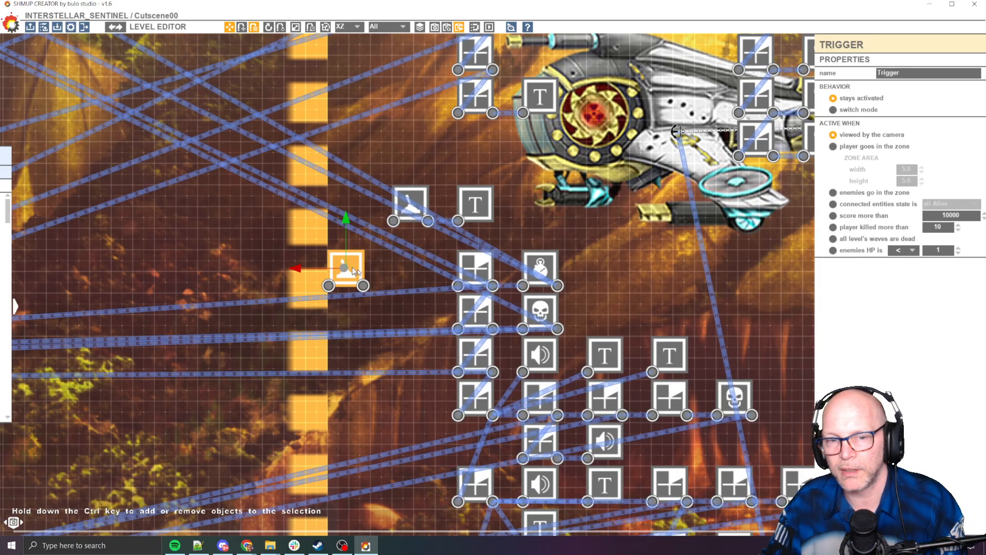
mouse_move(470, 271)
mouse_down()
mouse_move(470, 229)
mouse_move(469, 261)
mouse_up()
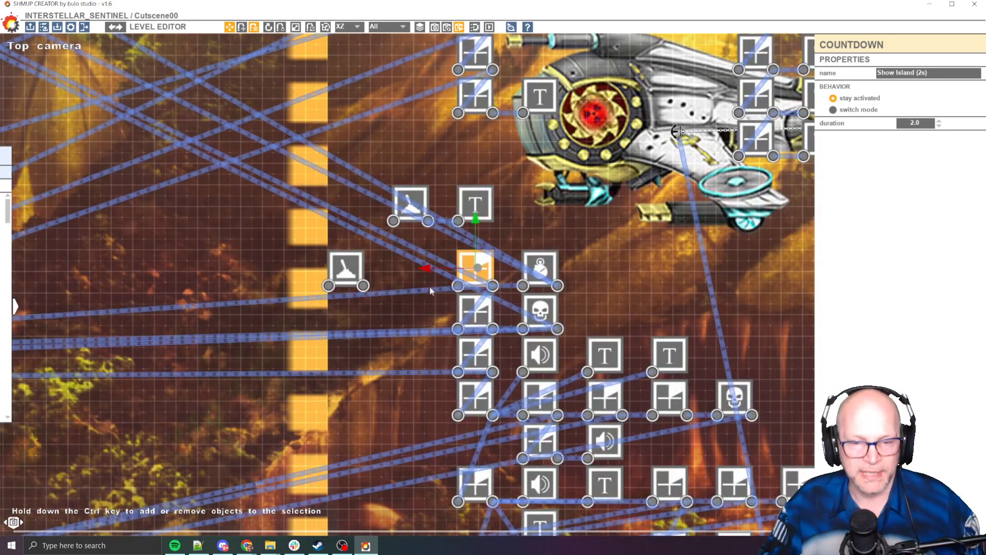
Step: Move Scene 2's separate trigger up into line with the Scene 2 title row
scroll(415, 346, down, 4)
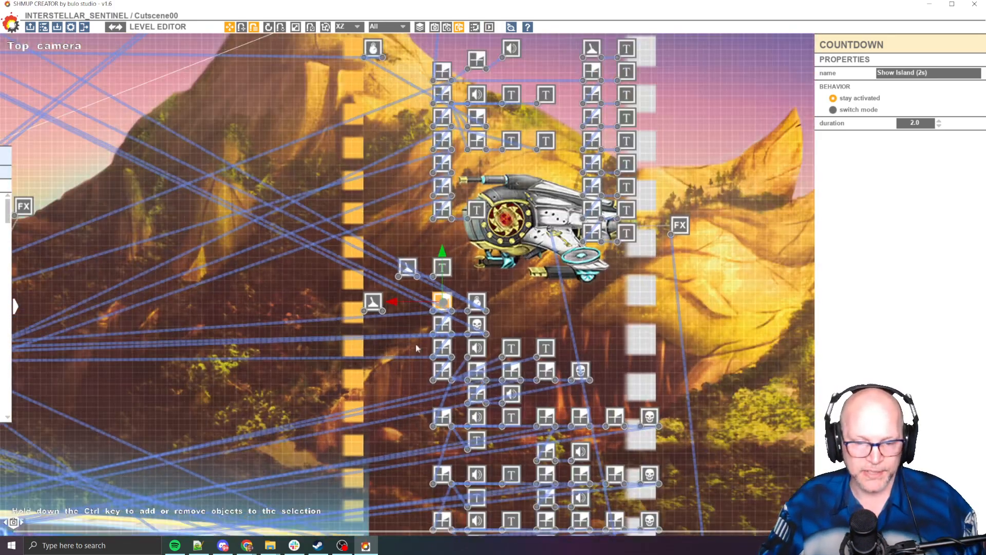
middle_drag(417, 347, 454, 264)
click(407, 213)
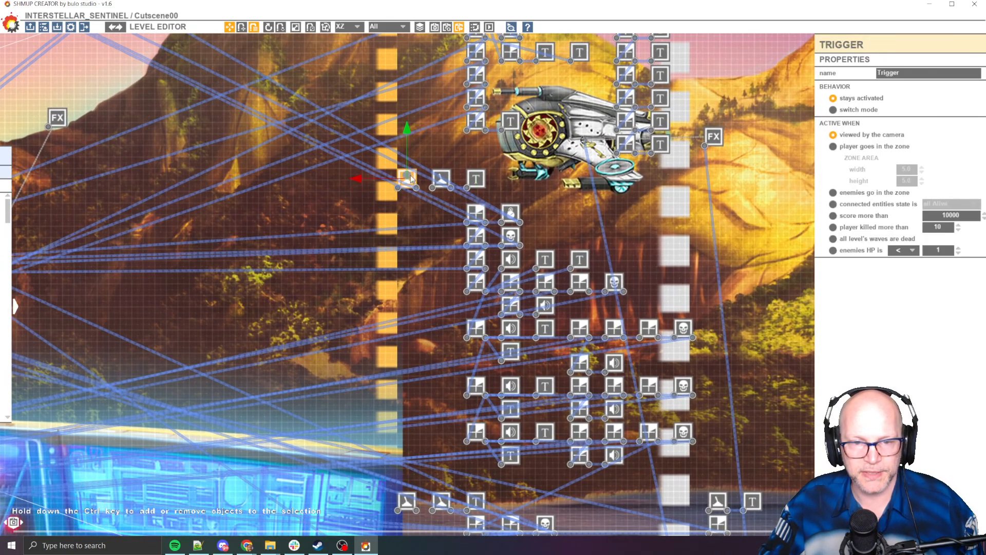
Step: Inspect the Scene 2 title text node and the Scene 3 title text node below it
click(476, 179)
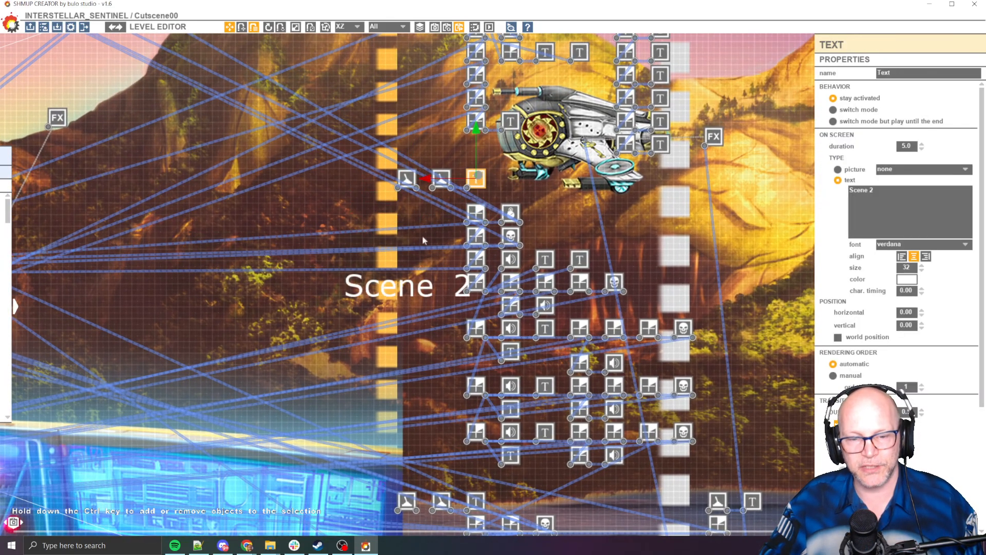
scroll(483, 400, down, 3)
click(475, 387)
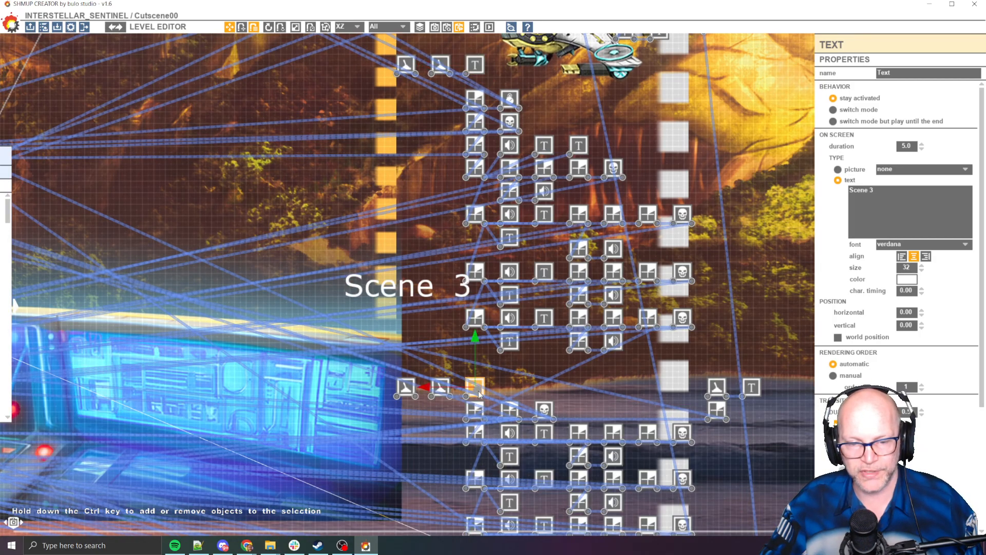
Step: Move Scene 2's separate trigger down beside the "Show Island (2s)" countdown, and inspect Scene 1's last countdown
drag(413, 69, 434, 113)
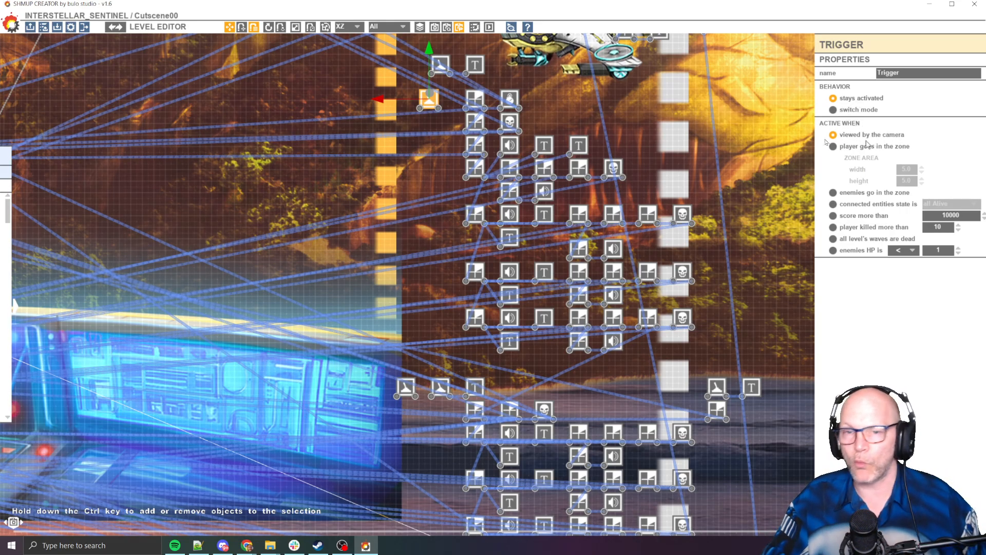
middle_drag(461, 93, 466, 200)
scroll(482, 119, up, 1)
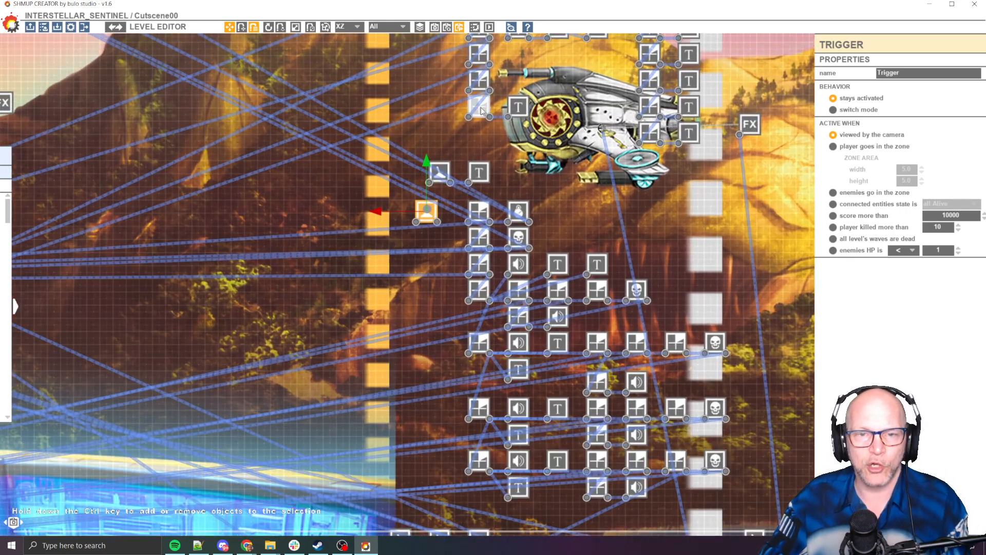
click(482, 109)
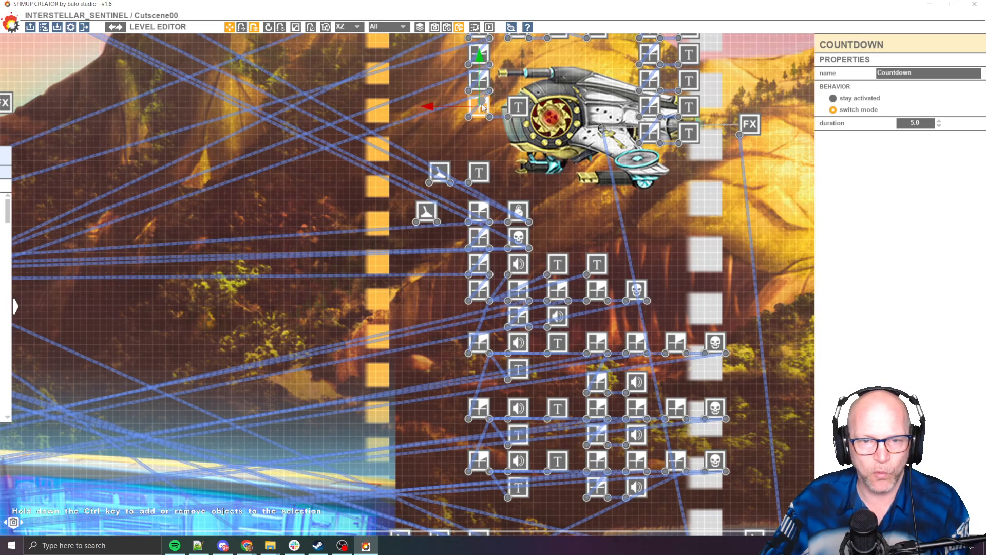
Step: Link Scene 2's separate trigger to the "Show Island (2s)" countdown and test-play the cutscene
scroll(447, 221, up, 2)
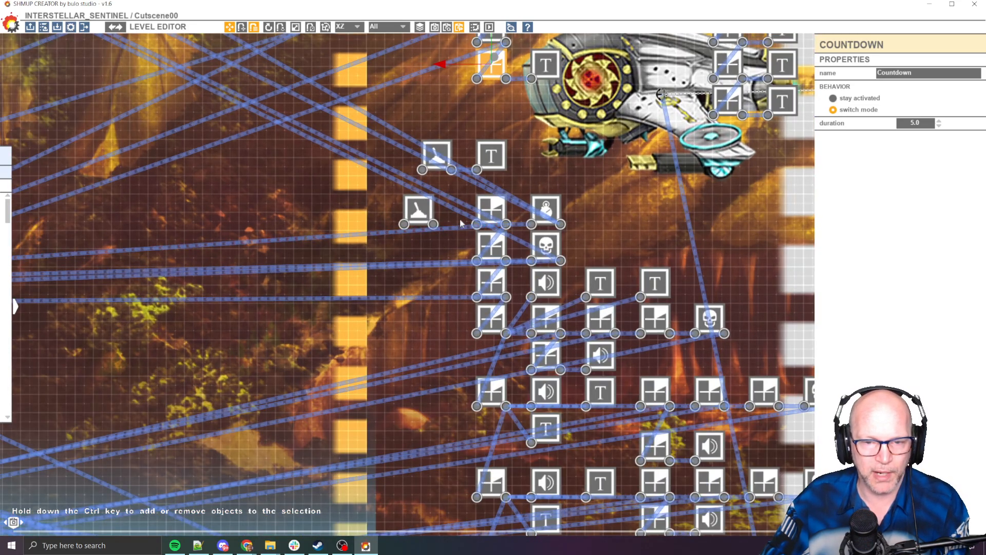
drag(435, 225, 501, 177)
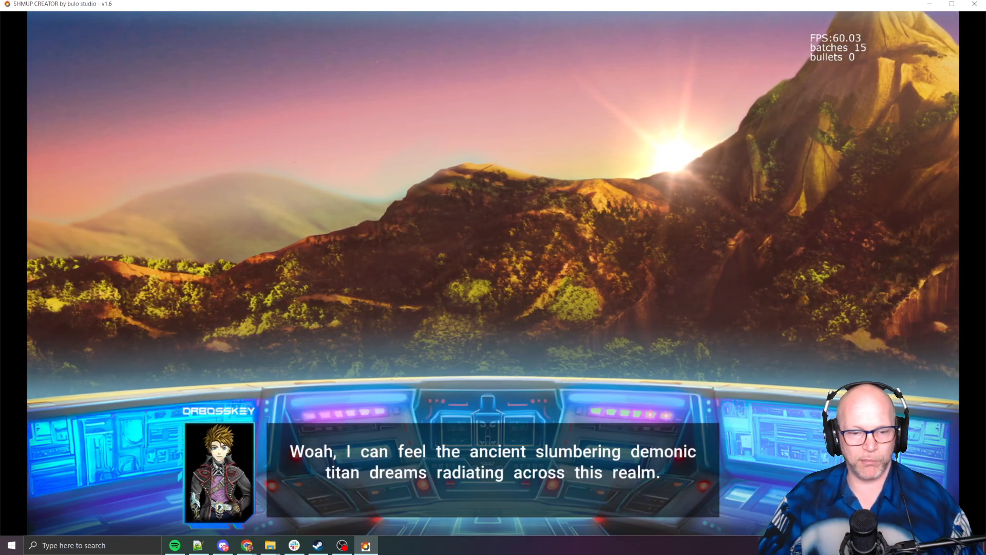
key(Escape)
Step: Move the VFX Timer away from the "Show Island (2s)" countdown into the open area on the far side of the trigger
scroll(519, 186, down, 5)
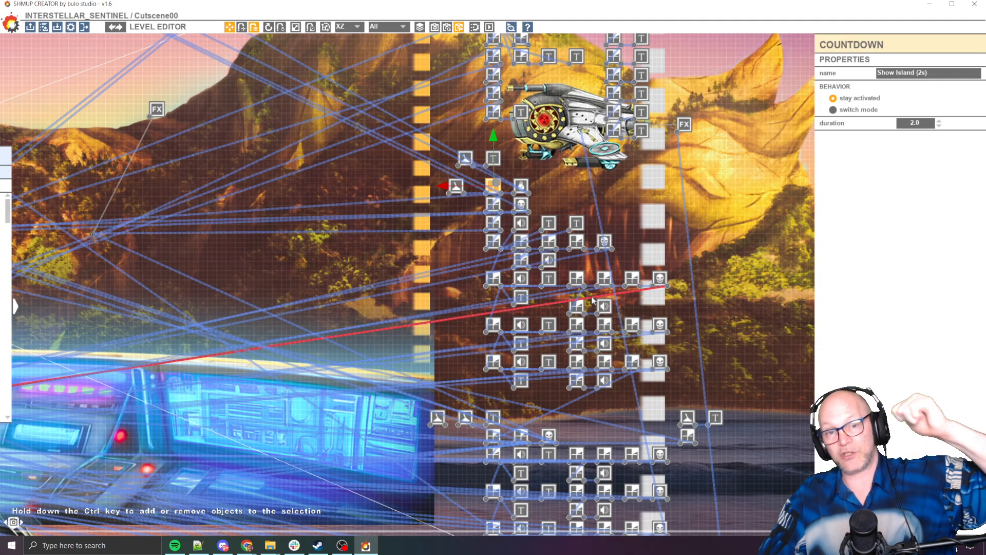
scroll(529, 278, up, 1)
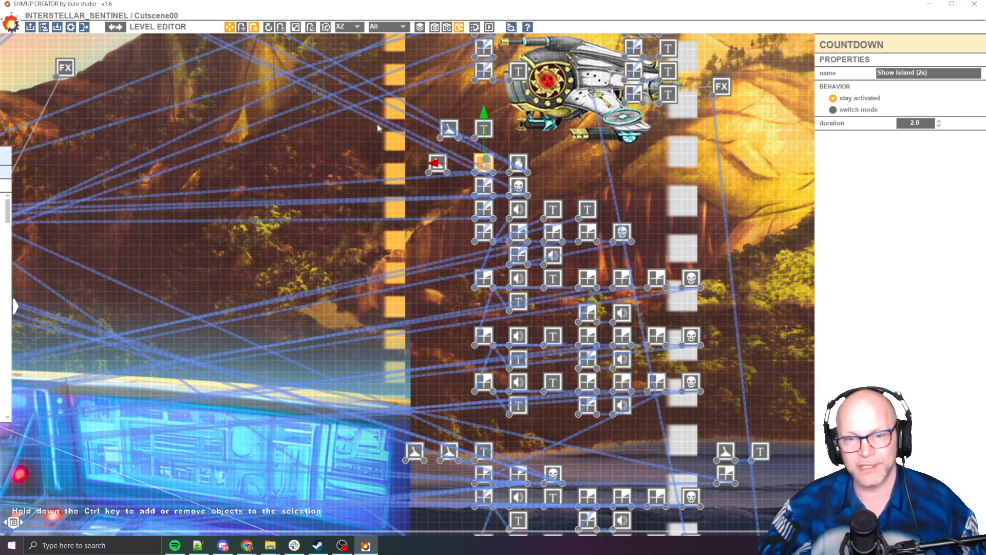
scroll(560, 178, up, 3)
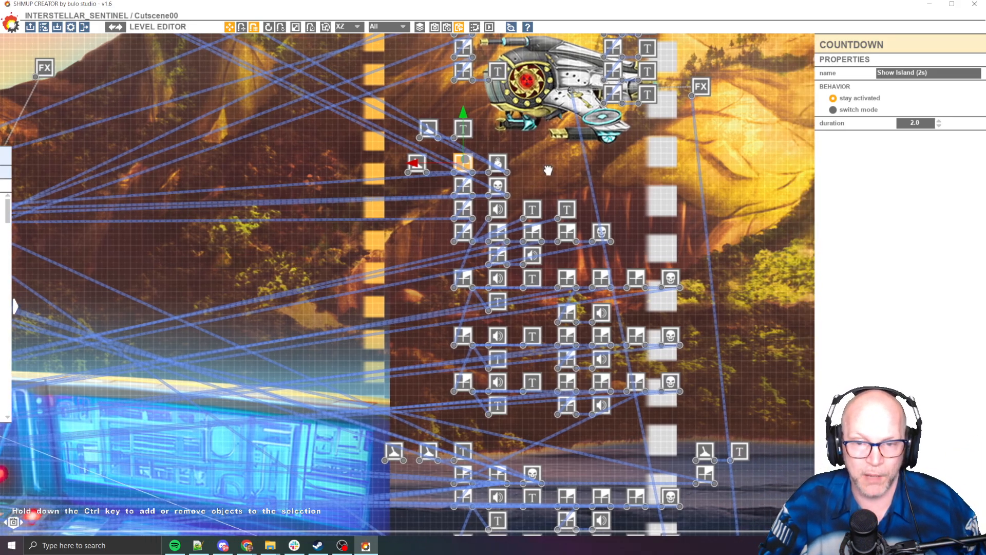
middle_drag(539, 197, 537, 166)
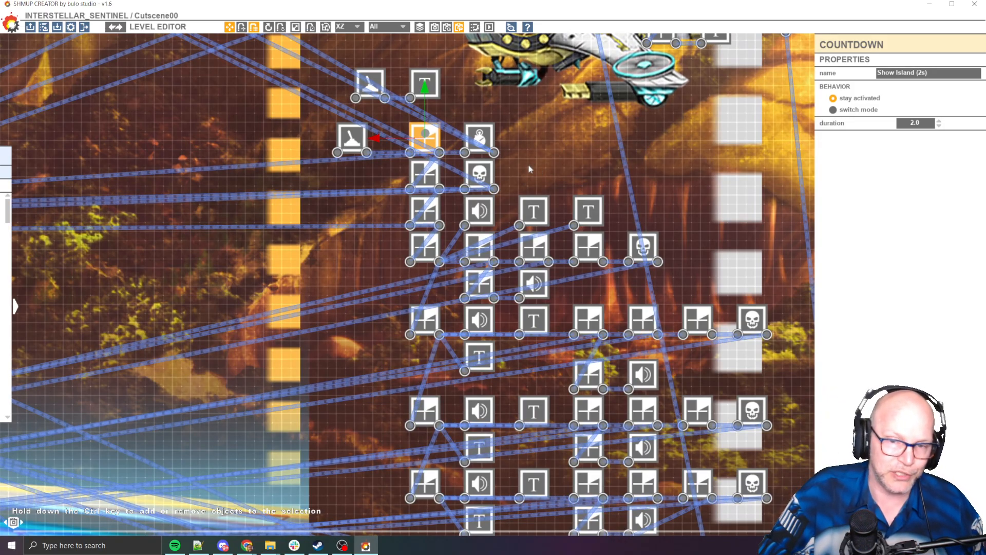
middle_drag(517, 157, 521, 145)
scroll(520, 154, up, 3)
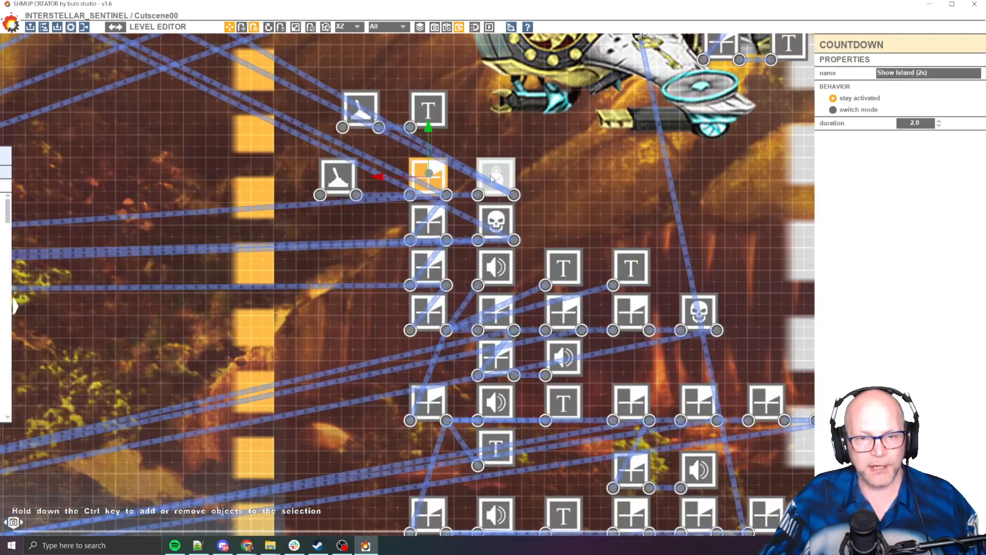
middle_drag(456, 127, 491, 116)
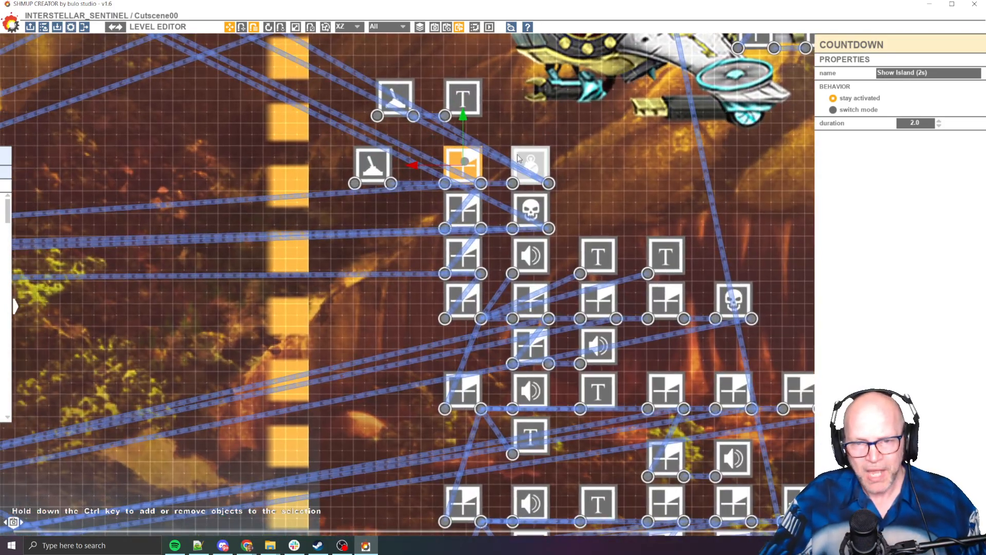
drag(518, 157, 244, 109)
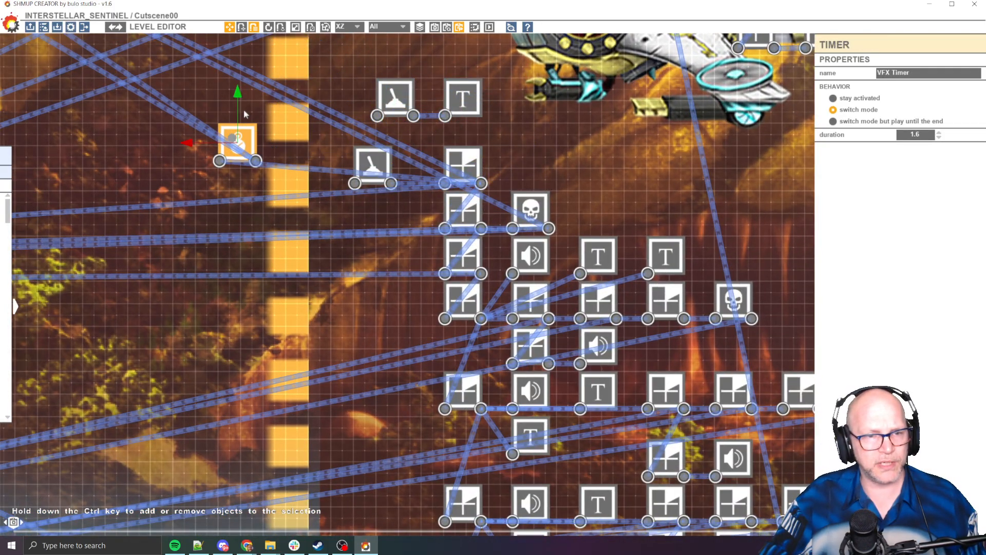
Step: Inspect the link from the "Show Island (2s)" countdown into the VFX Timer and the timer's outgoing links
middle_drag(244, 109, 491, 210)
scroll(457, 245, up, 4)
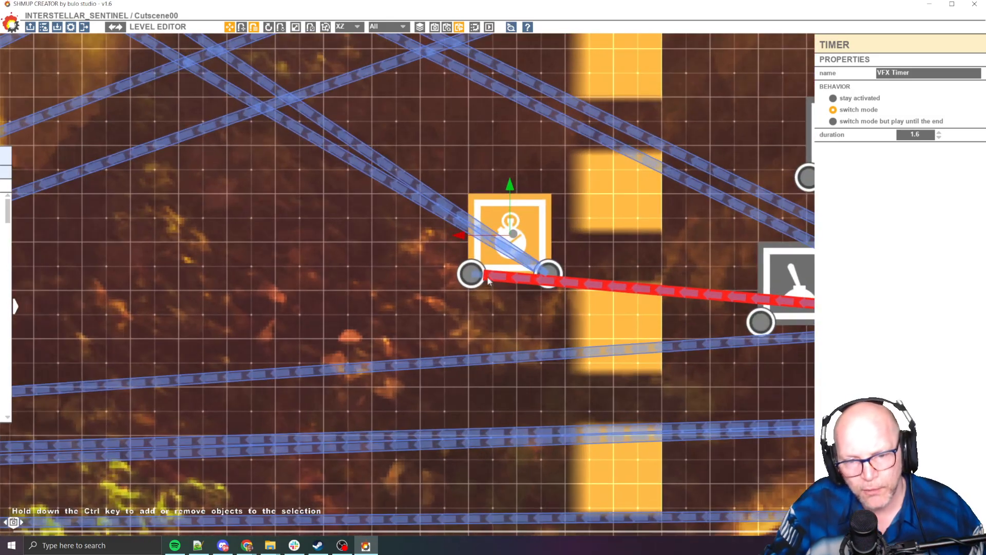
click(509, 279)
scroll(509, 279, down, 3)
middle_drag(571, 375, 286, 321)
middle_drag(208, 275, 412, 317)
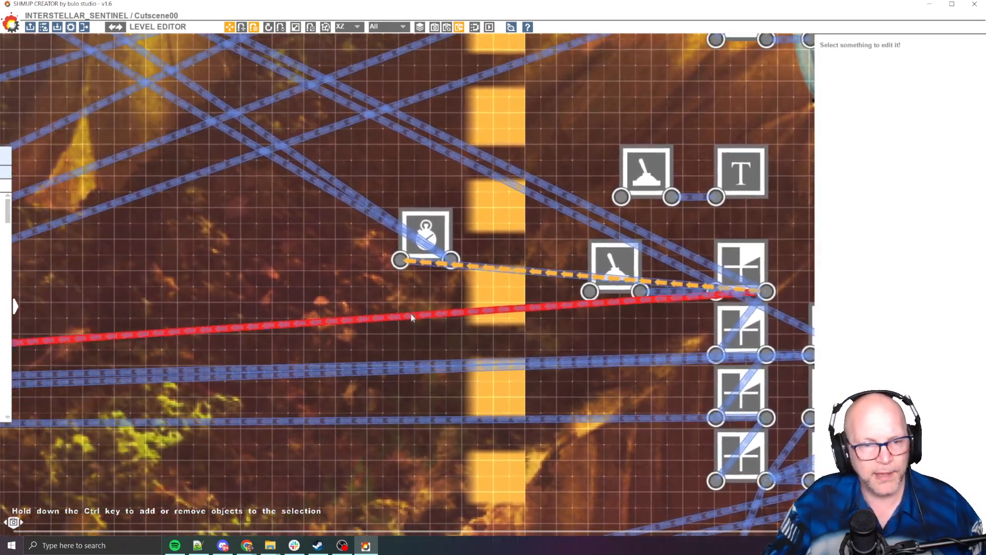
click(443, 229)
middle_drag(293, 239, 395, 293)
click(411, 235)
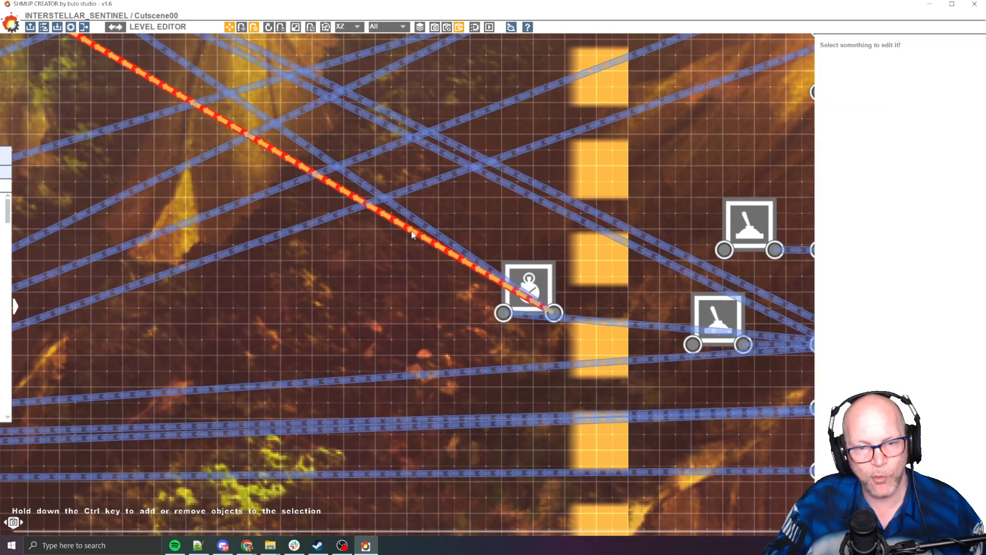
Step: Select the two outgoing links of the VFX Timer so they stand out from the surrounding links
scroll(290, 269, down, 4)
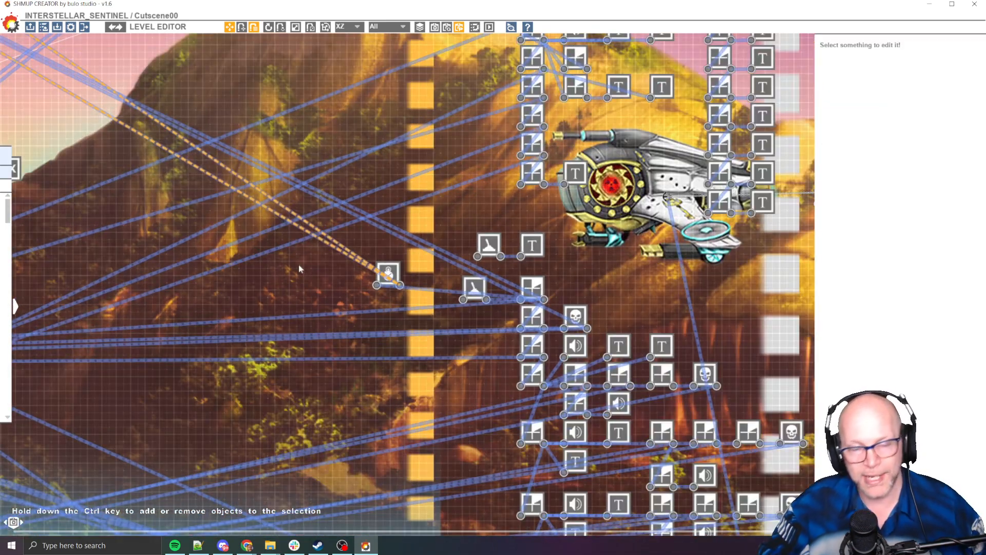
scroll(298, 264, up, 4)
click(375, 258)
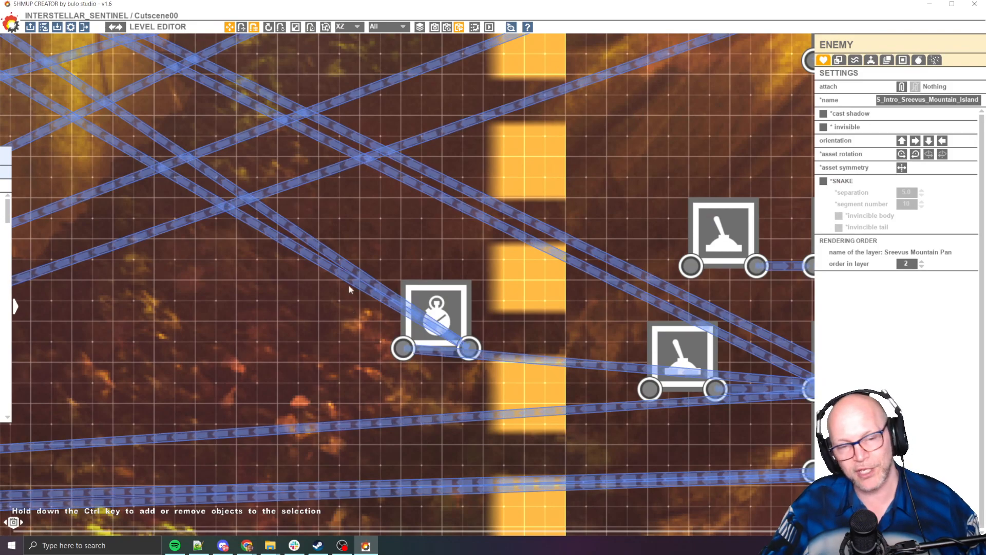
click(354, 285)
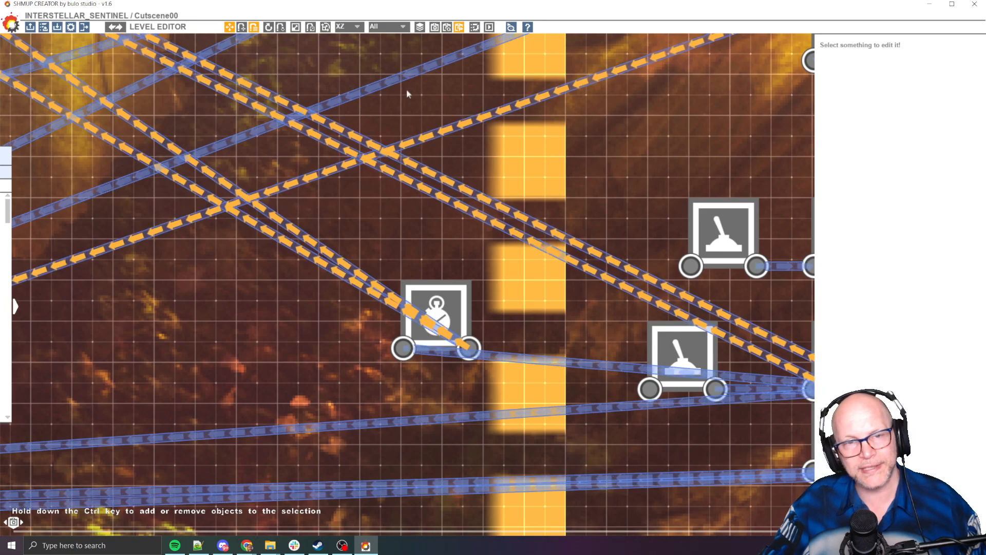
click(411, 315)
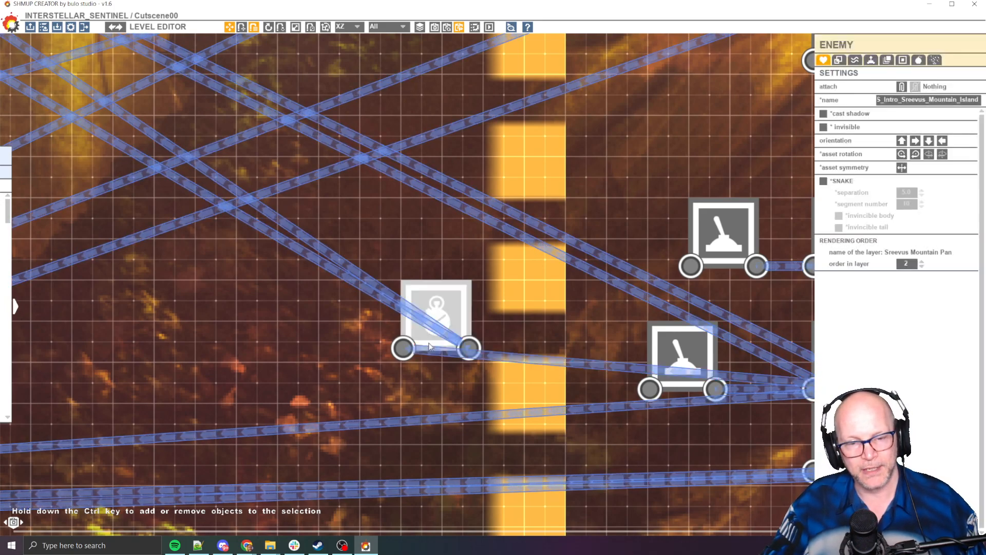
click(411, 317)
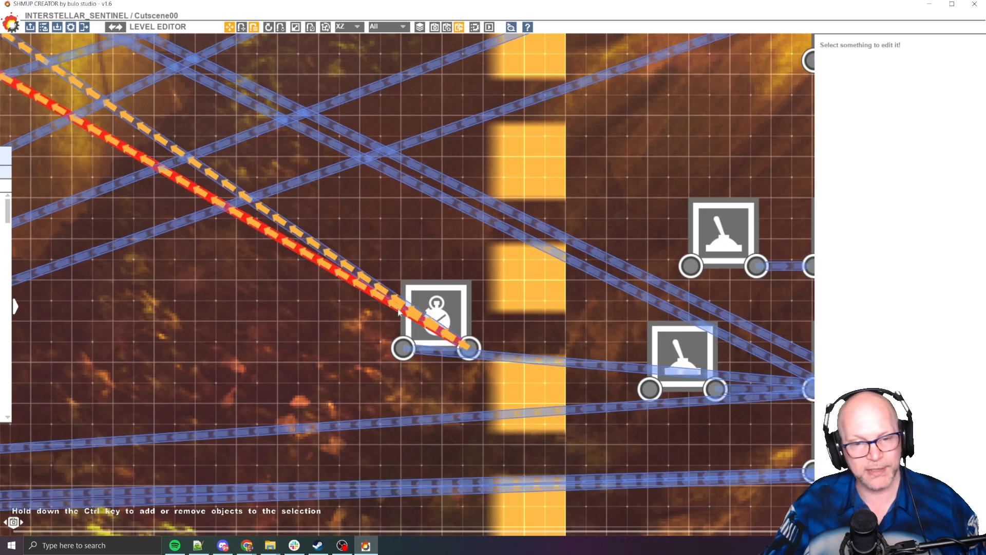
Step: Trace the VFX Timer's two outgoing links to the FX nodes on the ship at the level's upper edge
middle_drag(351, 234, 541, 283)
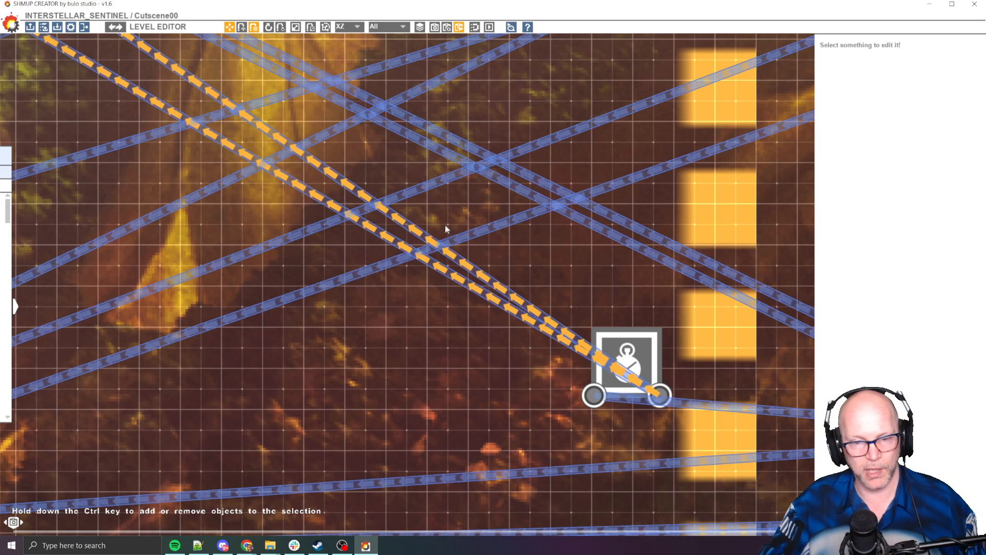
middle_drag(445, 226, 488, 258)
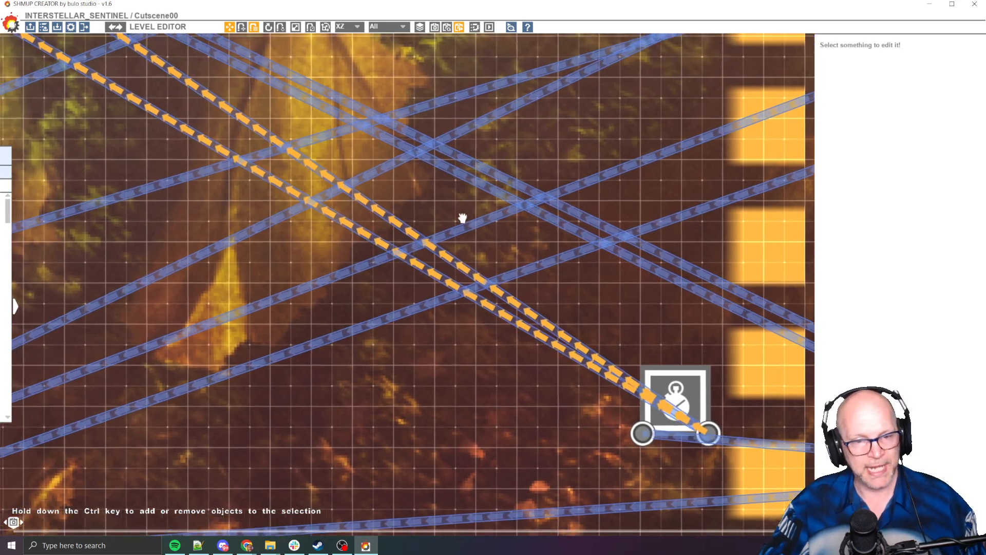
middle_drag(463, 218, 635, 353)
scroll(580, 334, down, 7)
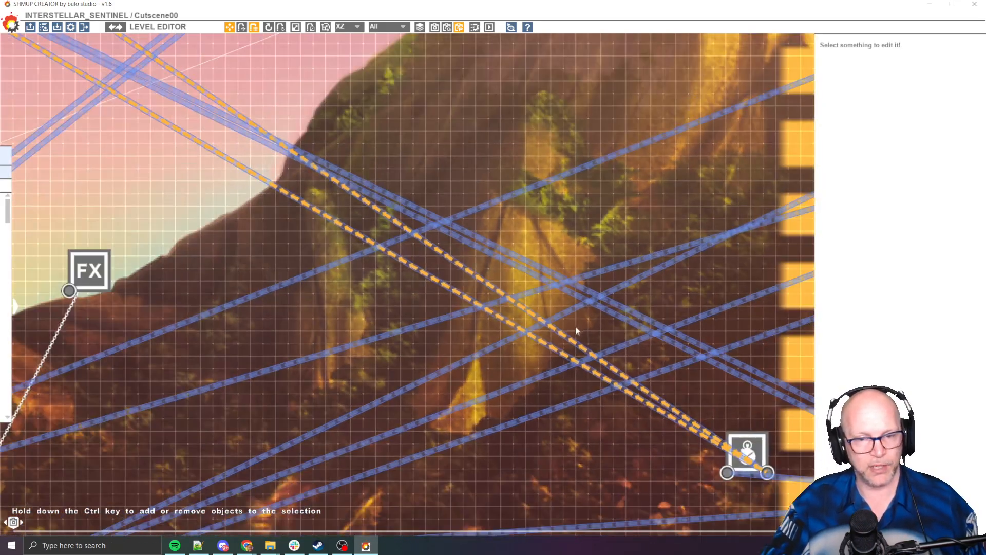
scroll(264, 202, down, 1)
middle_drag(261, 200, 515, 301)
middle_drag(463, 262, 538, 324)
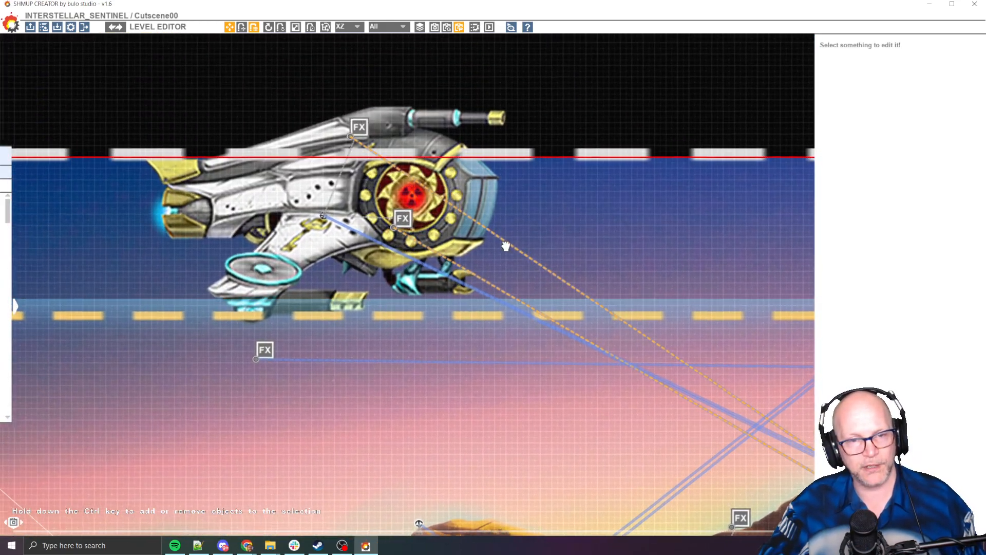
middle_drag(411, 191, 469, 260)
scroll(469, 259, up, 1)
scroll(468, 262, up, 3)
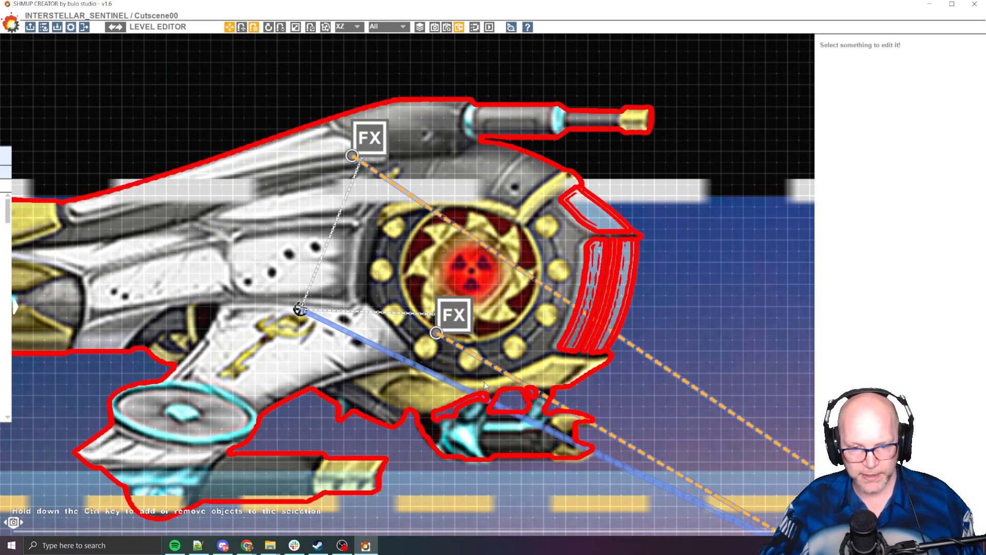
Step: Inspect the ship's FireArch01Continuous_5x5 and PlayerShield FX nodes, and test-play the cutscene to watch the effects
click(372, 146)
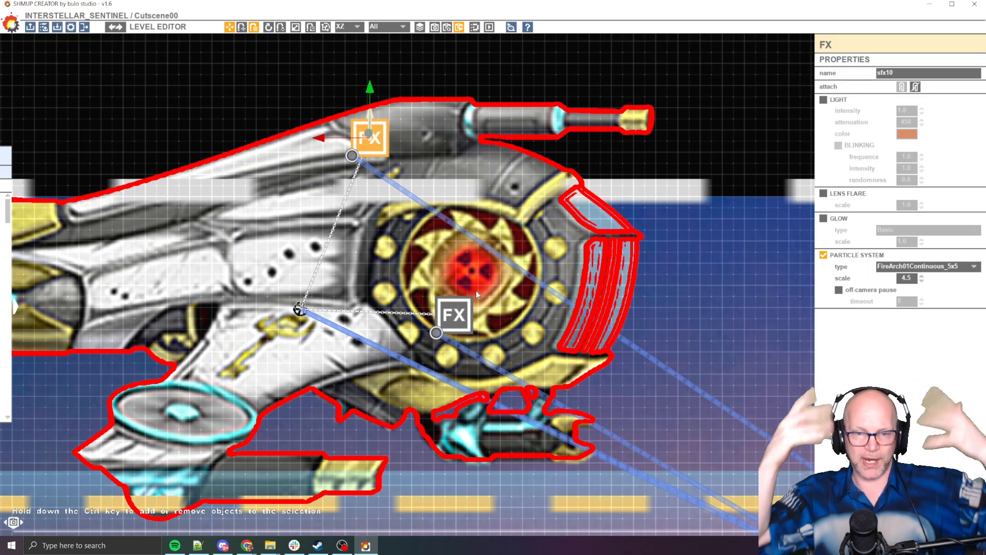
click(452, 327)
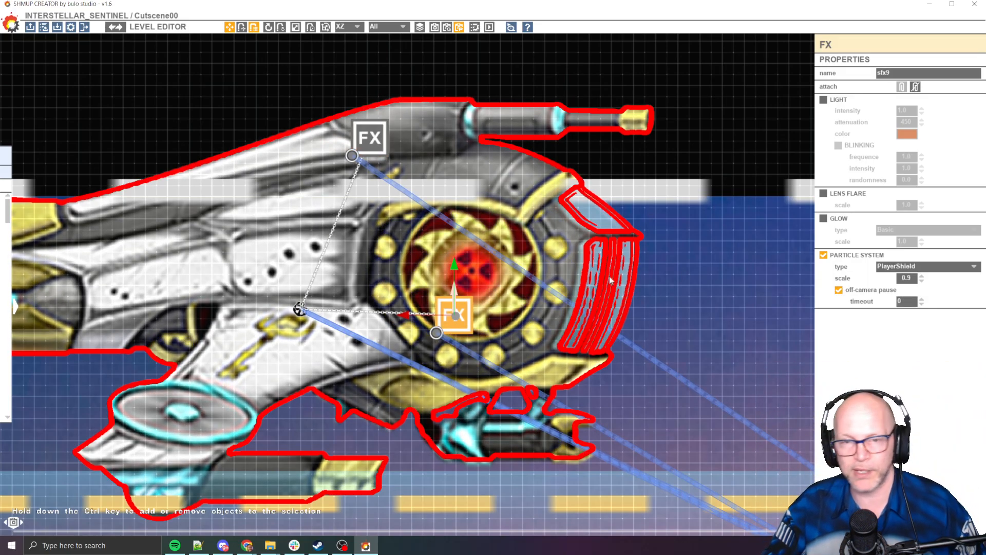
key(F5)
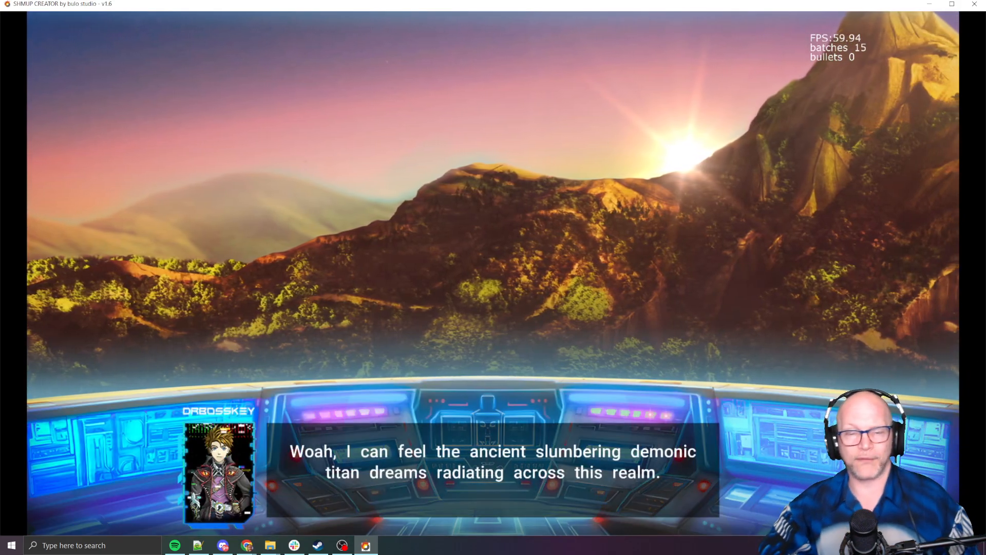
key(Escape)
Step: Spread out the "Show Island (2s)" countdown, the countdown below it and Scene 2's trigger, placing the trigger beside the VFX Timer
middle_drag(659, 266, 532, 252)
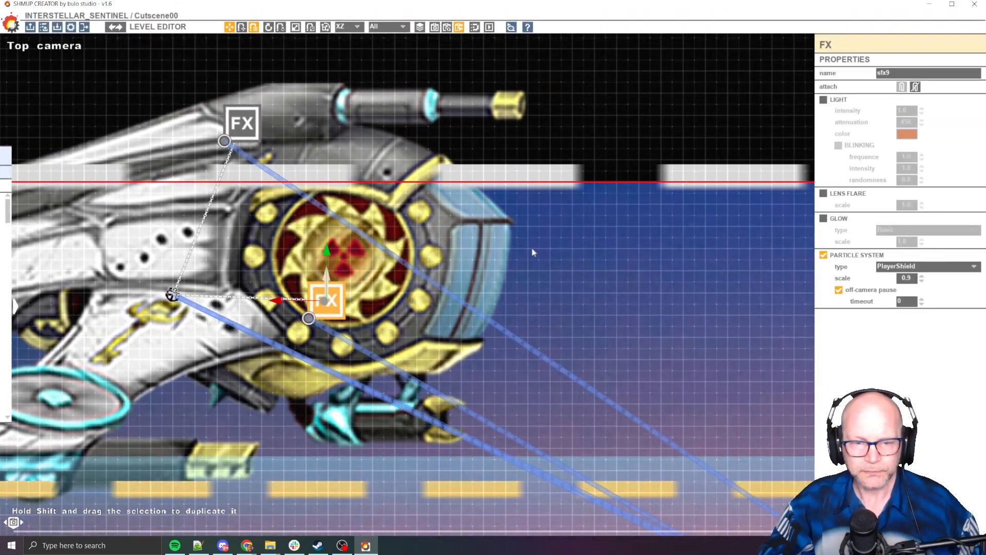
scroll(534, 252, down, 5)
middle_drag(225, 197, 315, 199)
scroll(316, 200, up, 2)
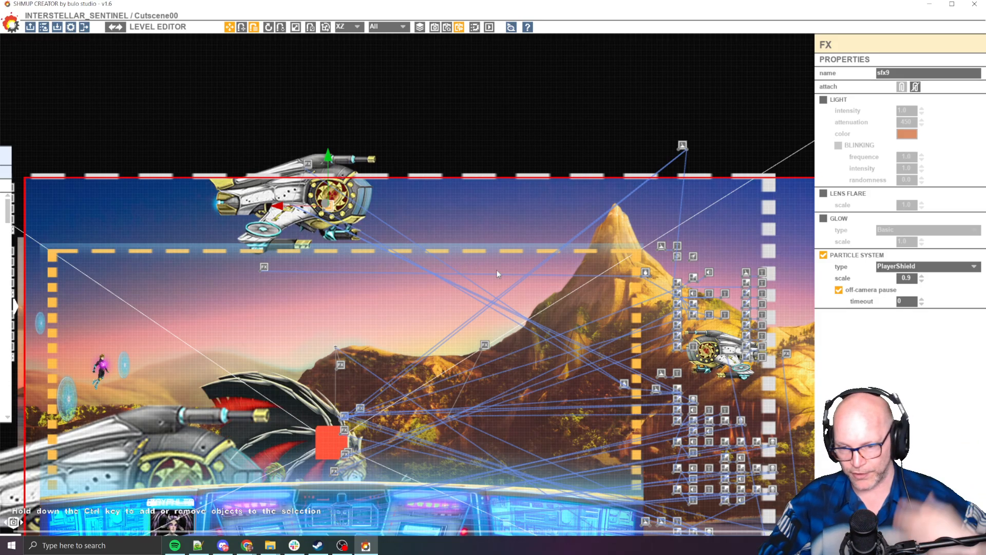
scroll(496, 270, up, 5)
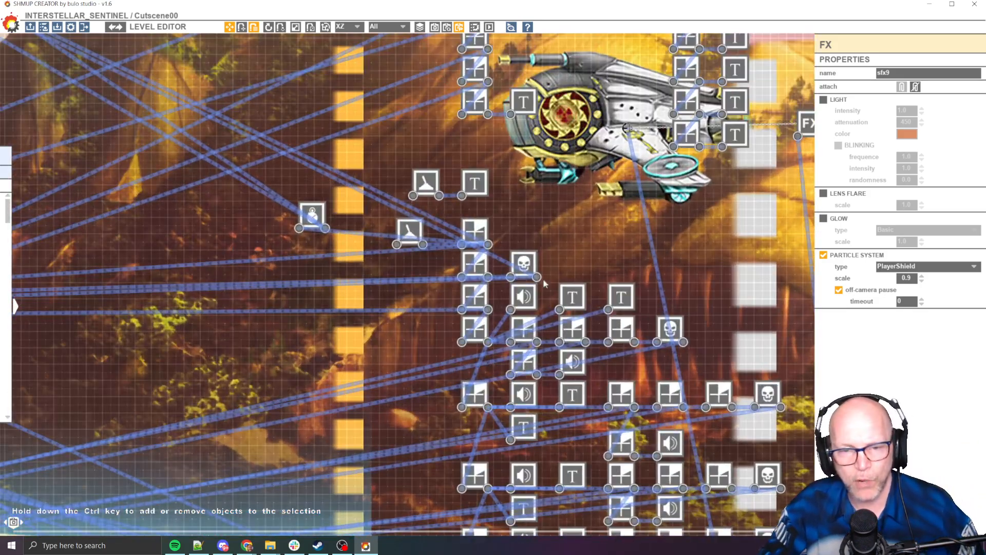
drag(478, 233, 478, 150)
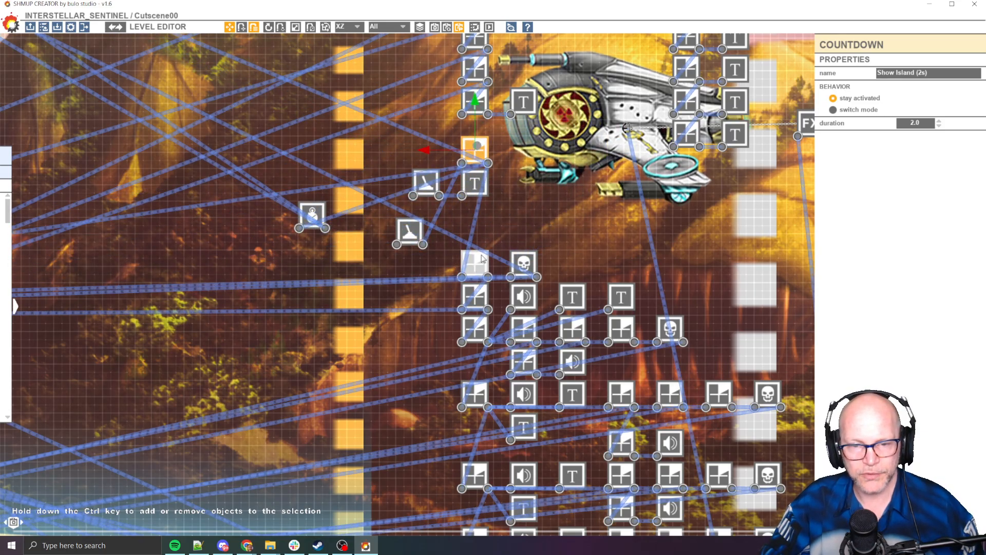
drag(420, 234, 338, 208)
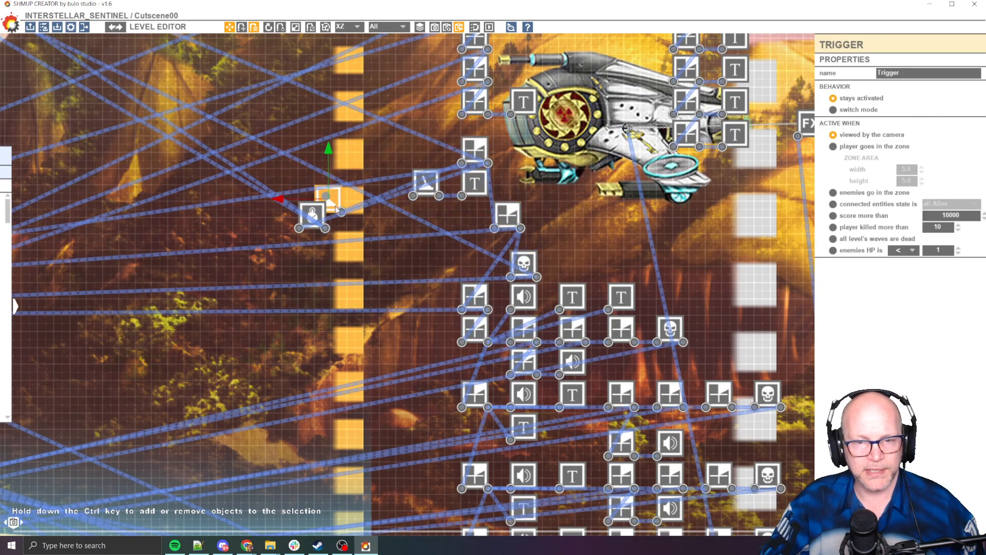
Step: Move Scene 2's two countdowns beside its trigger and trace the Kill node's link back to the stacked FX nodes on the ship
drag(472, 161, 366, 219)
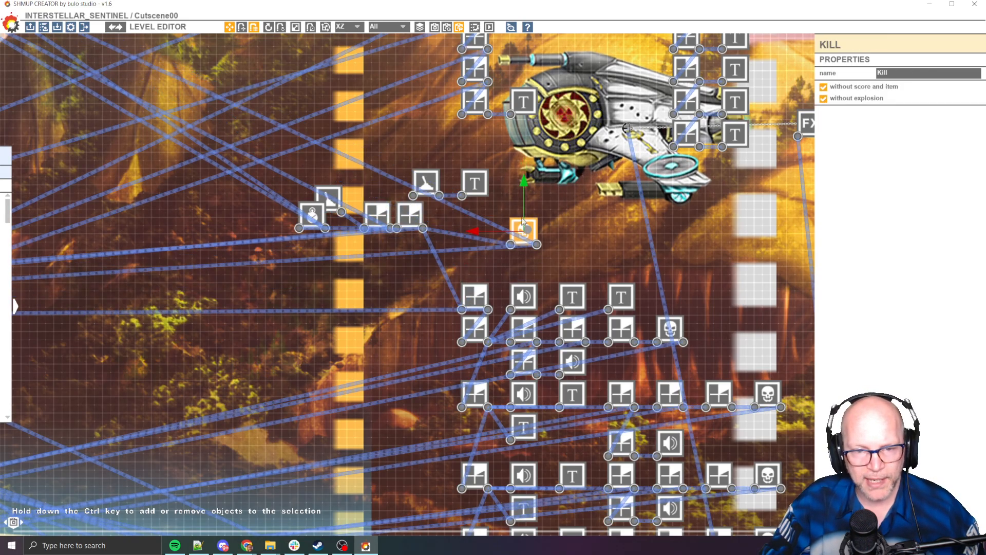
click(473, 251)
scroll(405, 305, down, 5)
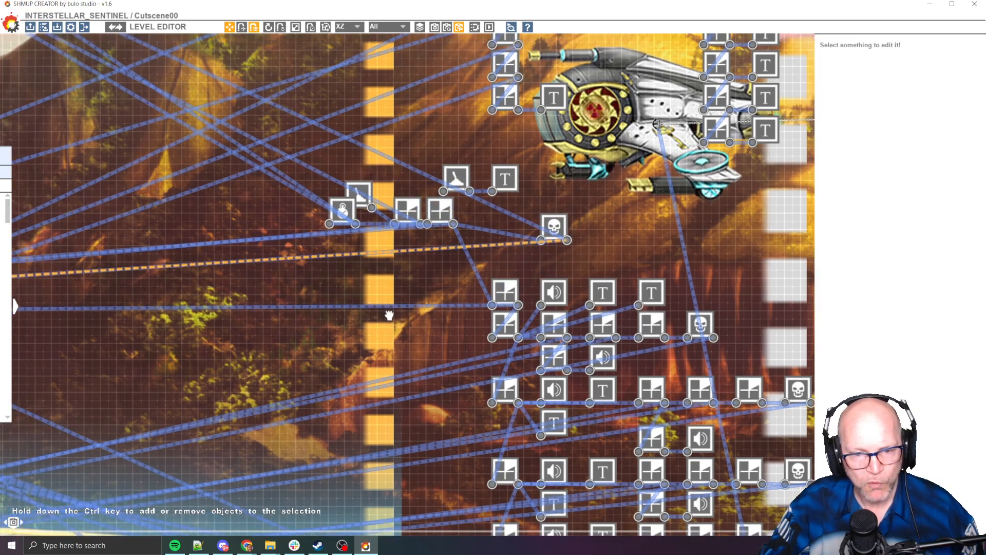
scroll(362, 314, up, 8)
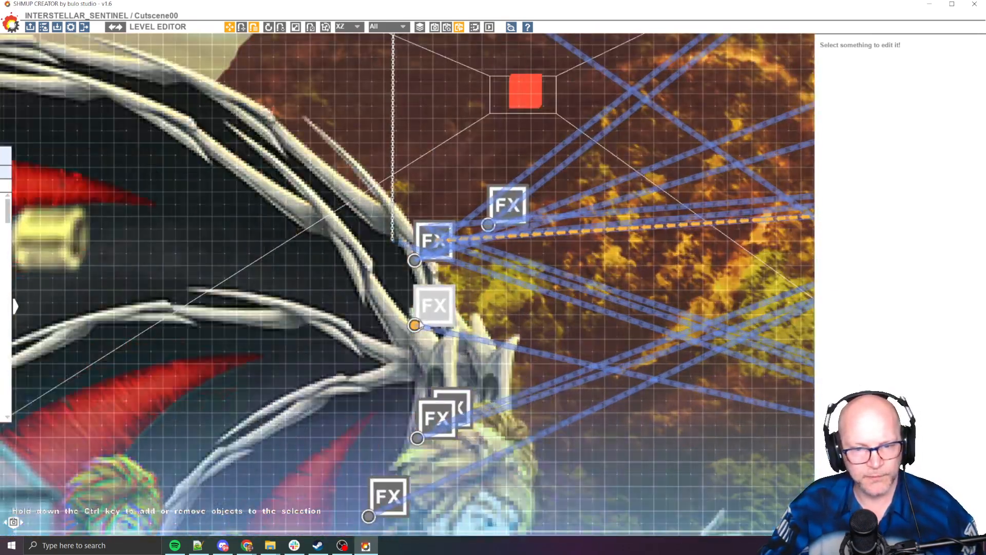
middle_drag(420, 325, 476, 386)
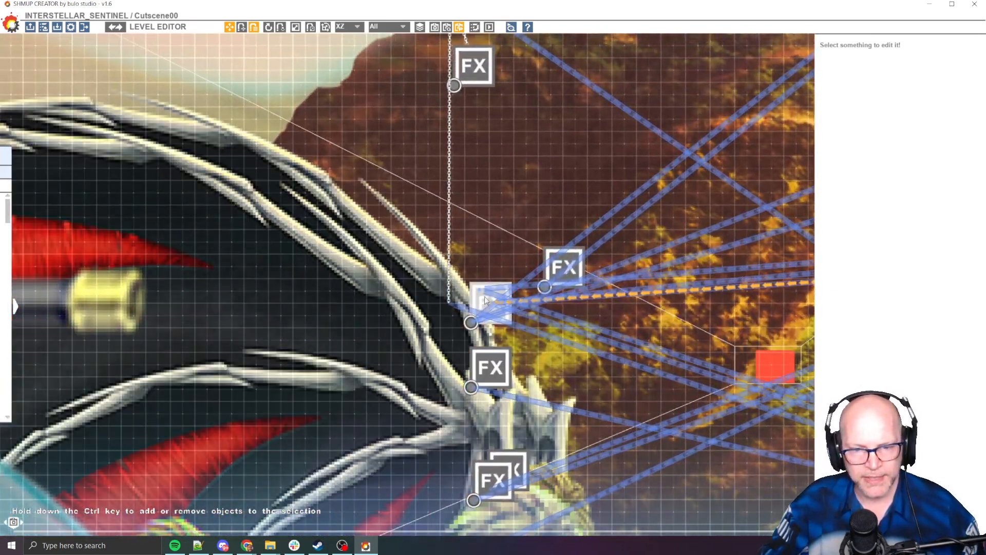
scroll(480, 318, up, 2)
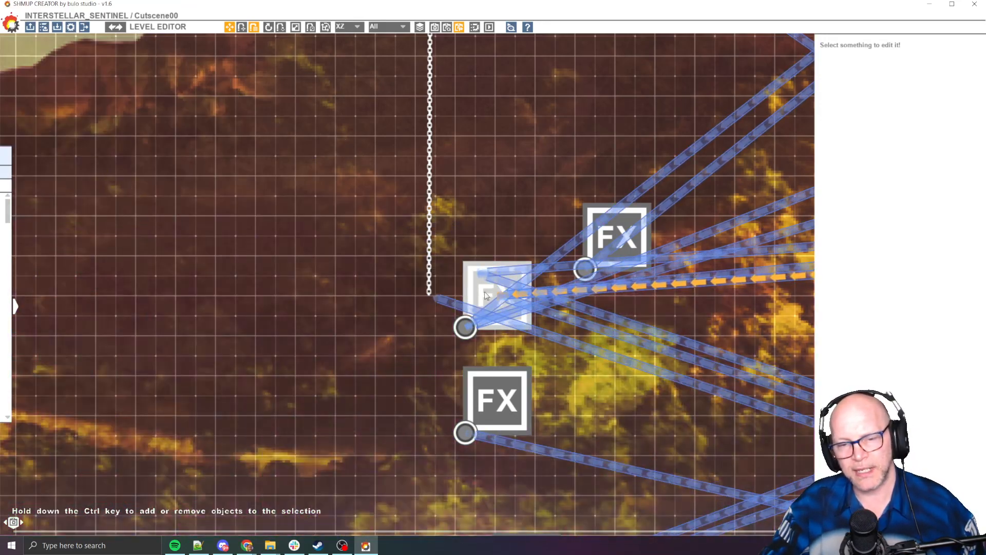
Step: Separate the stacked FX nodes on the ship by moving three of them one by one to free spots above the pile
click(486, 296)
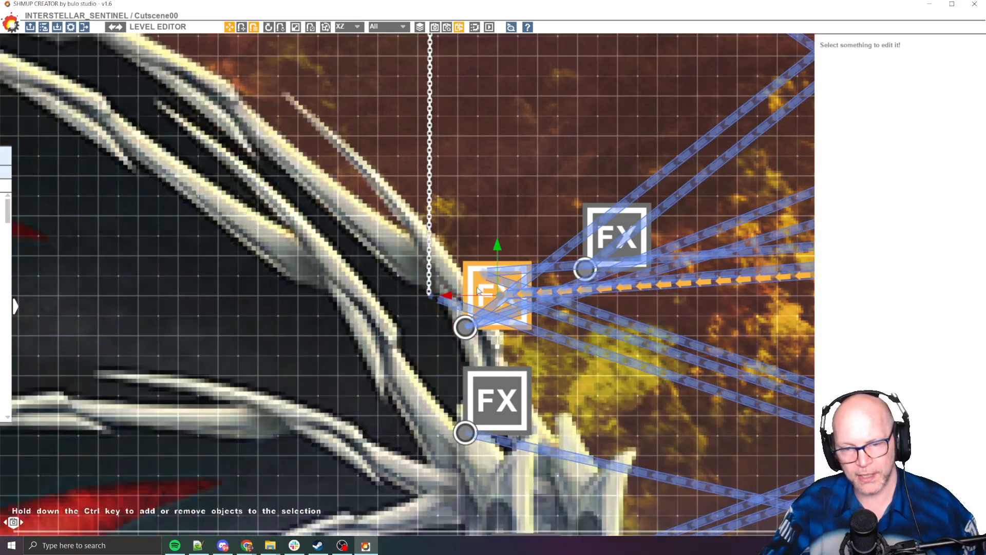
drag(478, 290, 455, 186)
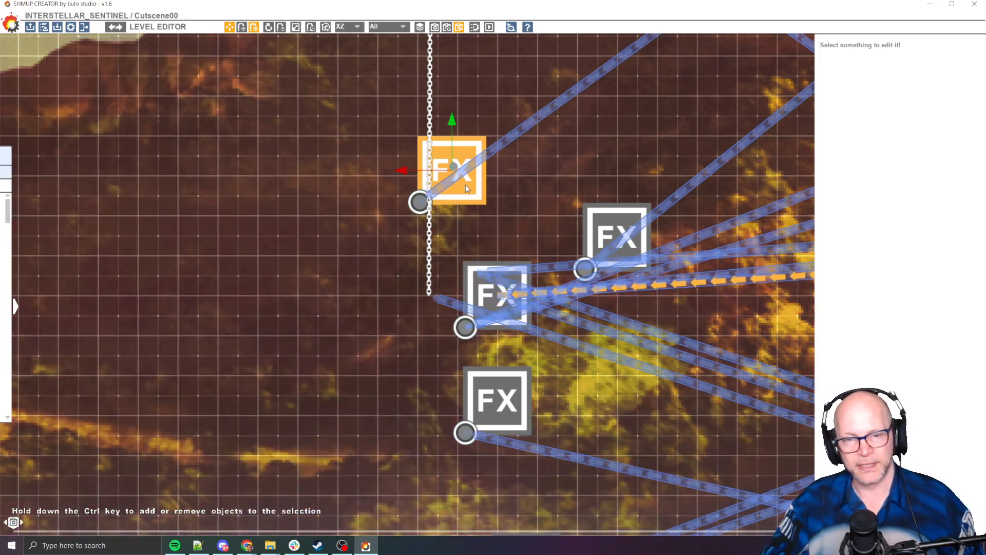
click(468, 220)
drag(488, 294, 400, 124)
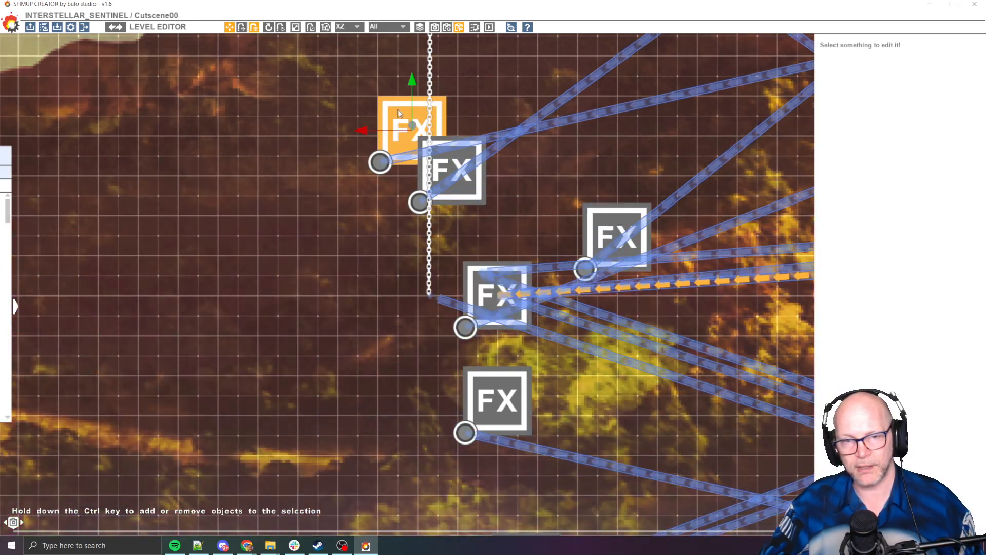
click(402, 113)
click(488, 292)
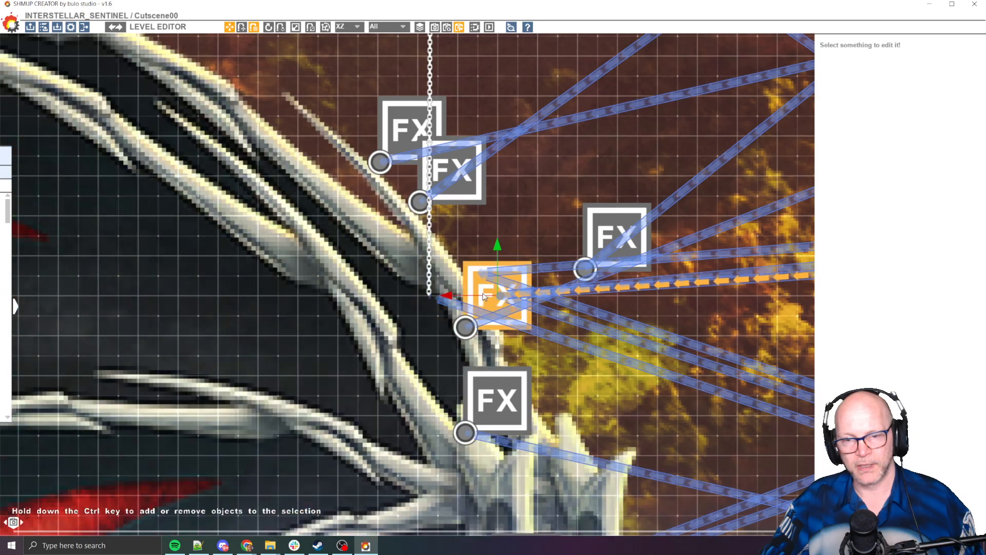
click(387, 263)
click(474, 276)
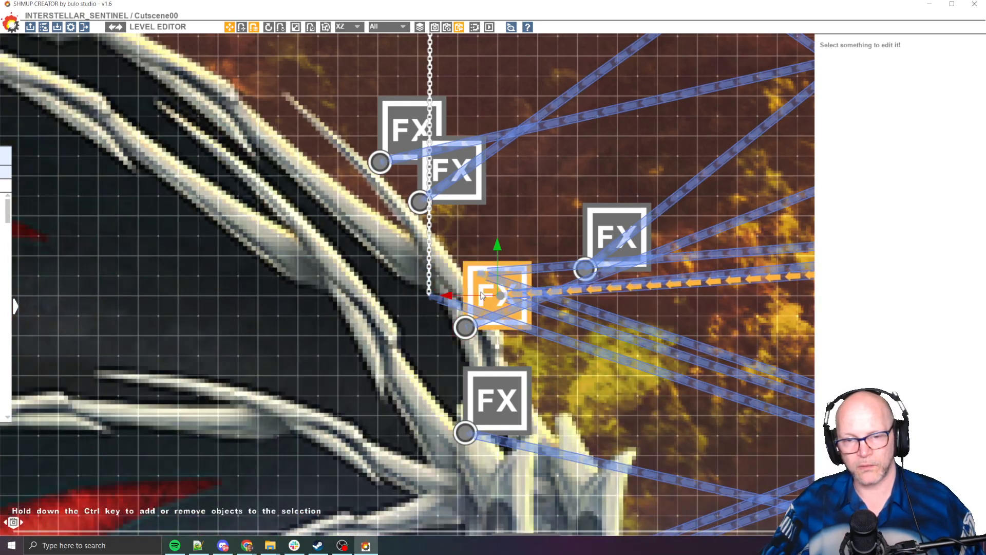
drag(474, 275, 229, 111)
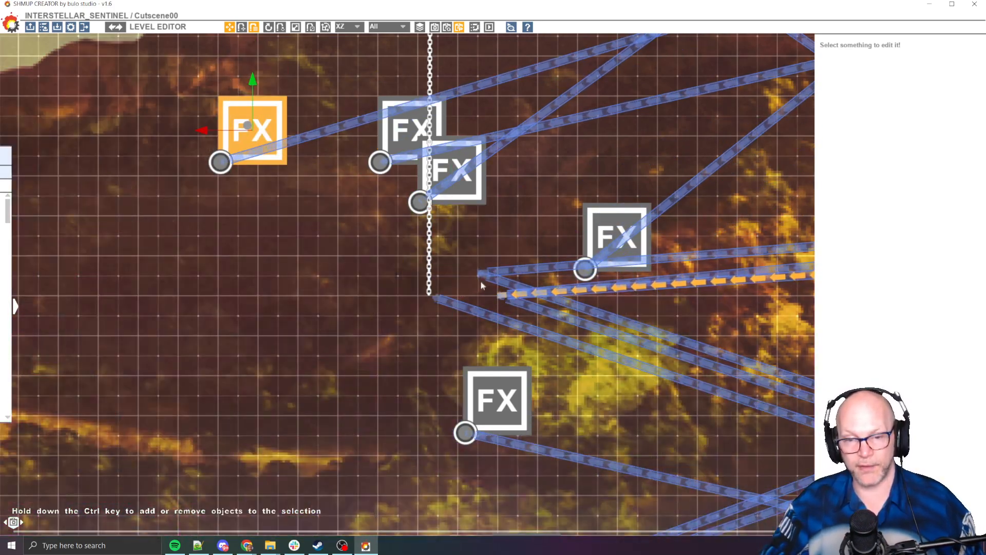
click(475, 274)
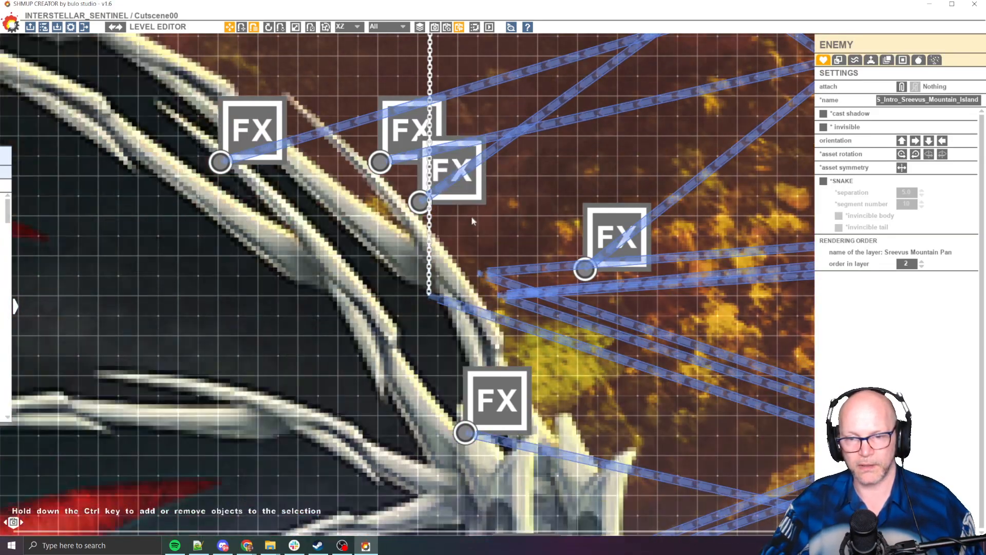
Step: Return to the Kill node near Scene 2's countdowns and highlight its link to the ship's FX nodes
scroll(472, 216, down, 10)
middle_drag(646, 301, 257, 334)
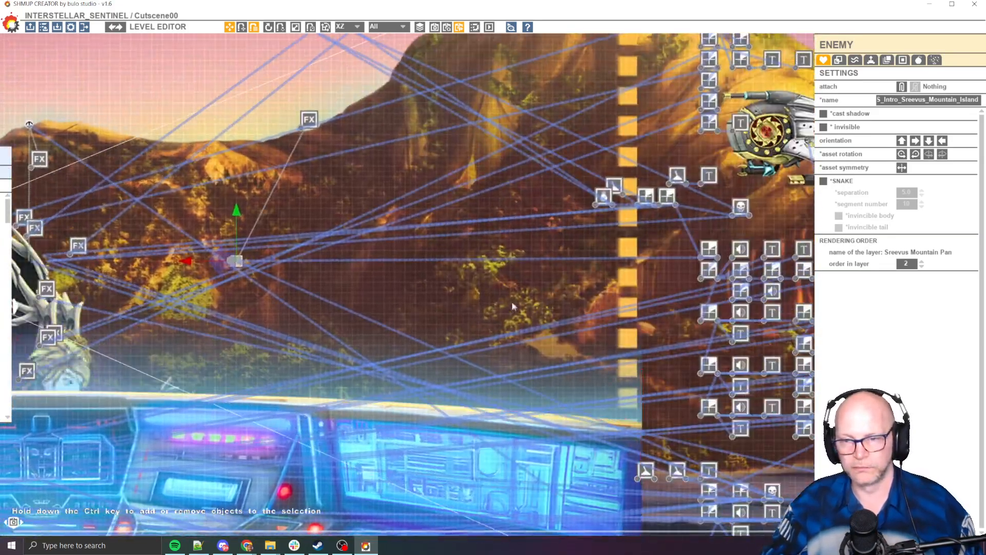
scroll(512, 302, up, 1)
middle_drag(740, 212, 535, 276)
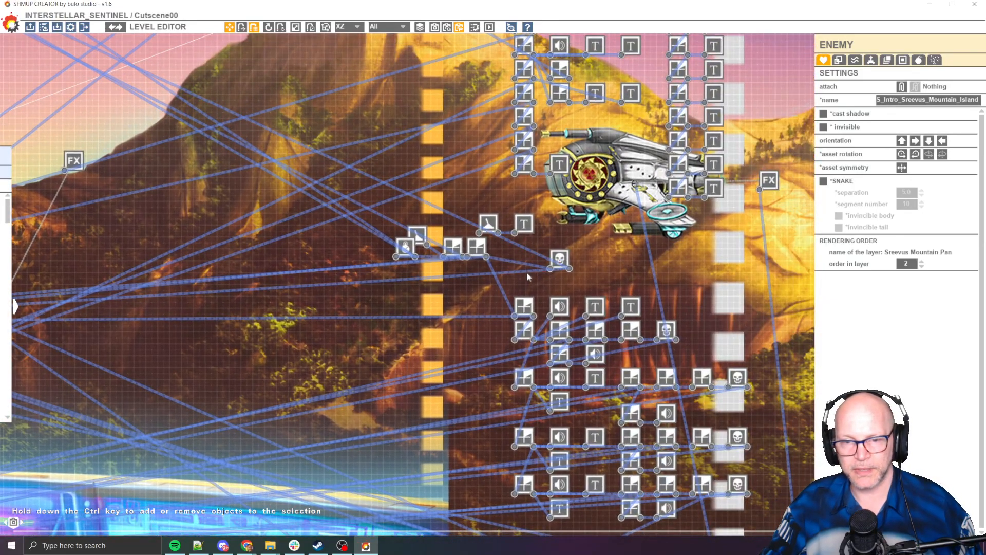
click(562, 262)
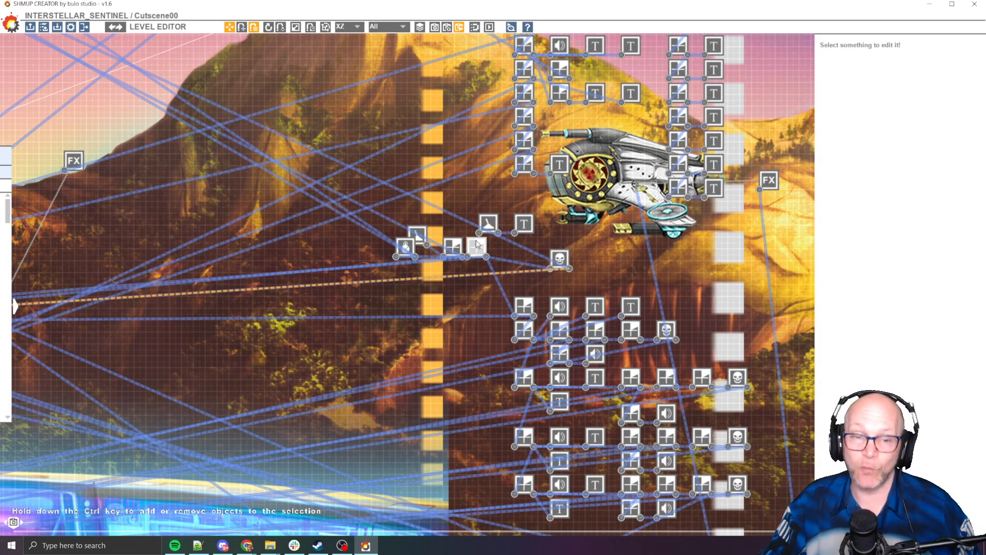
Step: Check the two "Show Island (2s)" countdowns' settings and line them up side by side in front of the Kill node
click(478, 248)
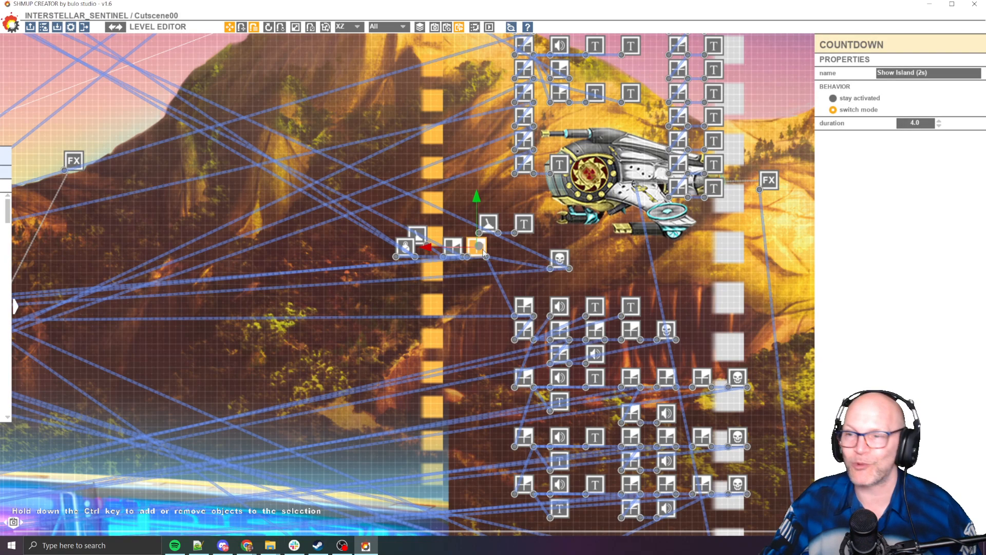
click(455, 244)
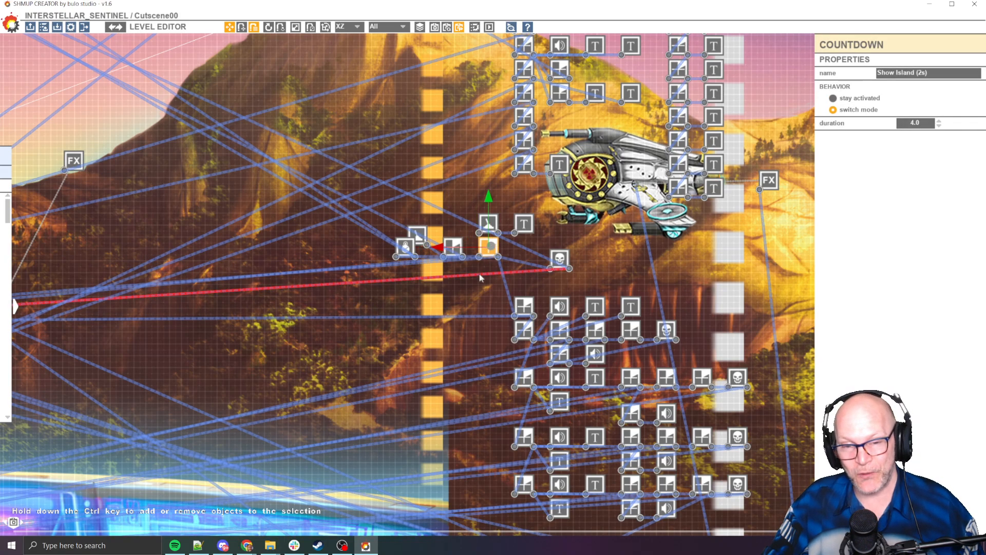
click(474, 276)
click(461, 248)
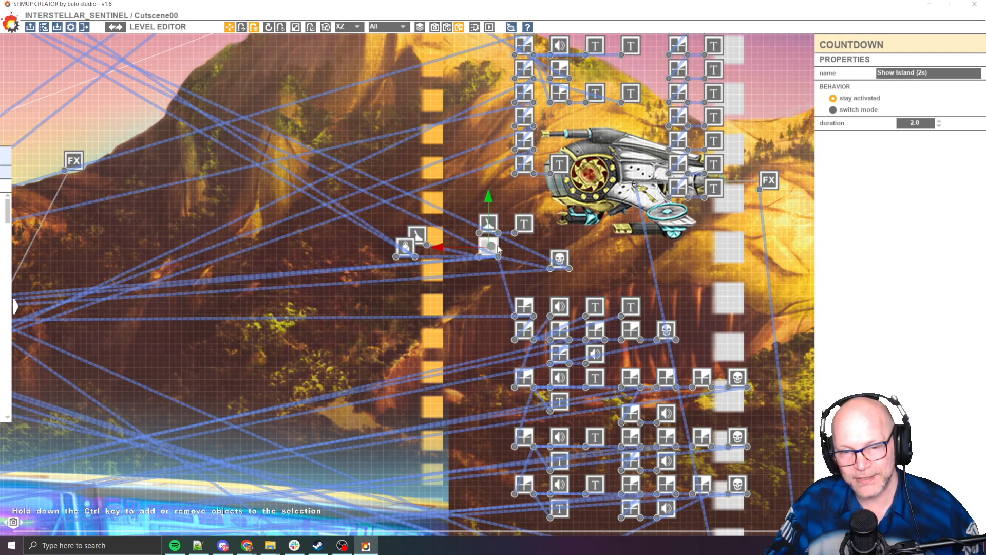
drag(481, 256, 506, 268)
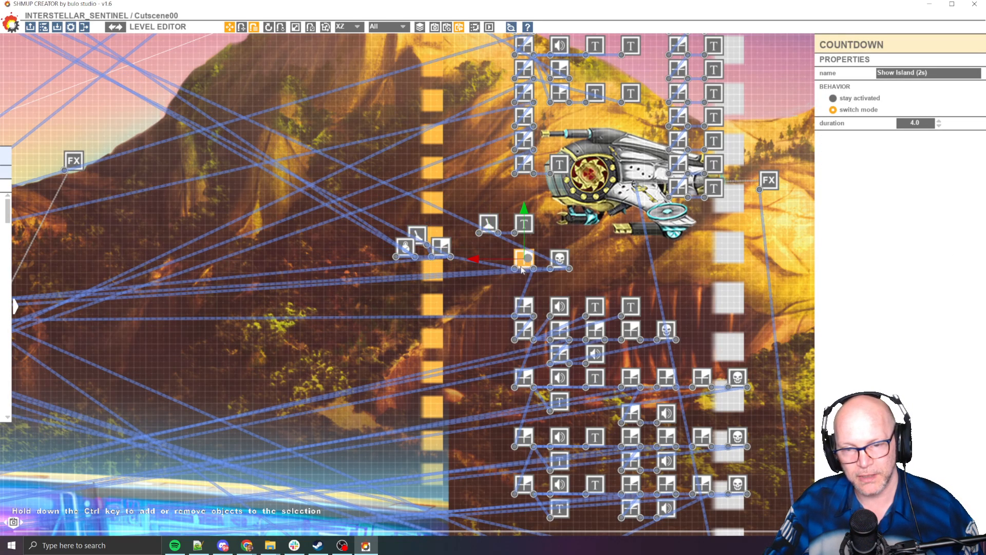
drag(446, 248, 481, 259)
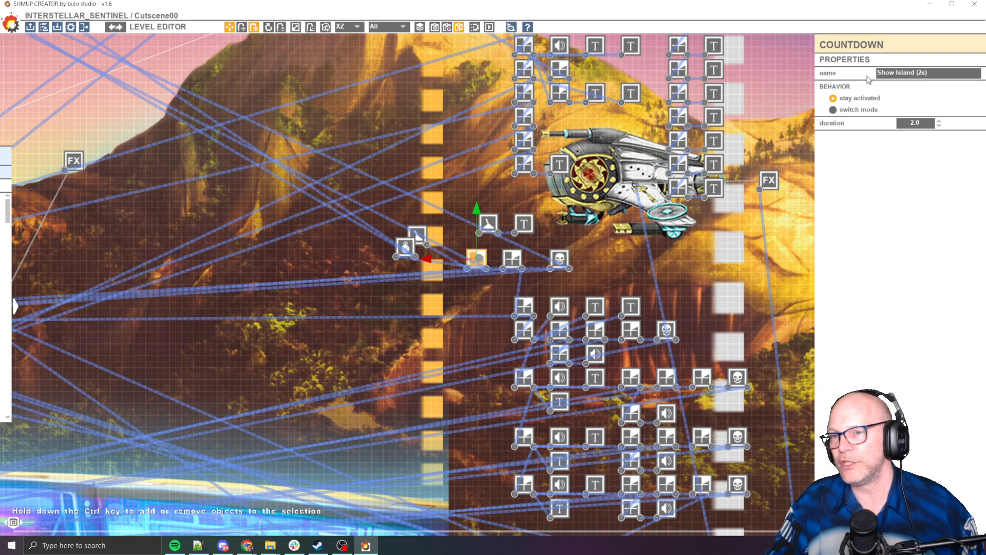
Step: Highlight the name text of the "Show Island (2s)" countdown farthest from the Kill node
click(925, 74)
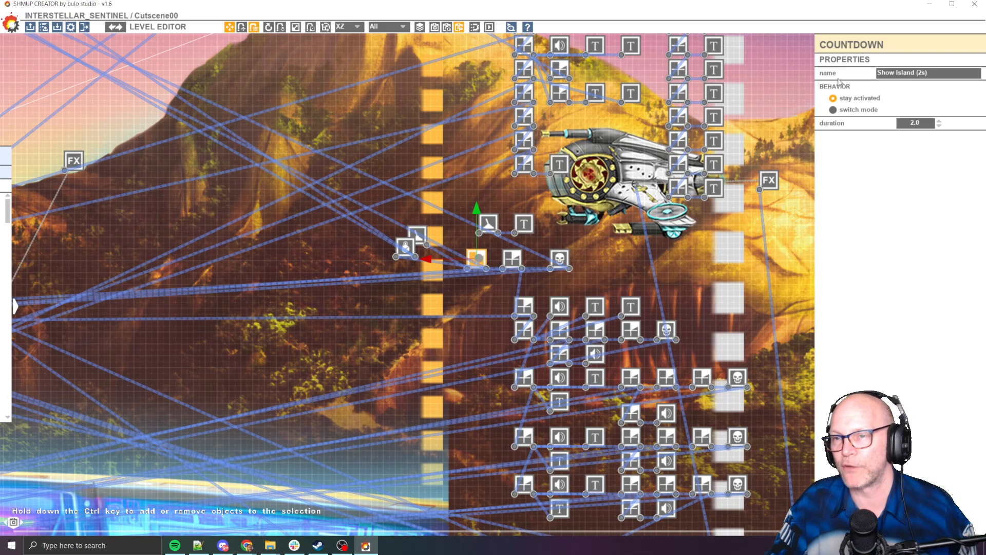
drag(885, 74, 926, 74)
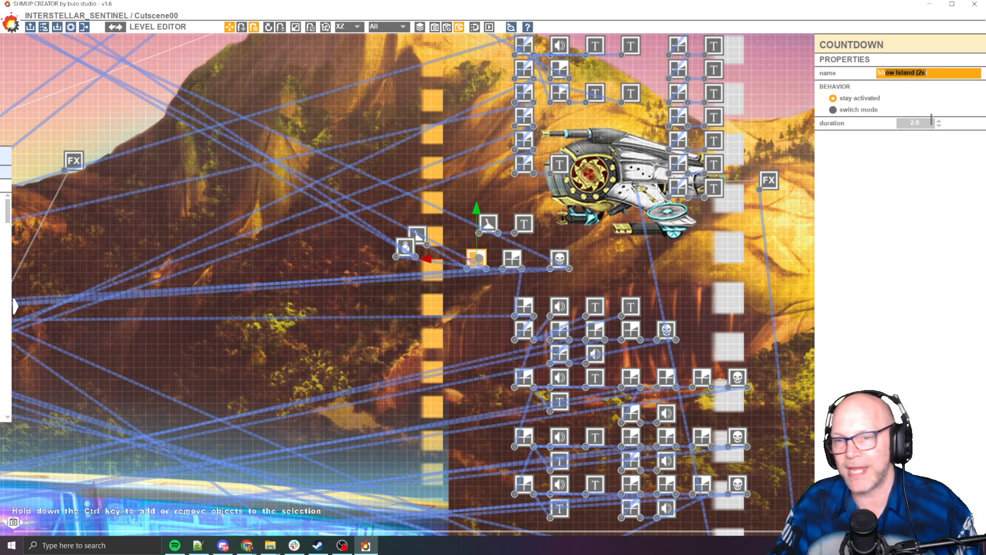
click(702, 231)
Step: Survey the whole level and compare the behavior and duration settings of the three "Show Island (2s)" countdowns around the Kill node
scroll(668, 236, down, 6)
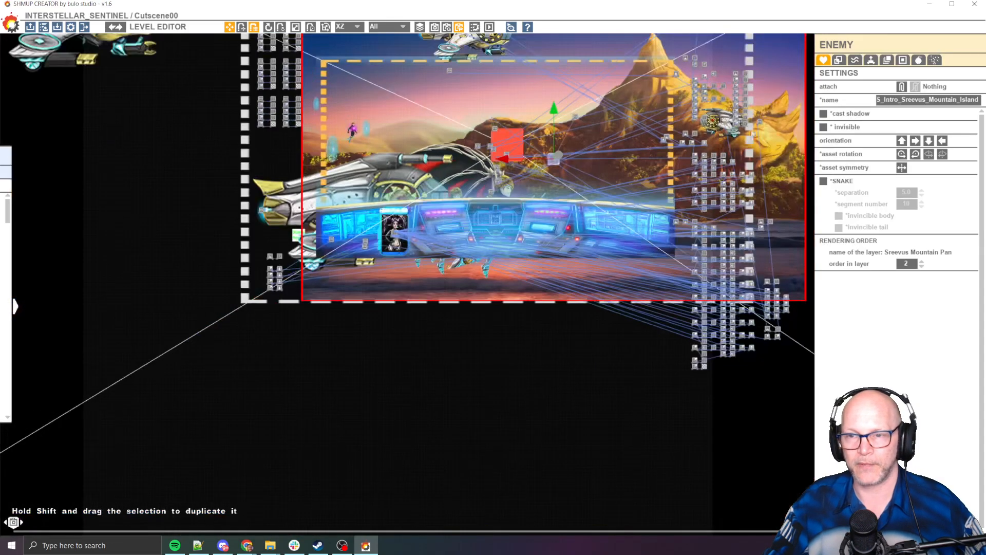
drag(656, 241, 672, 225)
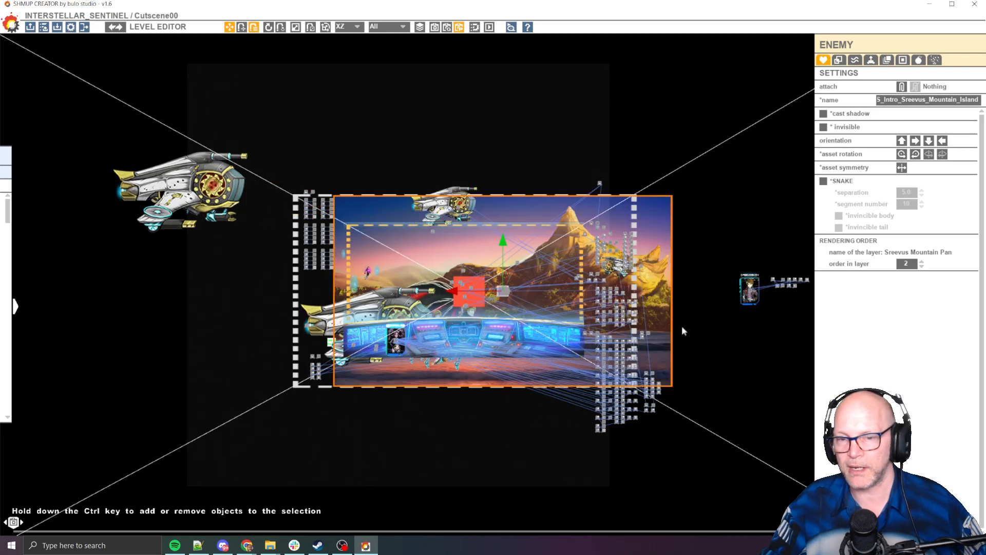
scroll(696, 308, up, 3)
scroll(575, 320, up, 6)
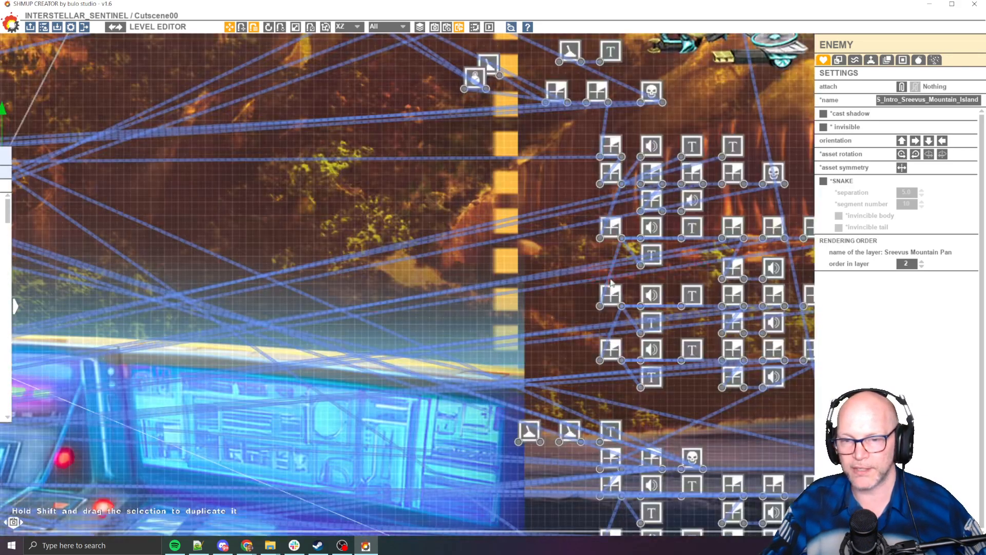
scroll(606, 281, down, 4)
scroll(668, 275, up, 5)
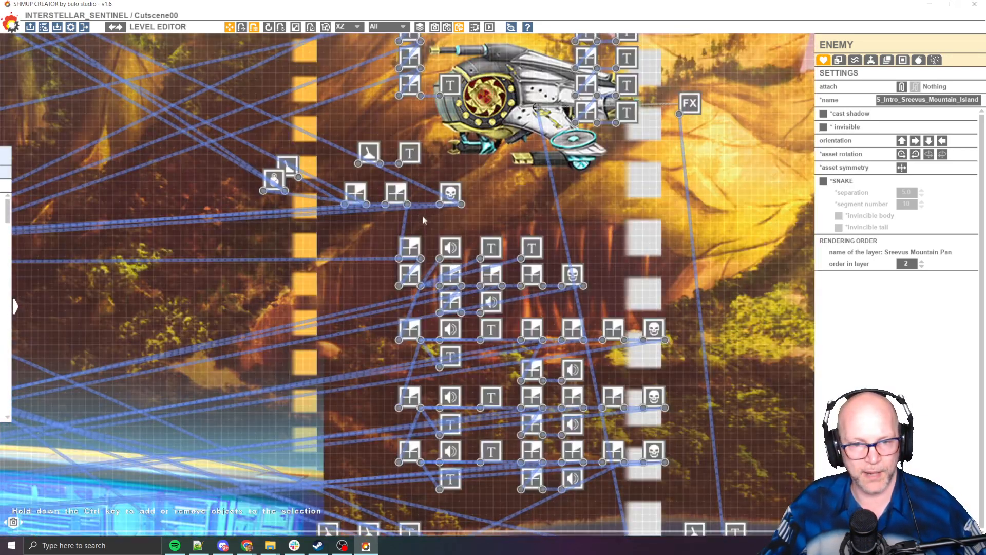
click(407, 252)
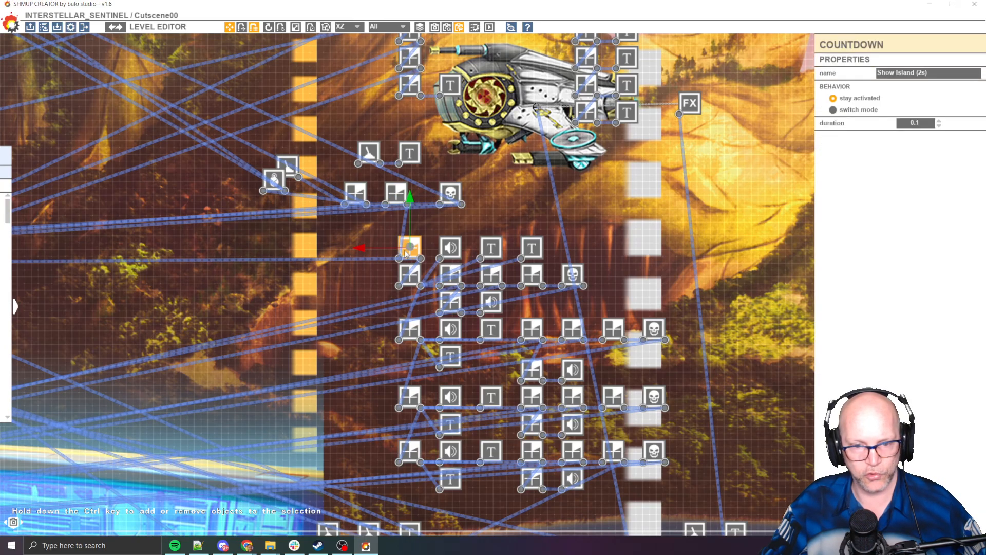
click(402, 188)
click(366, 190)
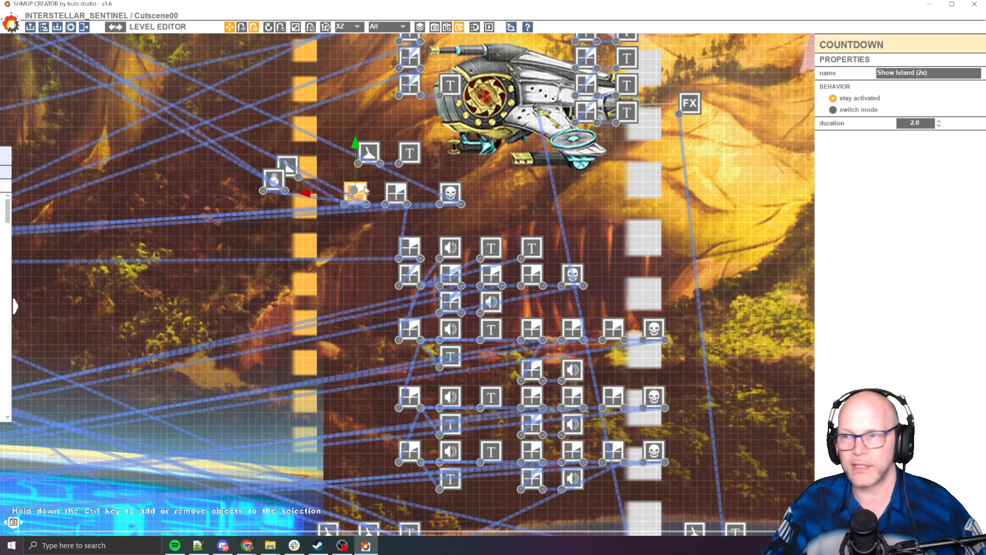
click(394, 189)
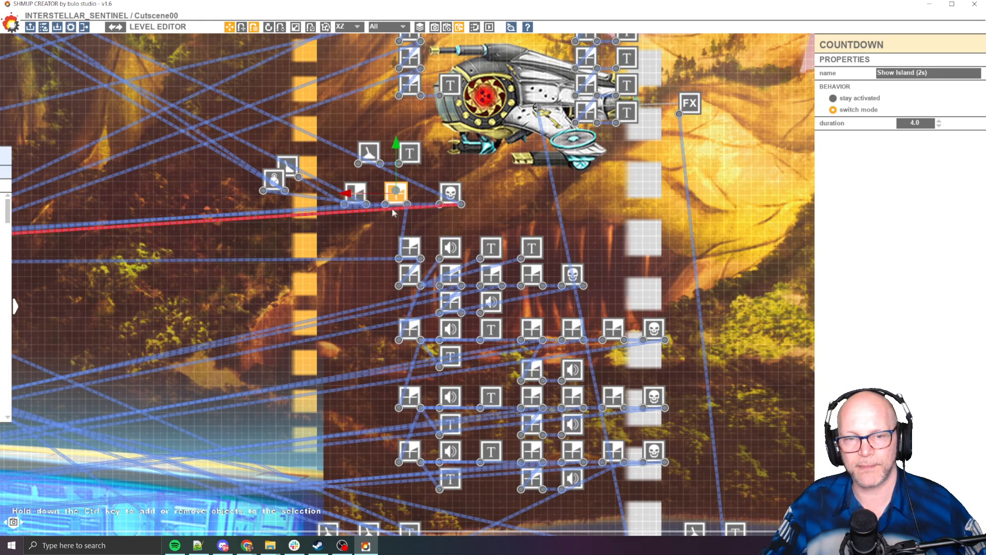
Step: Move the 0.1-duration countdown under the upper pair, raise the 0.4-duration one, and space out the Kill node and the 4.0-duration countdown
click(412, 250)
drag(412, 250, 370, 222)
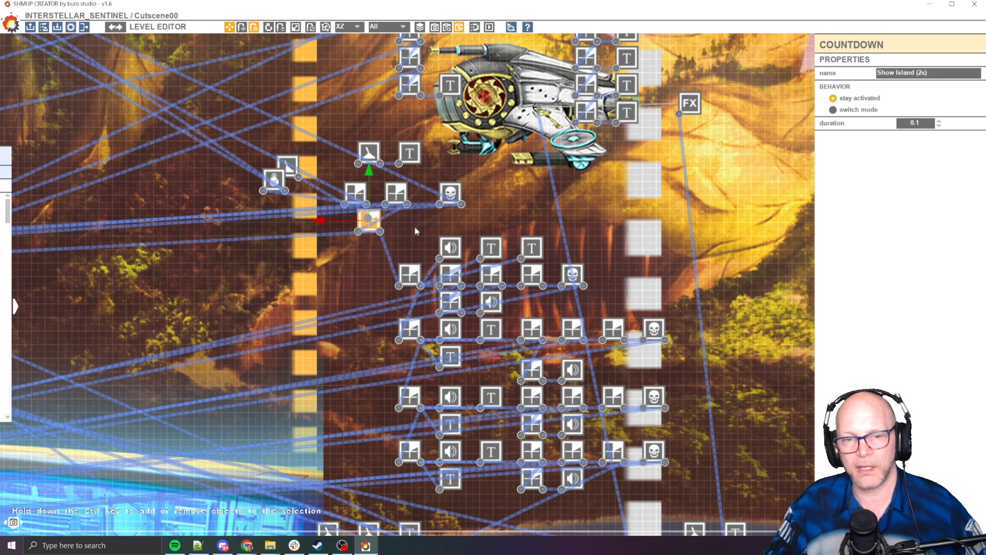
mouse_move(410, 272)
mouse_down()
mouse_move(381, 259)
mouse_move(410, 261)
mouse_up()
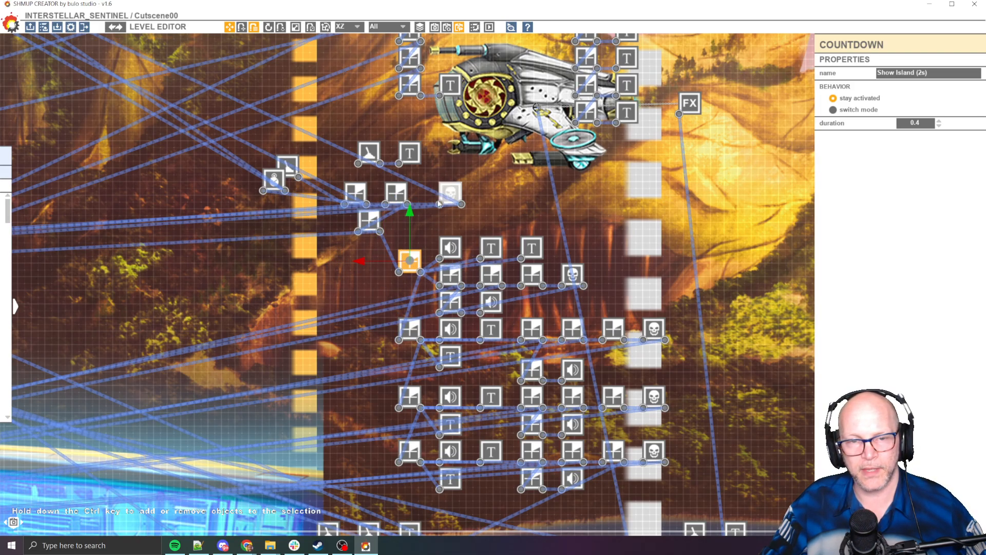
drag(453, 192, 509, 206)
drag(390, 194, 409, 190)
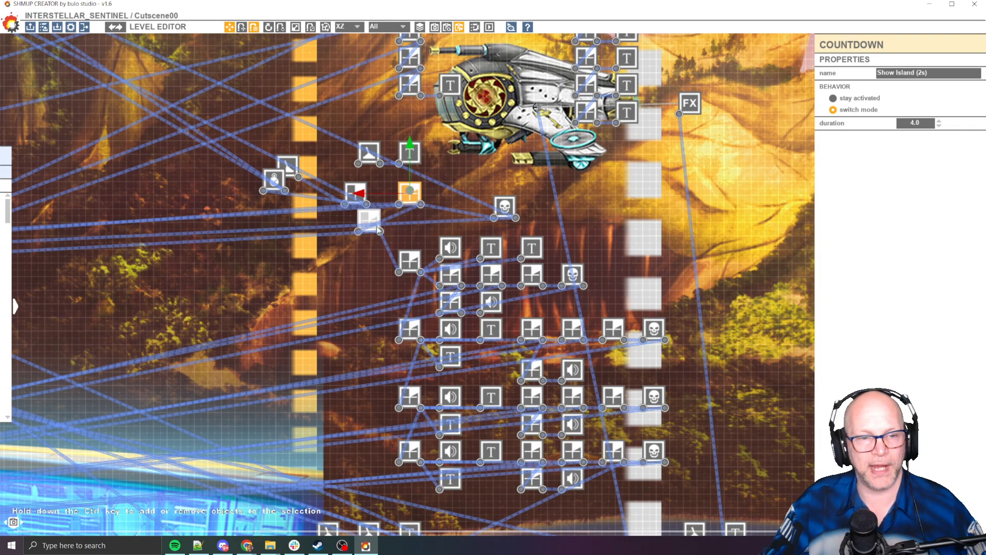
Step: Test-play the cutscene to watch the ship's effects and the island appear, and return to the level editor
scroll(318, 304, down, 6)
middle_drag(218, 352, 452, 355)
key(space)
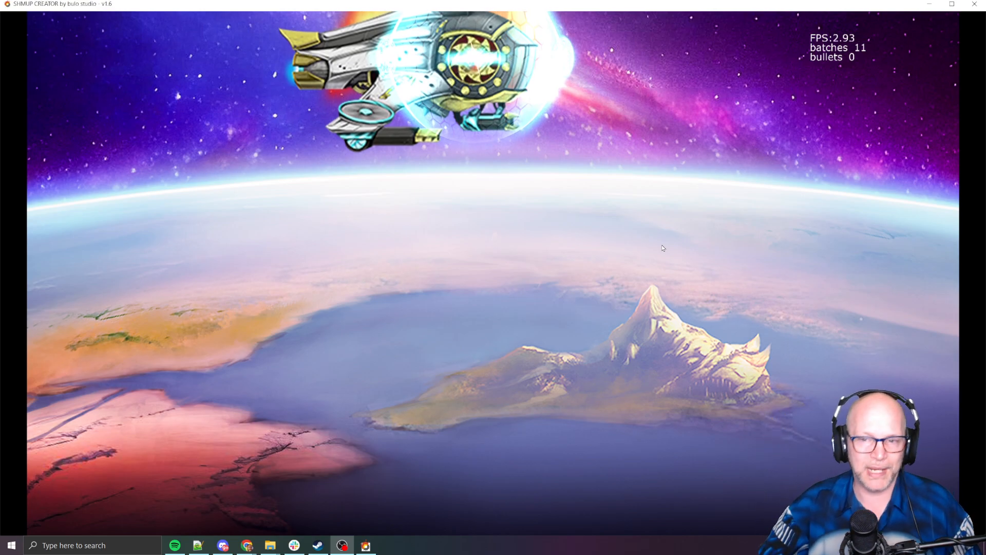
key(Escape)
Step: Move the Kill node at the end of the first node group up so it sits beside and between the group's upper two rows
scroll(590, 273, up, 5)
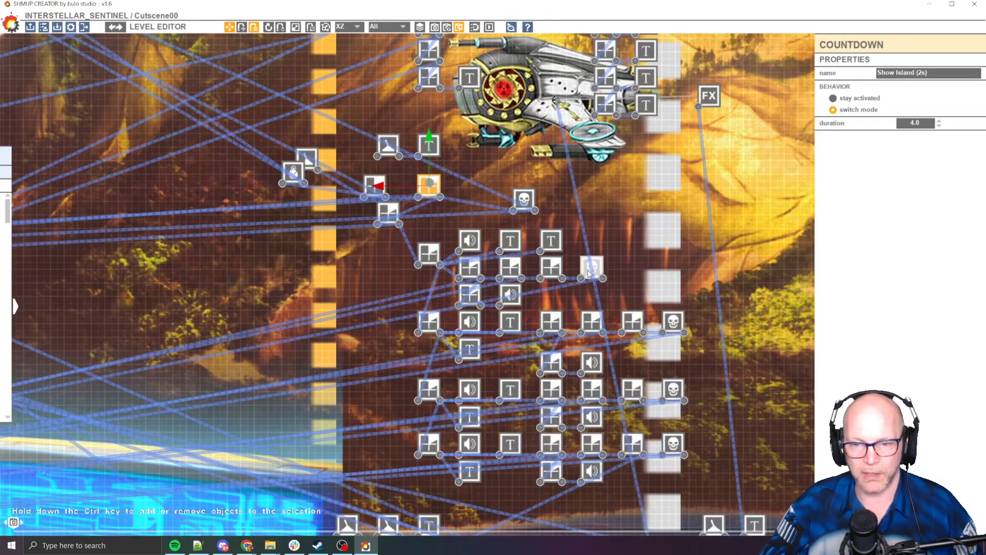
click(589, 272)
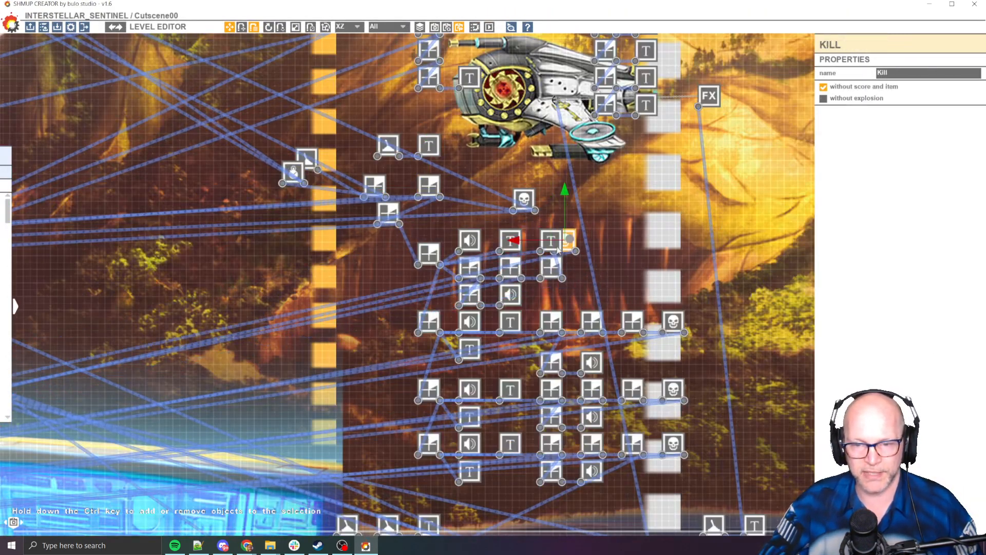
scroll(589, 273, down, 6)
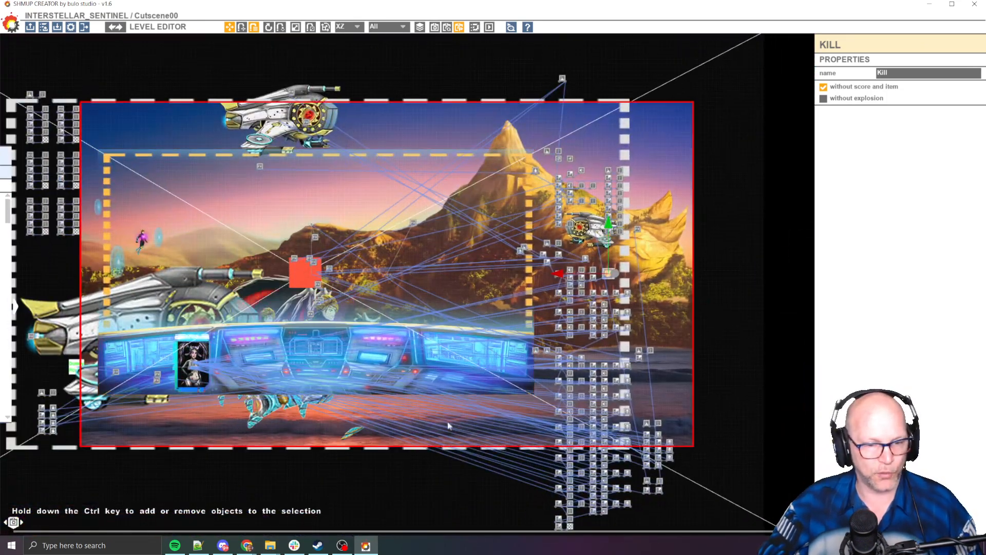
middle_drag(612, 338, 456, 412)
scroll(465, 361, up, 5)
middle_drag(385, 393, 465, 298)
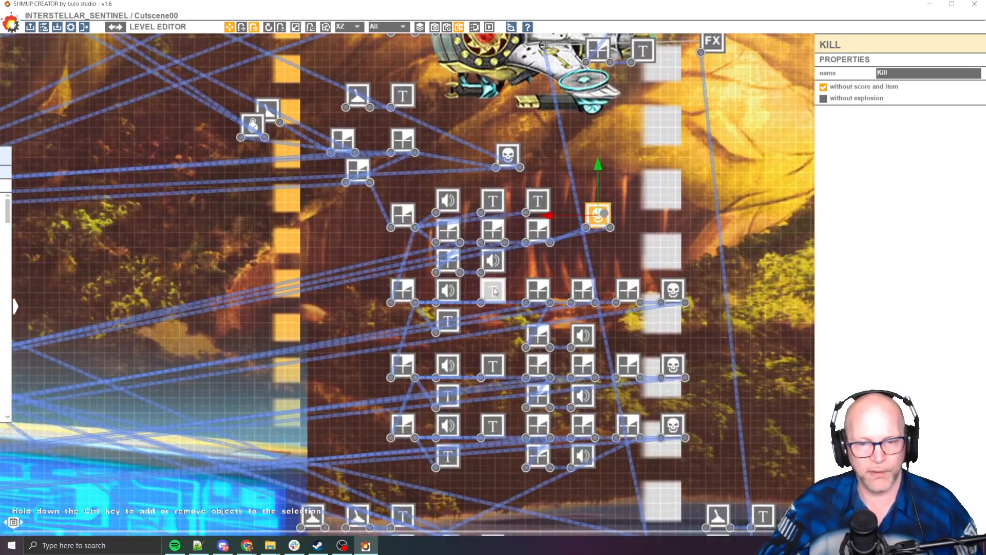
Step: Examine the settings of the sound in the group's third row and of the countdown that triggers it
scroll(465, 298, up, 2)
click(487, 260)
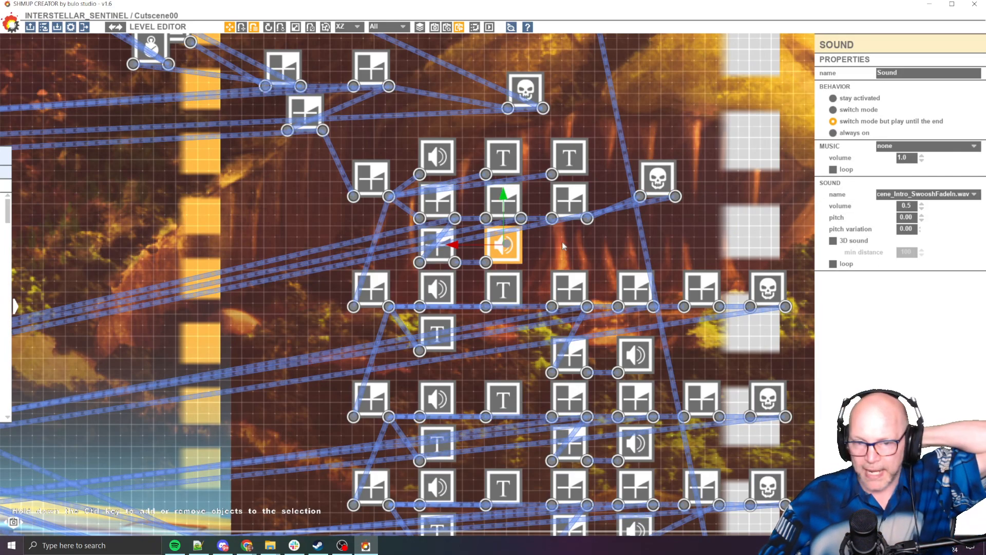
click(439, 252)
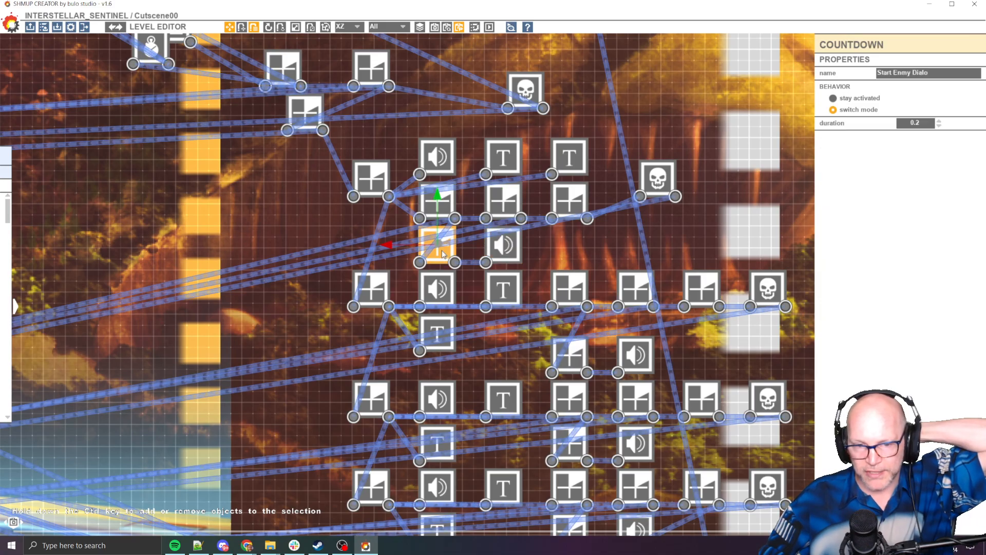
Step: Examine the first dialogue row's starting "Show Island (2s)" countdown, its voice-over sound and its subtitle text
click(371, 288)
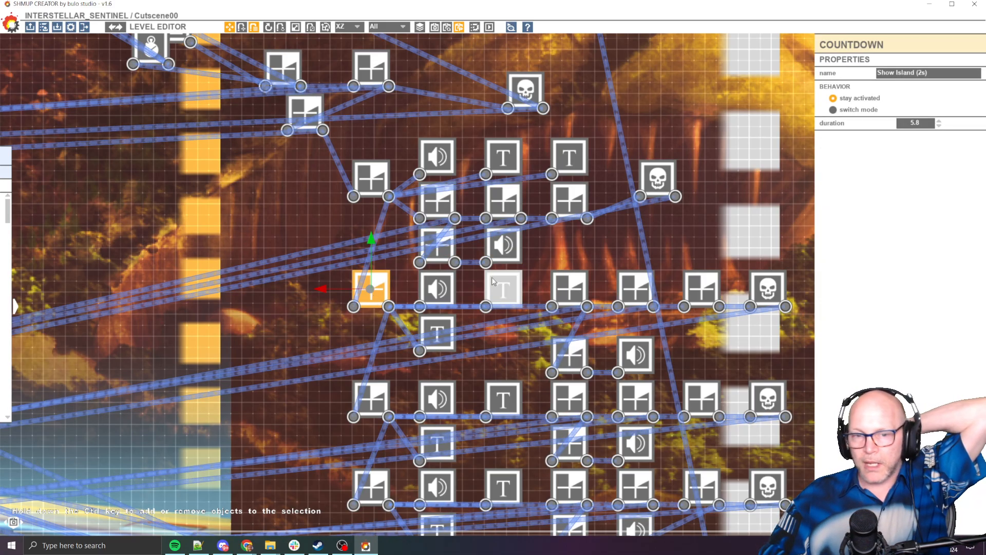
click(436, 291)
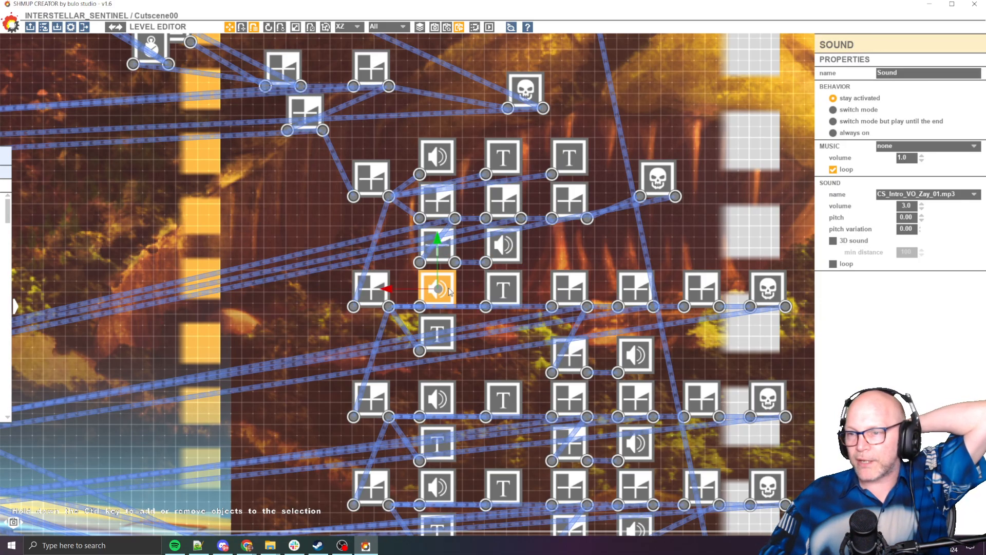
click(504, 288)
scroll(408, 344, down, 3)
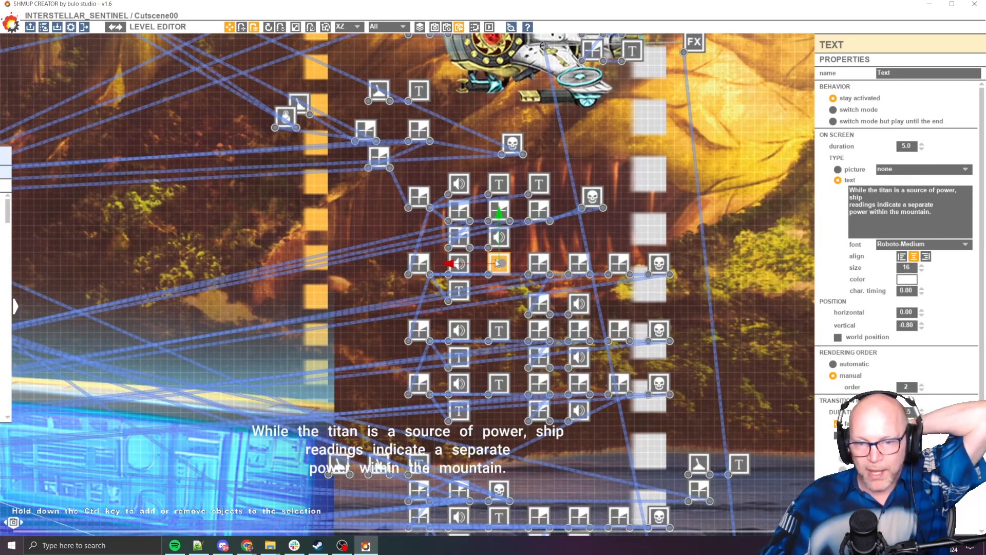
click(461, 266)
click(498, 264)
Step: Review the names and durations of the first dialogue row's three remaining countdowns, plus the picture settings of the subtitle backing below
click(534, 265)
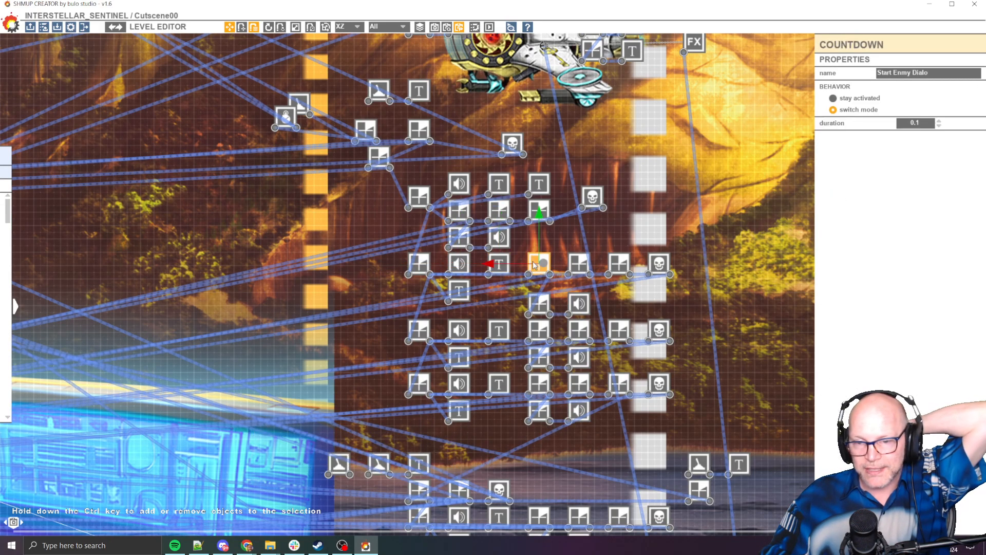
click(575, 266)
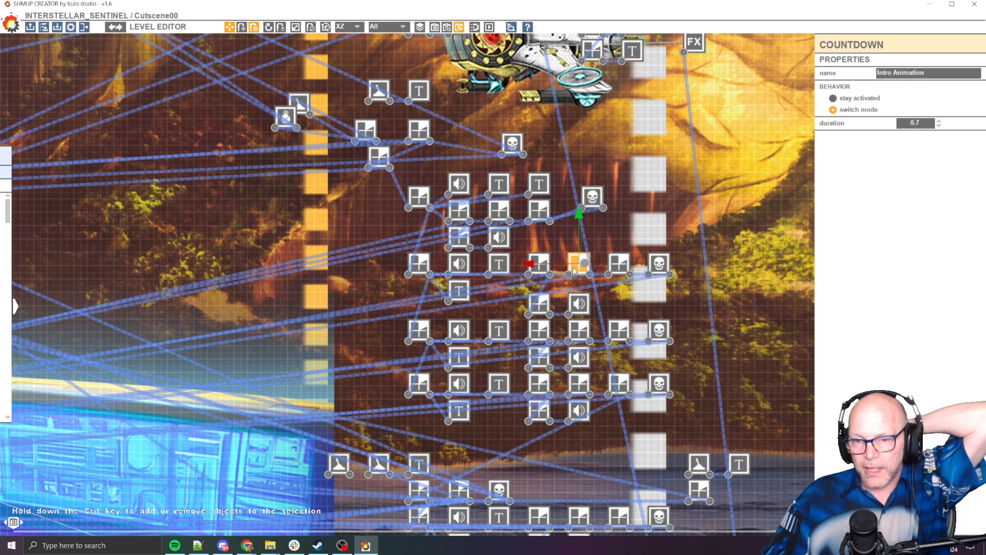
click(611, 264)
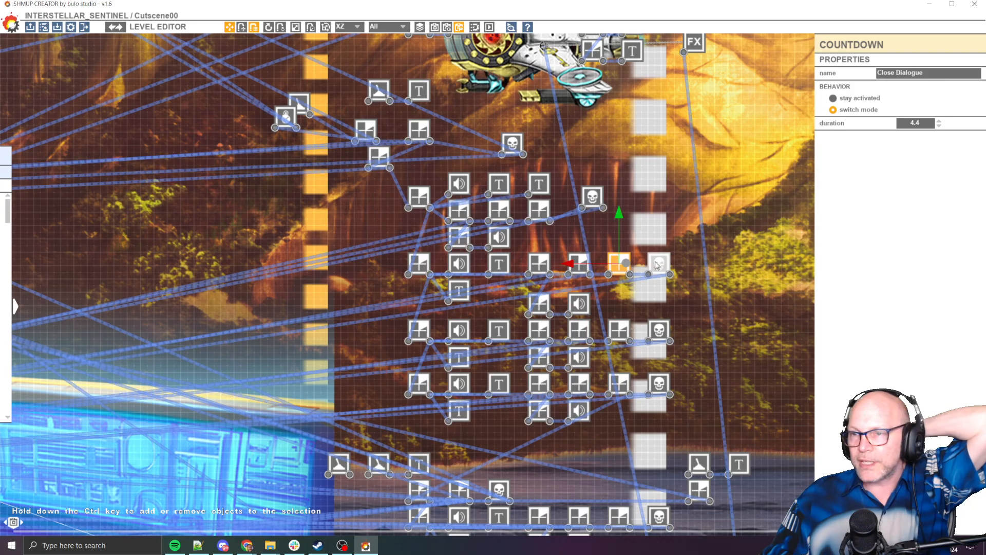
scroll(478, 340, down, 1)
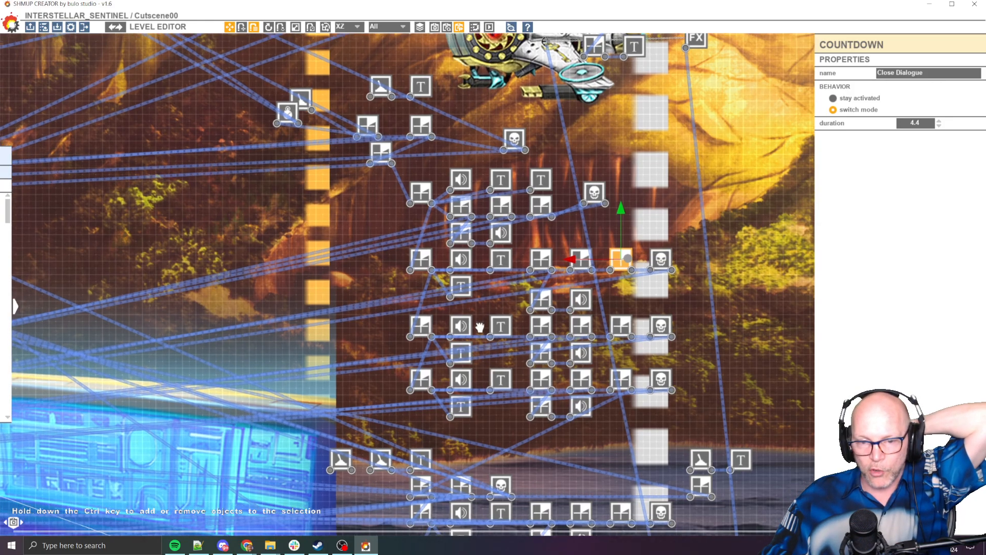
click(461, 239)
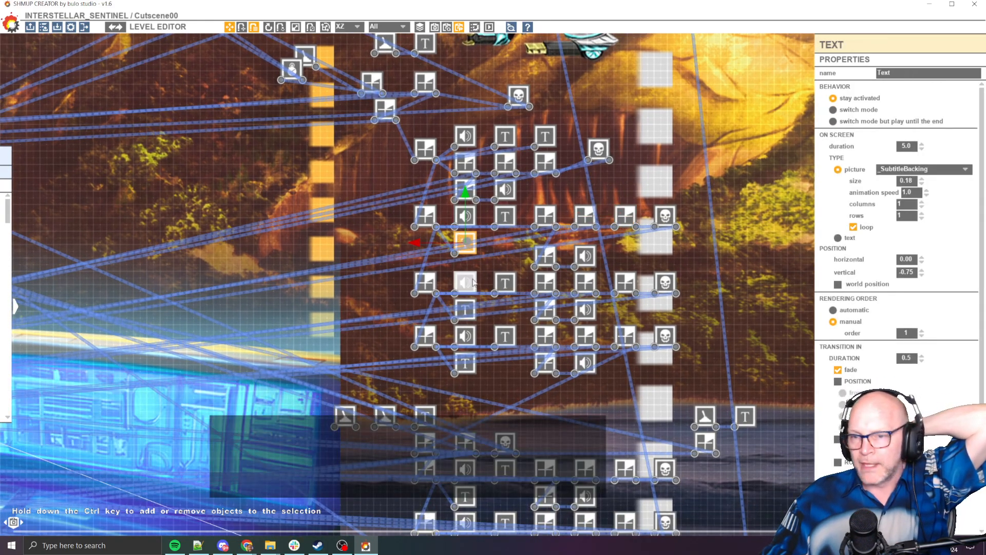
Step: Inspect the second dialogue row's sound, subtitle text, last countdown and Kill node, and return to its subtitle text
scroll(483, 304, up, 2)
click(452, 269)
click(525, 273)
scroll(527, 278, down, 2)
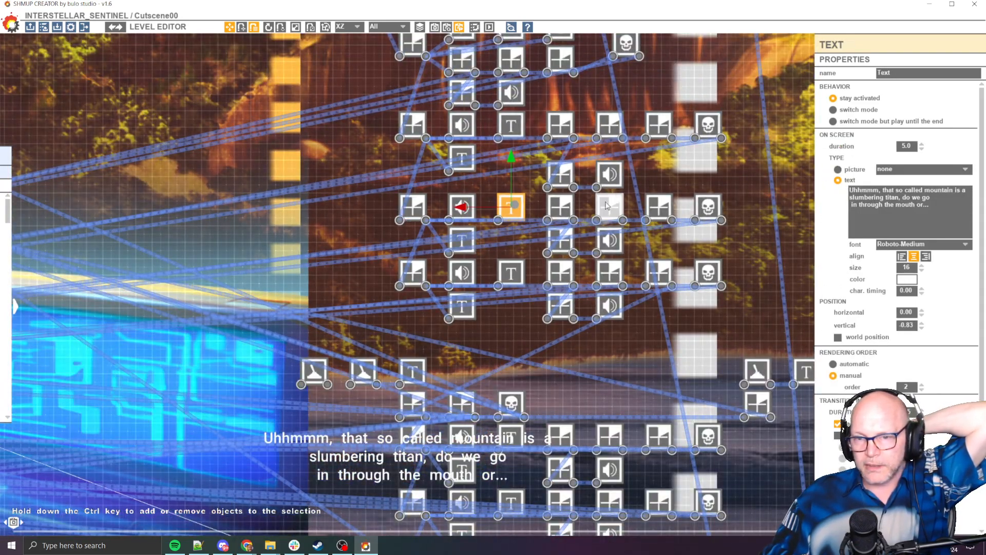
click(661, 207)
click(714, 207)
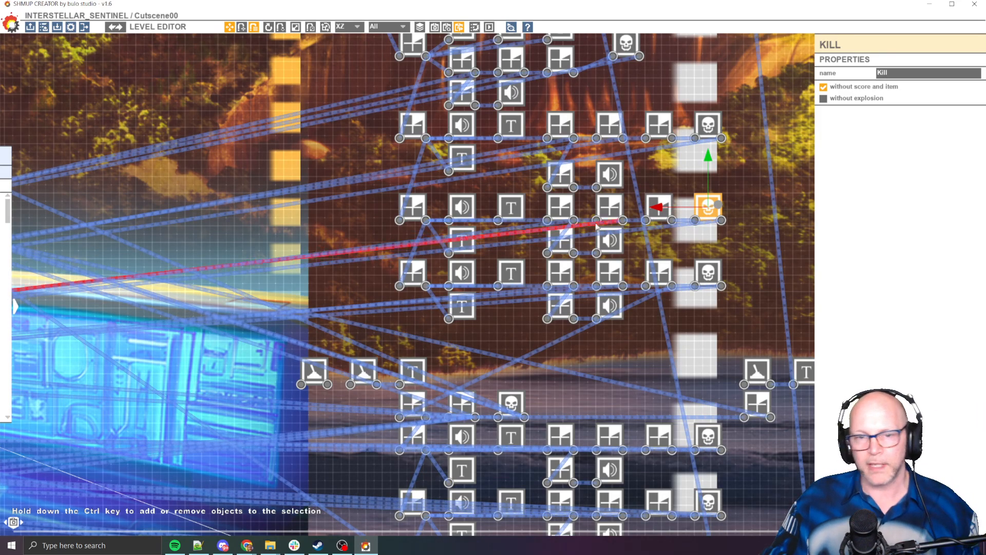
click(508, 208)
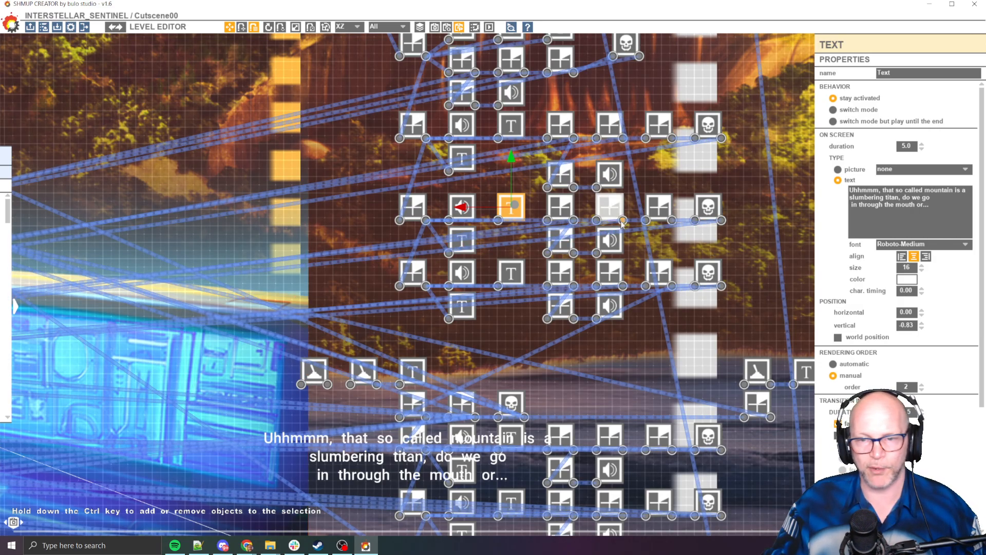
Step: Examine the settings of the subtitle backing picture beneath the second dialogue row
scroll(450, 288, down, 3)
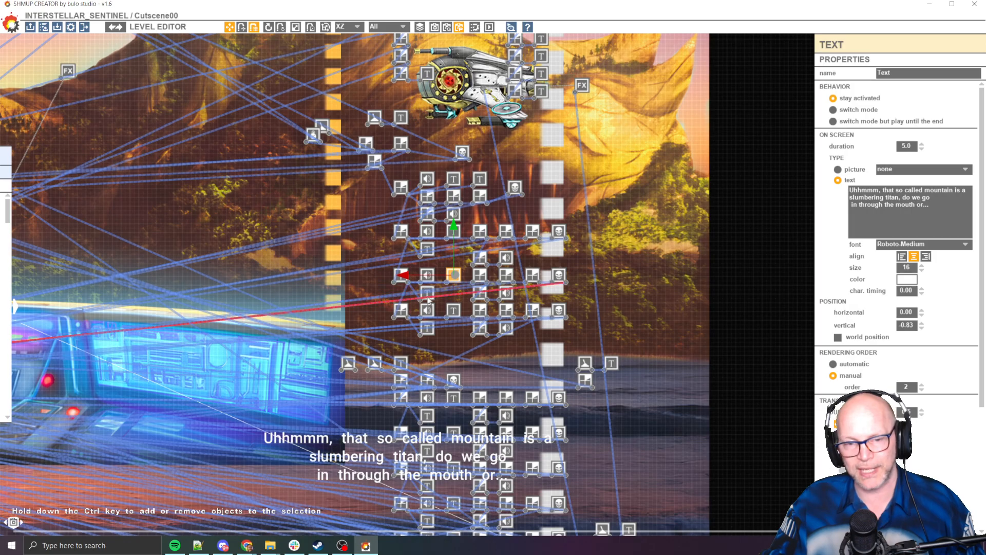
click(427, 297)
click(430, 299)
middle_drag(445, 312, 455, 283)
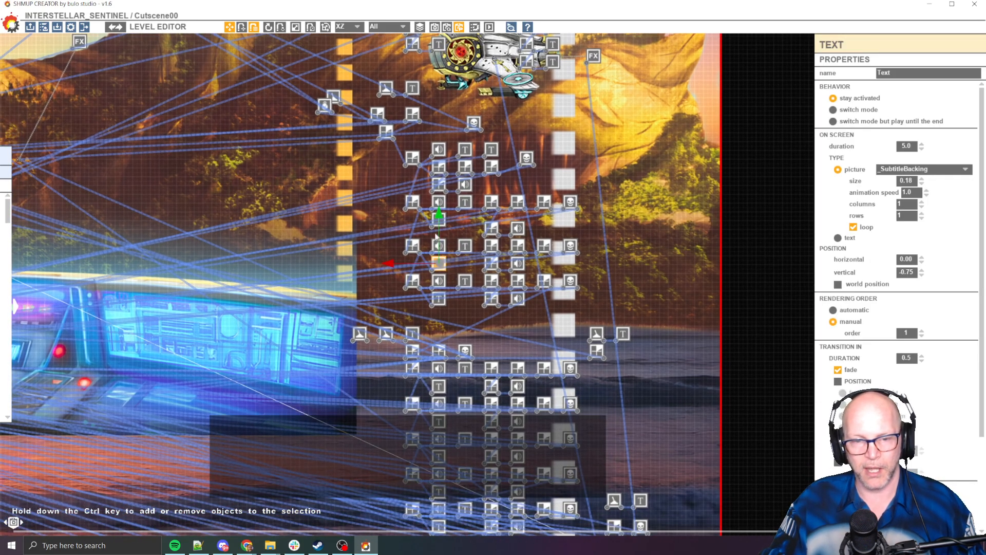
Step: Inspect the CS_Intro_VO_DBK_02 sound node and the kill node at the end of its row
click(439, 282)
scroll(449, 287, up, 2)
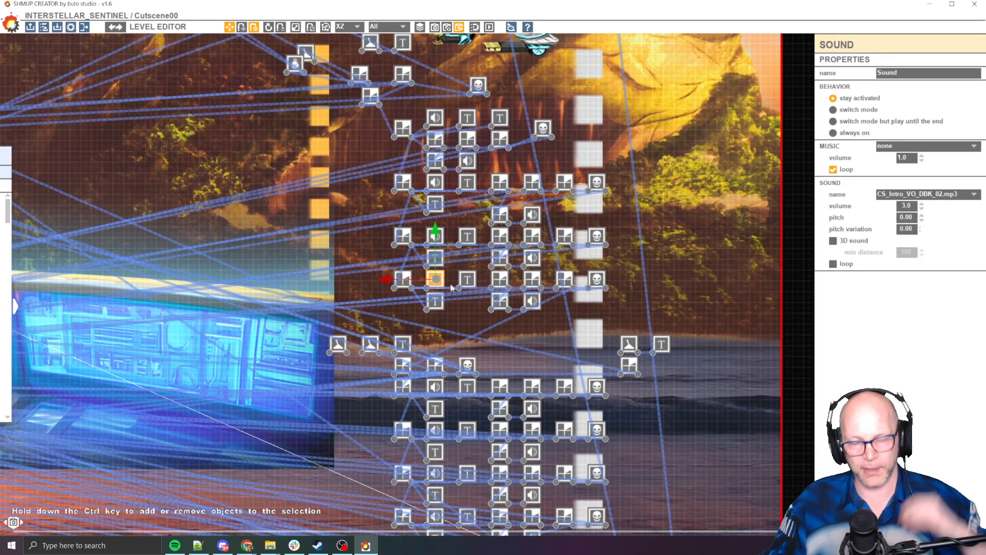
scroll(599, 268, up, 2)
click(598, 281)
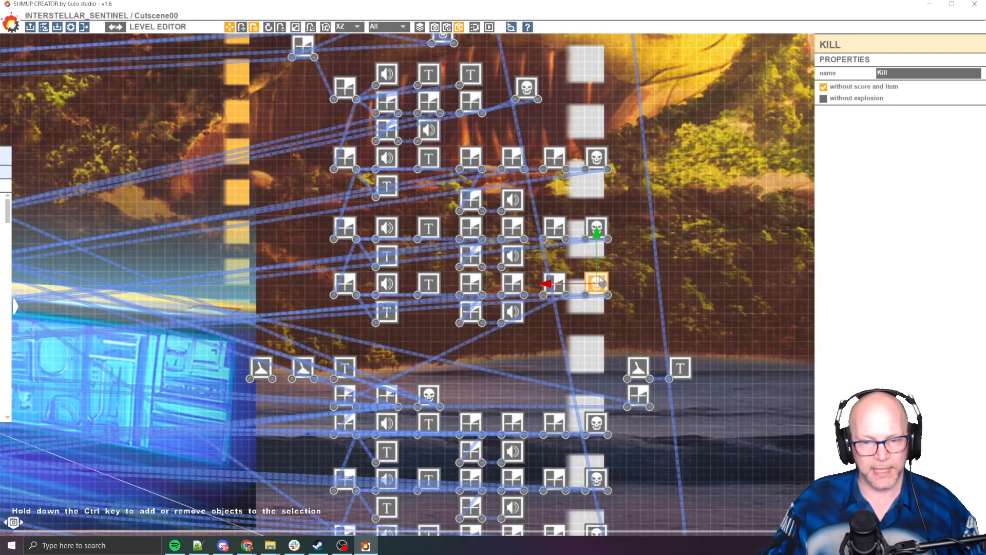
click(573, 245)
Step: Separate the stacked Zayphlen mini portraits by moving two copies from the cockpit console's left side to above the console
middle_drag(154, 360, 497, 267)
scroll(406, 288, down, 6)
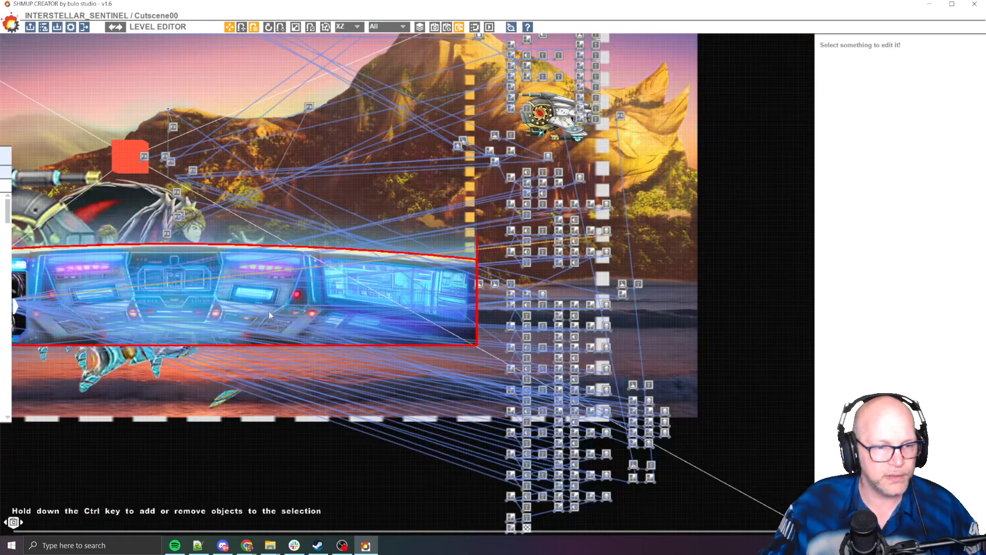
middle_drag(62, 308, 341, 317)
scroll(251, 319, up, 6)
scroll(468, 368, down, 3)
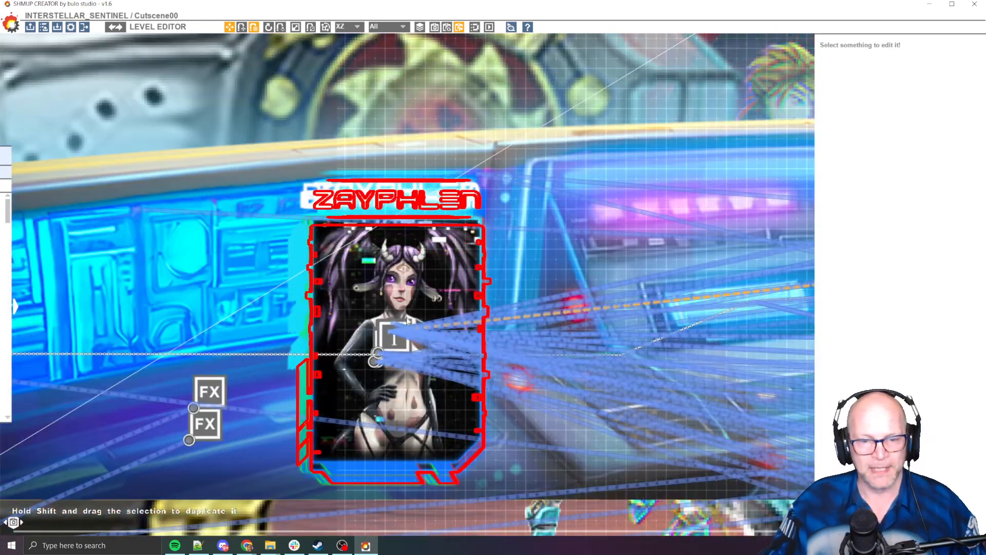
middle_drag(467, 368, 402, 314)
scroll(401, 315, down, 2)
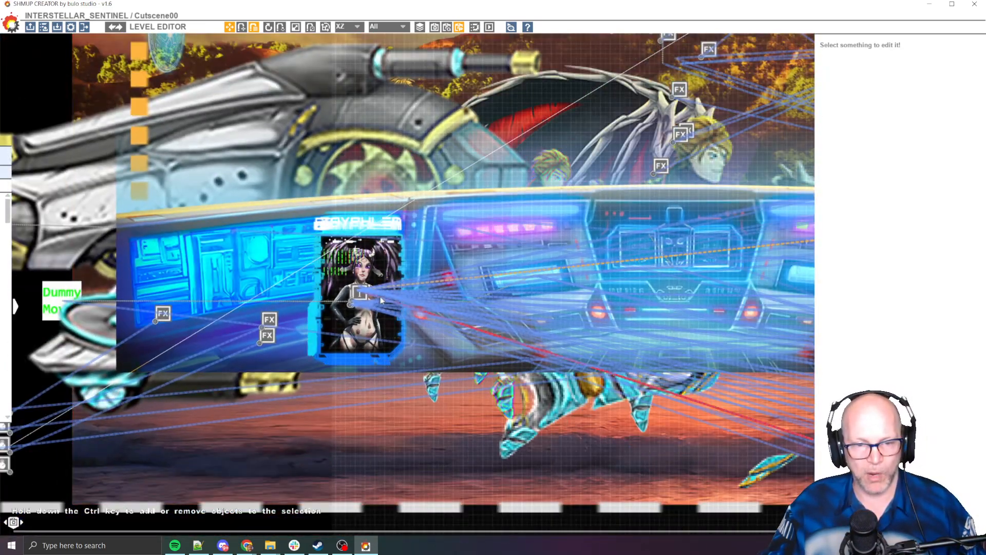
click(378, 258)
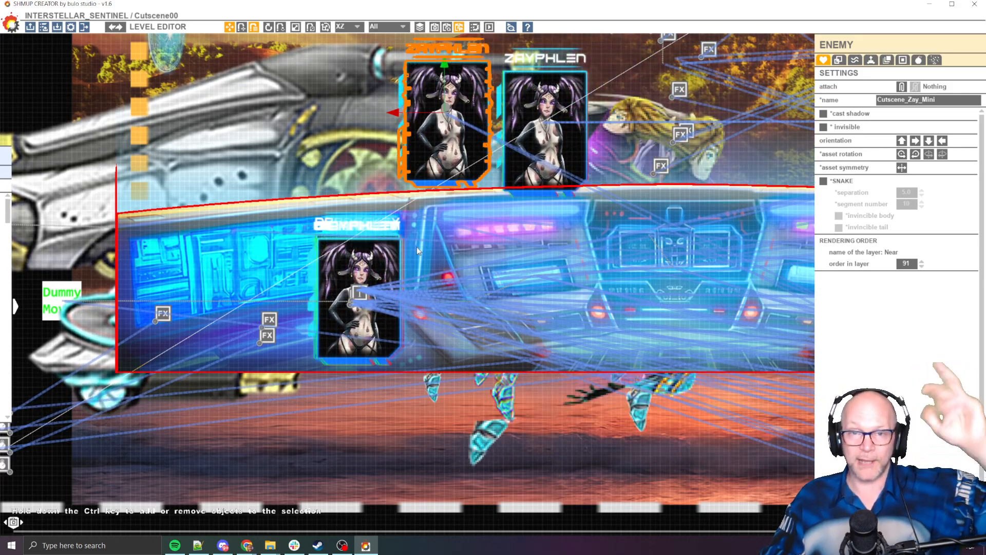
Step: Examine the subtitle text node with the "Funny, Loki" line and the text node below it
middle_drag(634, 337, 405, 335)
scroll(405, 335, down, 5)
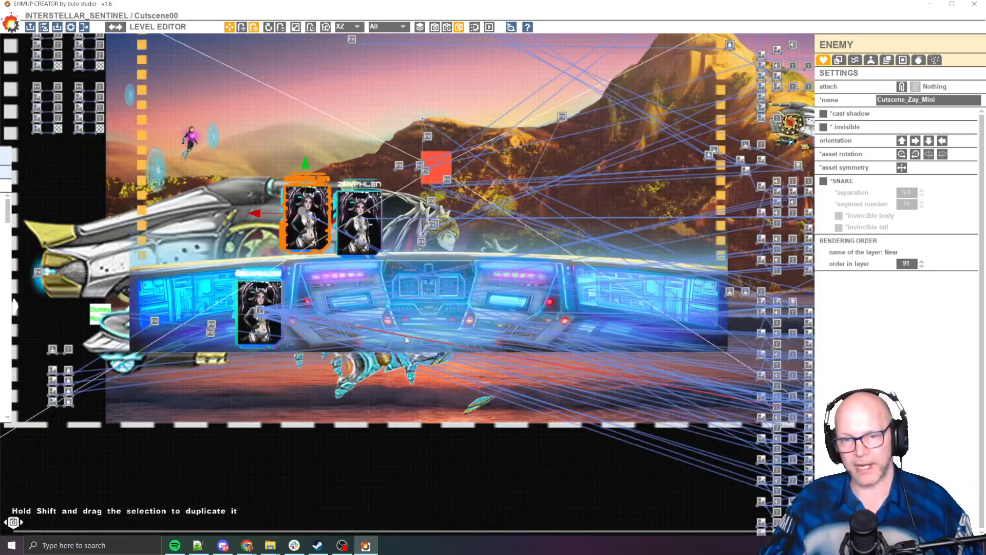
middle_drag(567, 290, 350, 333)
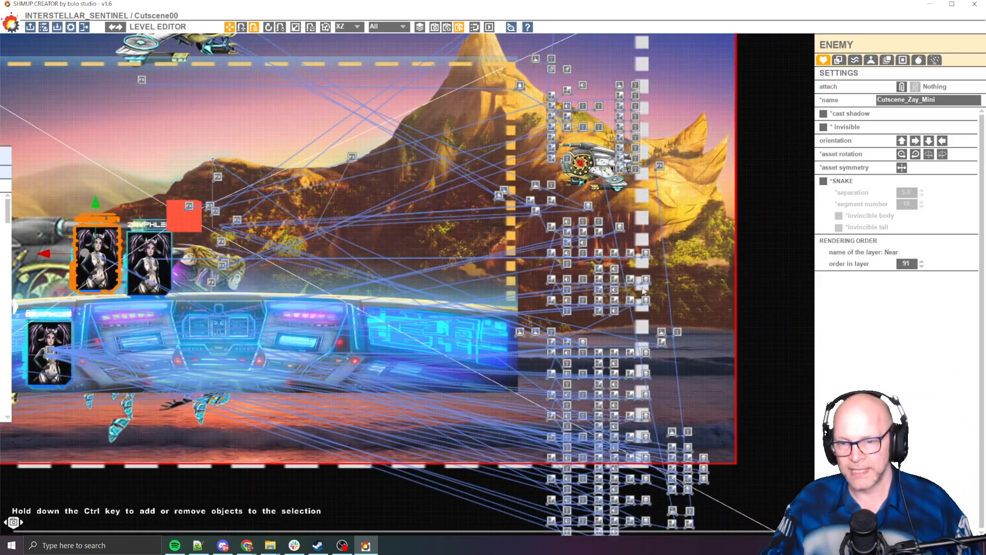
middle_drag(645, 233, 579, 235)
scroll(469, 291, up, 4)
click(466, 287)
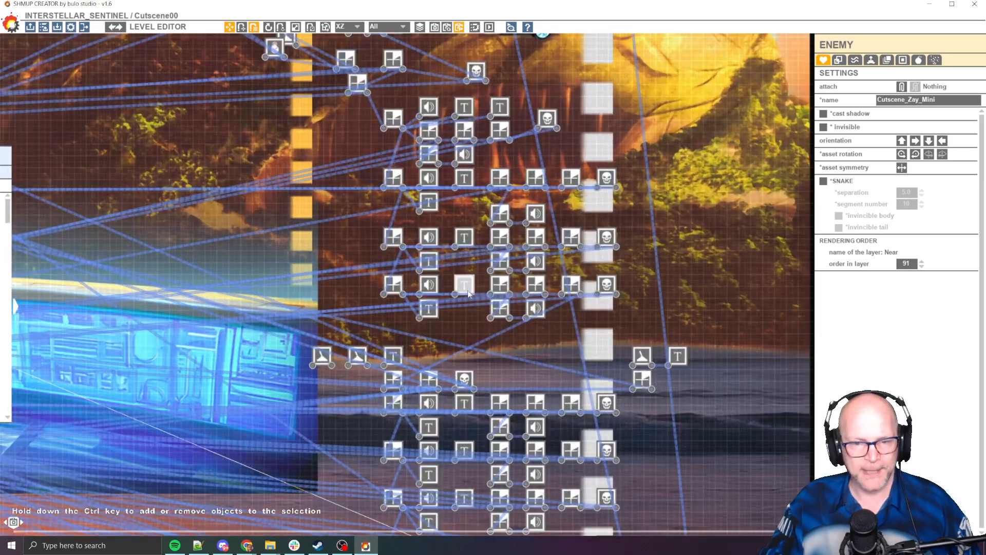
middle_drag(447, 325, 474, 258)
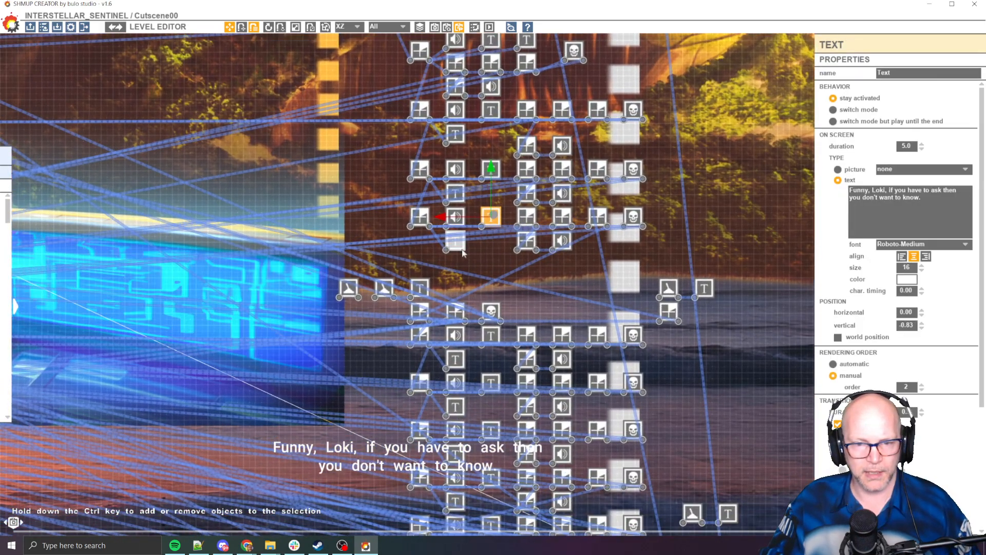
click(456, 243)
scroll(484, 301, up, 1)
click(476, 272)
Step: Play-test the cutscene, then stop the preview and return to editing the level
middle_drag(468, 295, 517, 381)
scroll(545, 224, down, 2)
scroll(518, 381, down, 3)
key(space)
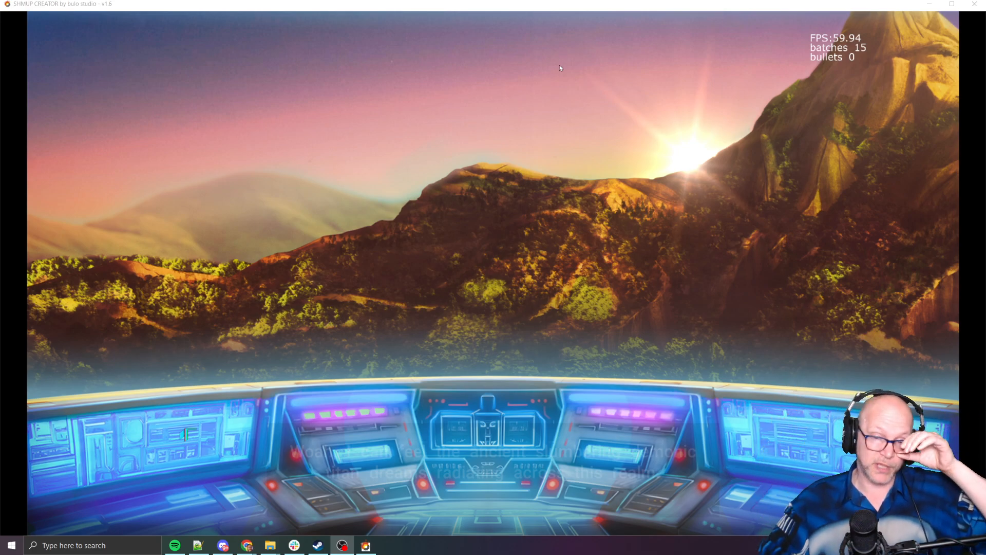
click(522, 131)
key(Escape)
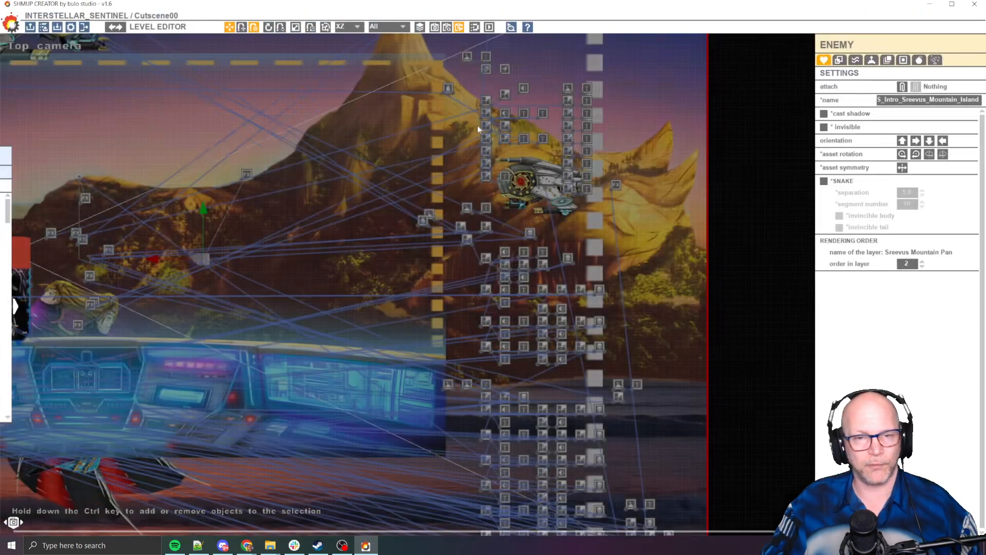
Step: Move the VeilPiercerStarship_Gold ship over the mountain to the Background layer
click(420, 28)
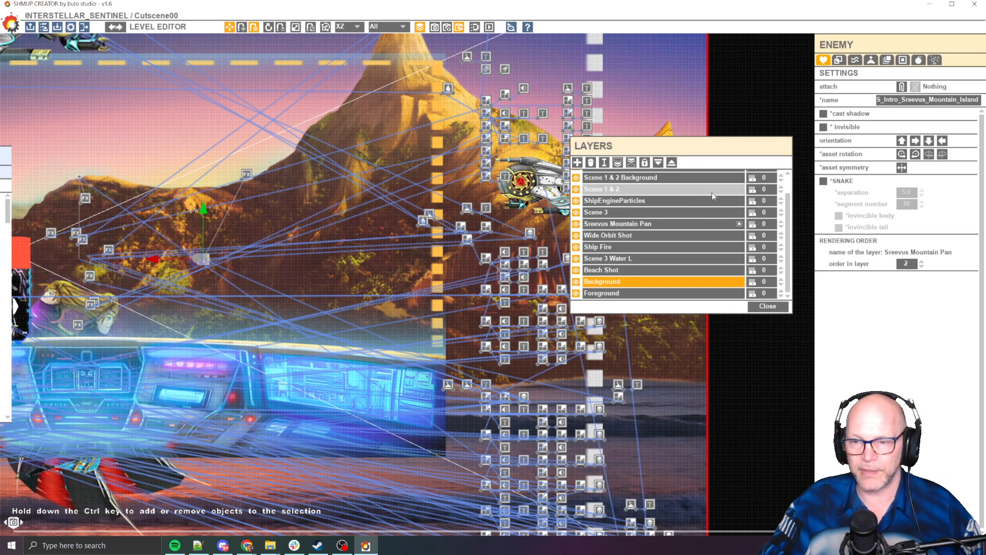
drag(789, 218, 786, 176)
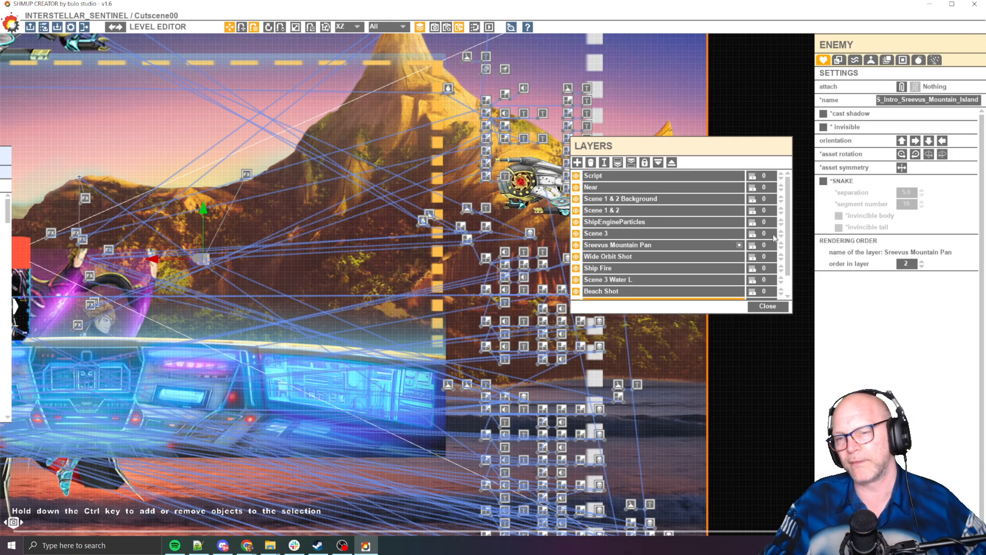
scroll(788, 242, down, 2)
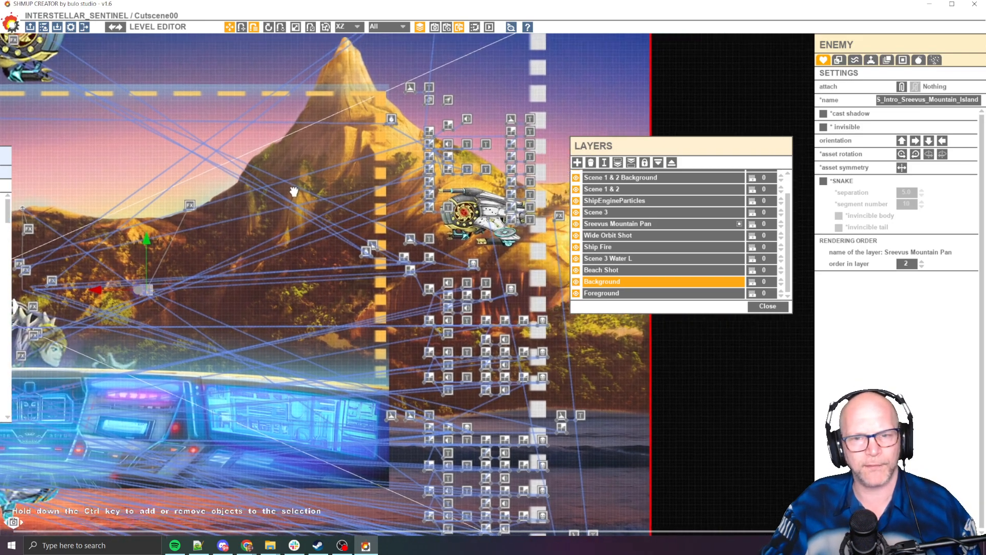
click(446, 196)
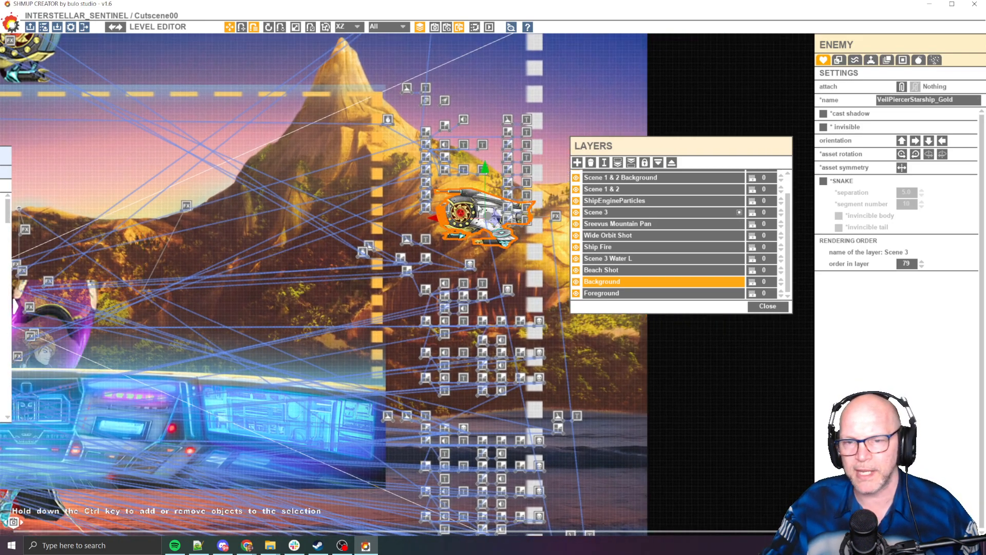
click(461, 215)
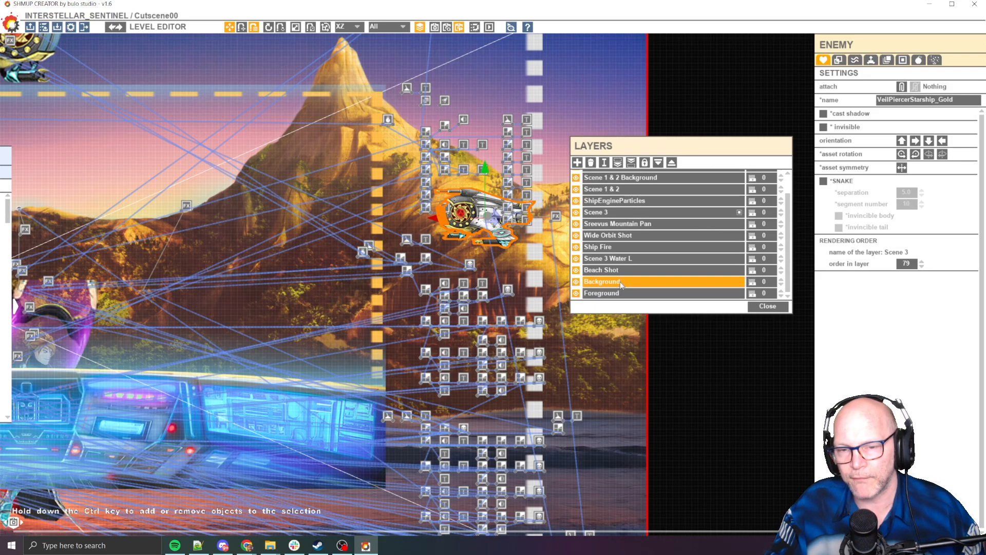
click(618, 163)
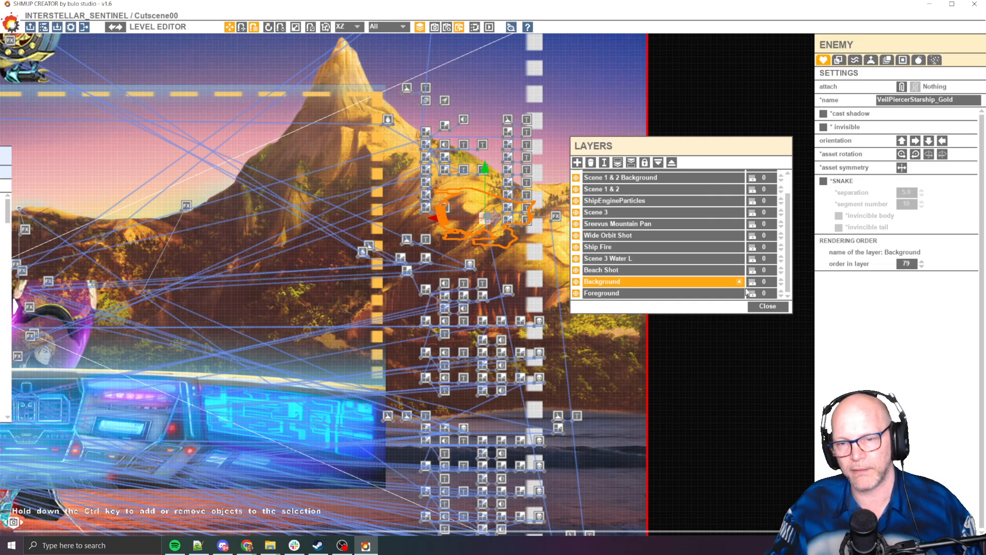
click(768, 306)
click(683, 221)
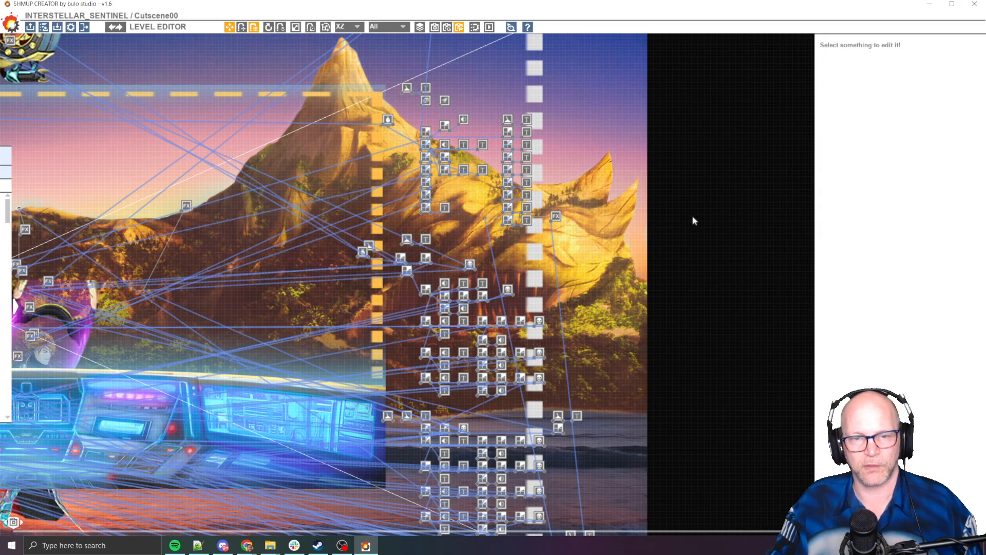
Step: Undo the last action and reload the Cutscene00 level, discarding the unsaved changes
key(ctrl+z)
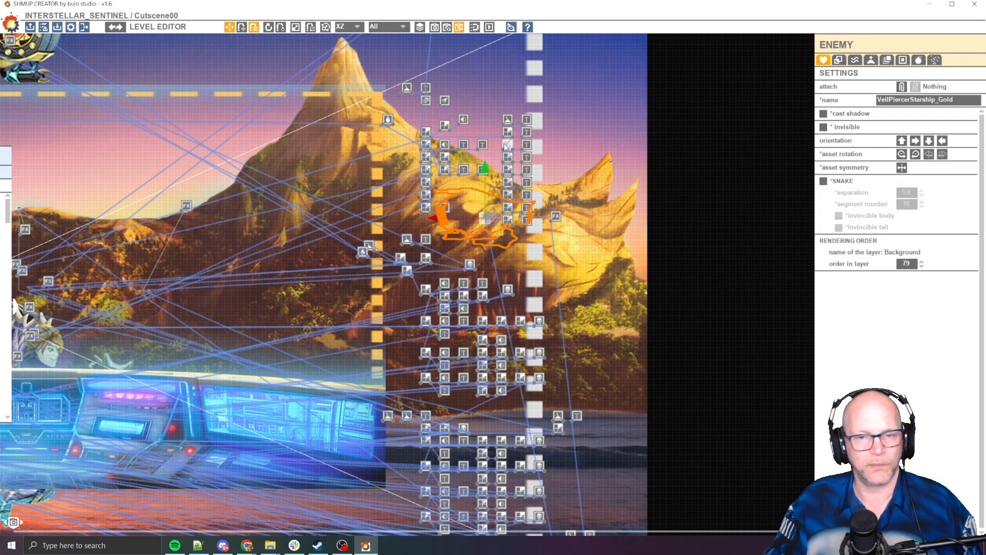
click(45, 30)
click(373, 295)
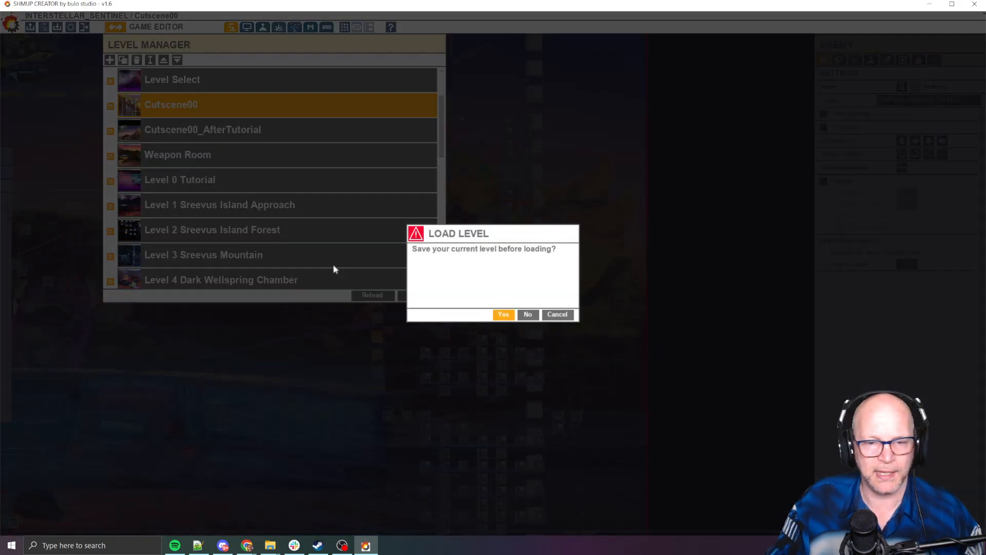
click(529, 314)
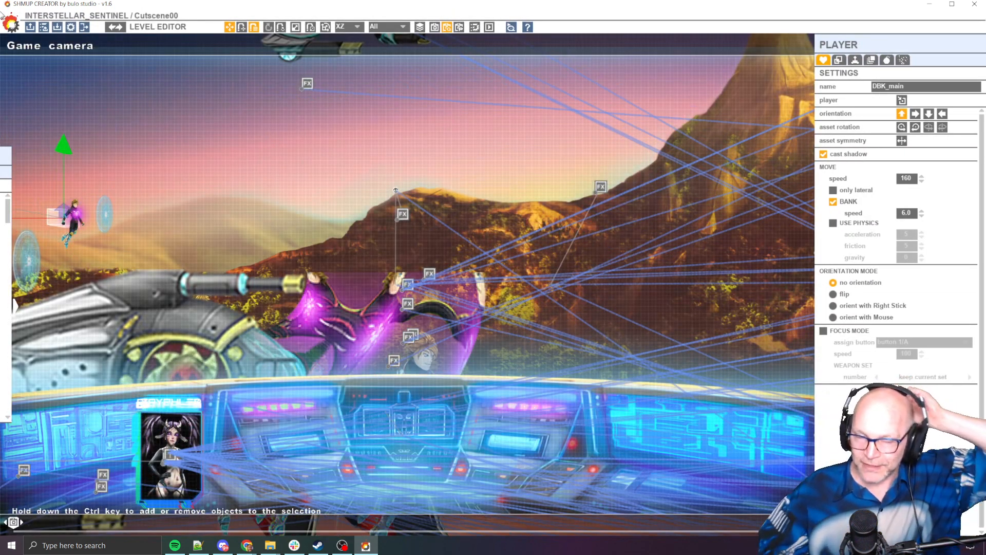
Step: In the top camera view, move the trigger above the mountain's upper countdown nodes up past the level's upper border
click(458, 27)
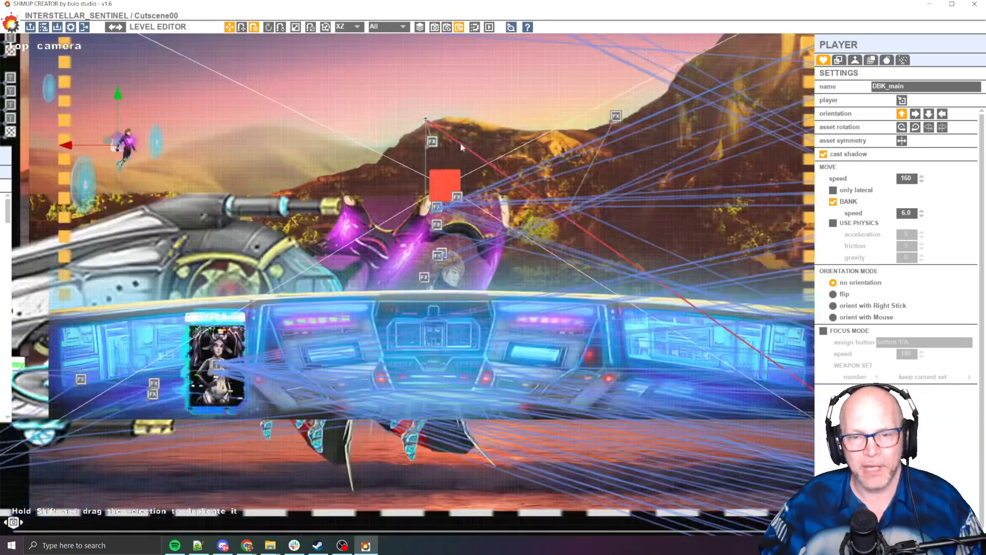
scroll(562, 175, down, 5)
middle_drag(562, 176, 359, 203)
scroll(354, 202, up, 4)
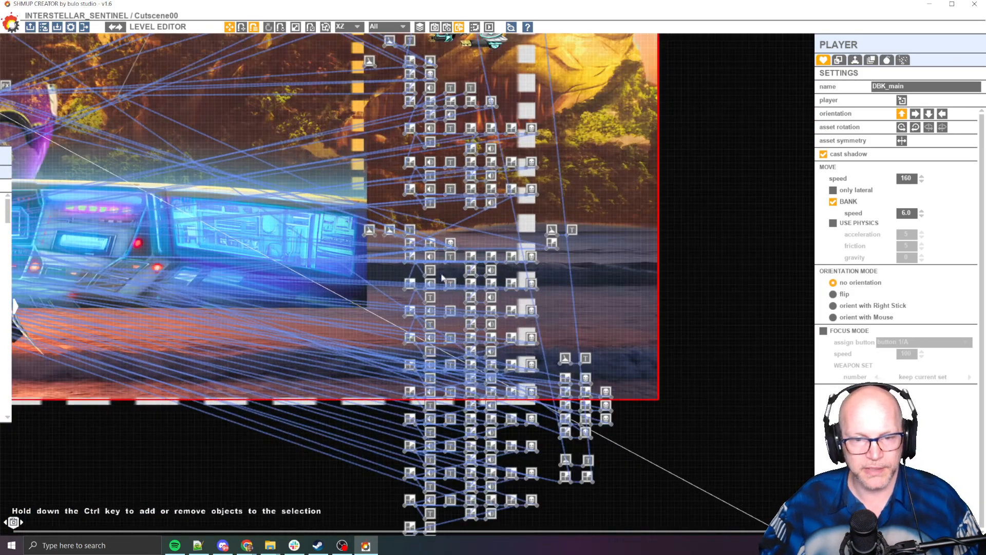
middle_drag(348, 148, 418, 248)
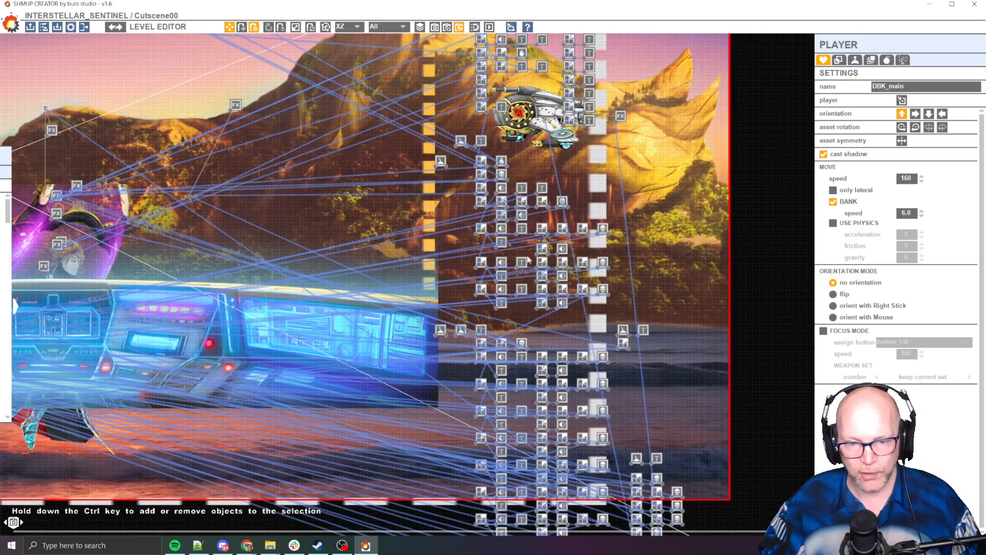
scroll(519, 274, up, 2)
scroll(518, 275, down, 3)
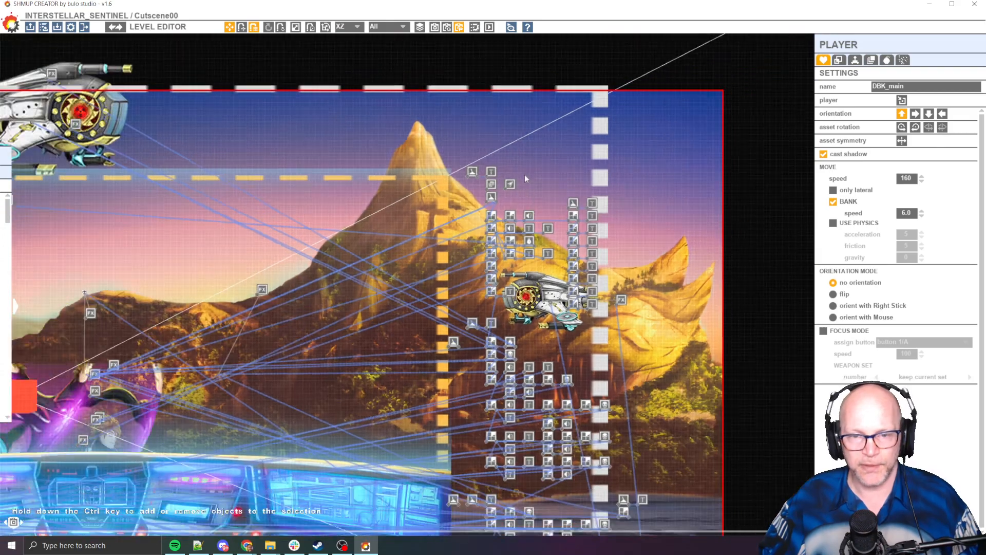
scroll(505, 188, up, 1)
click(487, 199)
drag(487, 199, 493, 39)
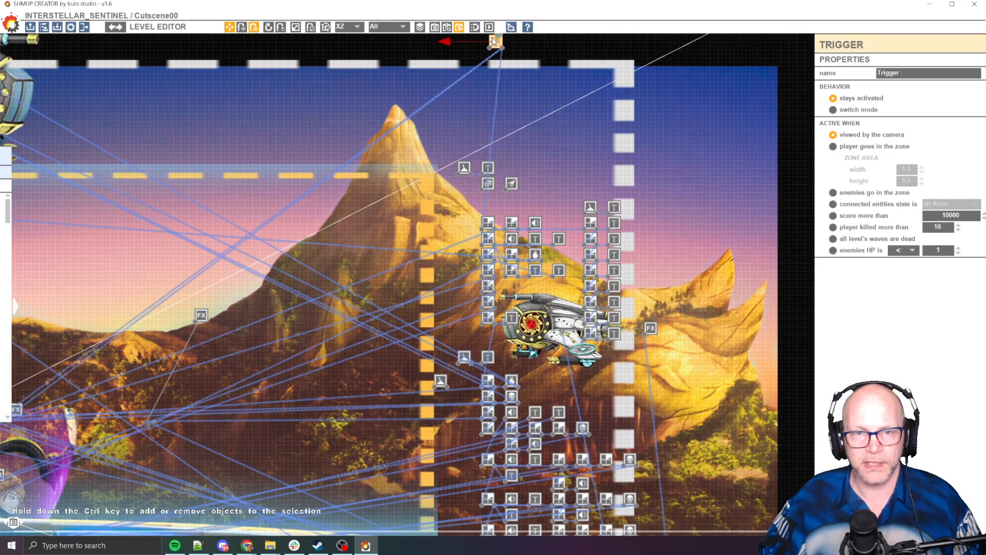
Step: Move the "Scene 3" text node up, out of the row it shares with the two triggers
middle_drag(527, 376, 485, 217)
click(469, 198)
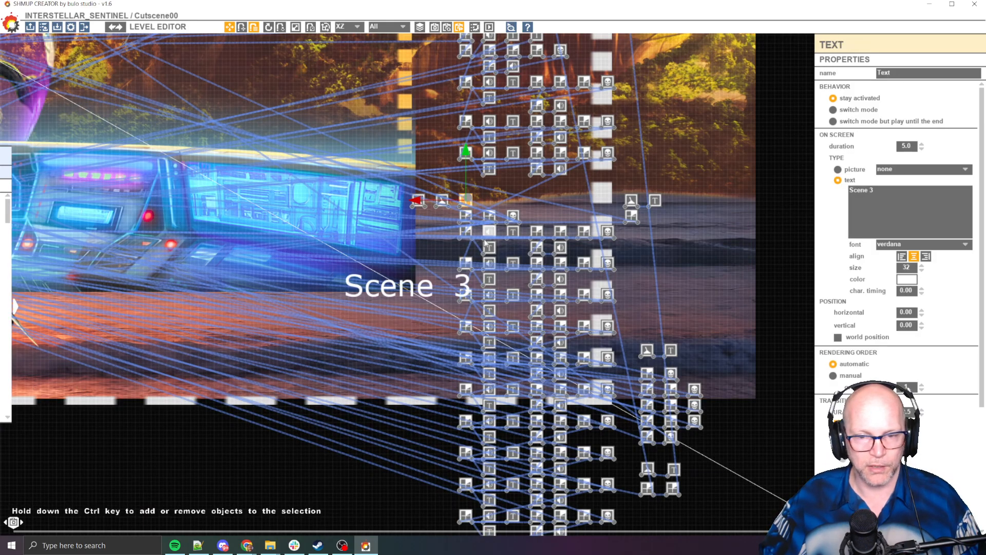
scroll(485, 242, up, 3)
scroll(477, 218, up, 3)
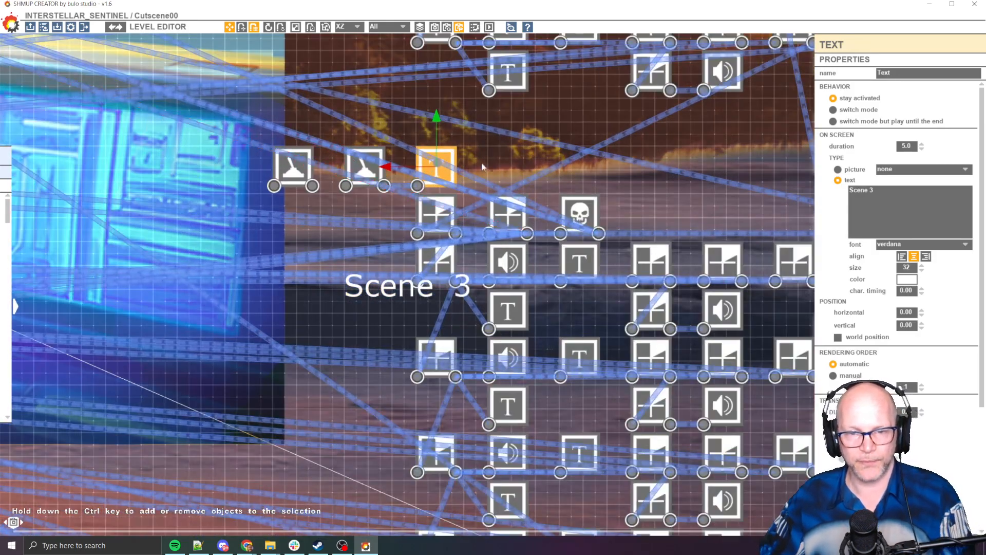
middle_drag(483, 165, 520, 233)
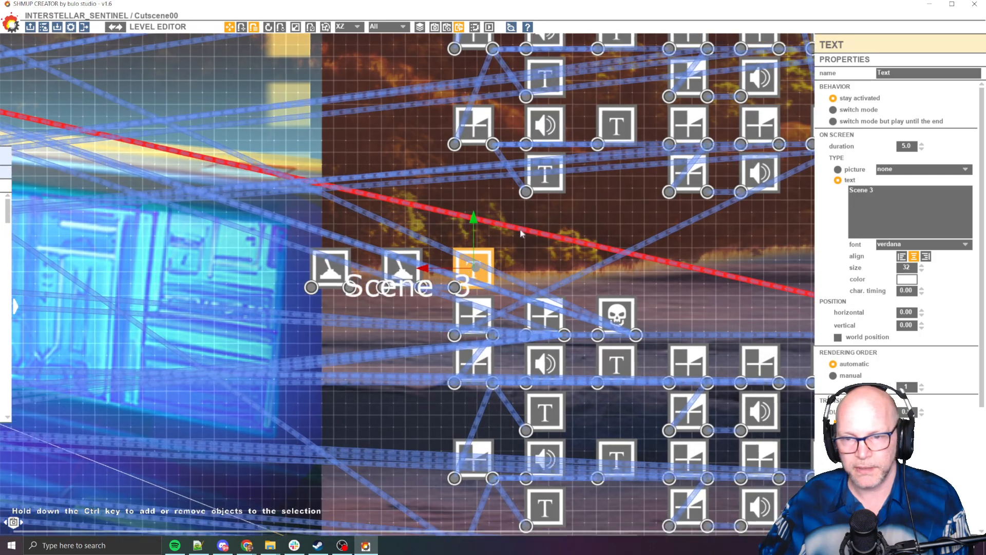
scroll(520, 229, down, 4)
scroll(514, 262, up, 3)
drag(493, 239, 489, 199)
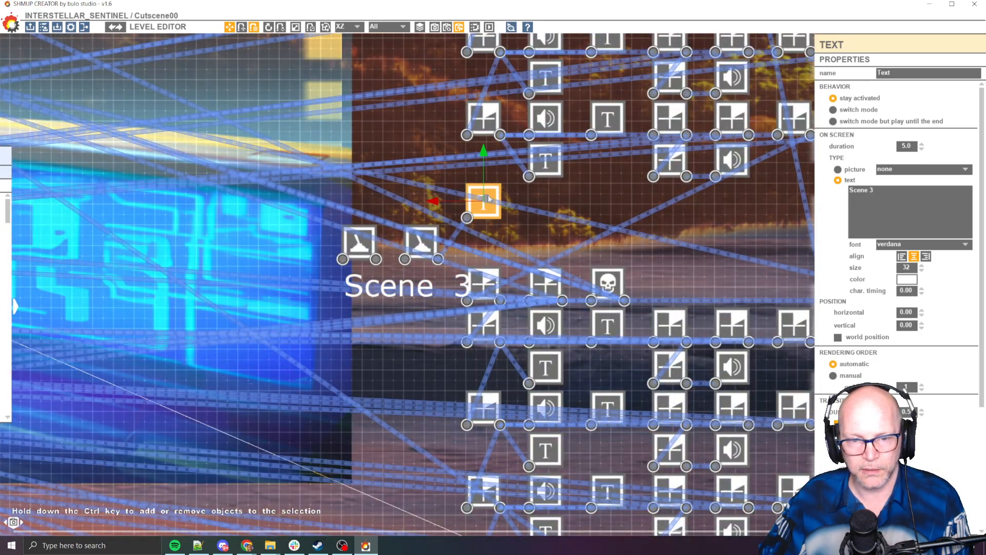
Step: Inspect the "Show Island 6.5s" countdown below the Scene 3 label and the connections around it
mouse_move(478, 280)
mouse_down()
mouse_move(538, 169)
mouse_move(600, 197)
mouse_move(558, 197)
mouse_move(498, 238)
mouse_move(475, 281)
mouse_up()
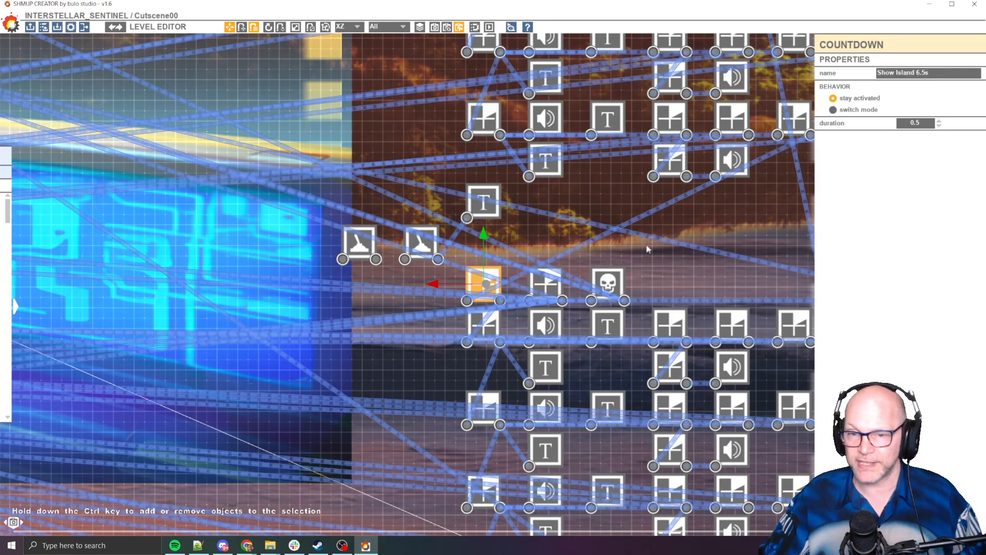
scroll(607, 239, down, 3)
middle_drag(638, 197, 621, 205)
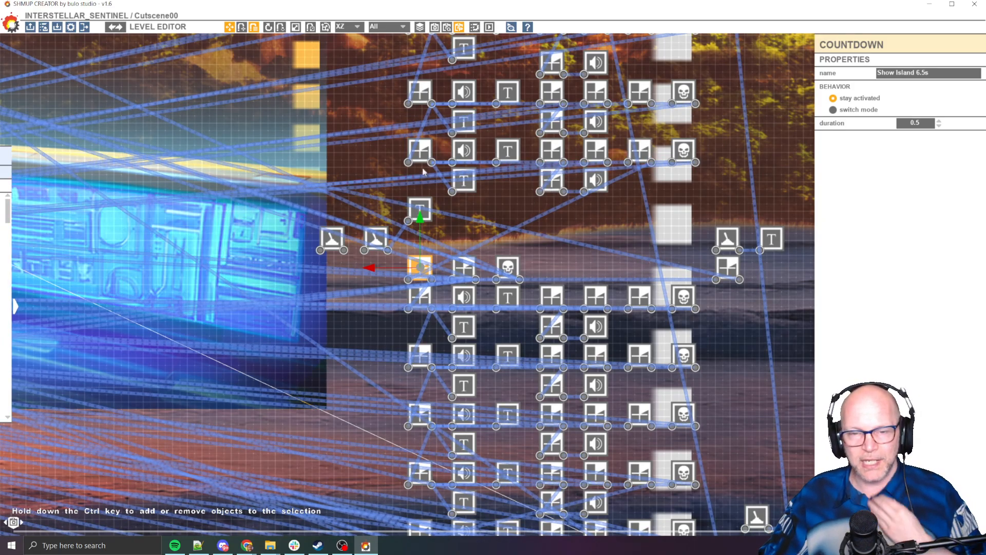
click(565, 205)
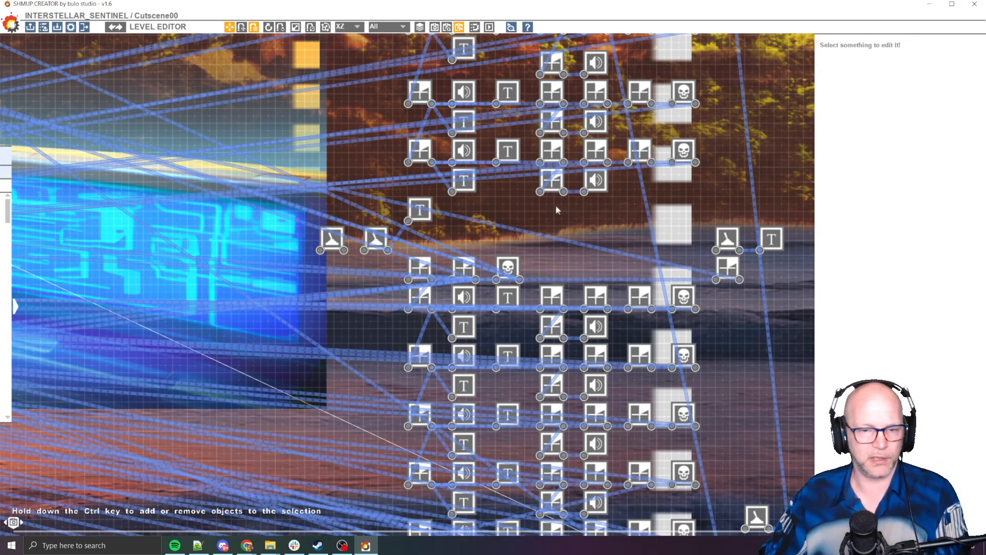
scroll(360, 275, up, 3)
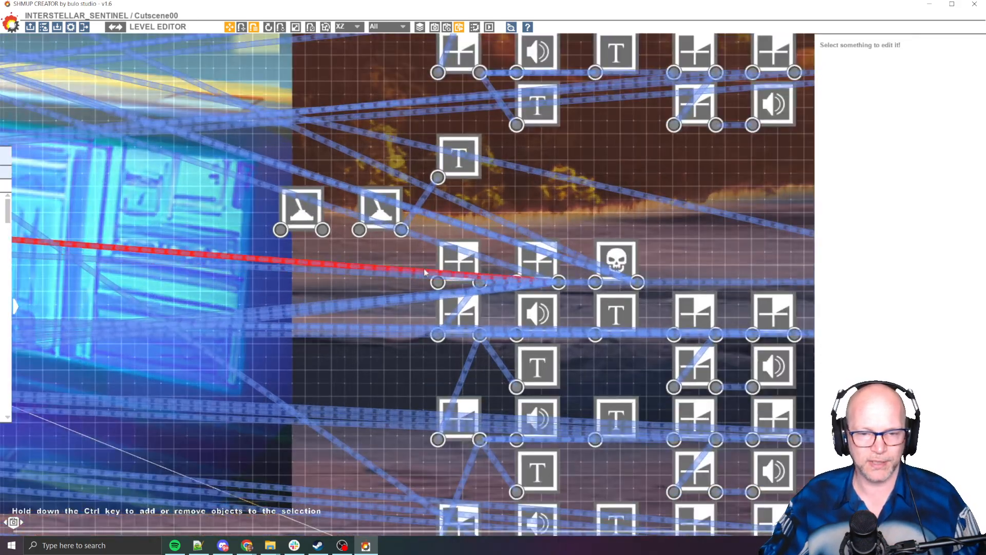
Step: Select the left trigger below the Scene 3 text node and play-test the cutscene to watch the starship's arrival
click(314, 225)
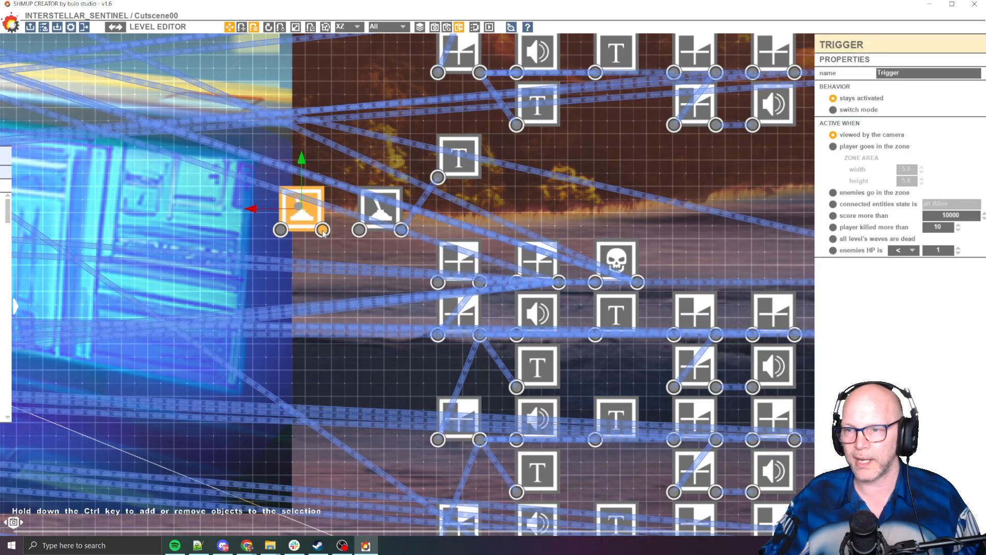
scroll(447, 270, down, 4)
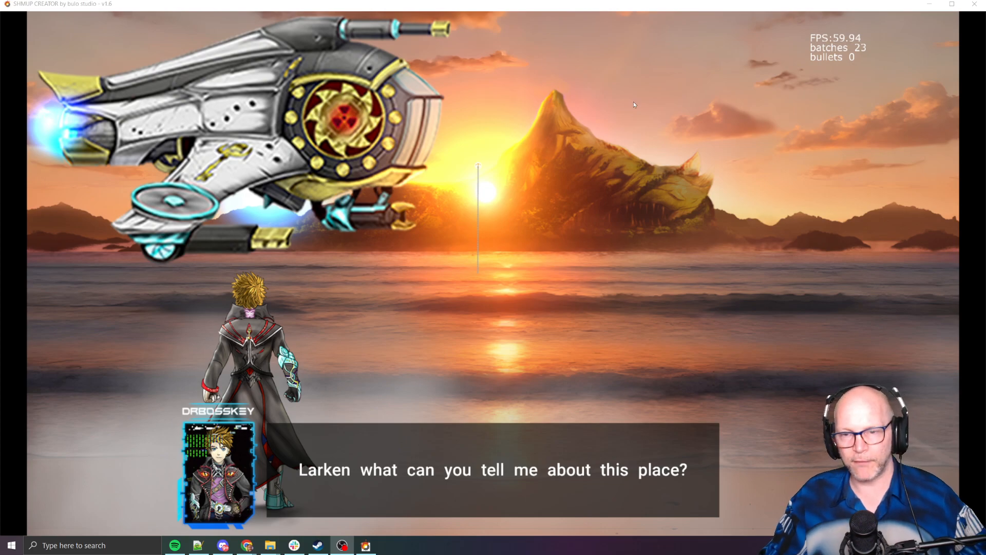
click(402, 331)
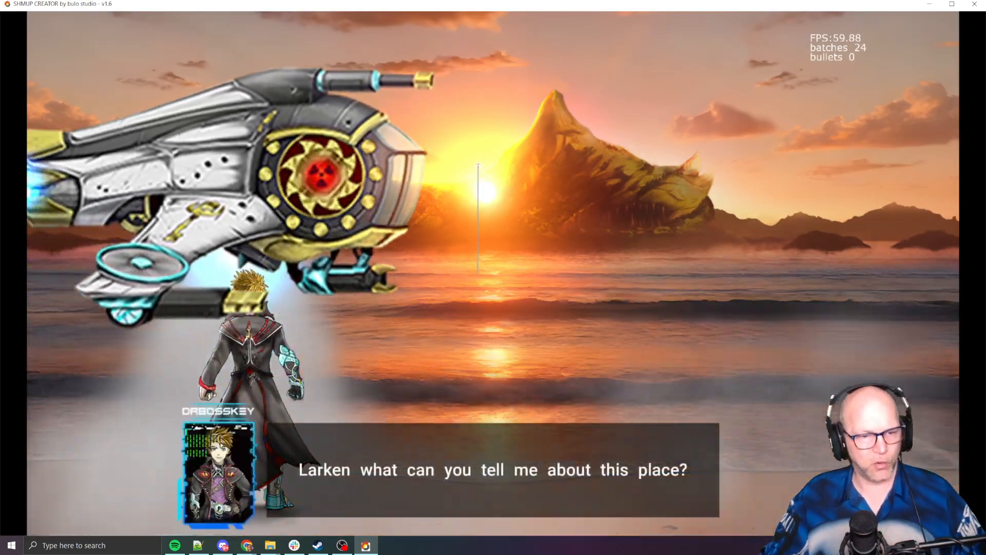
key(Escape)
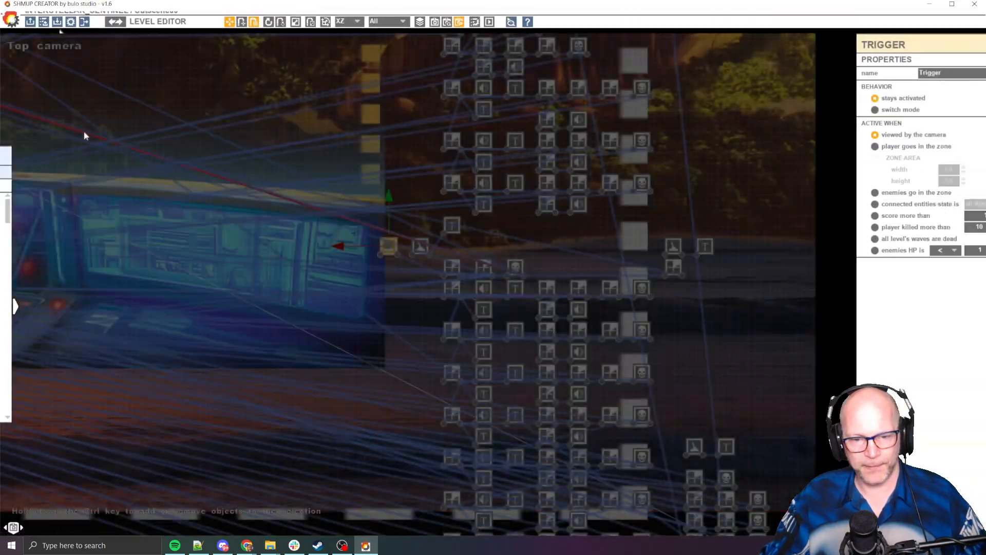
key(F5)
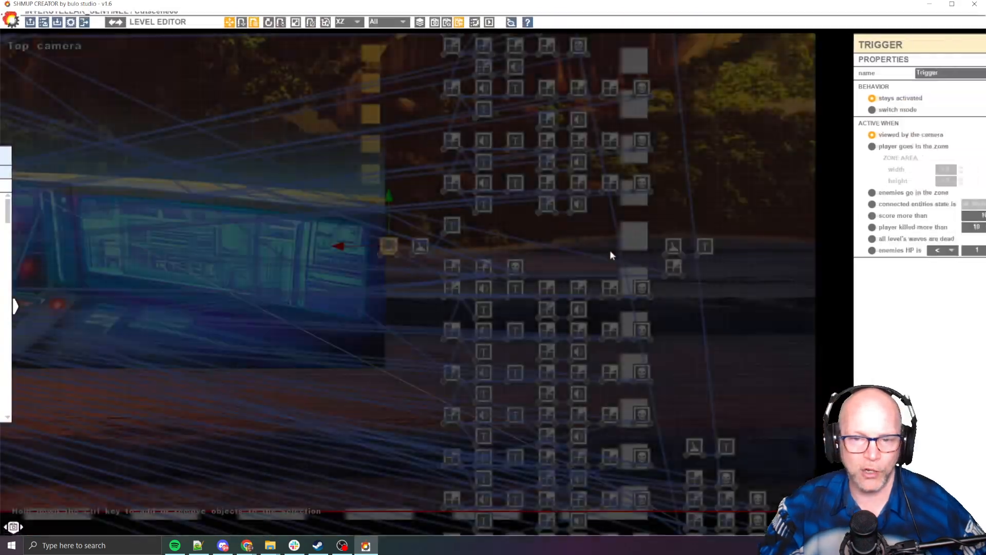
key(Escape)
Step: Select the large VeilPiercerStarship_Gold enemy overlapping the cockpit and display its waypoint settings
middle_drag(237, 249, 551, 238)
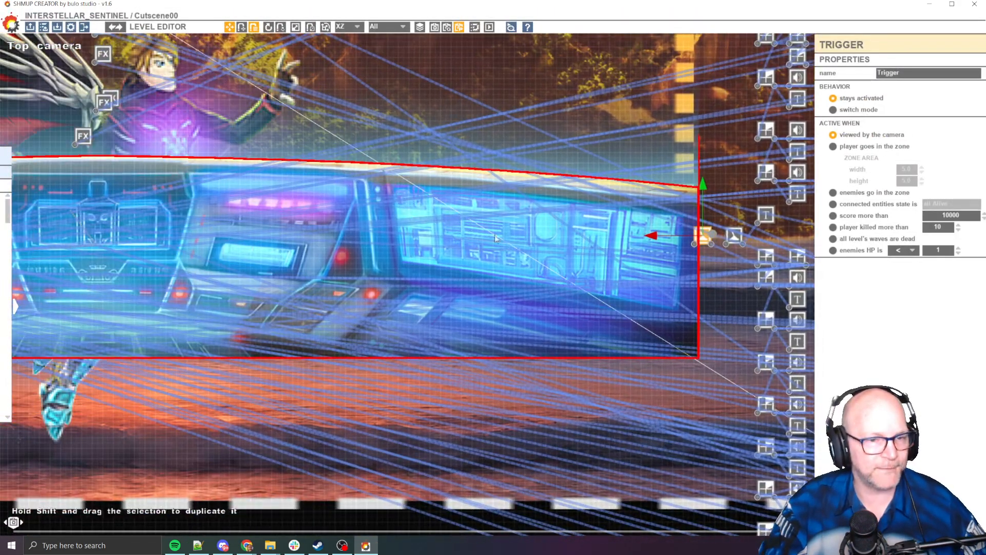
scroll(551, 239, down, 5)
middle_drag(137, 227, 378, 329)
click(361, 285)
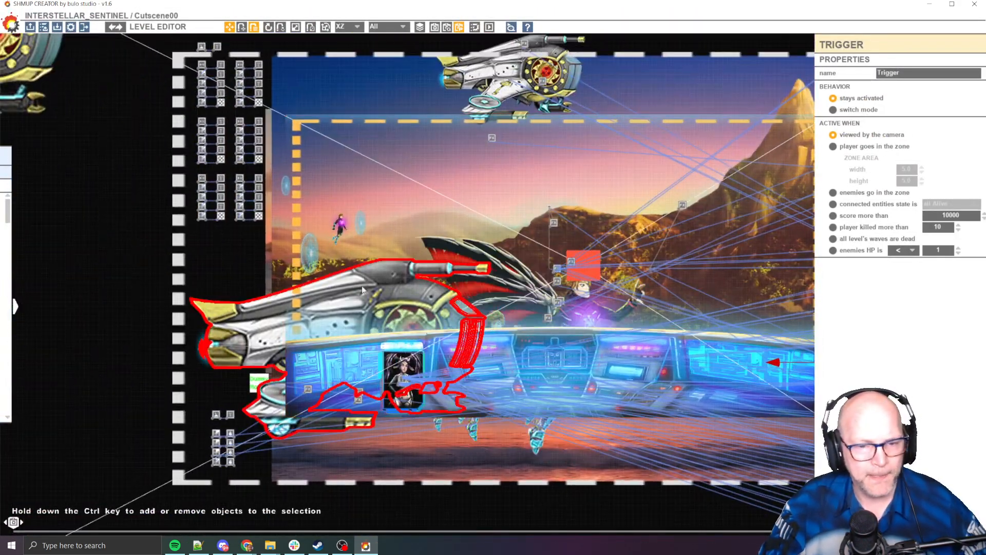
mouse_move(363, 285)
mouse_down()
mouse_move(395, 142)
mouse_move(381, 156)
mouse_move(373, 292)
mouse_up()
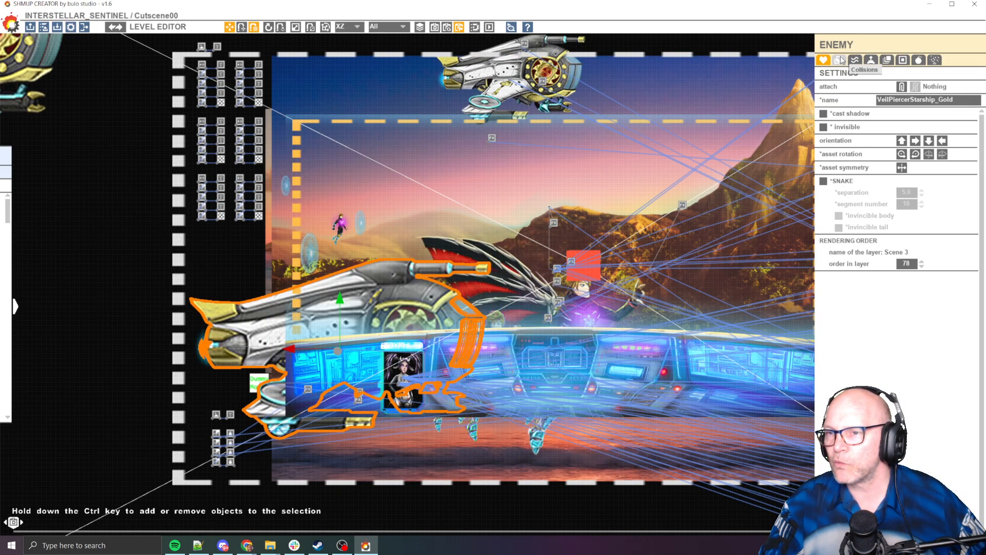
click(904, 60)
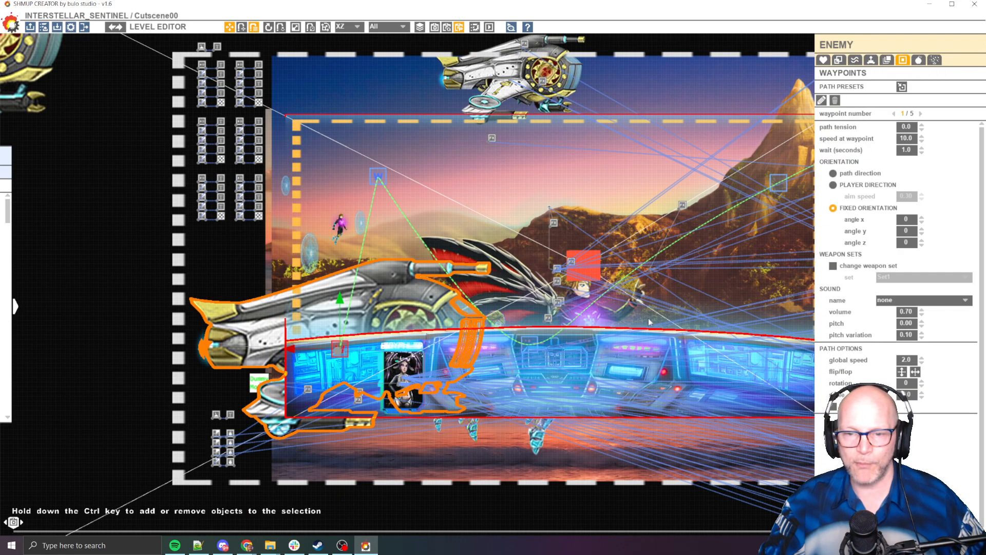
Step: Examine the settings of the starship's first three waypoints and preview its flight path inside the level editor
middle_drag(650, 308, 483, 325)
scroll(483, 324, down, 1)
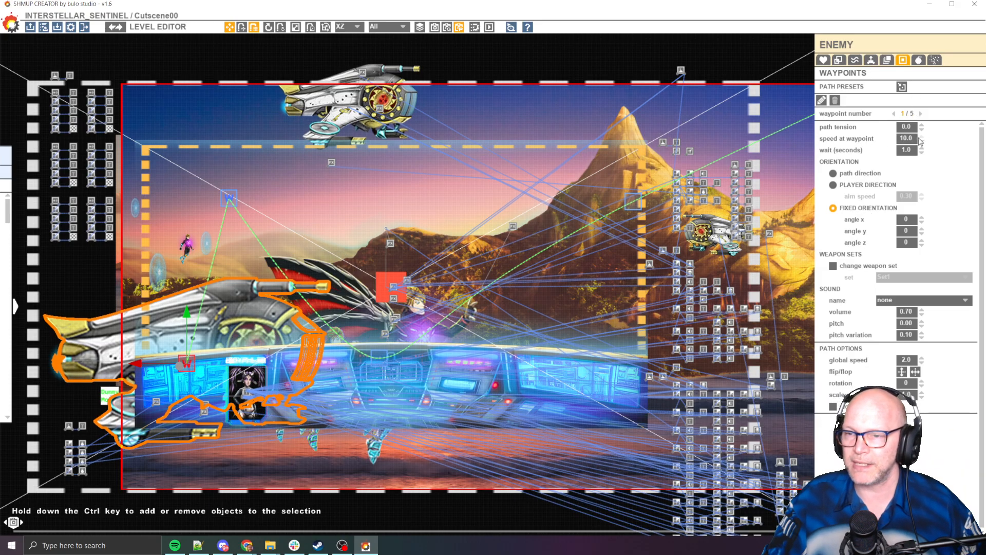
click(921, 114)
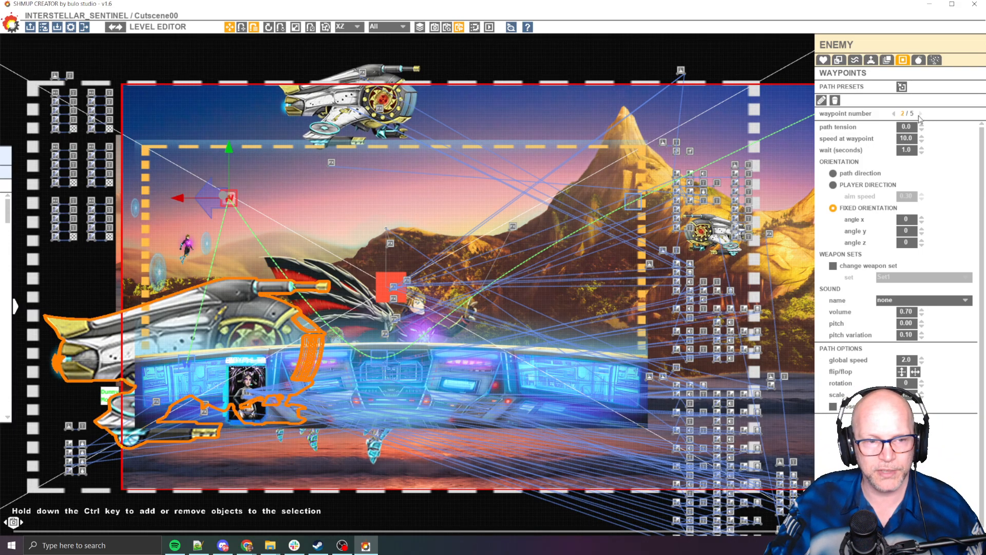
click(920, 114)
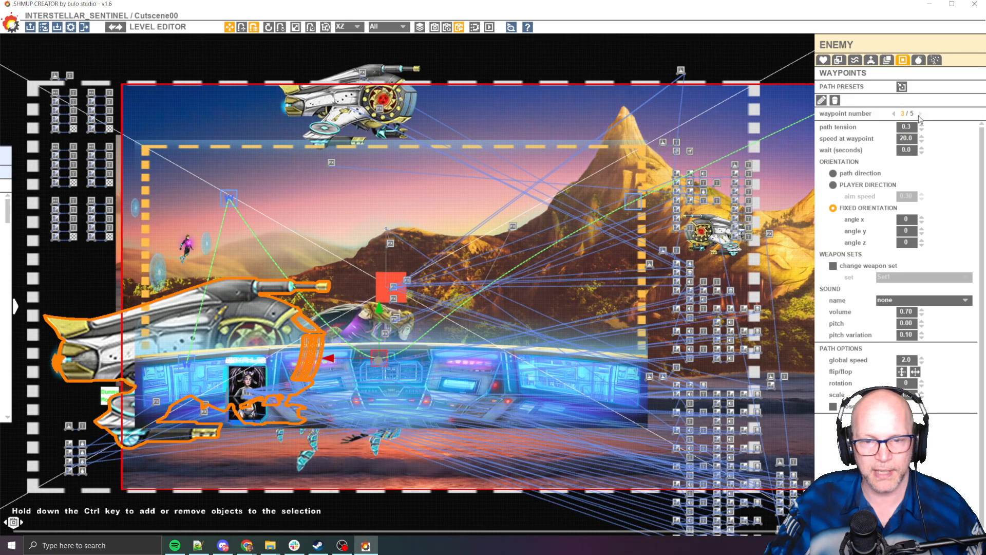
click(894, 114)
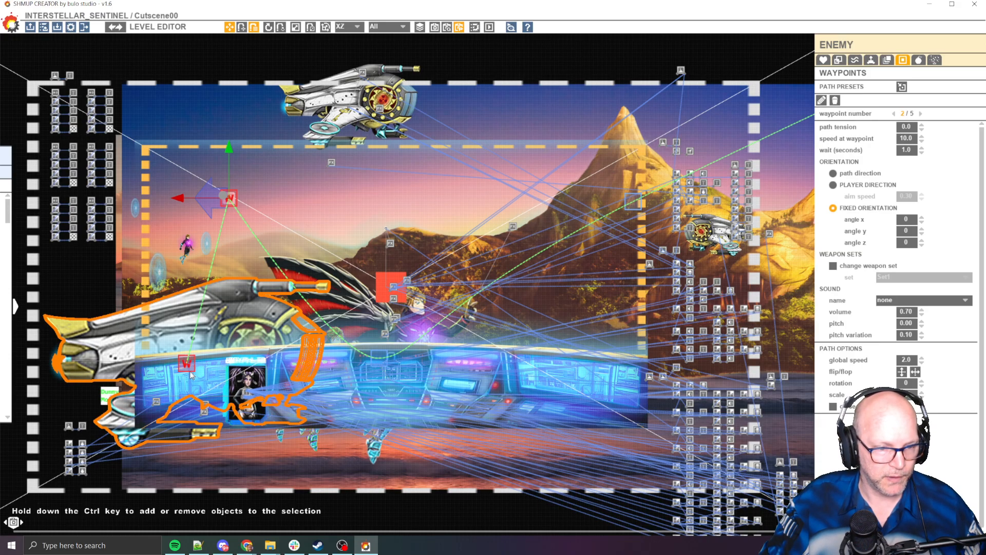
key(space)
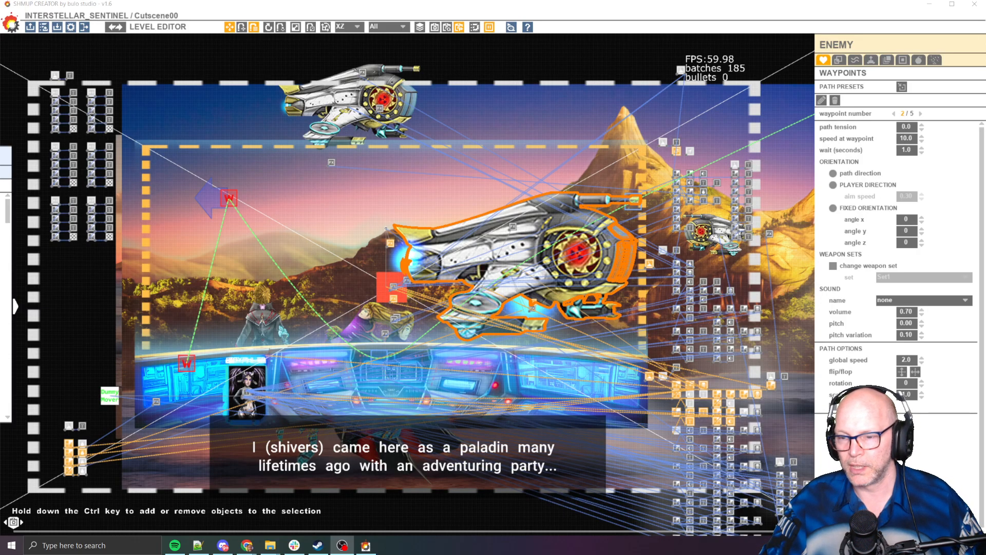
click(489, 27)
Step: Select the starship's last waypoint, far outside the level, and set its Y translation to -200 in the transform editor
scroll(637, 303, down, 3)
middle_drag(682, 290, 466, 443)
scroll(466, 444, down, 3)
middle_drag(653, 318, 577, 319)
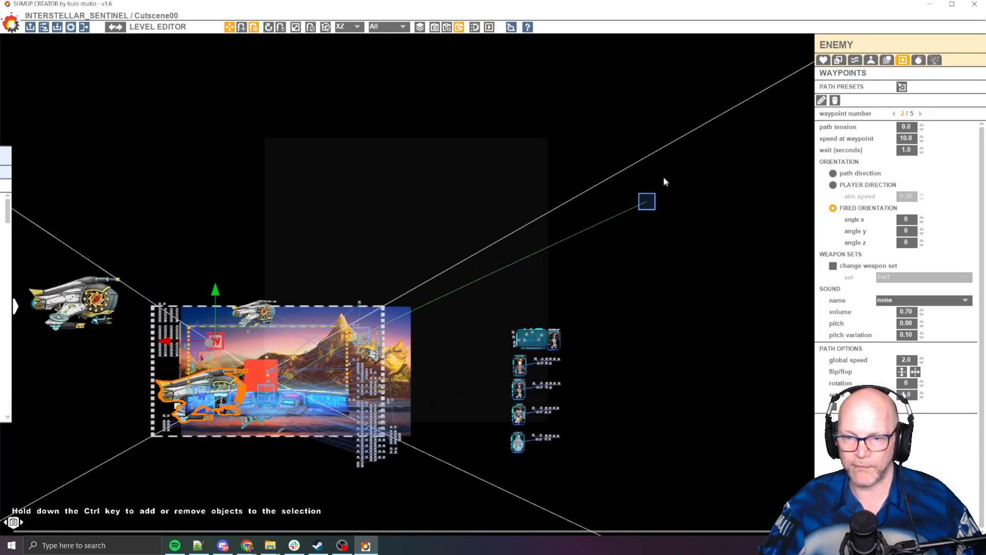
click(648, 202)
middle_drag(526, 265, 621, 236)
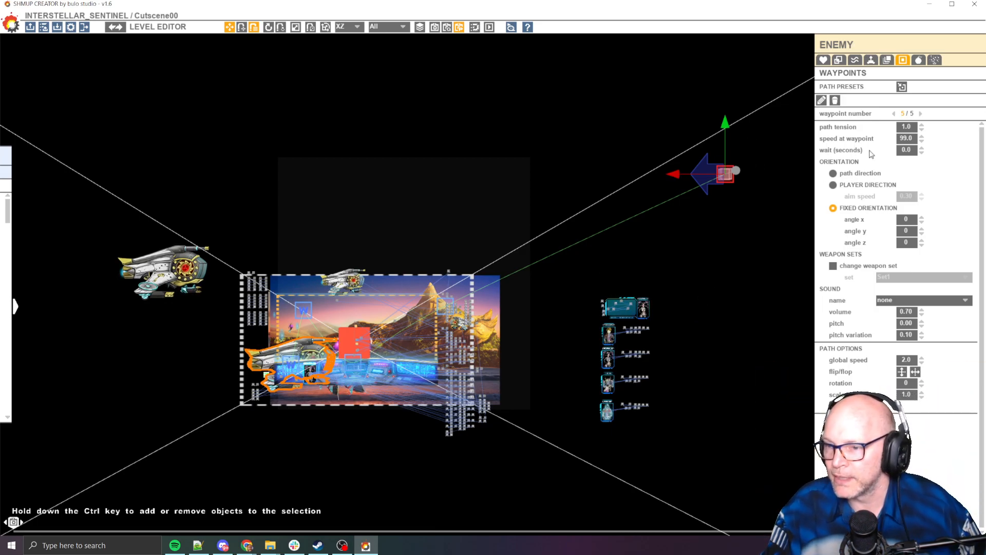
click(326, 27)
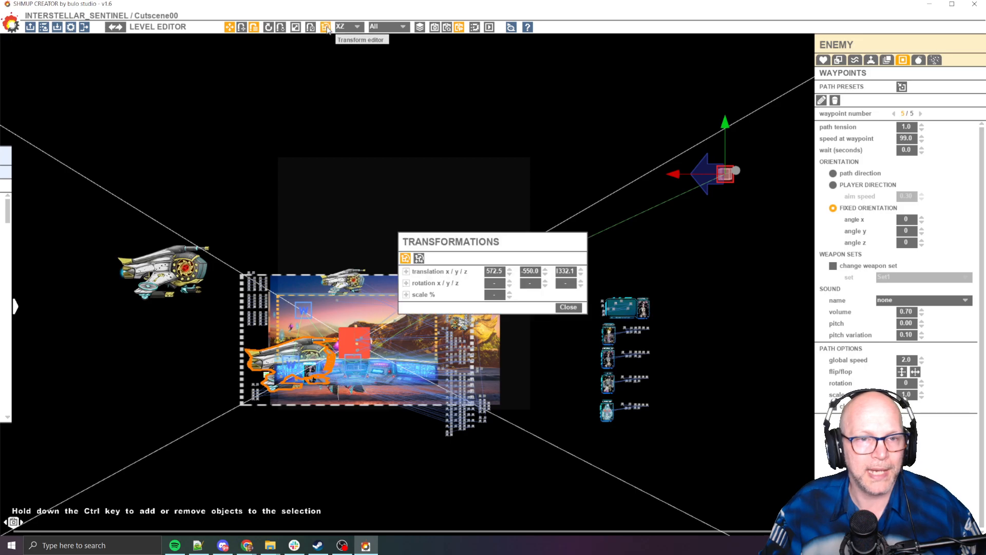
drag(543, 251, 251, 86)
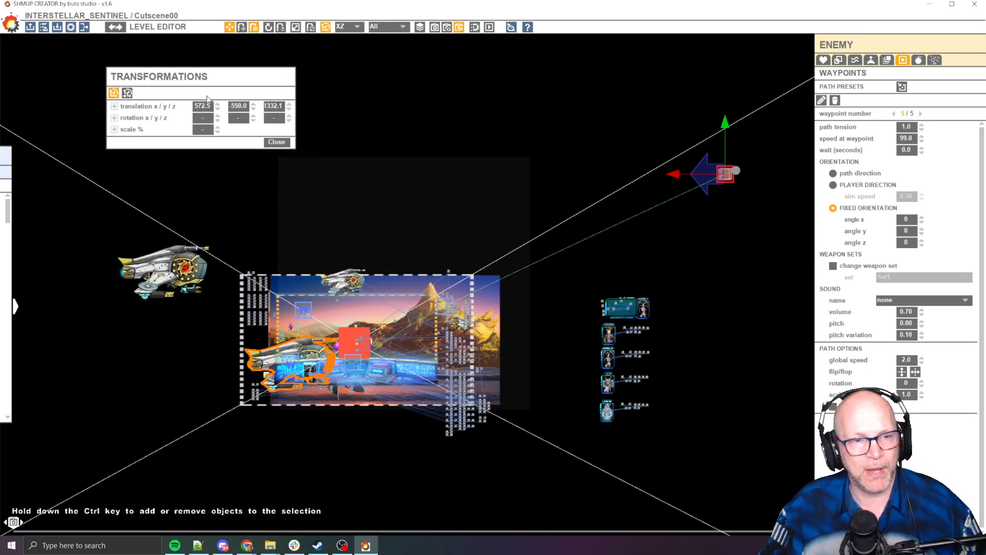
drag(219, 89, 244, 117)
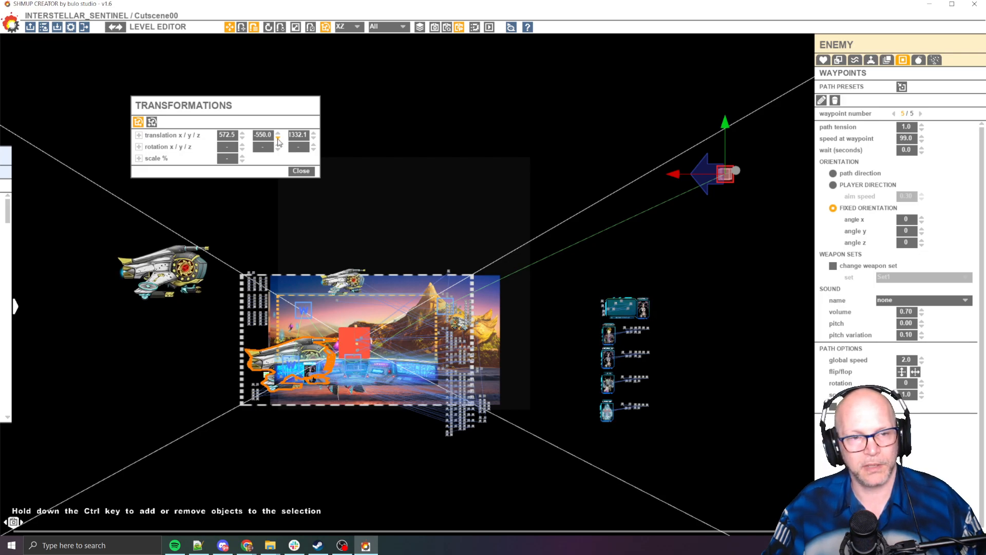
drag(278, 142, 292, 394)
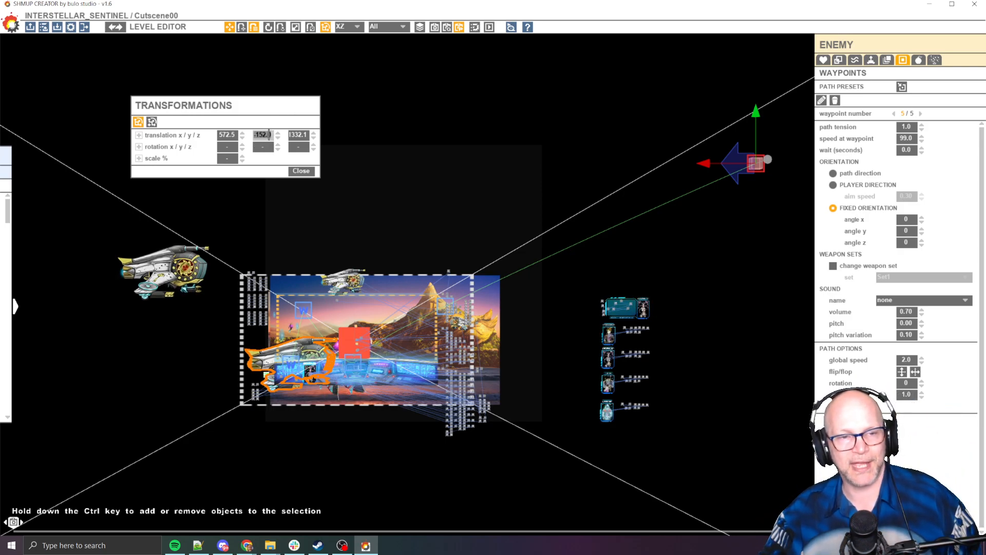
key(Return)
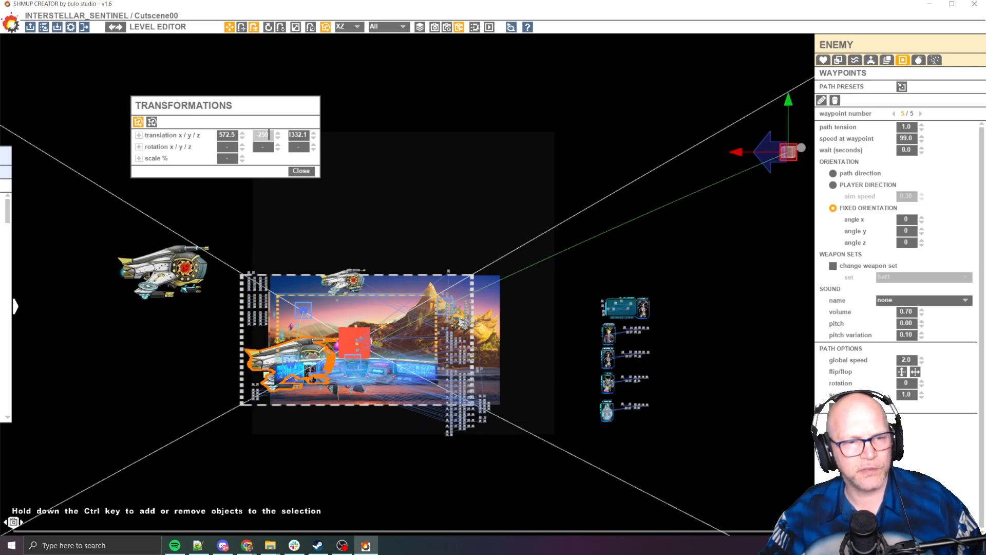
text(-200)
key(Return)
Step: Play-test the cutscene to check the starship's flight toward the island, and close the transform editor
key(F5)
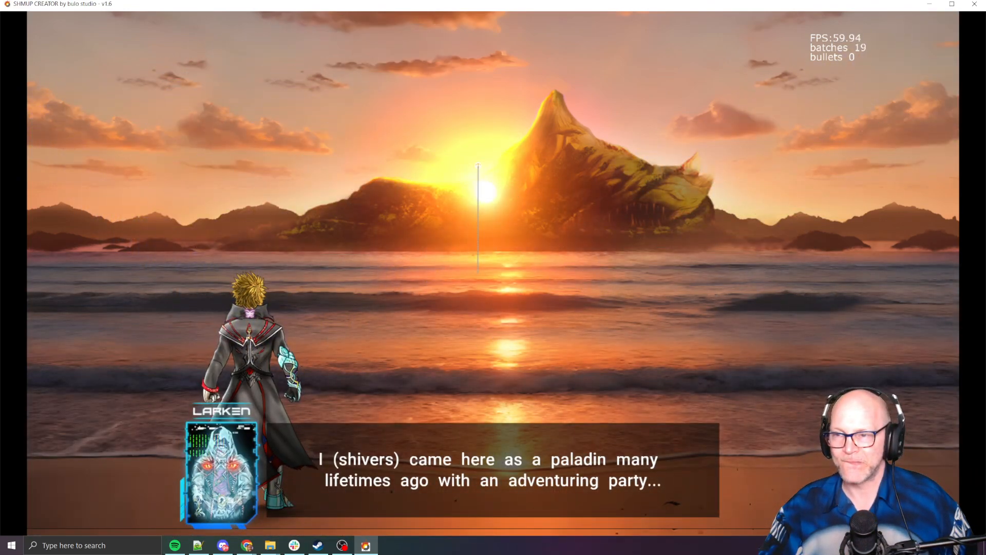
key(Escape)
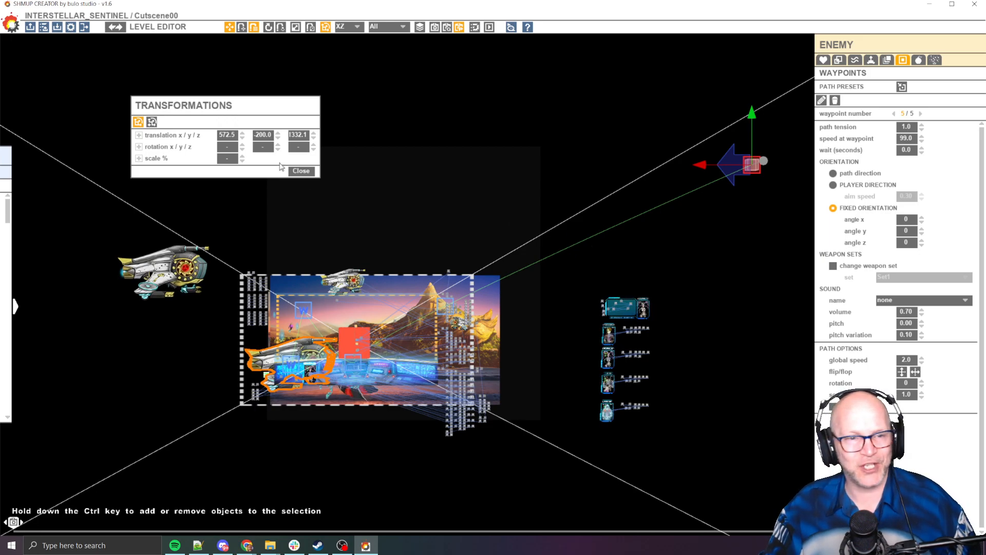
key(space)
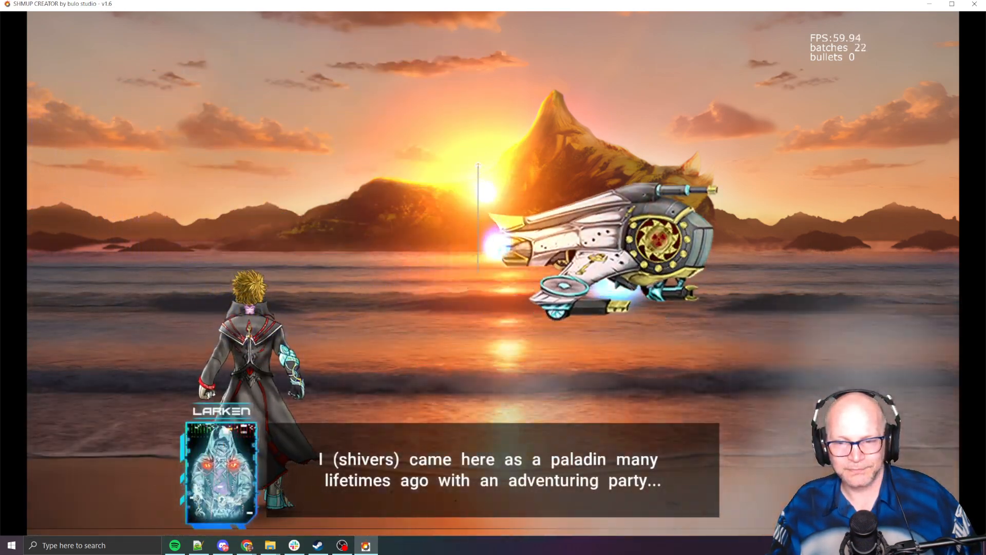
key(Escape)
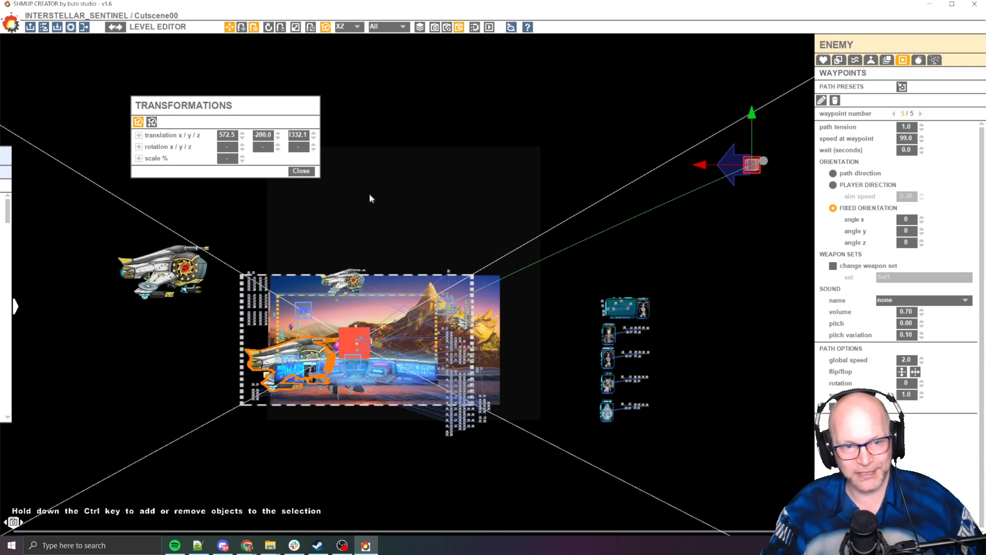
middle_drag(370, 195, 378, 218)
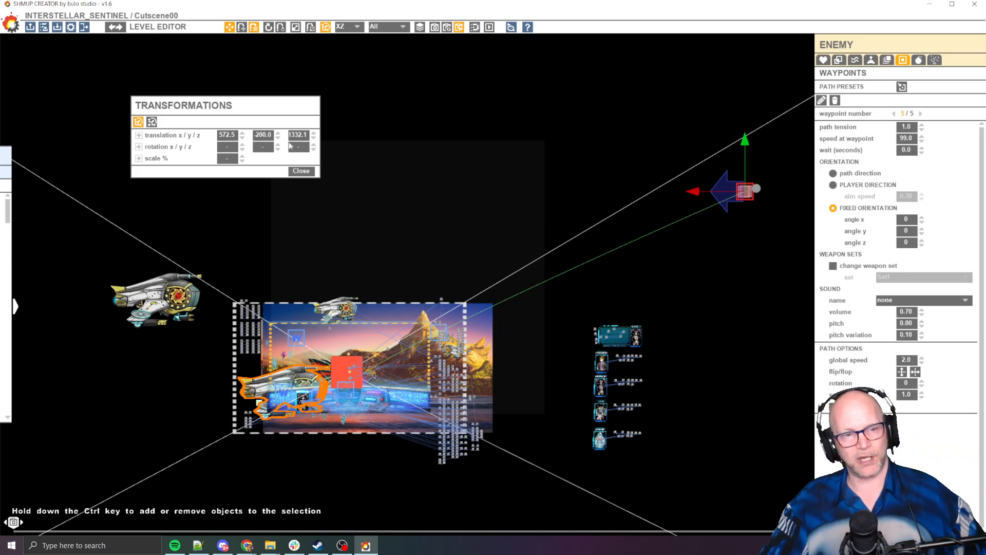
click(303, 170)
Step: Locate the Scene 3 script nodes beside the cockpit and inspect the Scene 3 text node
scroll(534, 260, up, 5)
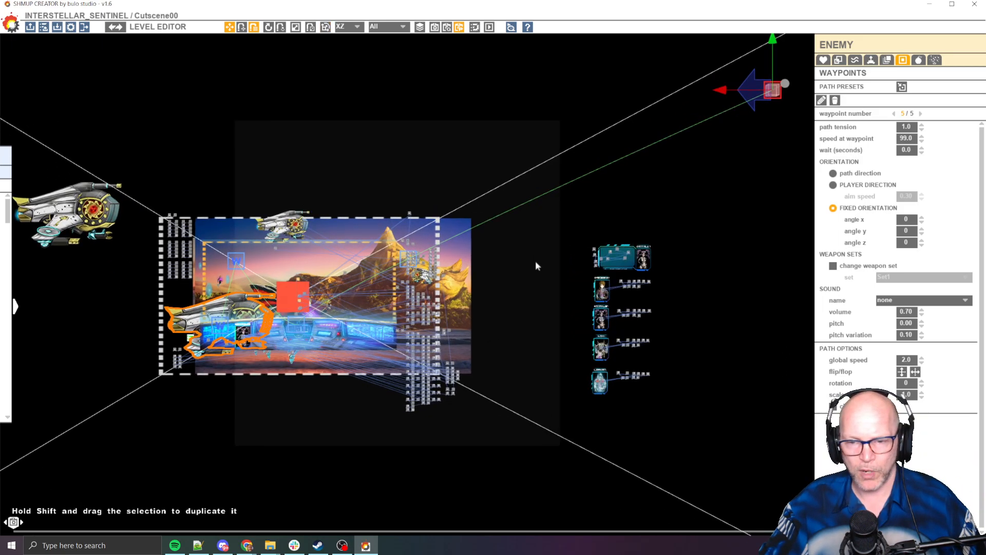
middle_drag(513, 257, 759, 147)
scroll(561, 319, up, 2)
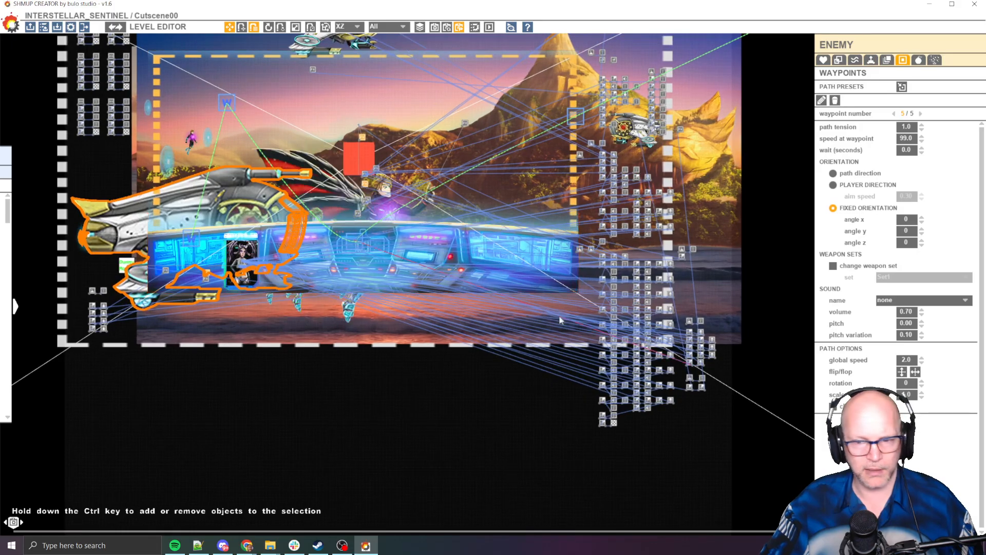
middle_drag(562, 319, 346, 295)
scroll(312, 301, up, 8)
scroll(286, 225, down, 5)
middle_drag(287, 223, 406, 270)
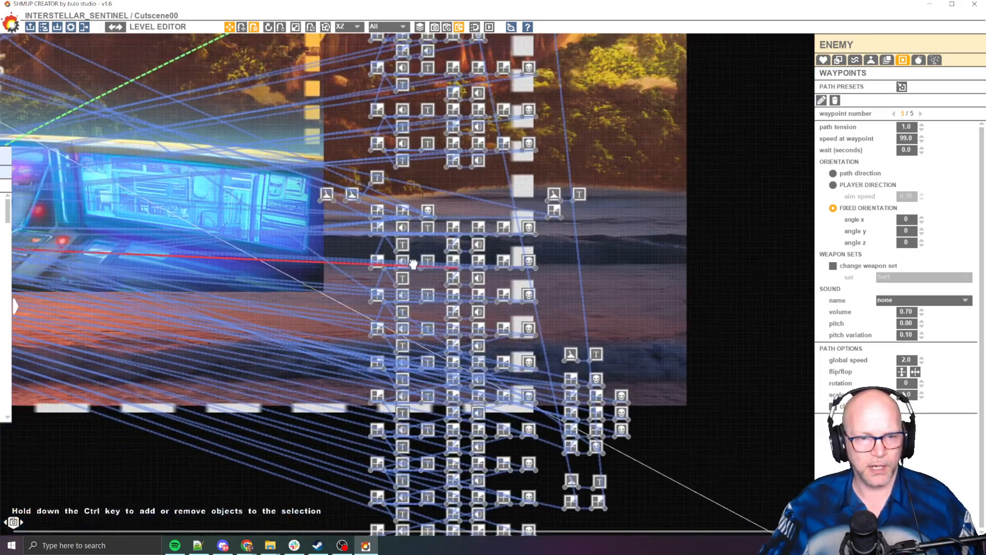
scroll(394, 205, up, 1)
middle_drag(413, 173, 485, 175)
click(455, 264)
click(425, 283)
scroll(447, 248, up, 2)
scroll(447, 247, up, 2)
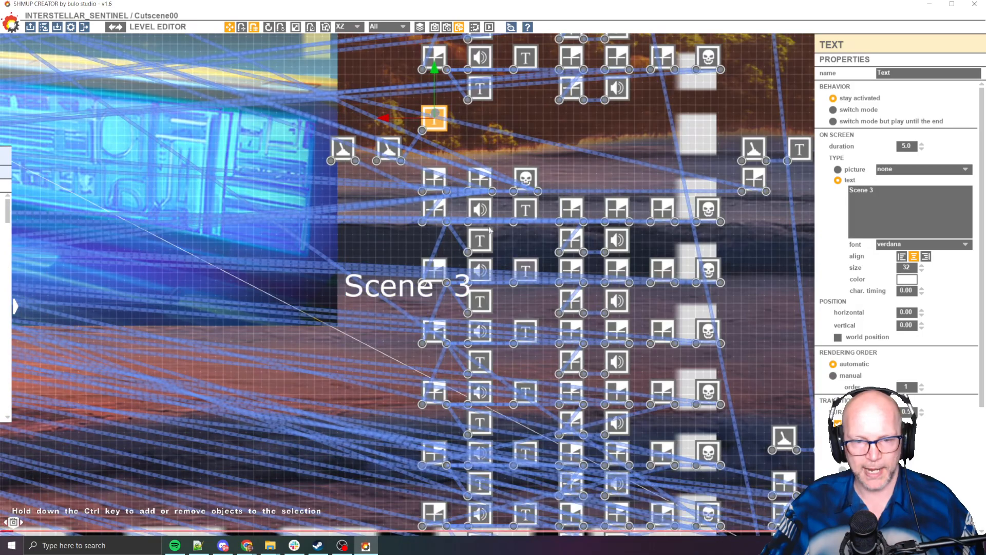
Step: Move the "Larken what can you tell me about this place?" text and its _SubtitleBacking picture node up, out of the first Scene 3 dialogue row
click(576, 132)
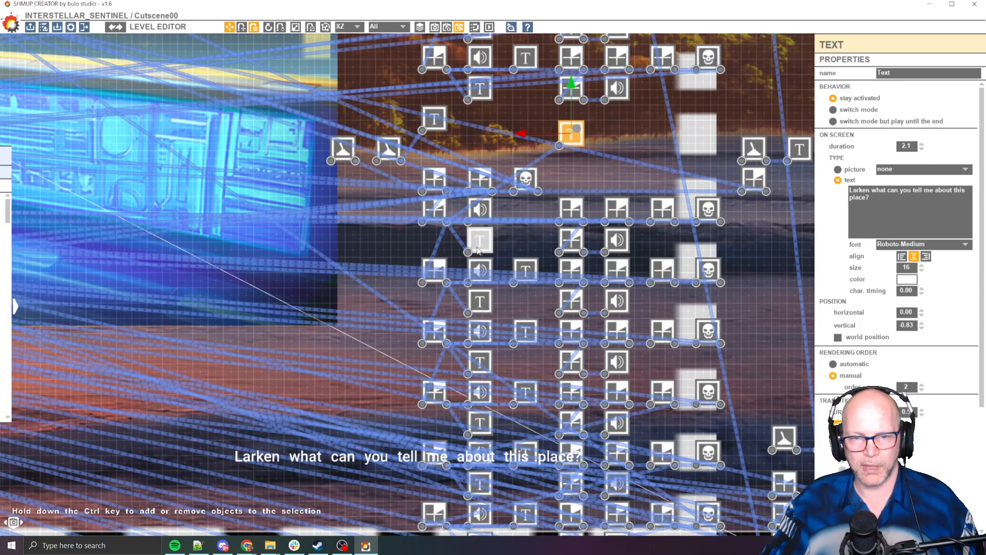
drag(481, 240, 495, 91)
scroll(495, 266, up, 2)
middle_drag(495, 266, 470, 150)
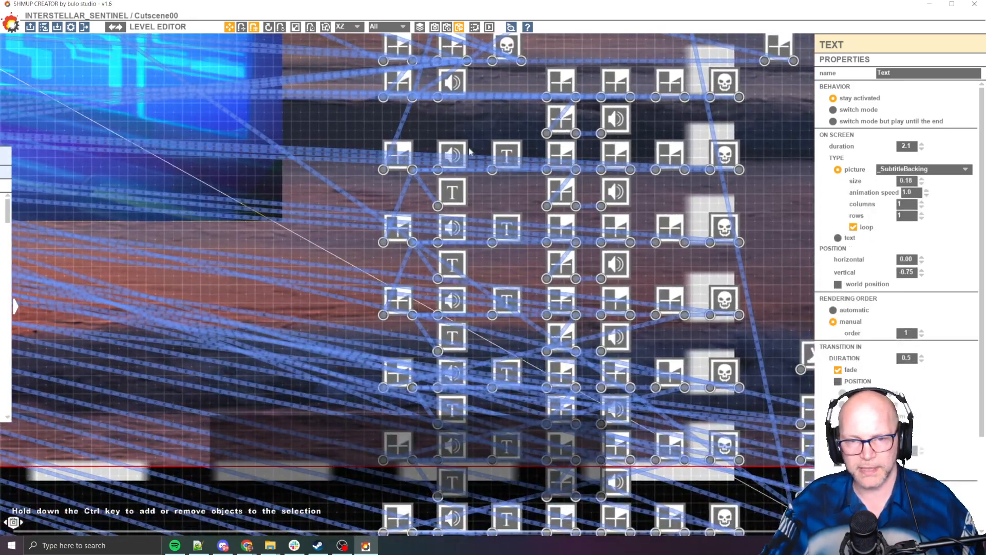
Step: Review the text nodes in the Scene 3 dialogue rows, starting with the "I (shivers) came here as a paladin" line
click(507, 154)
middle_drag(526, 268, 485, 255)
scroll(458, 210, down, 2)
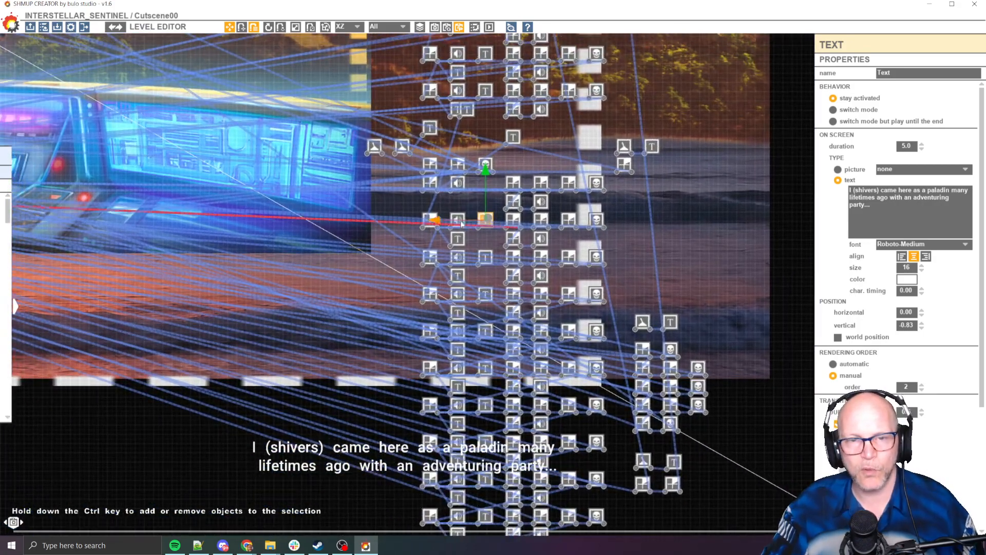
middle_drag(593, 241, 615, 202)
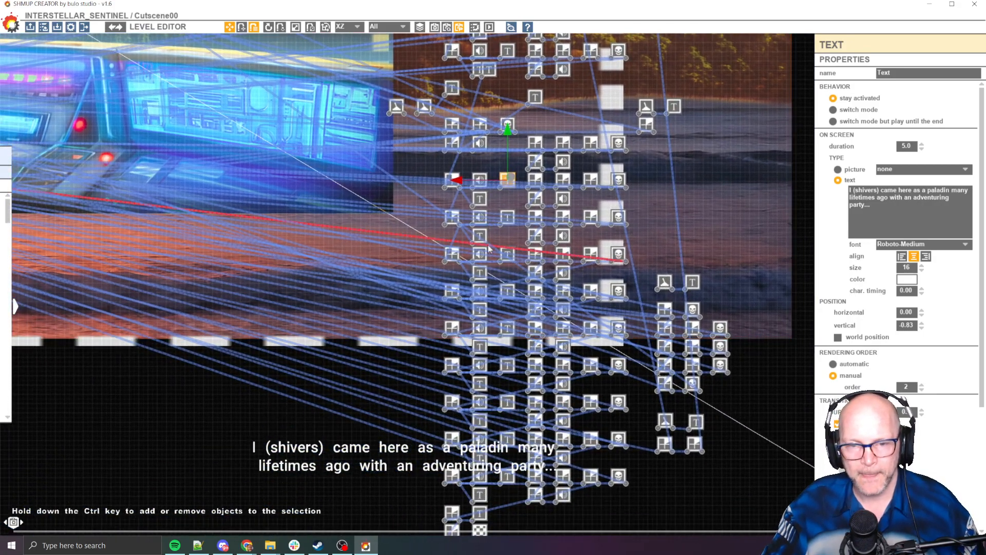
click(481, 237)
click(511, 256)
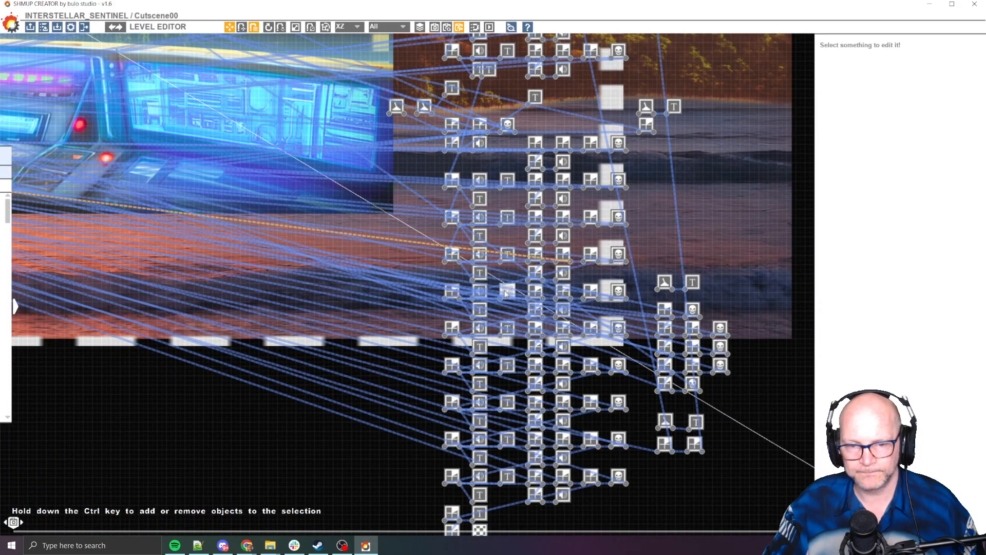
middle_drag(510, 299, 501, 258)
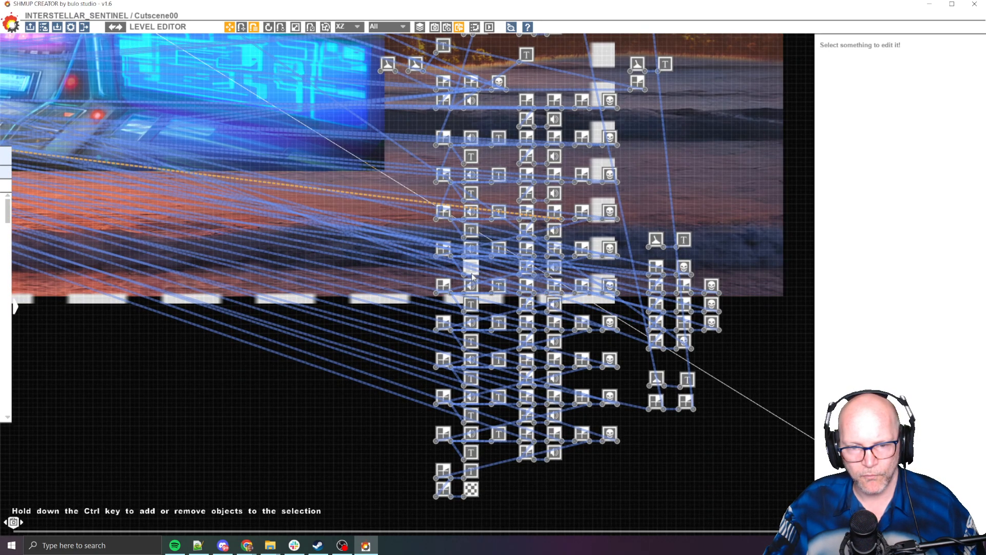
Step: Move the sunset island background below the level frame and play-test the cutscene with it there
click(730, 175)
scroll(707, 173, down, 5)
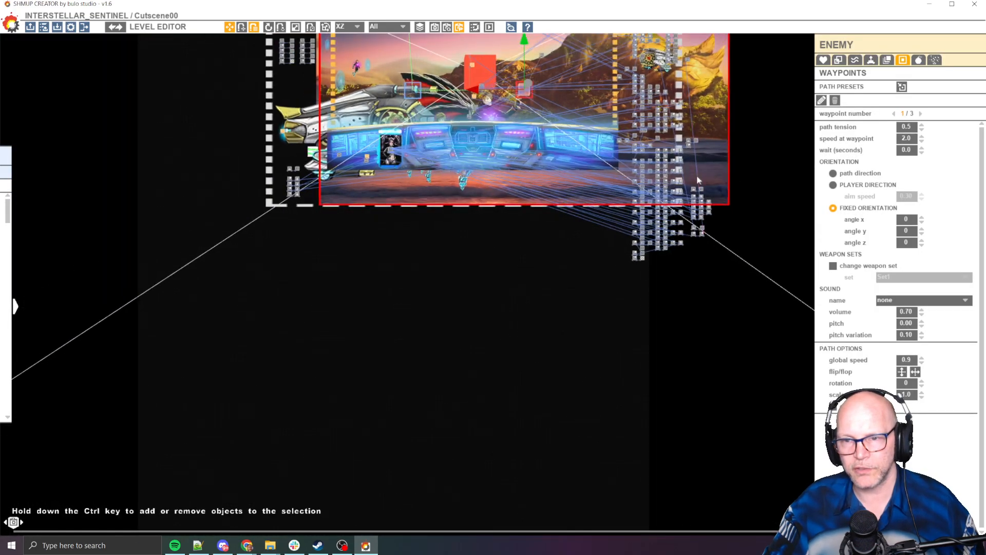
drag(698, 180, 435, 355)
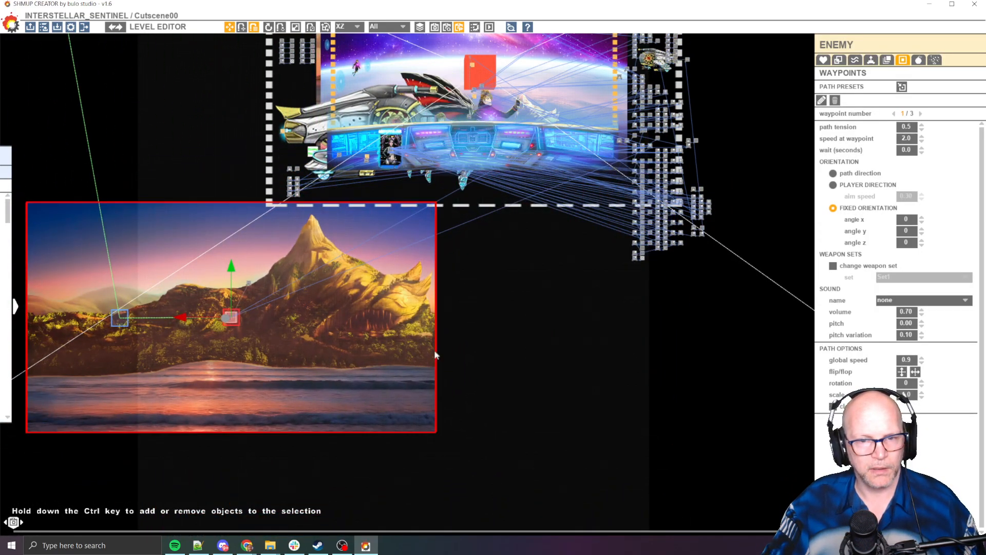
scroll(435, 355, down, 5)
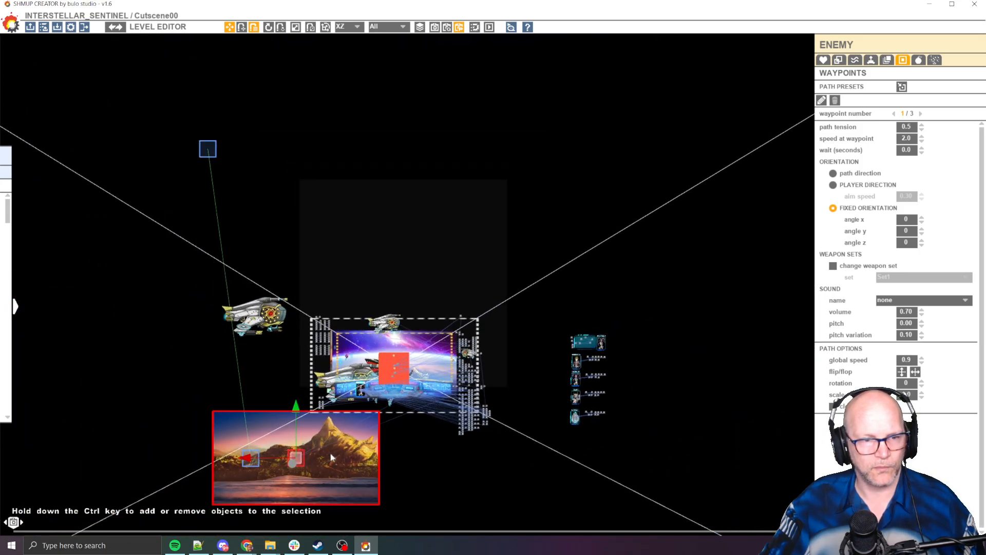
middle_drag(330, 453, 427, 390)
drag(424, 399, 526, 371)
key(space)
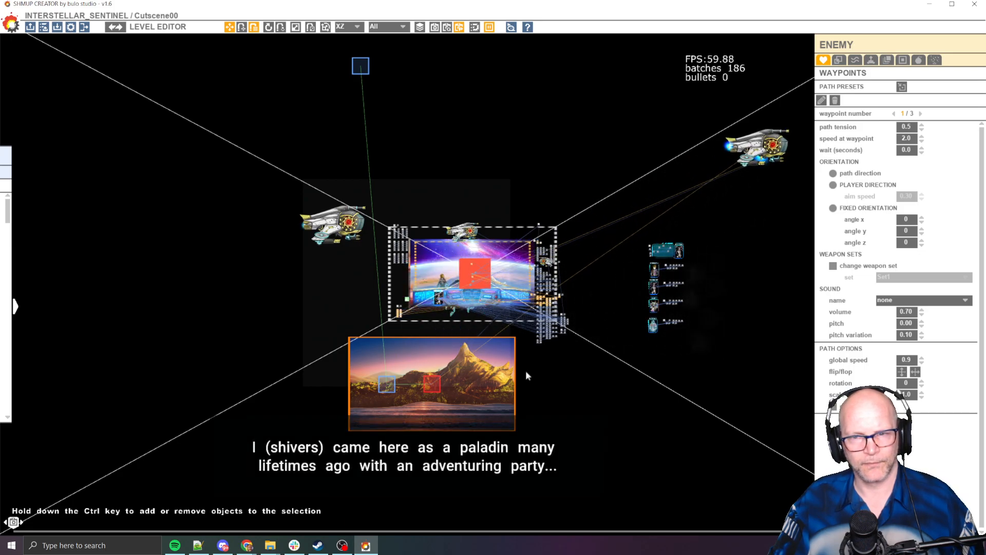
key(space)
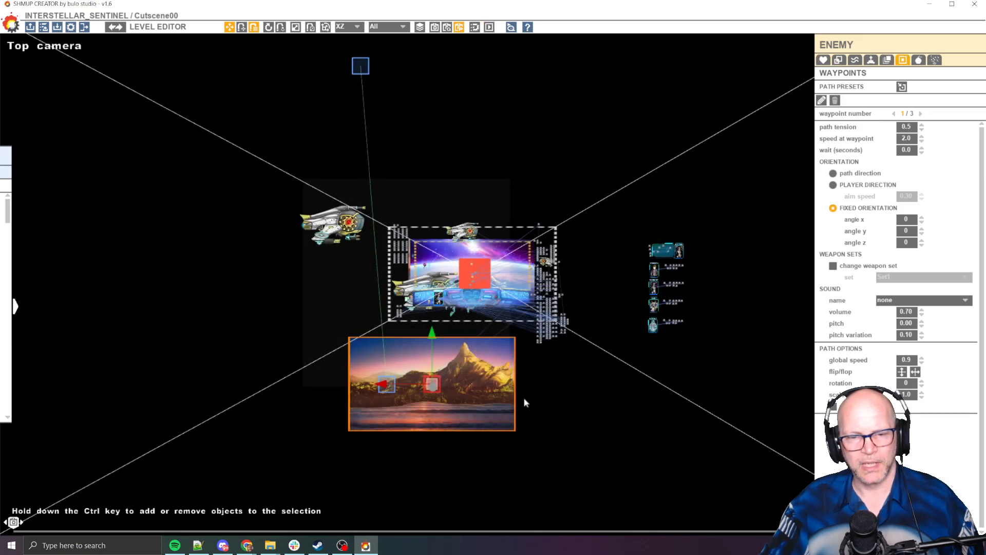
Step: Move the island background up over the level frame behind the cockpit and briefly play-test the cutscene
drag(474, 389, 514, 280)
key(space)
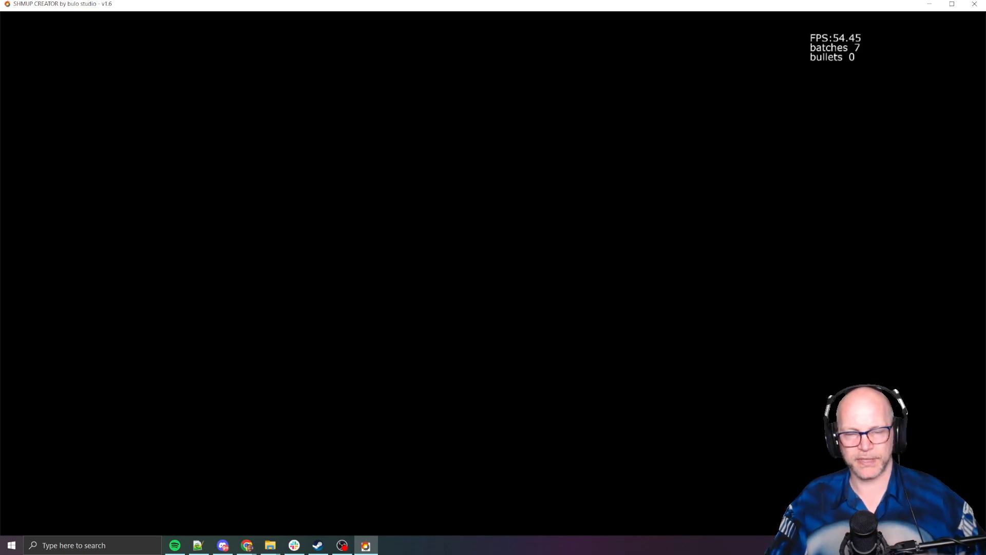
key(Escape)
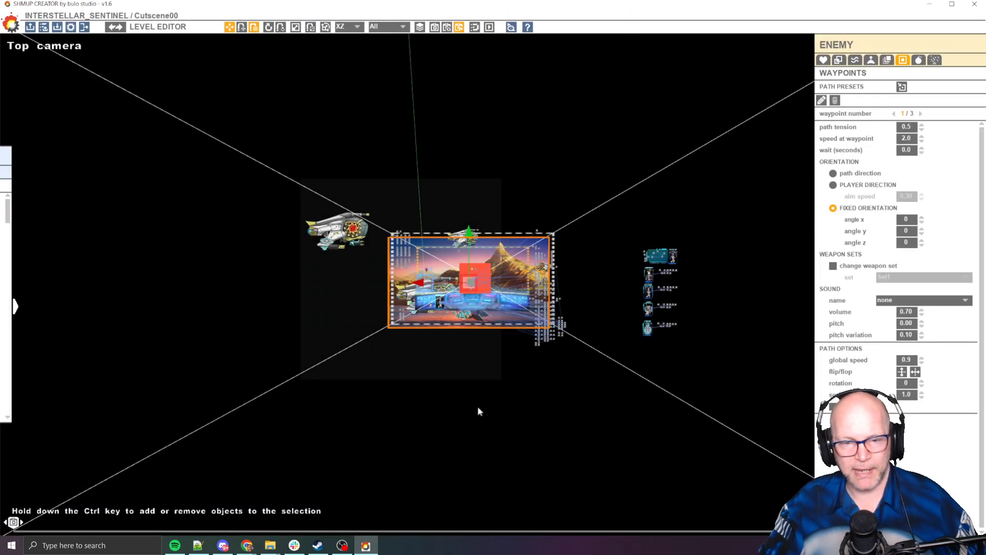
scroll(475, 336, up, 10)
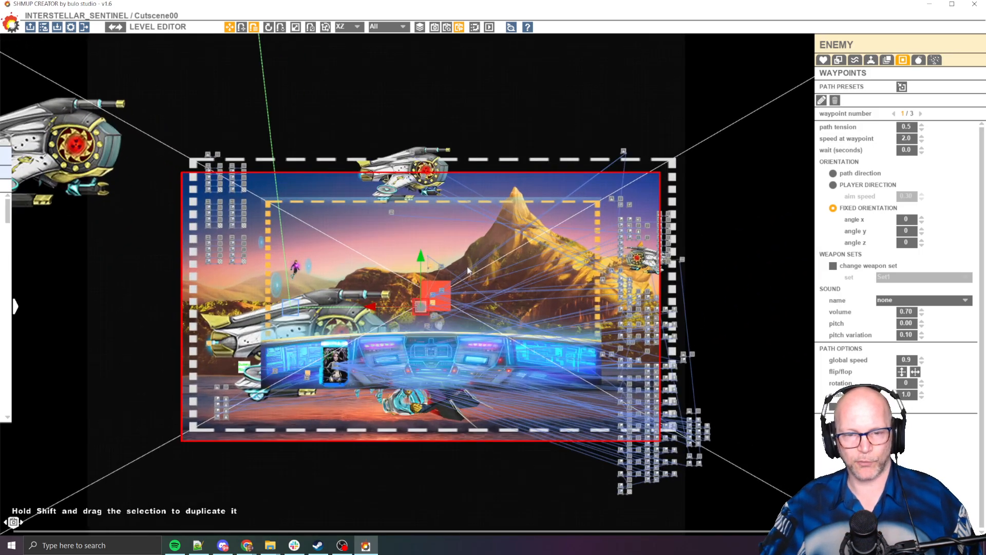
scroll(456, 273, down, 5)
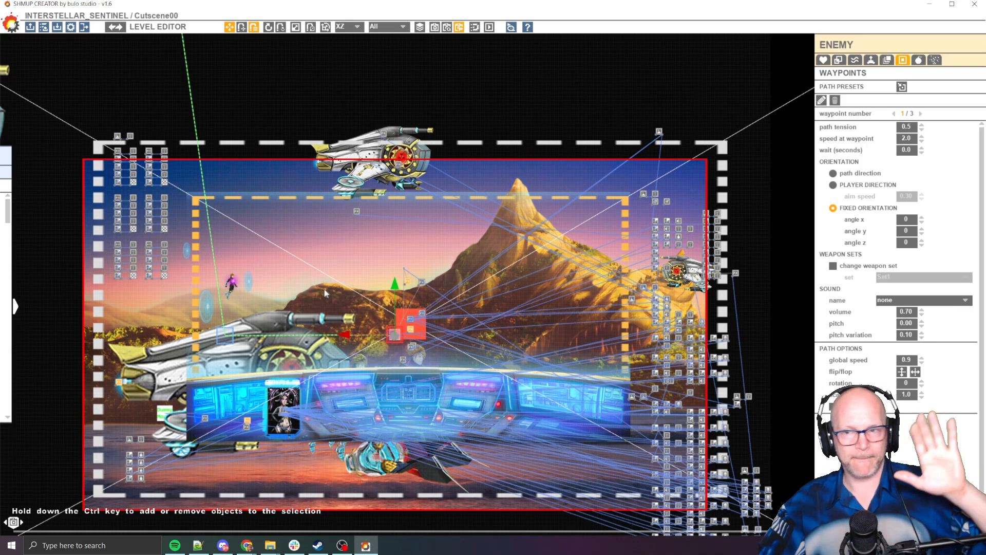
Step: Move the outermost trigger node beside the Scene 3 nodes out to the empty area right of the level frame
scroll(659, 337, up, 10)
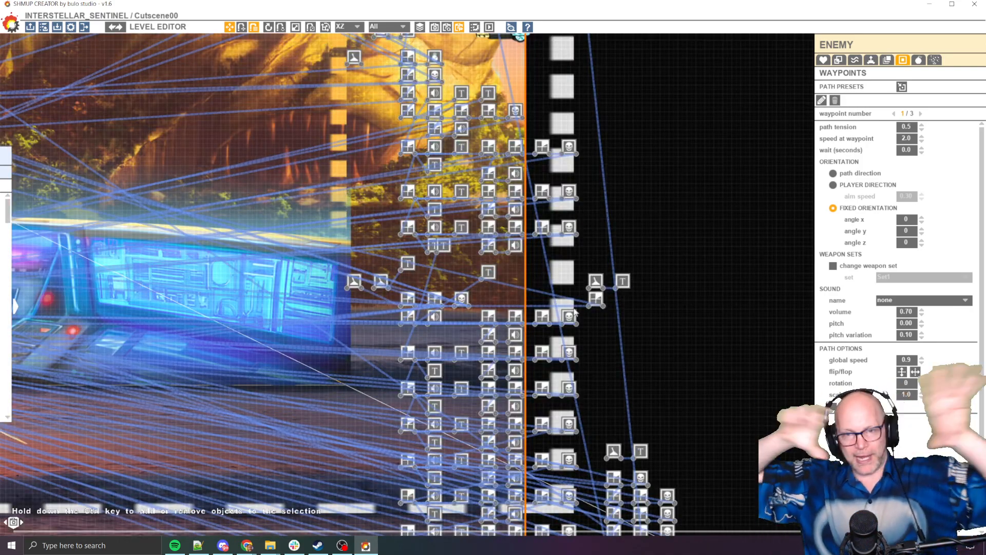
middle_drag(594, 300, 628, 336)
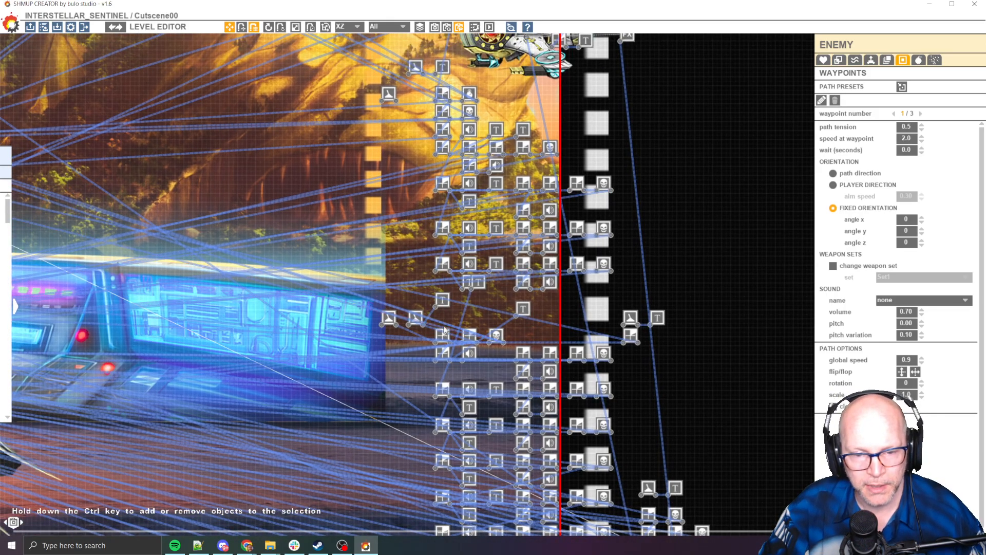
drag(389, 318, 729, 291)
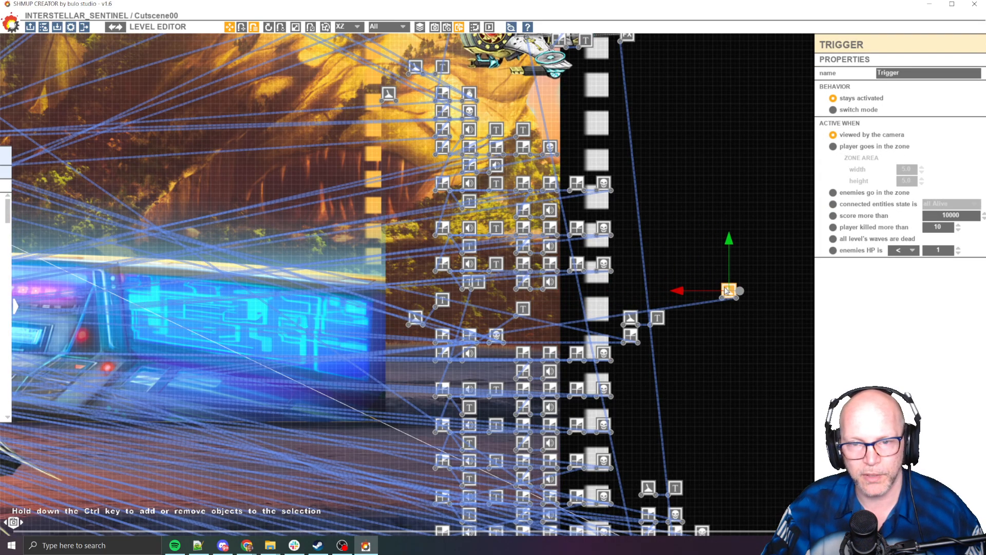
Step: Identify the Scene 3 and Scene 2 label nodes and connect the loose Scene 2 trigger to the Show Island (2s) countdown
scroll(415, 225, up, 2)
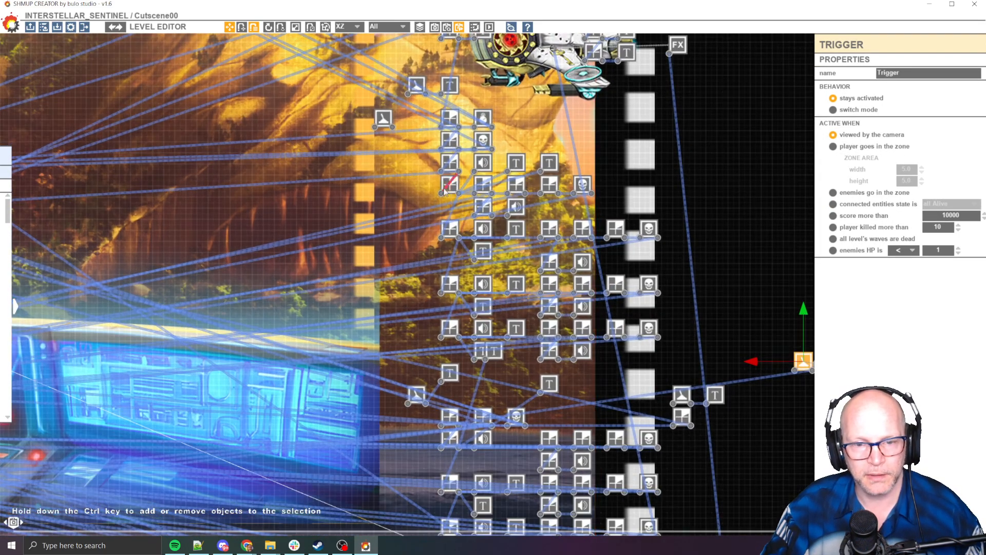
middle_drag(448, 227, 460, 257)
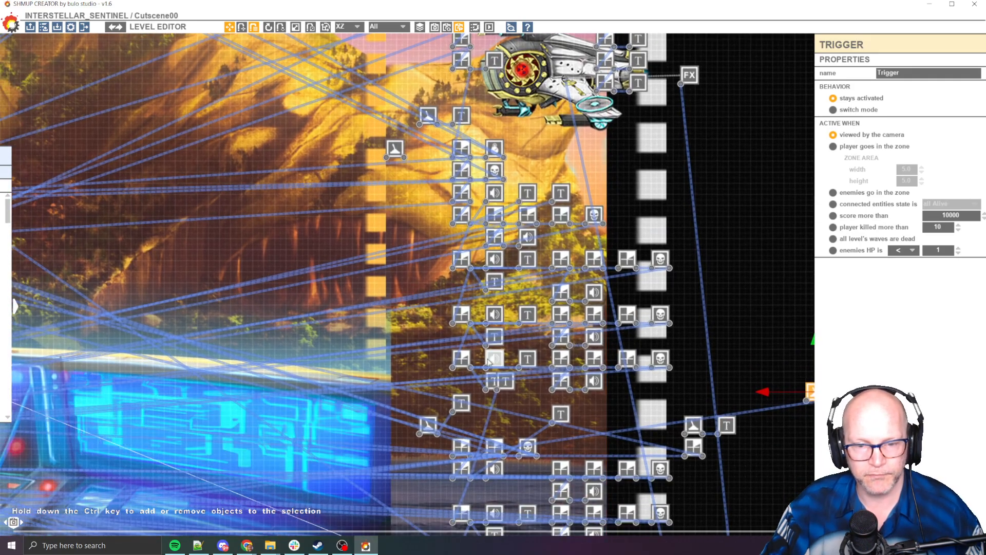
click(461, 403)
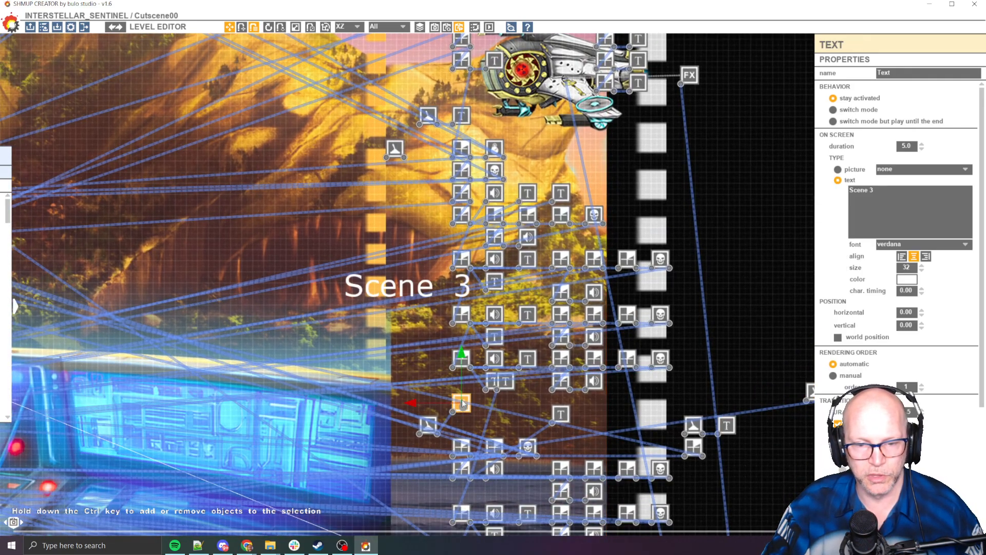
click(462, 116)
click(395, 149)
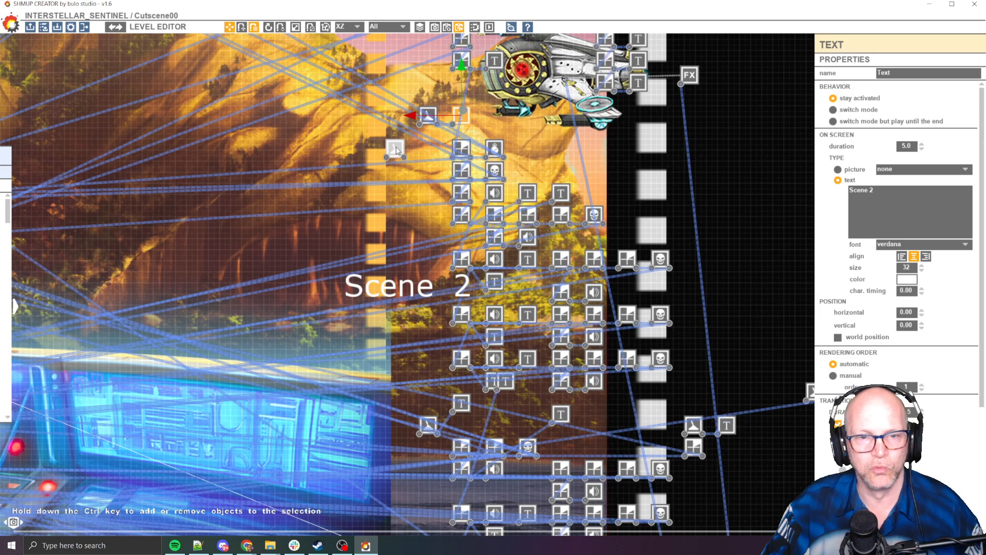
drag(405, 158, 458, 149)
click(465, 104)
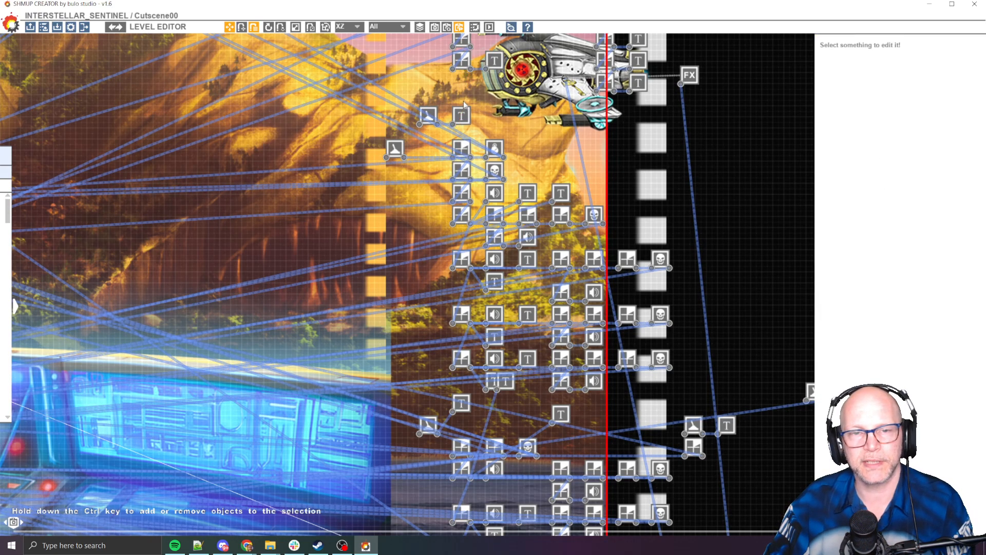
Step: Start a short play-test of the cutscene from the newly connected Scene 2 trigger and return to the editor
scroll(464, 153, down, 3)
key(space)
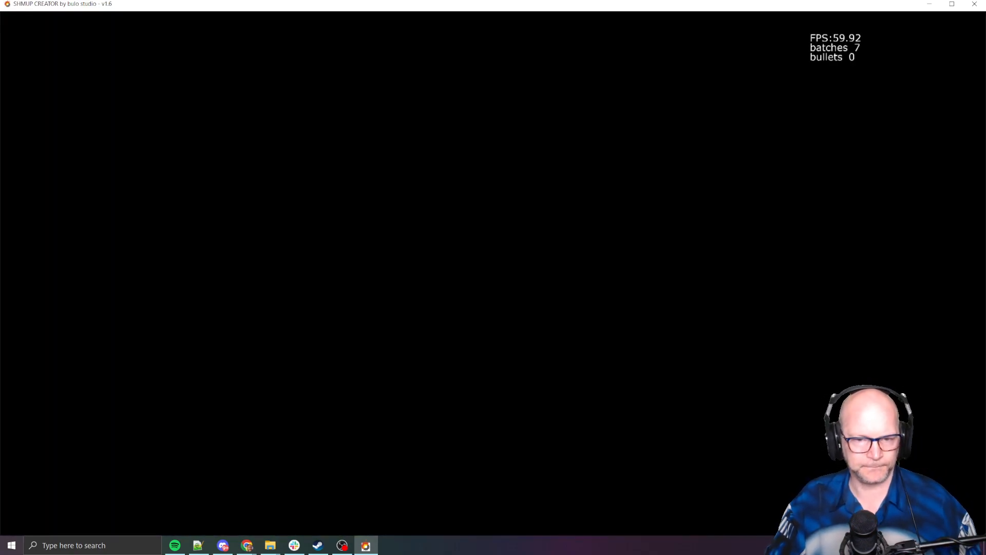
key(Escape)
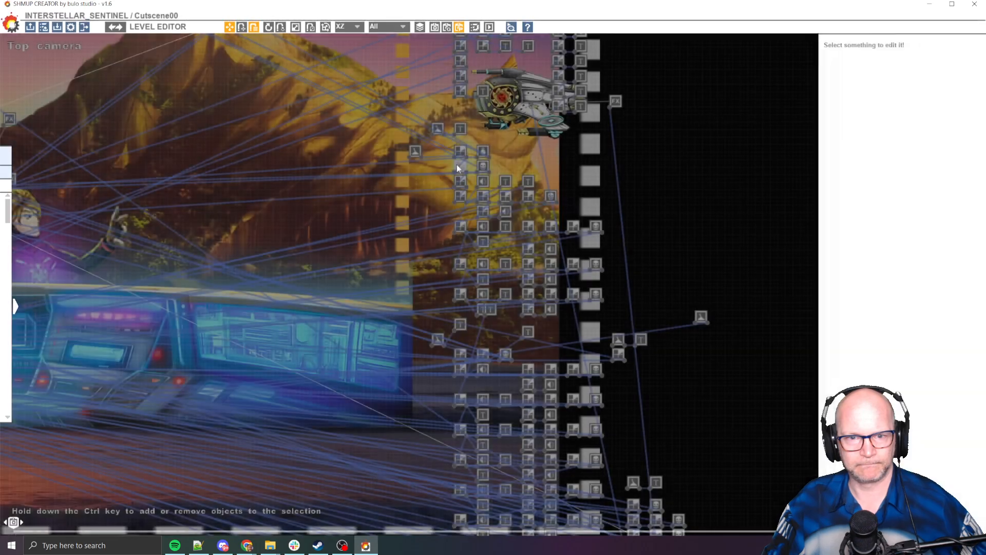
Step: Move the Scene 2 trigger closer to the Show Island (2s) countdown and play-test the cutscene through the island view
scroll(453, 133, up, 3)
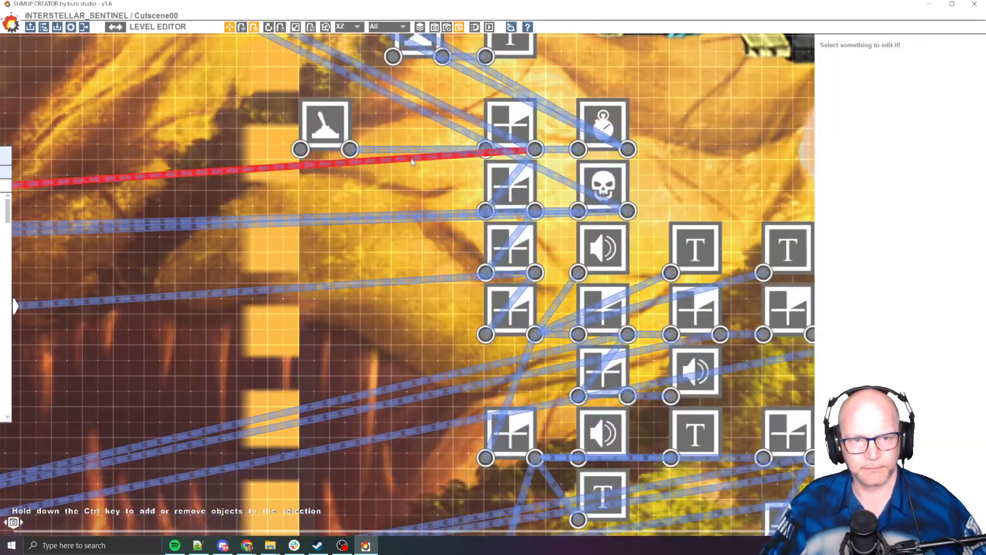
drag(339, 117, 415, 112)
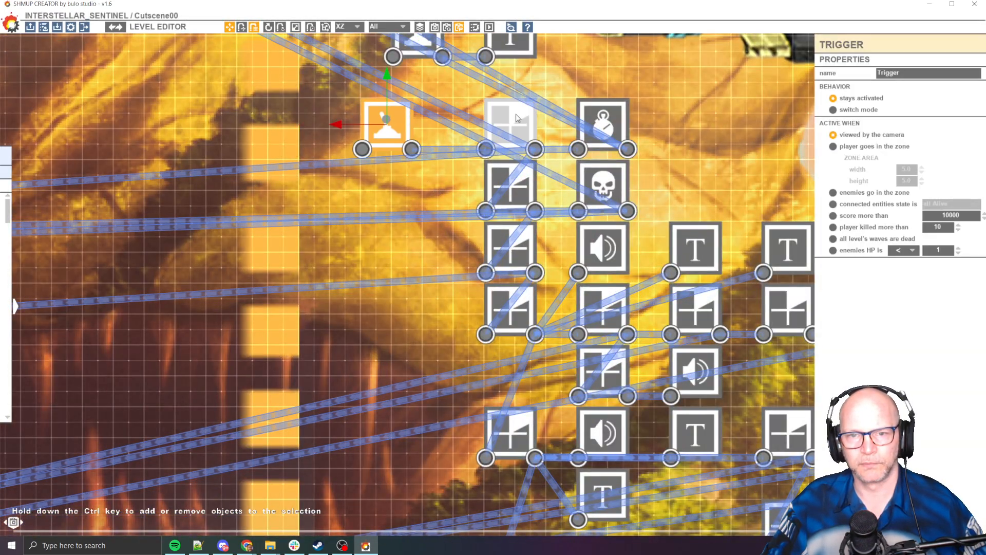
mouse_move(518, 118)
mouse_down()
mouse_move(513, 54)
mouse_move(468, 194)
mouse_move(511, 88)
mouse_move(512, 116)
mouse_up()
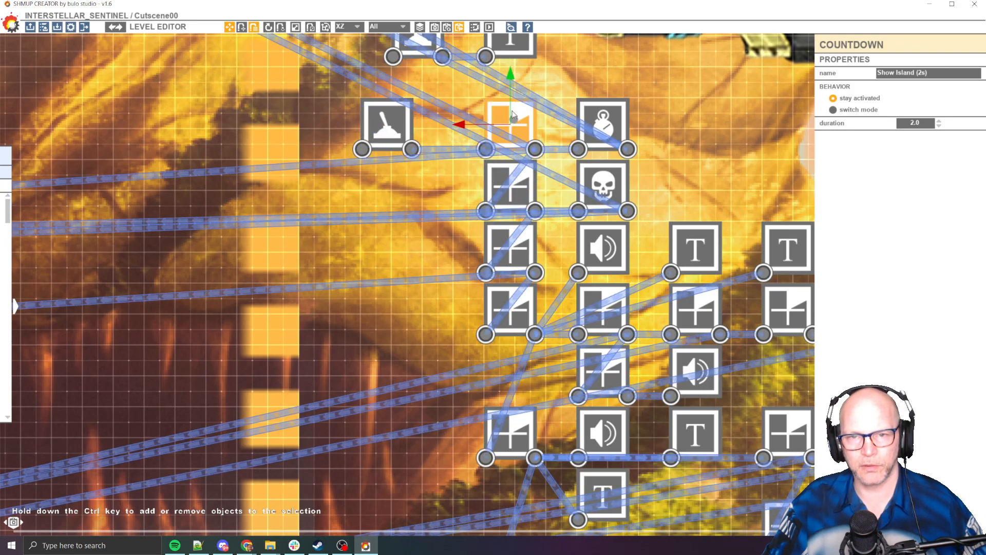
click(489, 27)
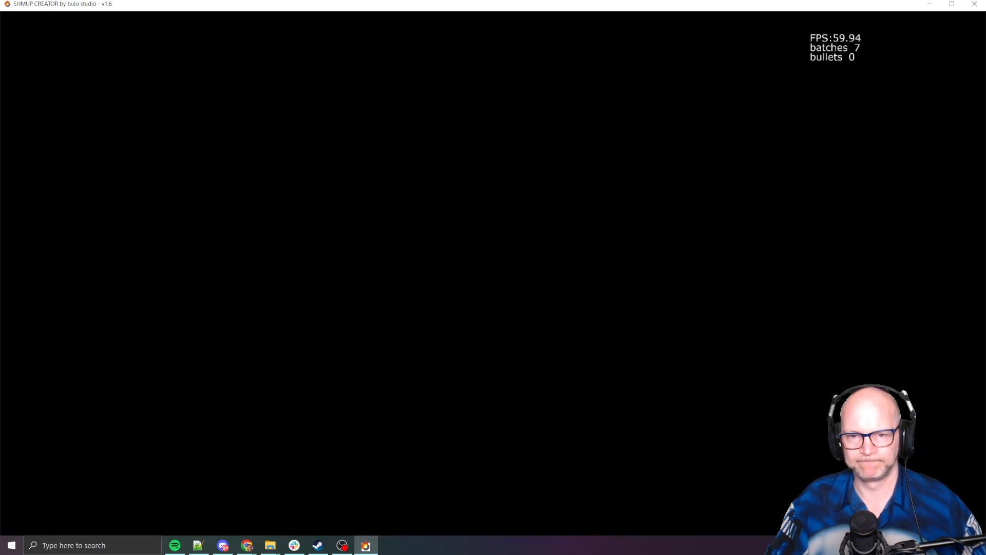
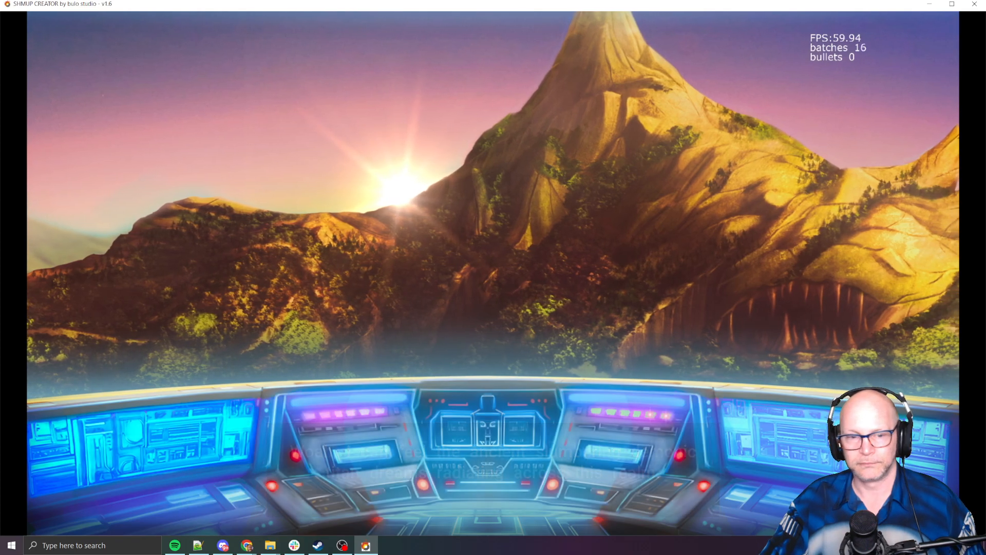
key(Escape)
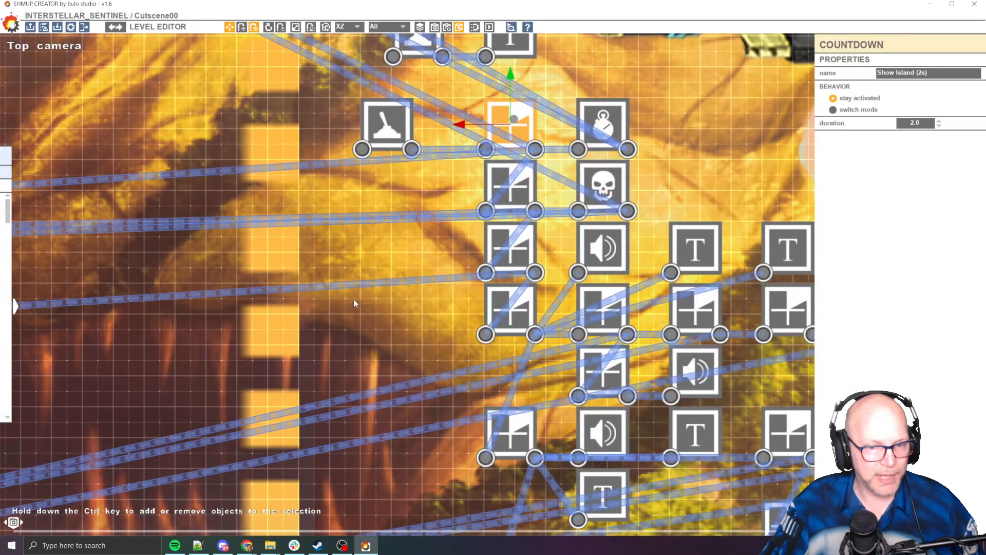
scroll(337, 319, down, 10)
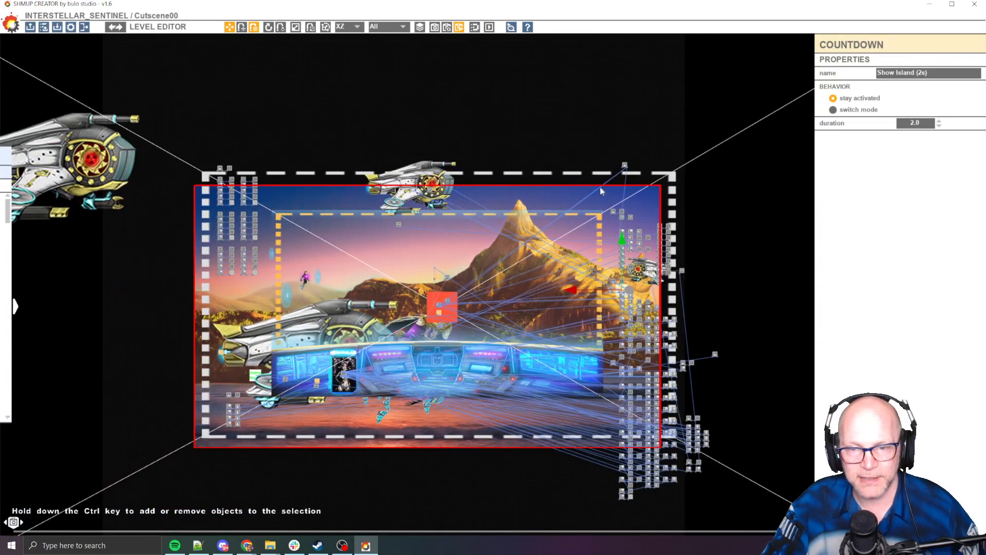
drag(605, 192, 661, 101)
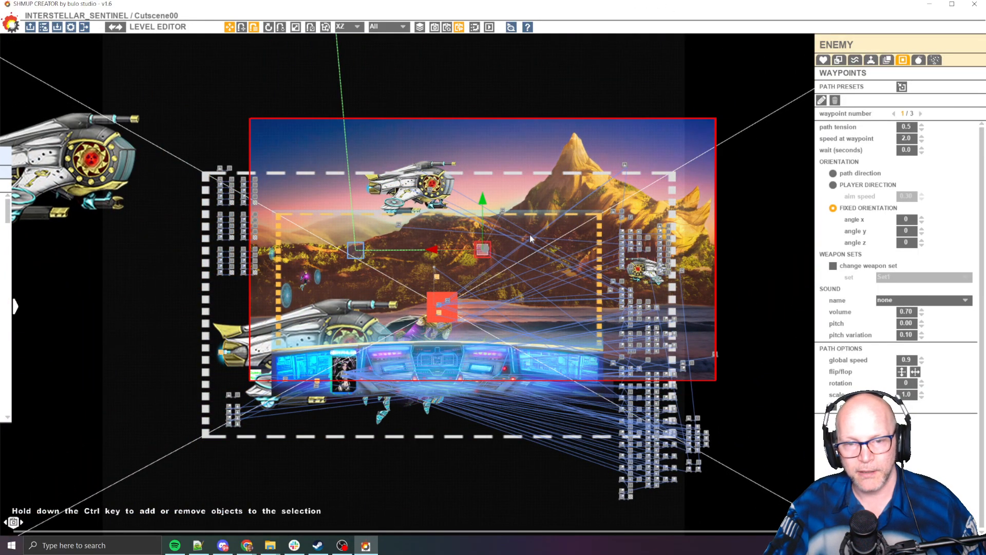
key(ctrl+z)
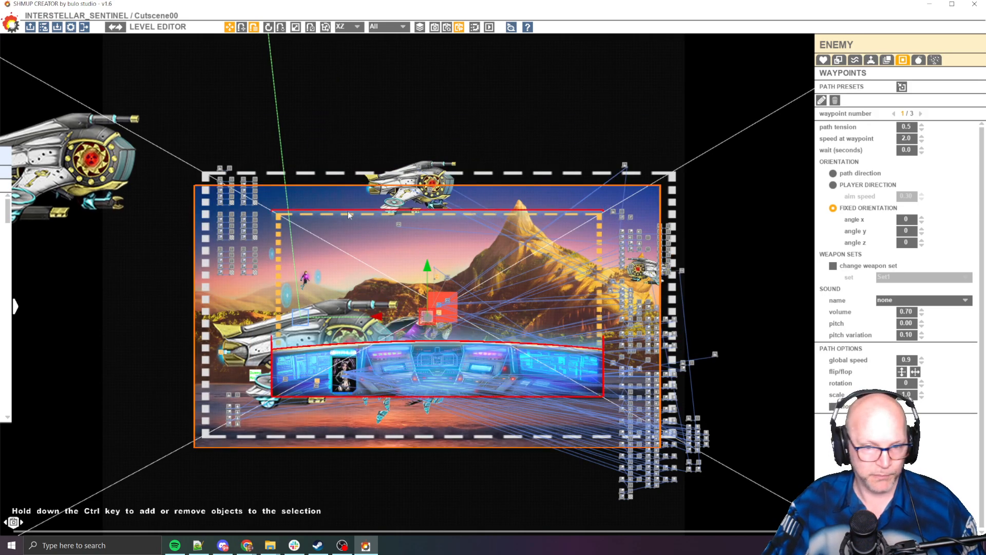
Step: Play-test the cutscene once more, and move the Scene 2 trigger out to the empty area right of the level frame
key(space)
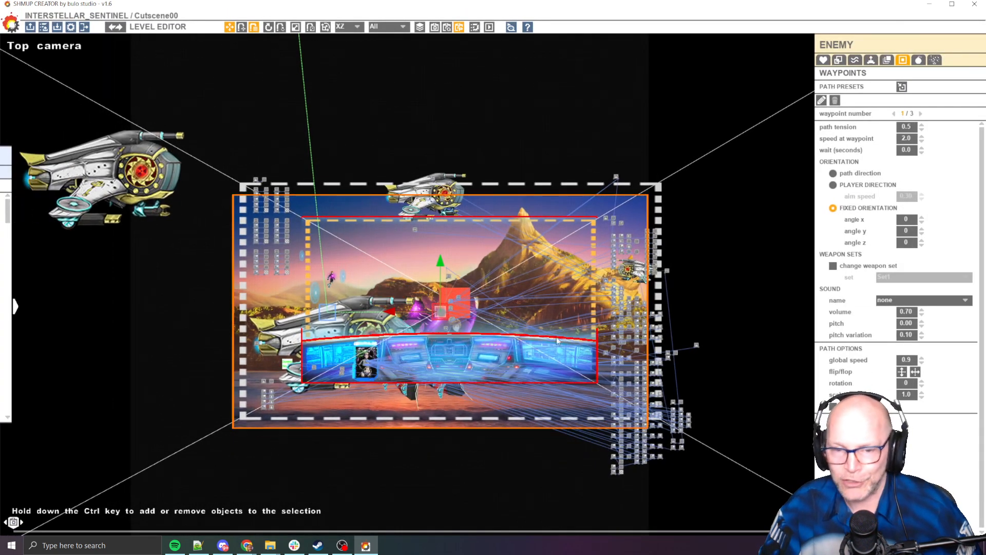
middle_drag(621, 349, 519, 317)
scroll(519, 319, up, 5)
scroll(521, 308, down, 1)
middle_drag(517, 207, 515, 268)
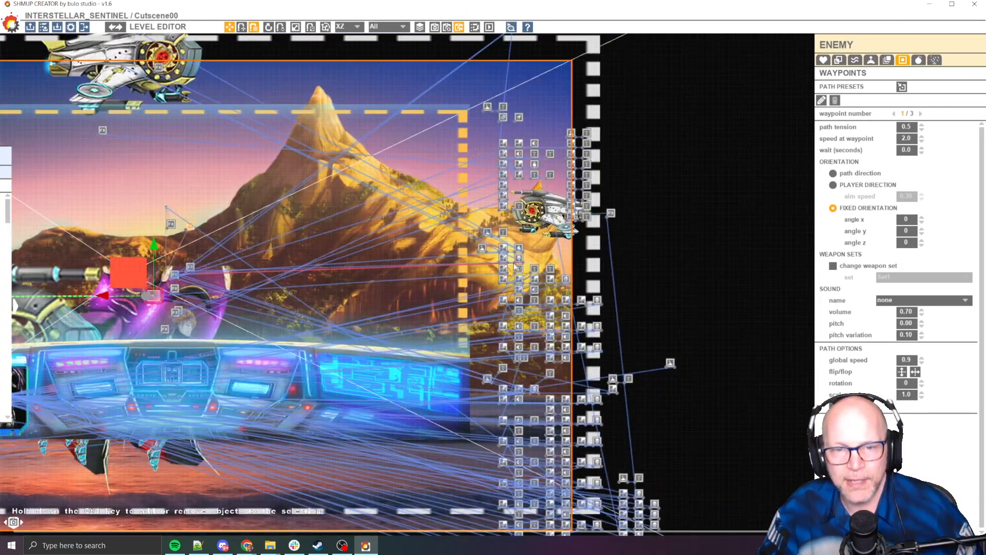
scroll(514, 266, up, 4)
scroll(472, 241, down, 1)
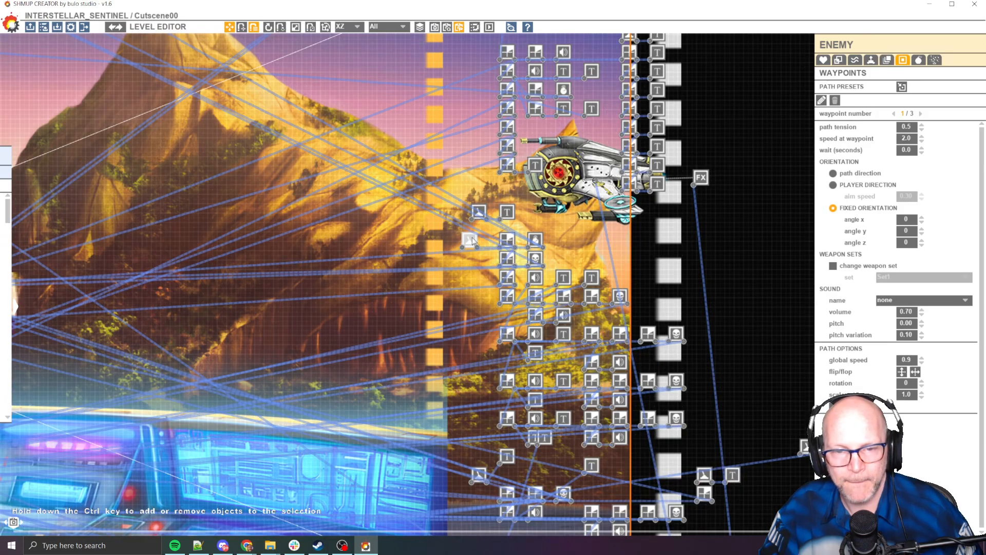
click(748, 116)
Step: Move the outer trigger back beside the trigger next to the Scene 3 label node and play-test the cutscene from Scene 3
middle_drag(533, 477, 519, 229)
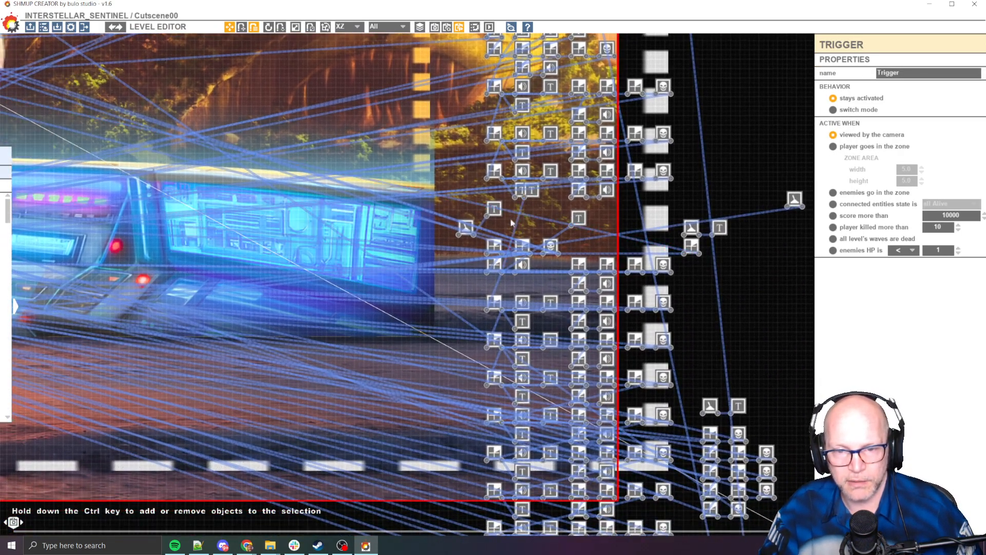
click(495, 211)
middle_drag(539, 332, 546, 223)
scroll(546, 223, down, 4)
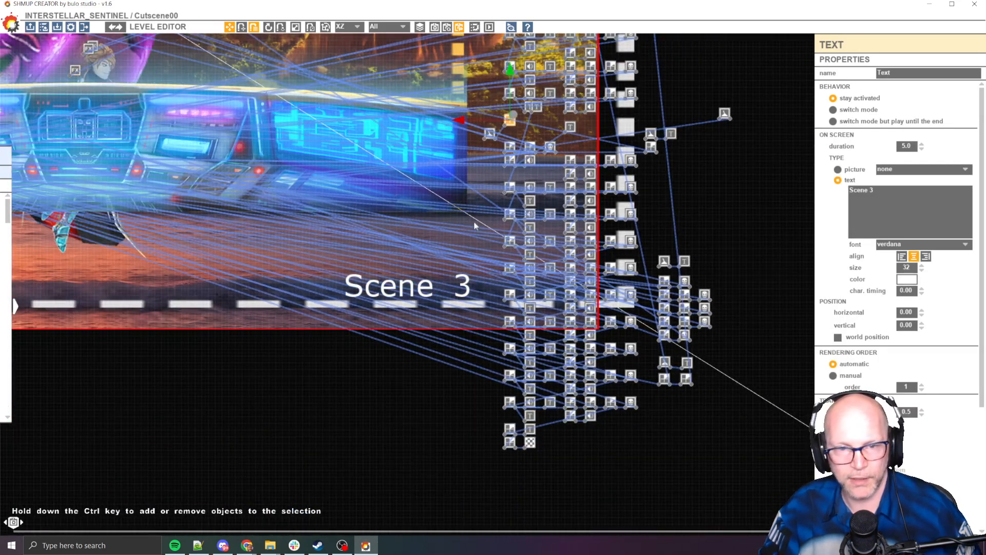
middle_drag(509, 180, 558, 252)
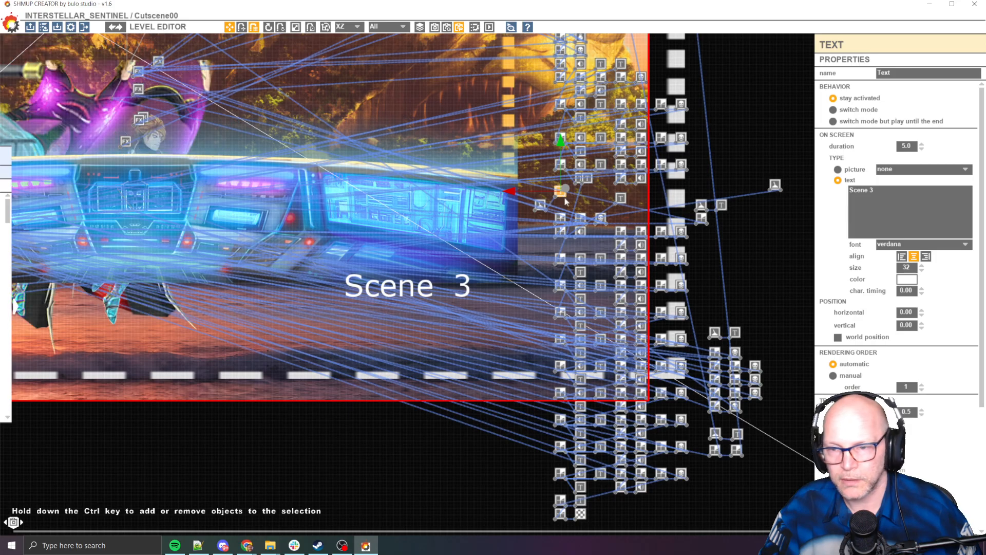
click(502, 227)
drag(501, 228, 534, 215)
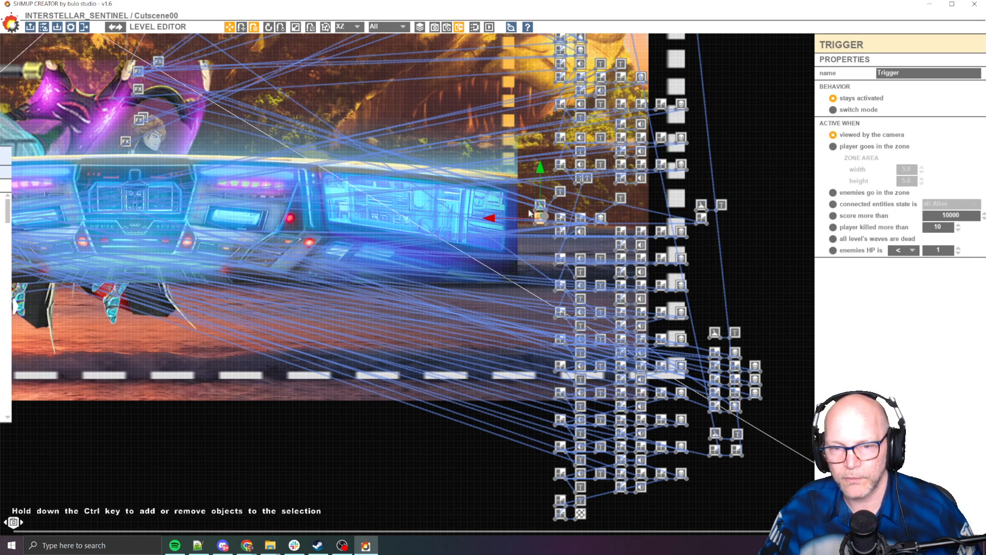
key(space)
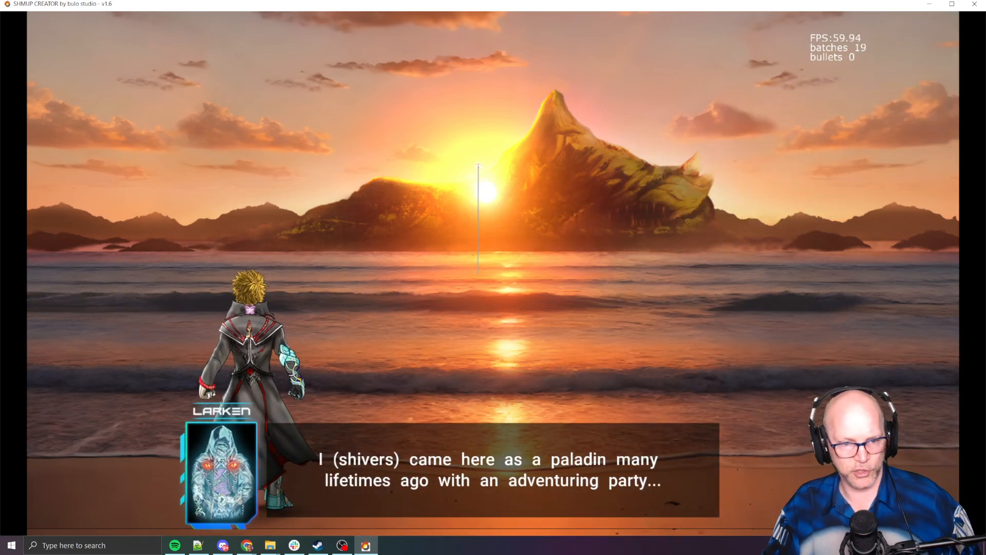
key(Escape)
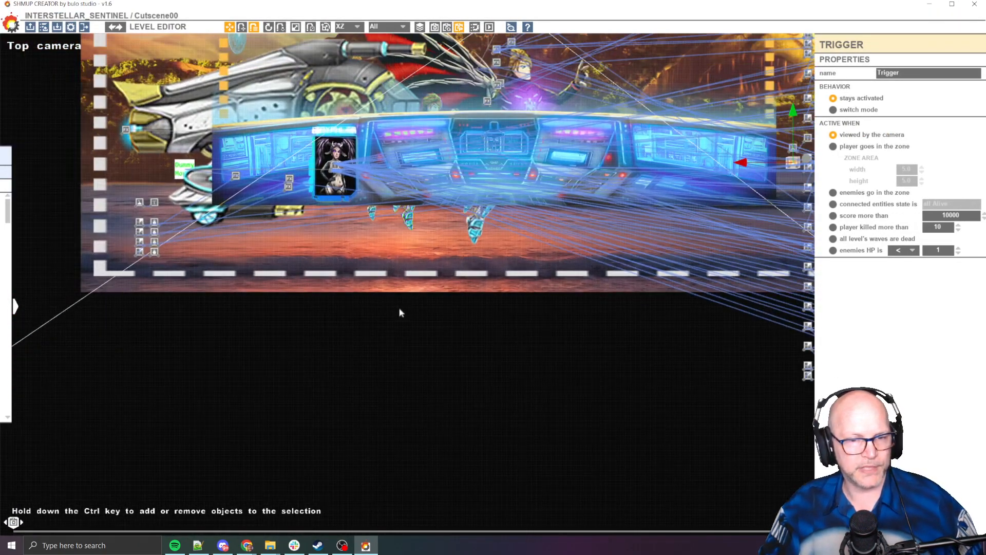
Step: Move the blue cockpit console image off the characters to the upper-left outside the inner camera frame
middle_drag(400, 310, 415, 343)
scroll(478, 272, up, 1)
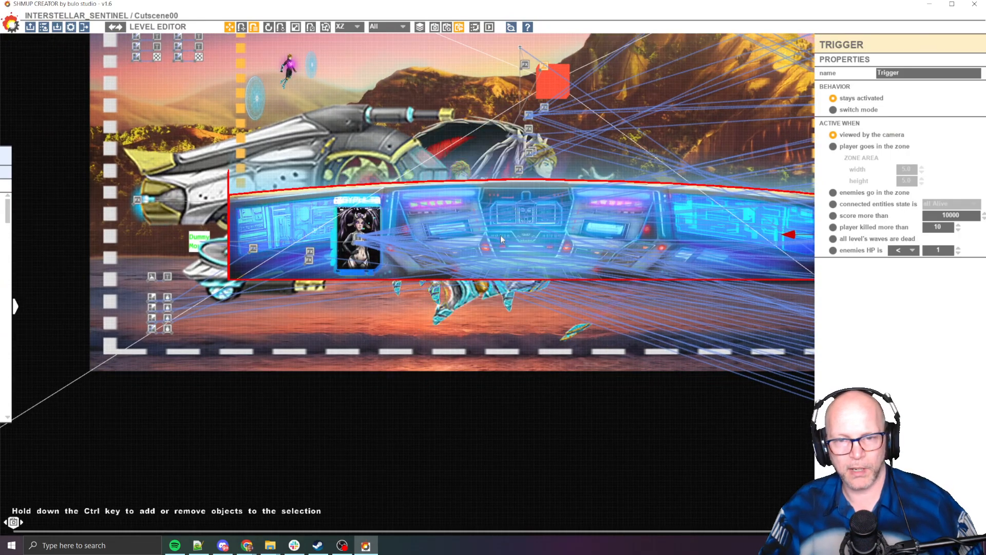
scroll(573, 313, down, 6)
middle_drag(592, 355, 505, 367)
drag(564, 258, 55, 49)
middle_drag(372, 379, 302, 389)
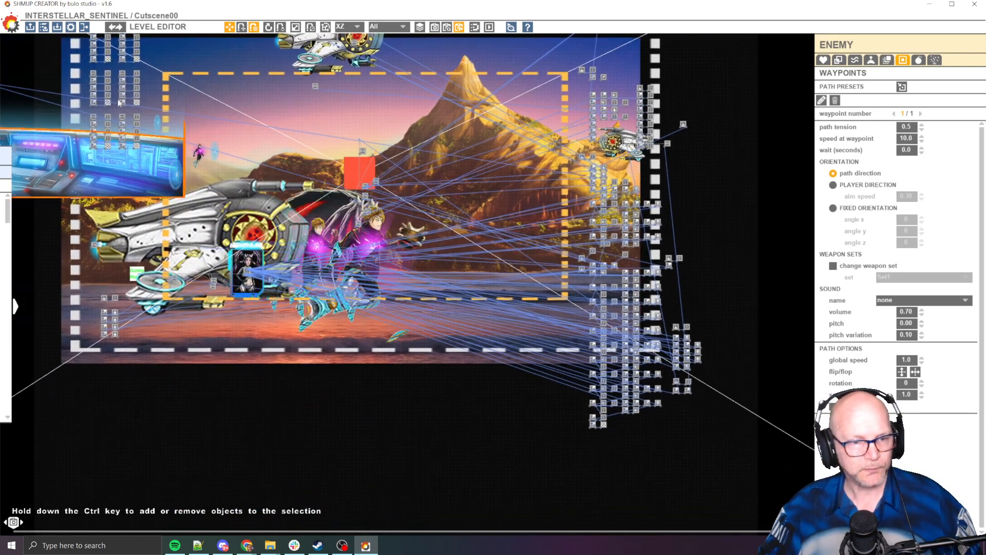
key(Up)
Step: Move the large spaceship covering the robed character to the upper-left beside the cockpit console
middle_drag(265, 437, 405, 501)
scroll(404, 280, up, 1)
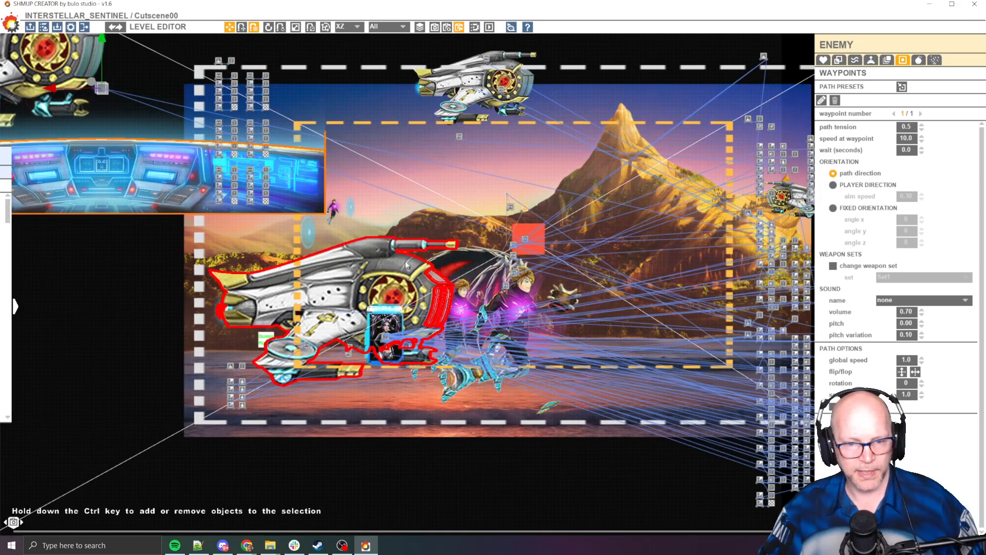
scroll(401, 275, up, 2)
drag(402, 277, 186, 68)
middle_drag(415, 320, 375, 333)
scroll(375, 333, up, 2)
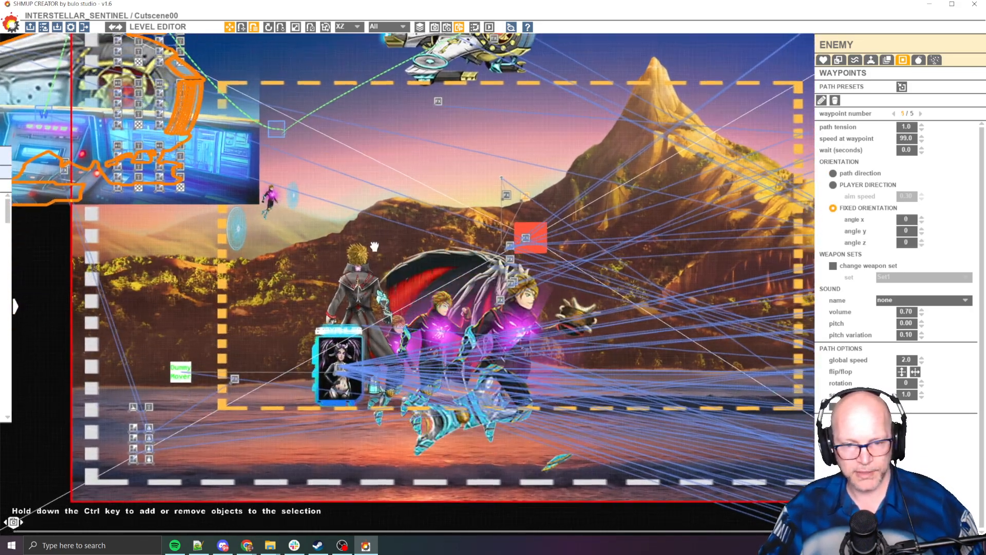
Step: Move the robed character up clear of the portrait image and open the character's collision settings
scroll(375, 333, up, 2)
drag(361, 289, 331, 187)
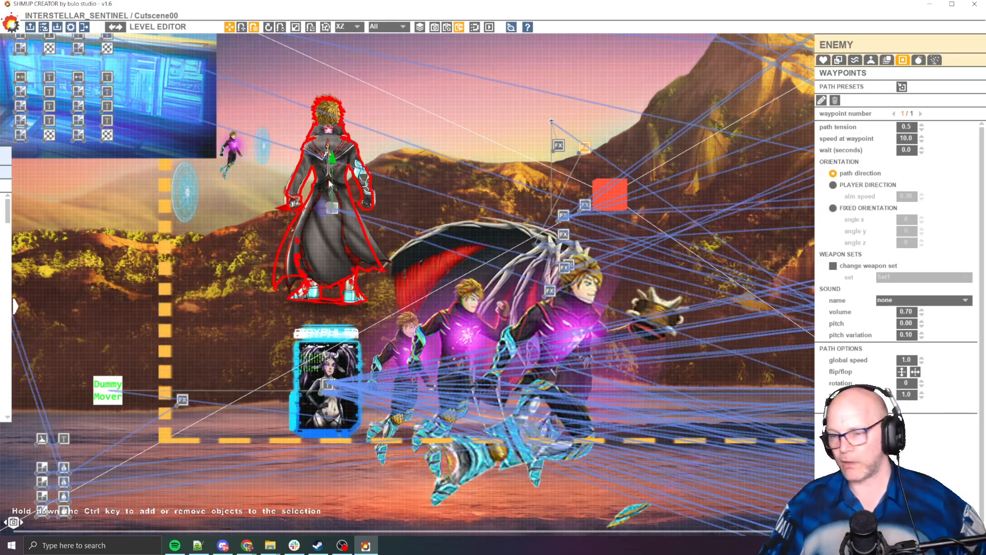
click(330, 187)
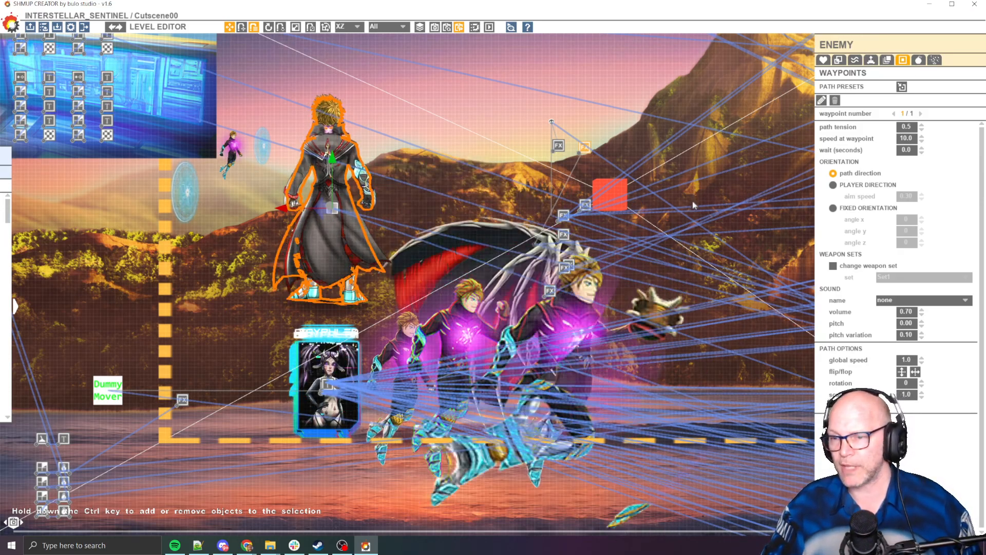
middle_drag(700, 206, 614, 185)
scroll(613, 181, up, 2)
middle_drag(258, 214, 311, 231)
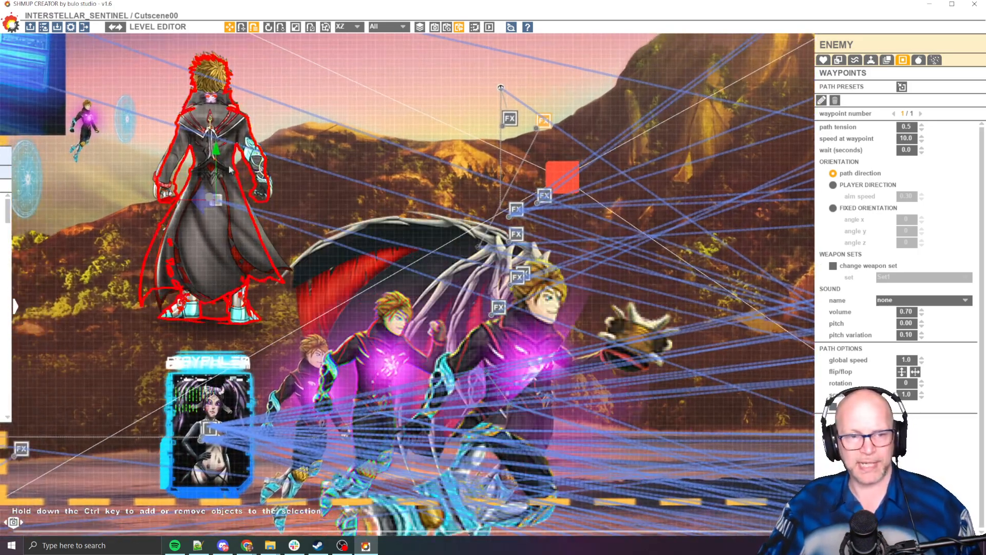
click(839, 61)
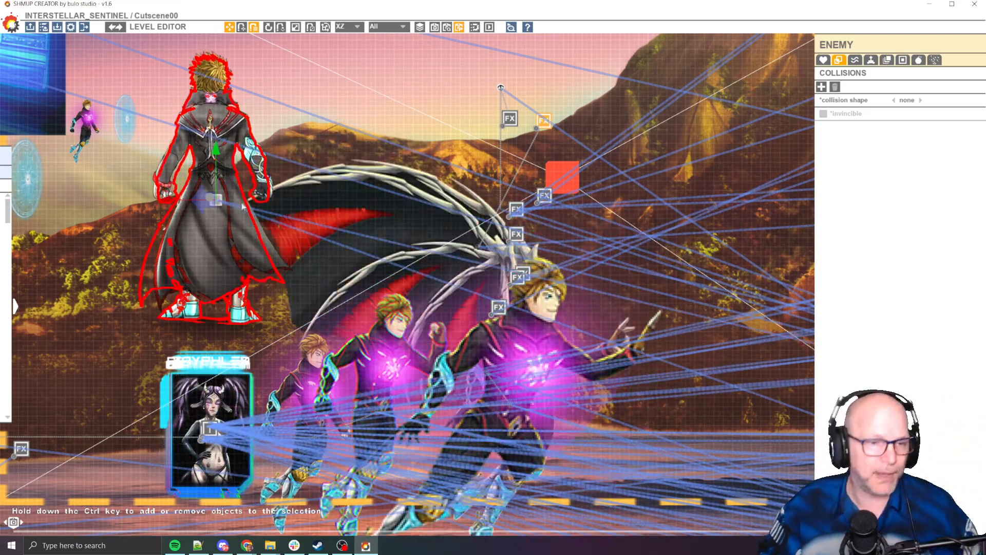
Step: Examine the winged and running character sprites and their placement against the island background within the camera frame
middle_drag(640, 268, 514, 252)
scroll(514, 252, down, 3)
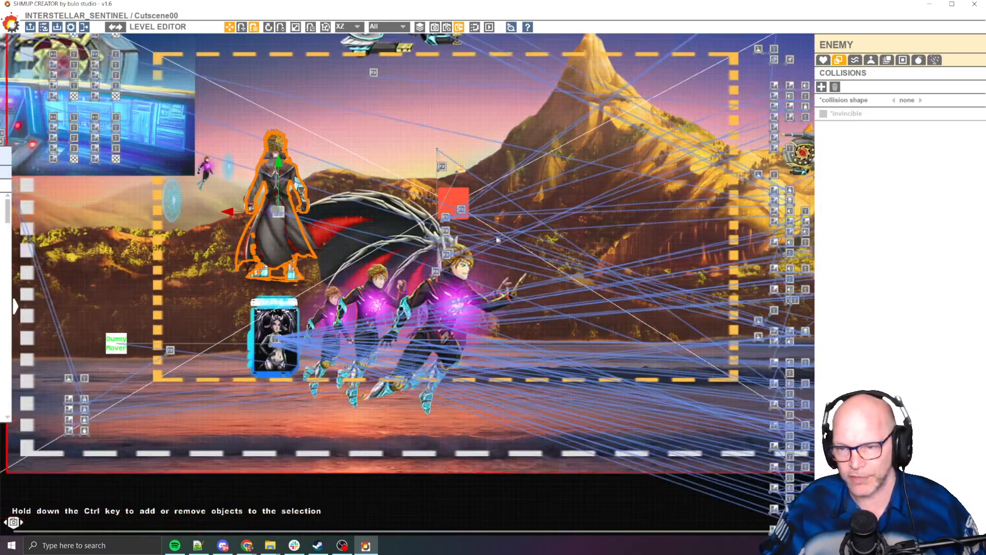
scroll(439, 245, up, 2)
scroll(388, 272, up, 1)
scroll(410, 273, up, 1)
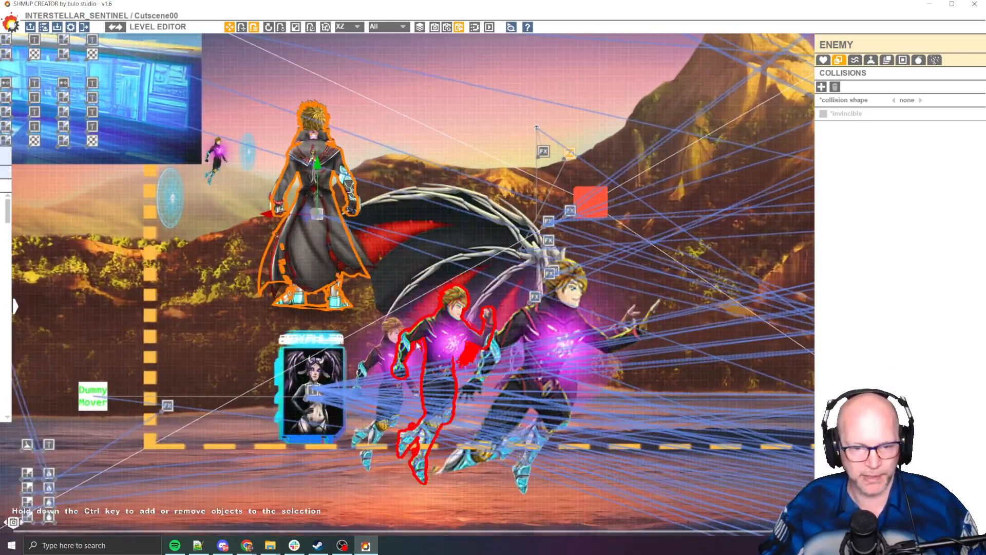
scroll(375, 339, up, 1)
middle_drag(478, 404, 471, 290)
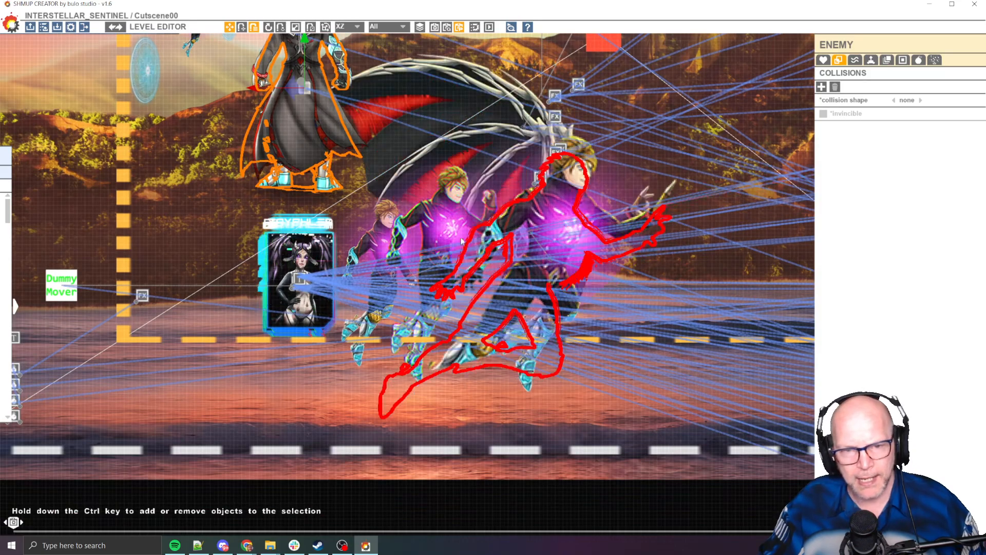
scroll(471, 290, down, 3)
scroll(400, 334, down, 1)
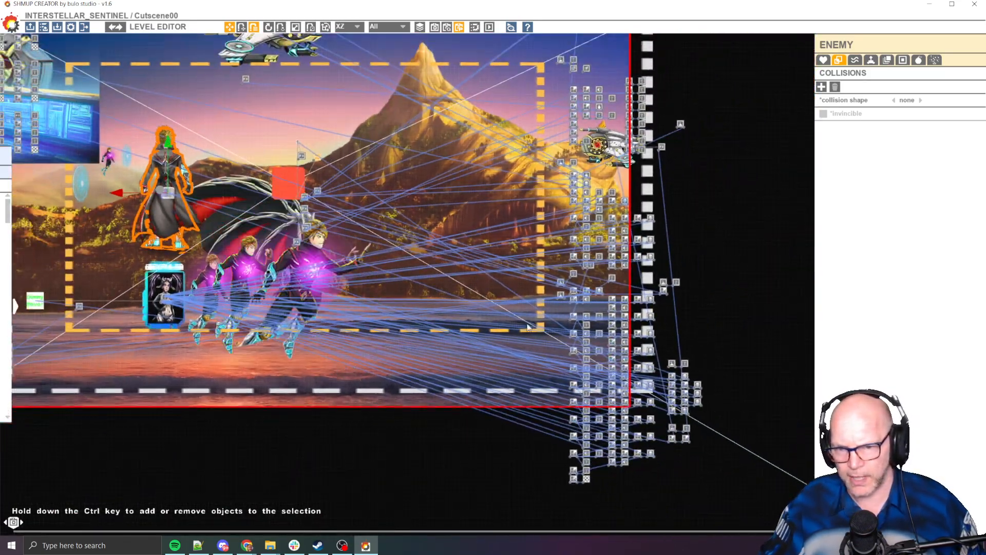
middle_drag(506, 300, 475, 296)
scroll(488, 296, up, 1)
middle_drag(374, 300, 525, 321)
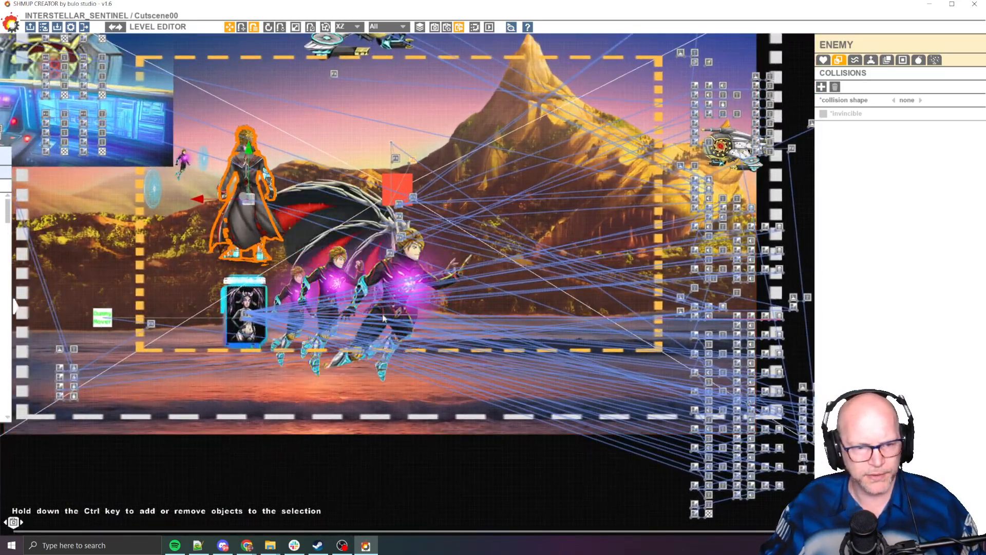
Step: Inspect the dialogue text nodes in the Scene 3 columns to see which lines they contain
middle_drag(602, 367, 311, 302)
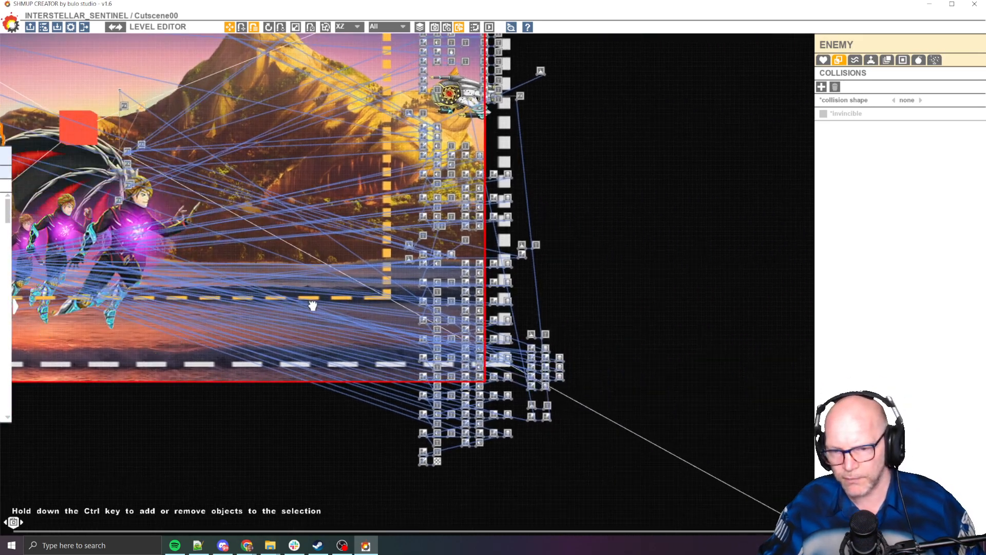
scroll(463, 298, up, 4)
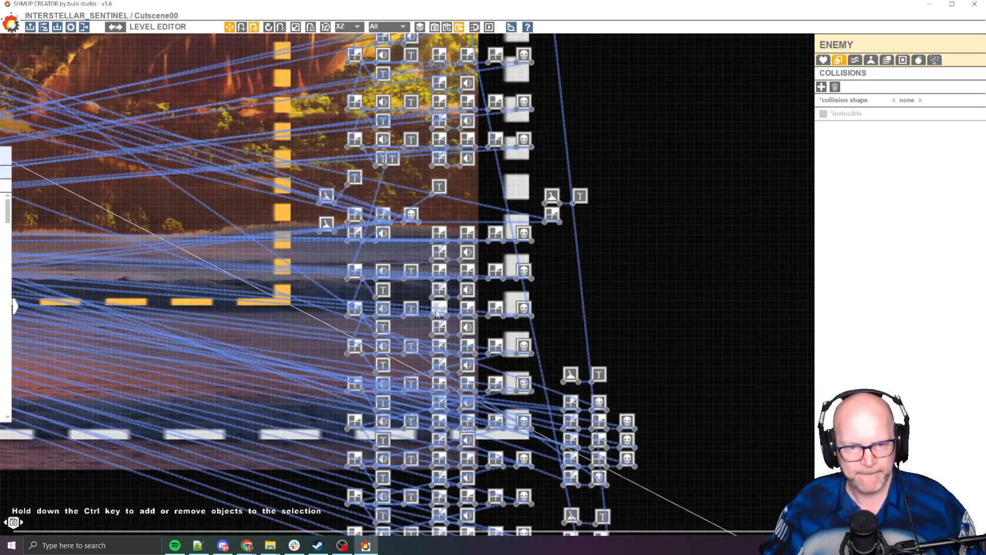
middle_drag(437, 314, 487, 260)
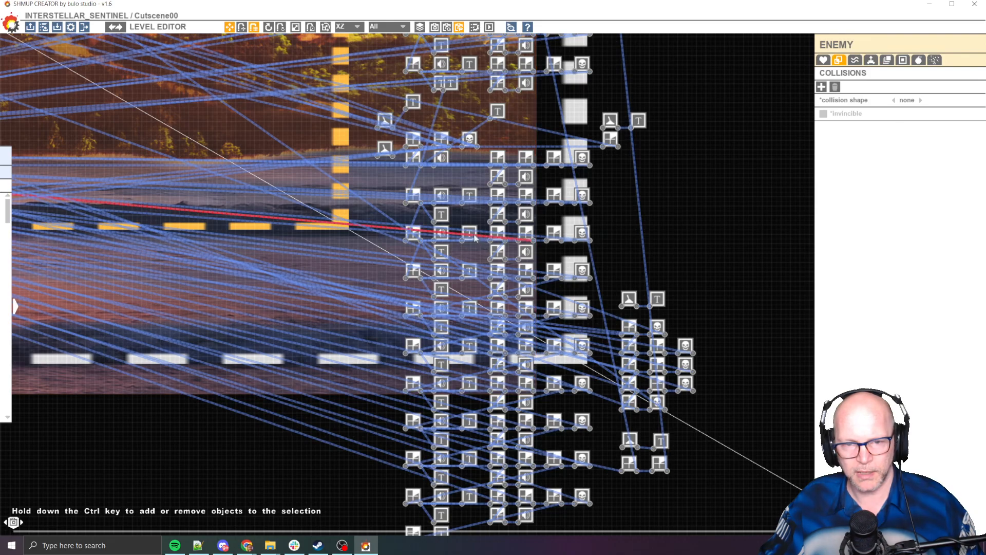
click(469, 240)
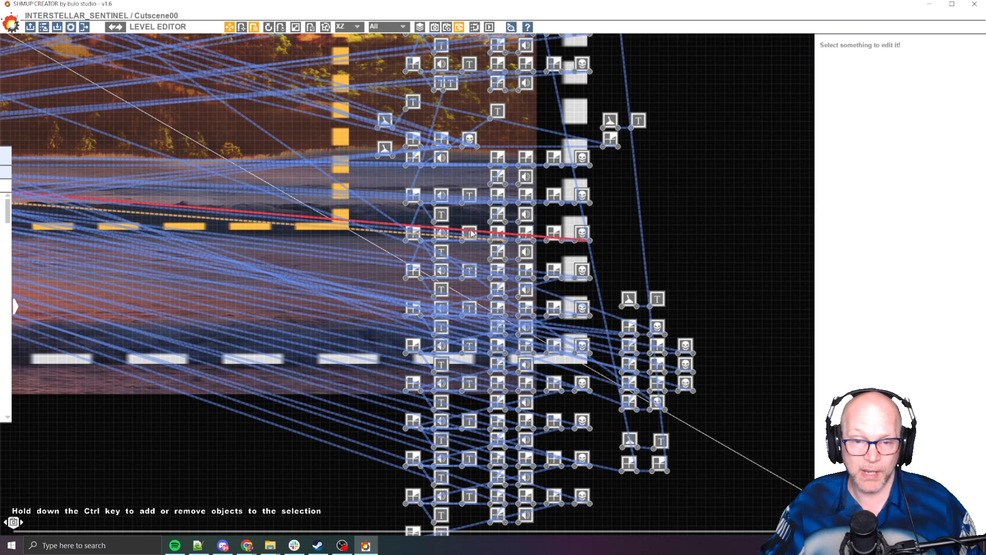
click(472, 232)
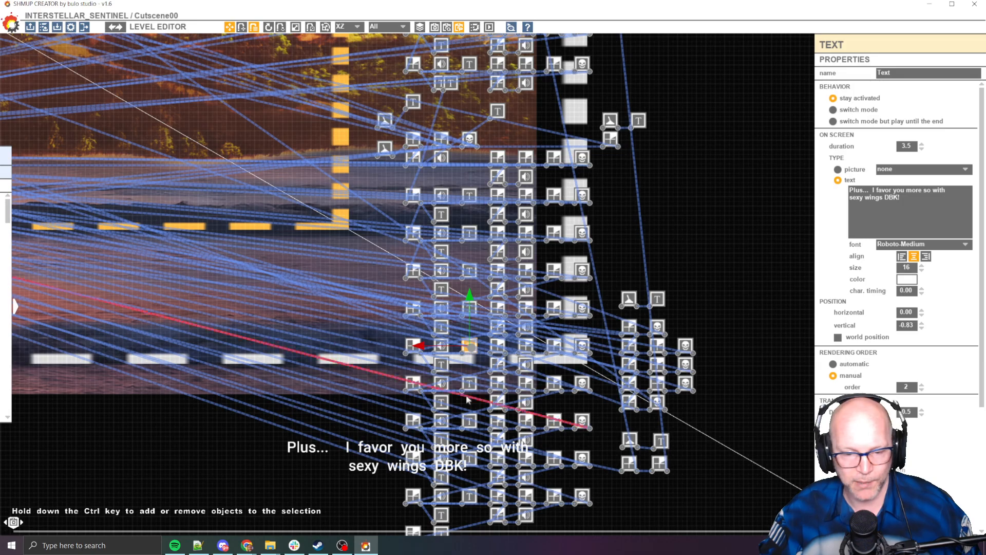
middle_drag(467, 400, 503, 275)
middle_drag(494, 197, 502, 252)
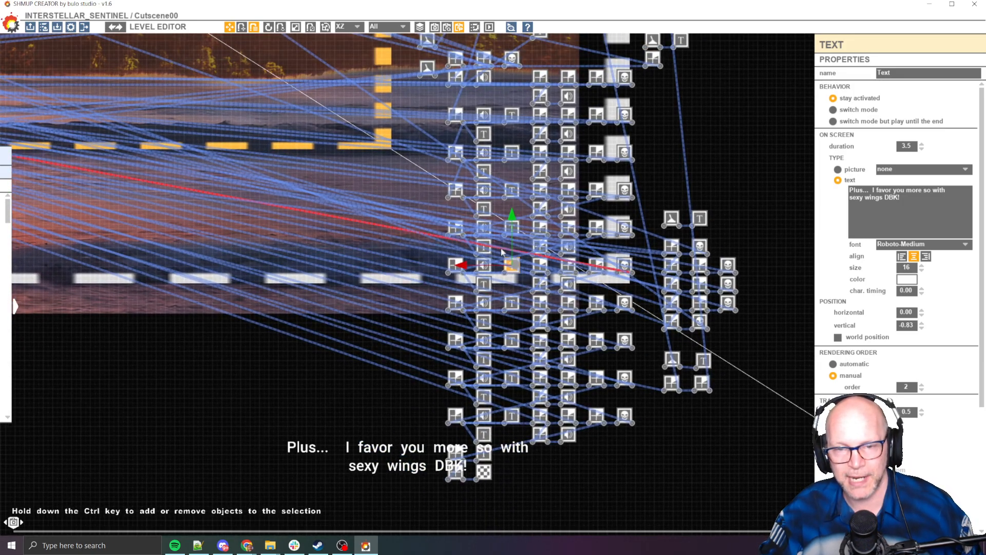
middle_drag(626, 255, 604, 275)
middle_drag(626, 220, 596, 239)
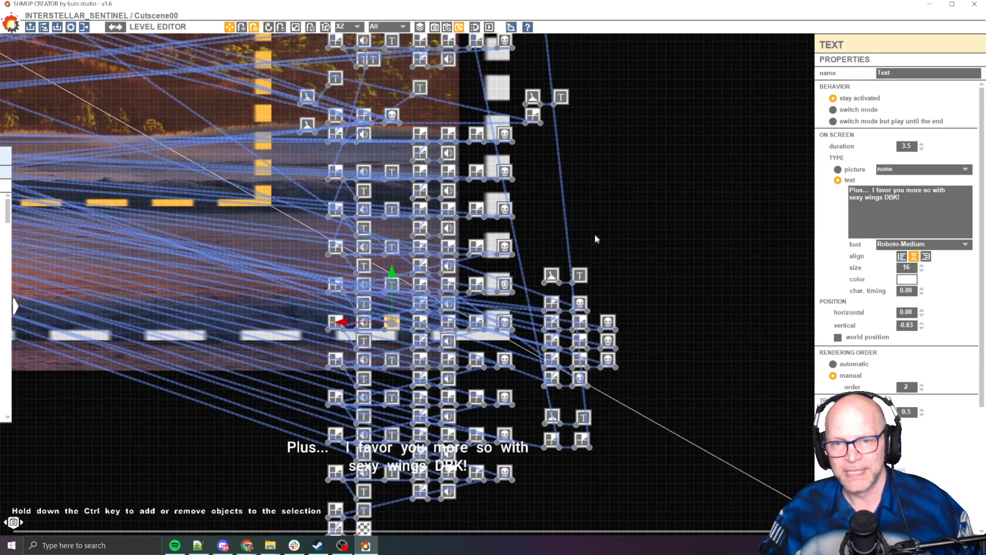
Step: Identify the Wave Animation label node and move the countdown beneath it farther out to single out its connections
middle_drag(623, 119, 623, 226)
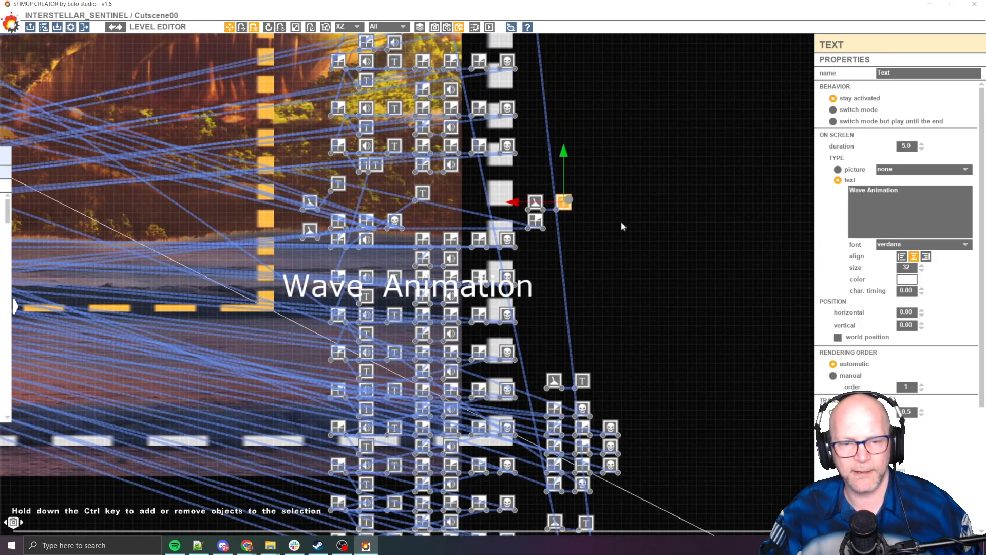
middle_drag(566, 212, 619, 274)
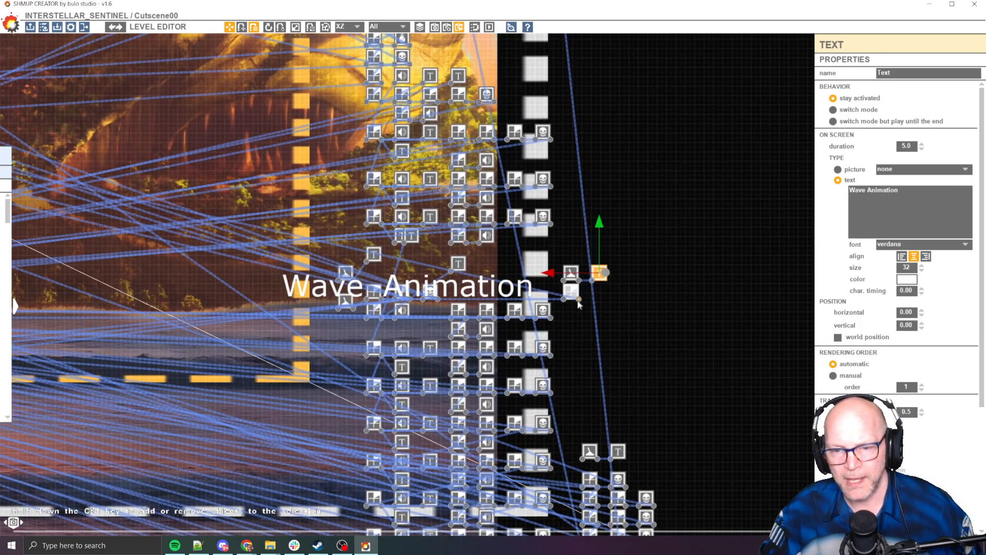
scroll(579, 305, up, 3)
drag(570, 286, 646, 353)
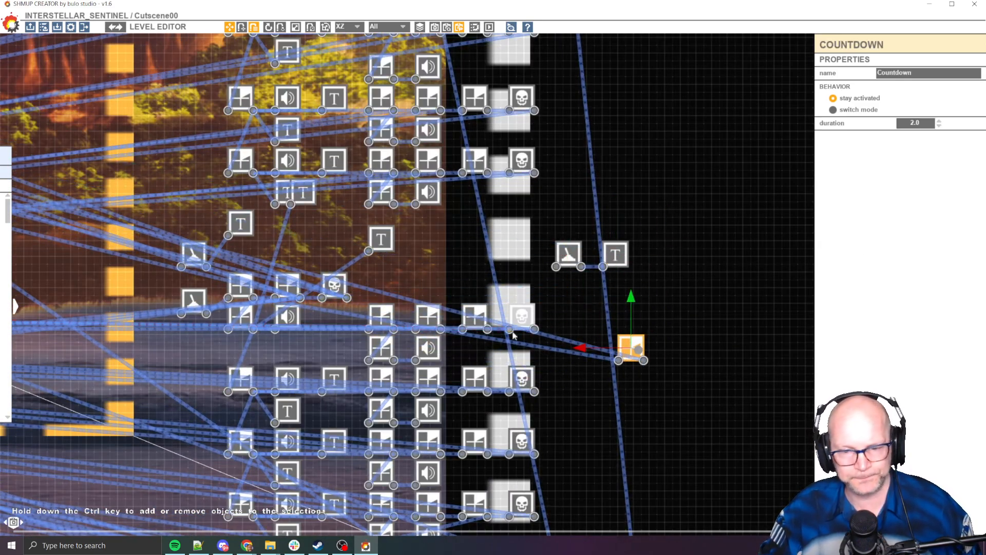
click(565, 352)
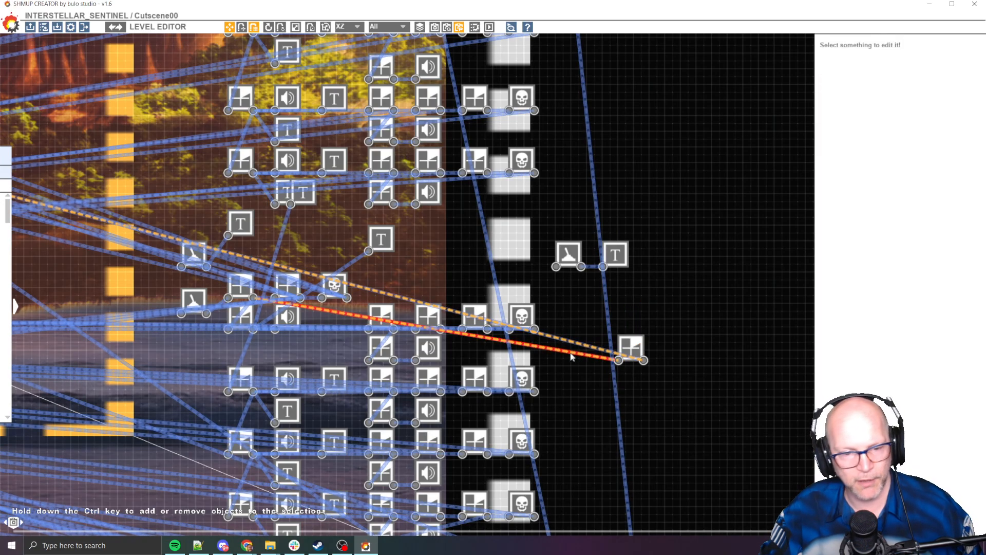
Step: Move the mountain island background below the level frame and the sunset beach background out beside it
scroll(573, 356, down, 5)
scroll(523, 264, down, 2)
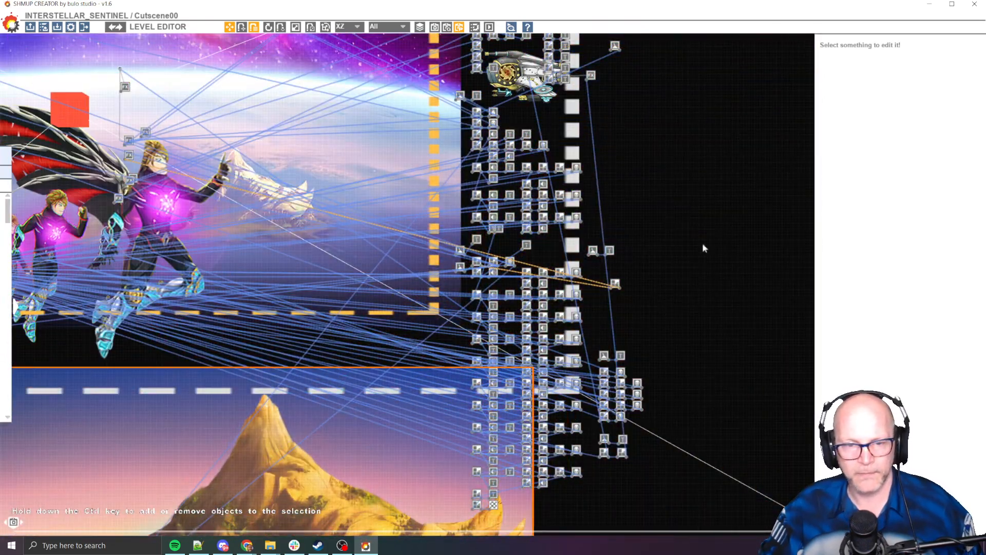
click(323, 174)
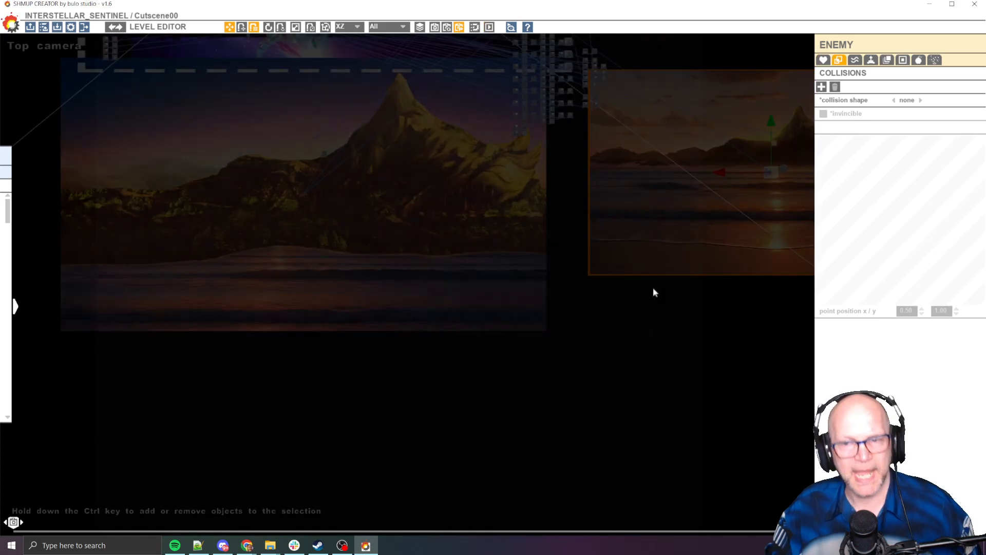
Step: Move the three stacked Hall of Whispers FX nodes, sfx3, sfx2 and sfx1, up into one group above the character sprites
click(631, 157)
middle_drag(630, 156, 570, 391)
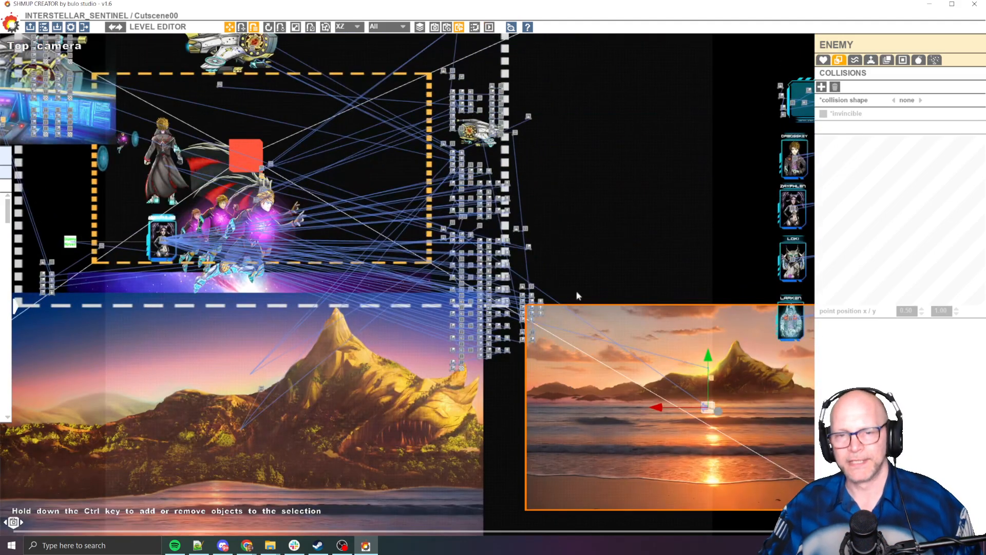
scroll(587, 229, up, 4)
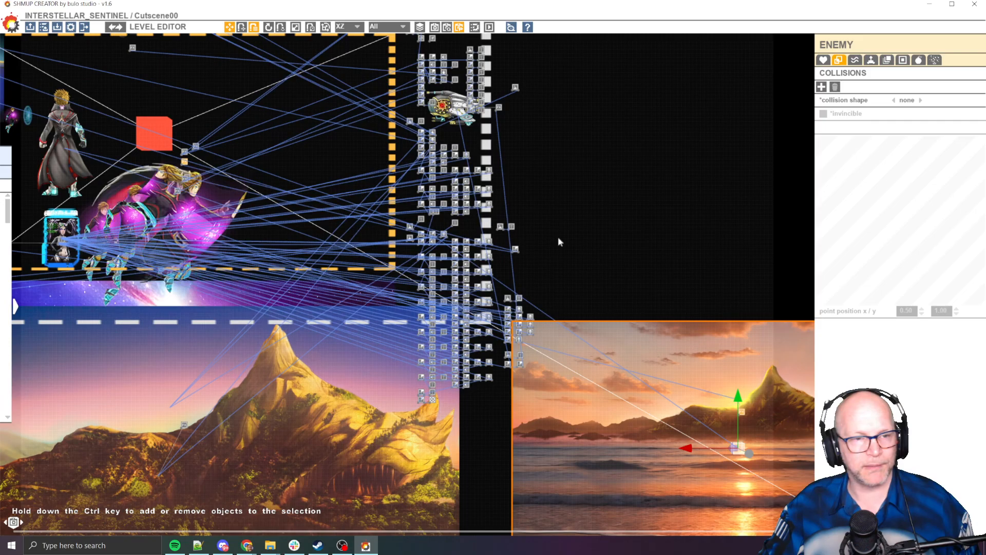
middle_drag(287, 149, 360, 214)
scroll(255, 222, up, 7)
scroll(255, 222, up, 6)
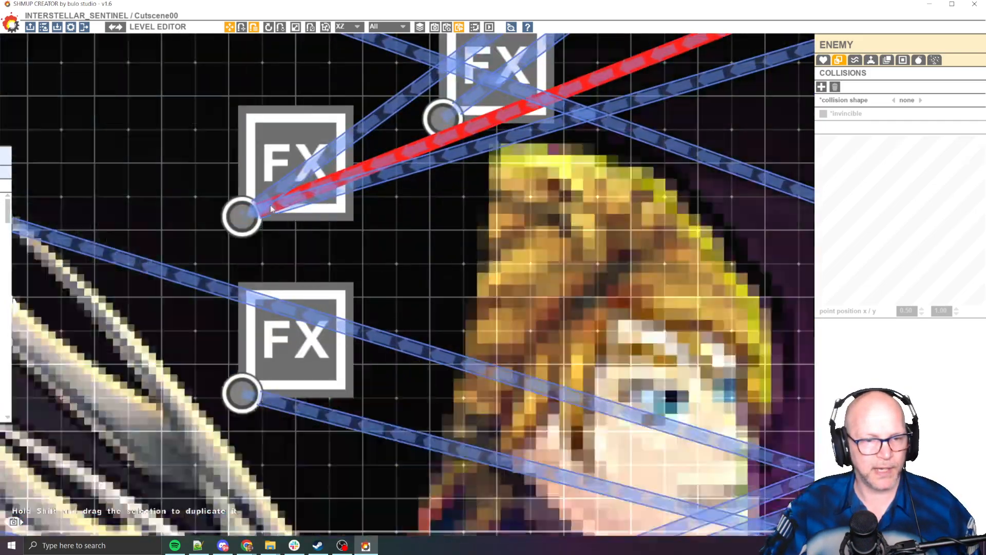
scroll(271, 205, down, 3)
click(283, 190)
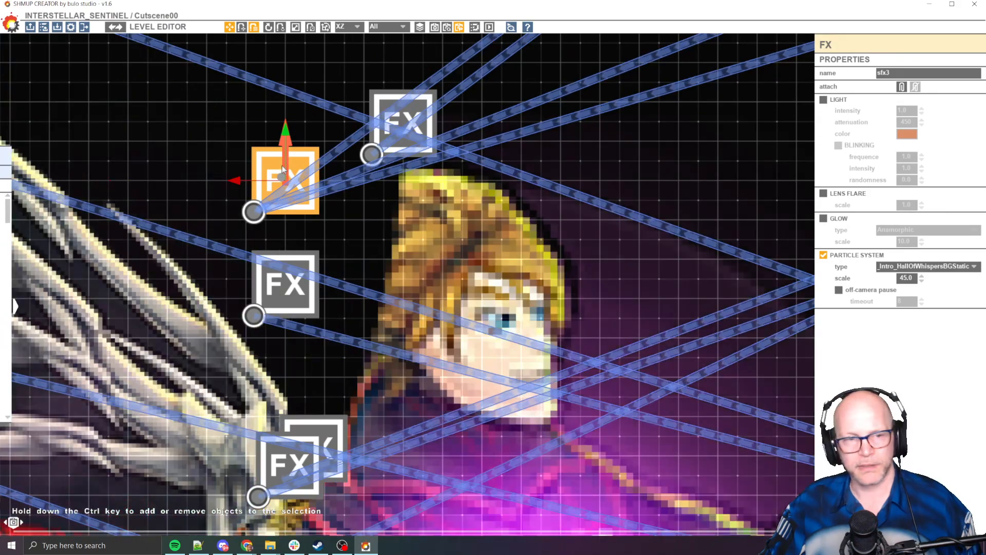
drag(284, 168, 294, 50)
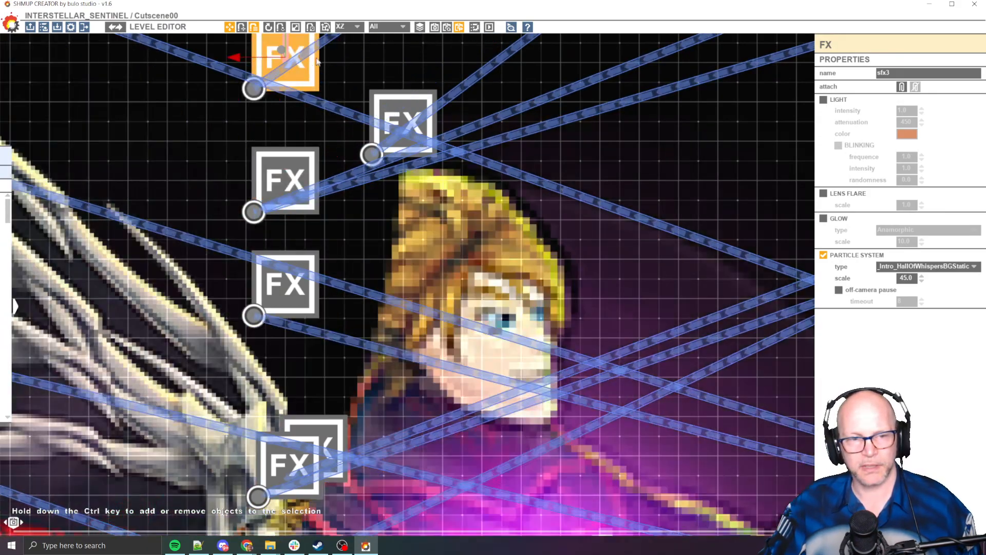
click(286, 185)
drag(281, 171, 315, 54)
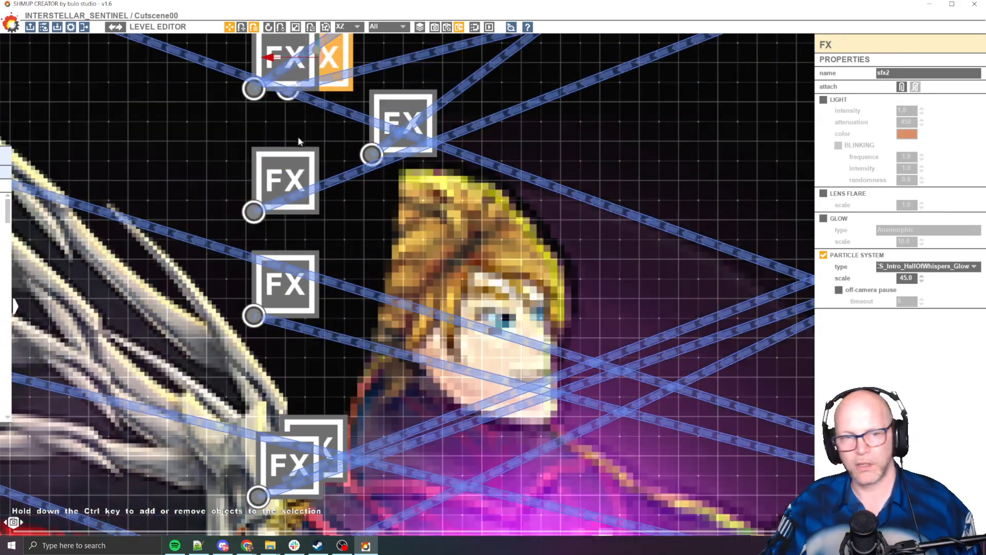
drag(292, 170, 323, 52)
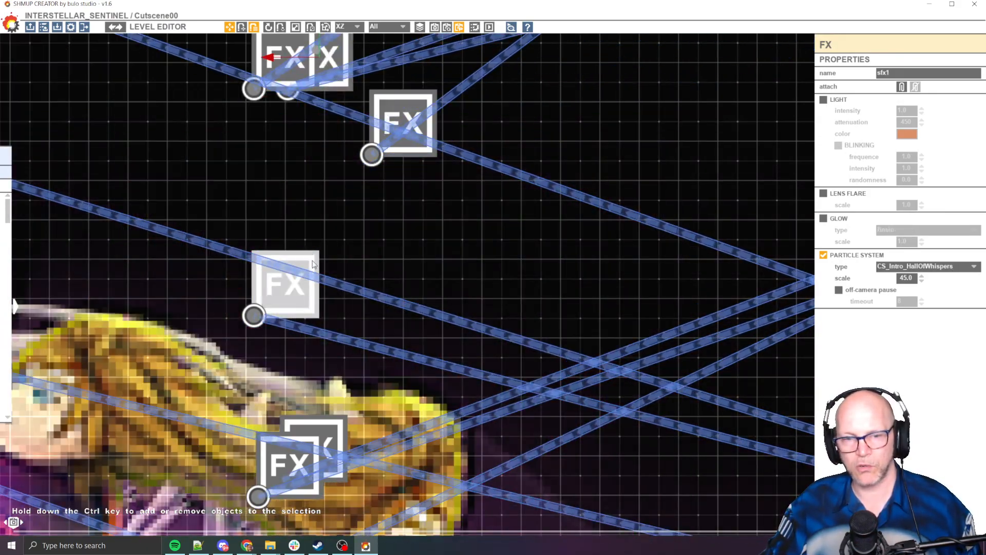
Step: Move the sfx4 node with the CS_Intro_Beach_Water particle system up to just below the Hall of Whispers FX group
drag(313, 264, 250, 205)
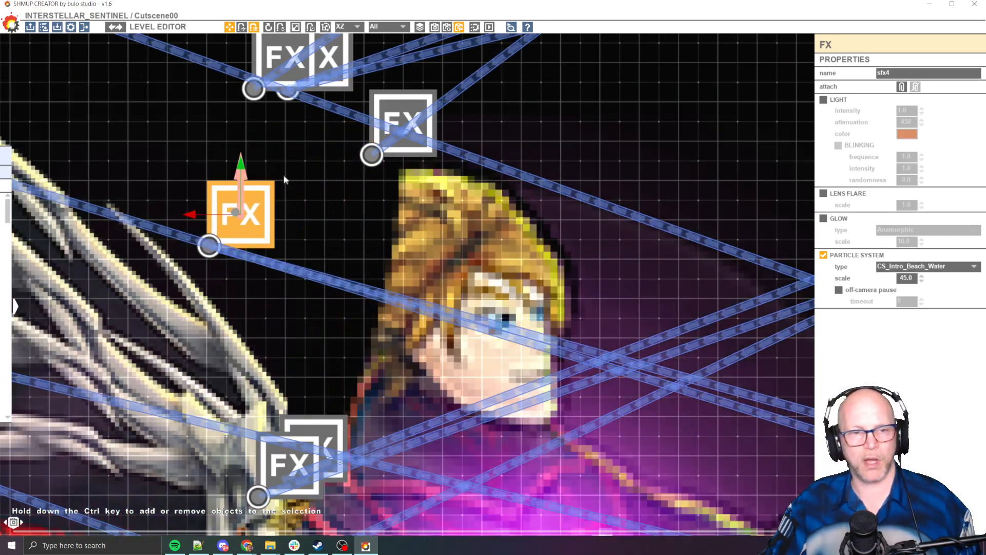
scroll(282, 179, down, 3)
middle_drag(270, 163, 304, 169)
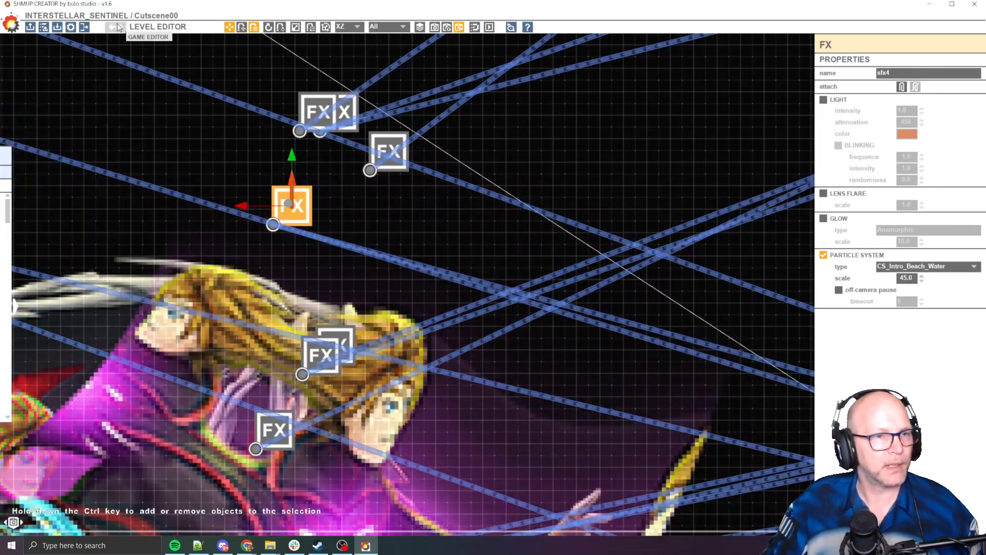
Step: Examine the emitter, particle and modifier settings of the CS_Intro_Beach_Water particle system, including its animation texture
click(116, 27)
click(294, 27)
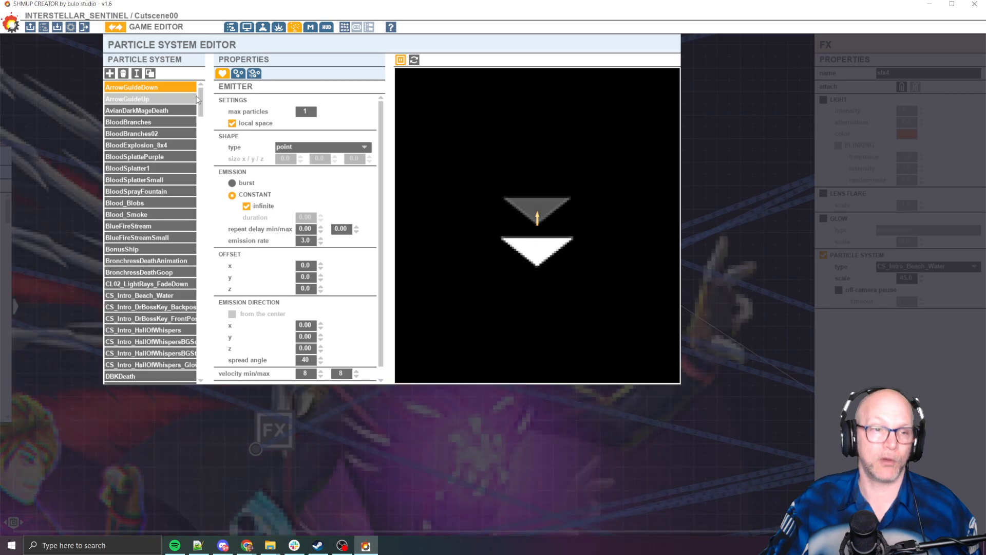
drag(201, 100, 239, 329)
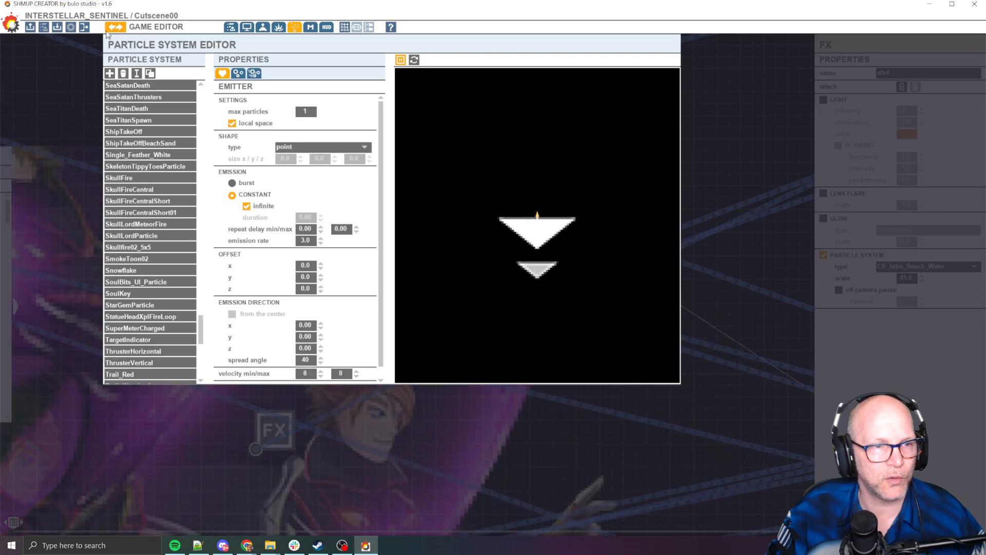
click(116, 28)
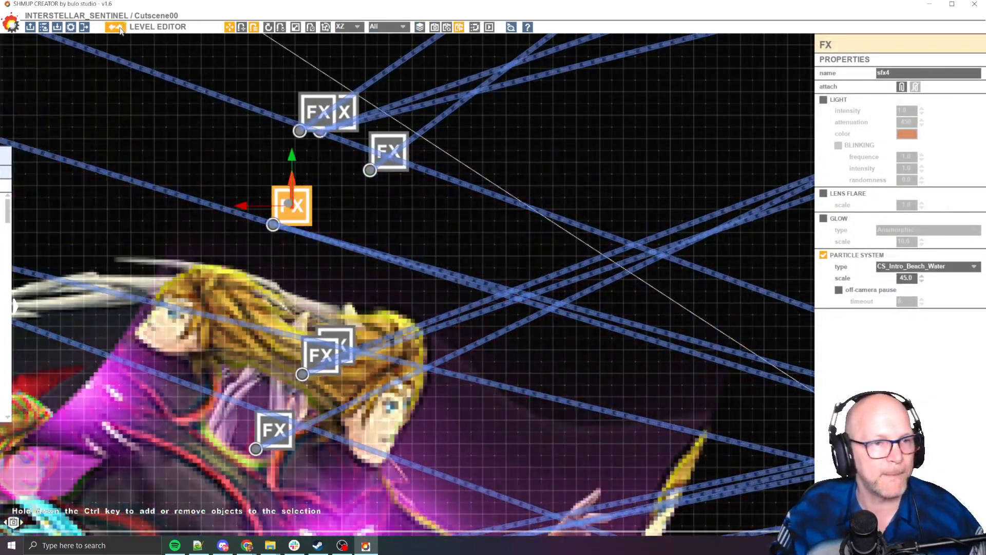
click(118, 29)
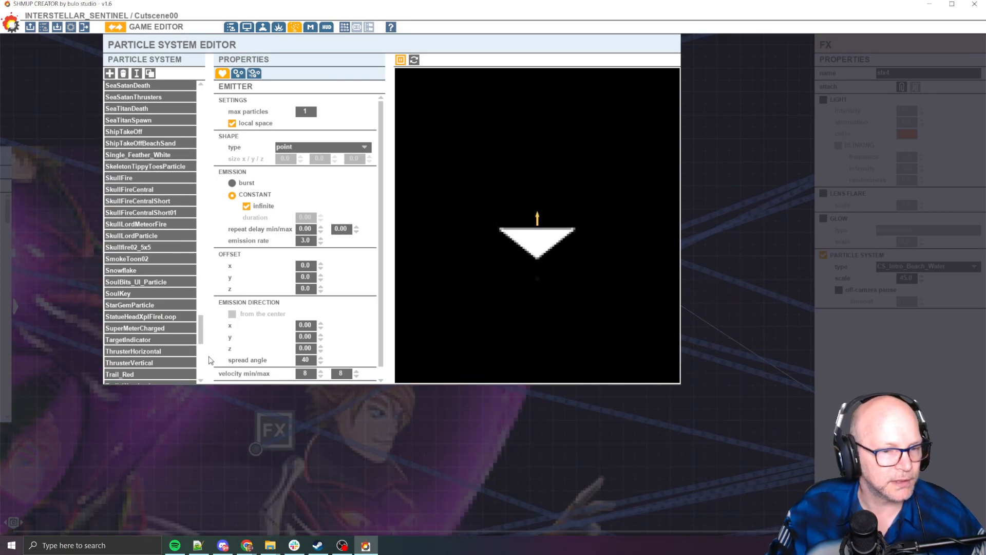
drag(201, 334, 208, 121)
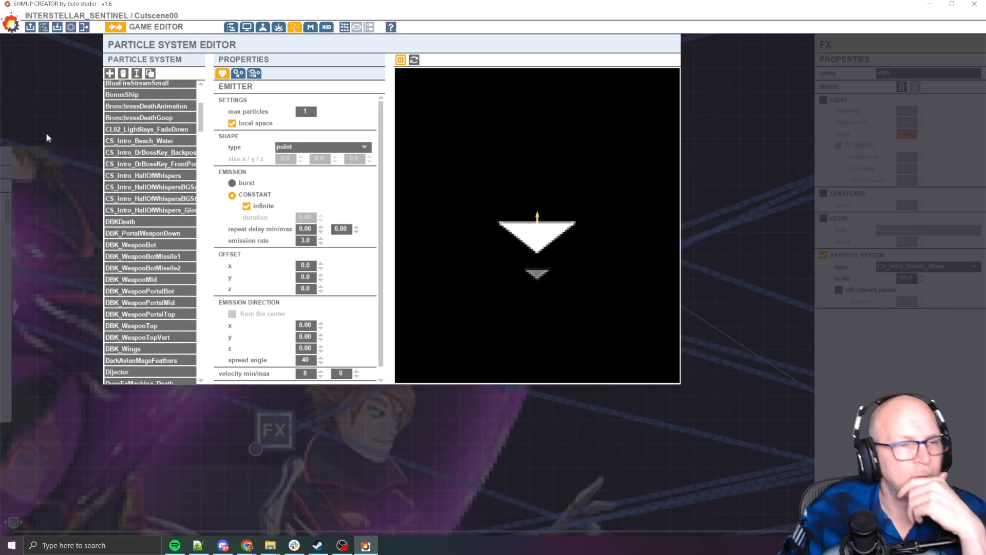
click(166, 141)
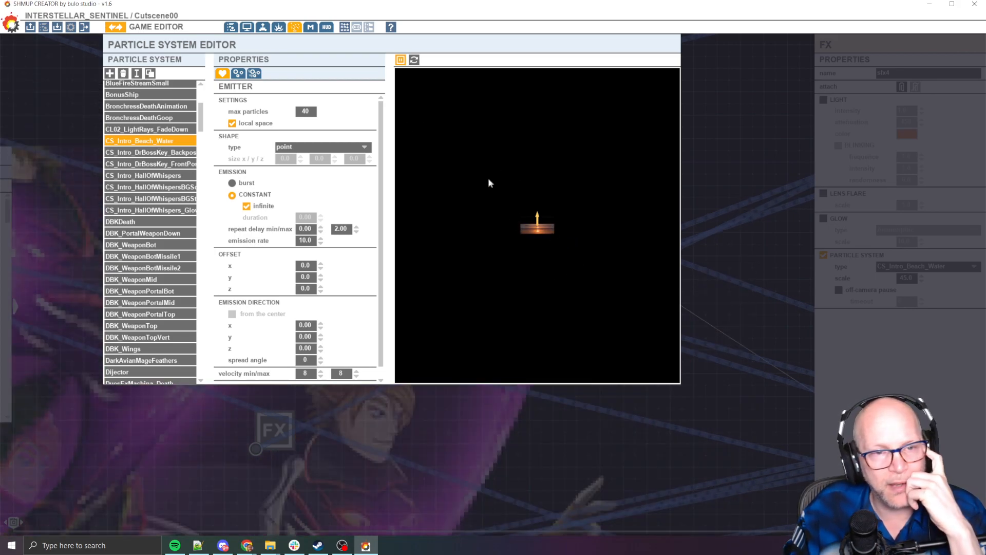
click(237, 73)
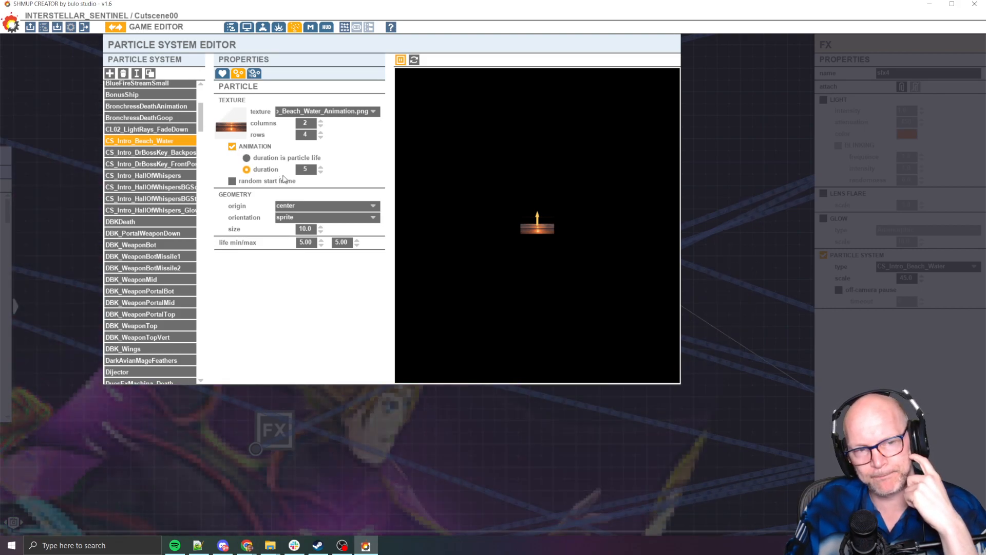
click(222, 74)
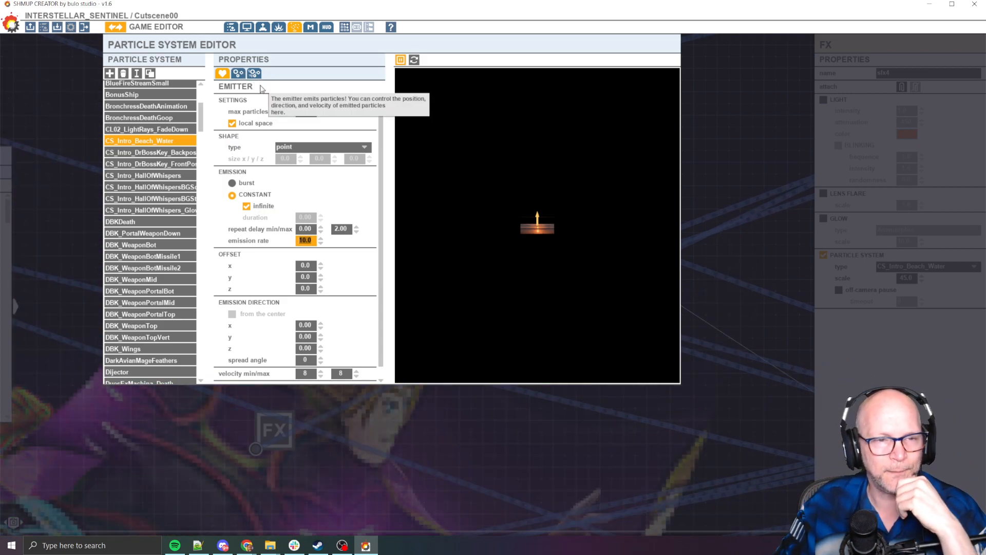
click(254, 74)
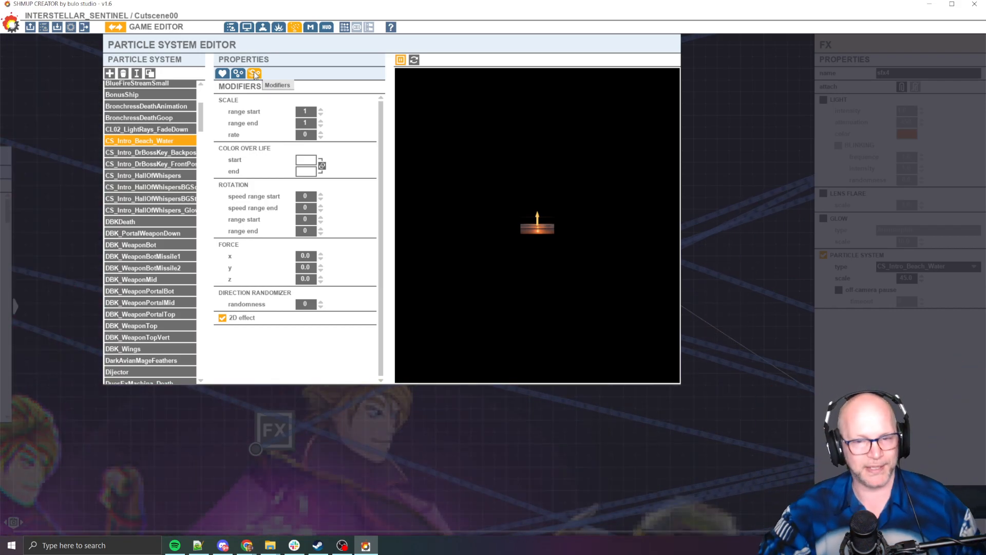
click(116, 27)
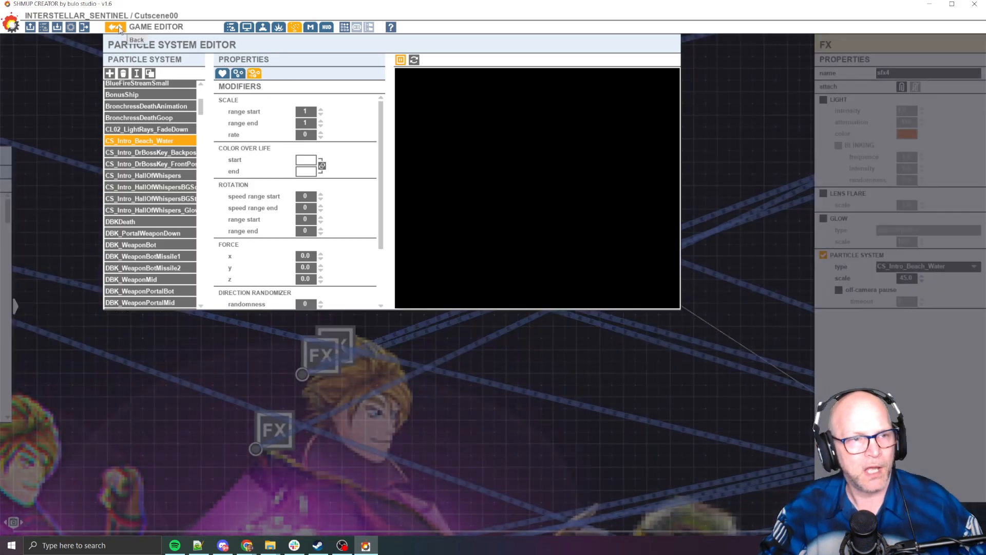
Step: Inspect the text nodes in and beside the dialogue columns to identify the DBK Transformation label and the neighbouring dialogue line
scroll(334, 216, down, 3)
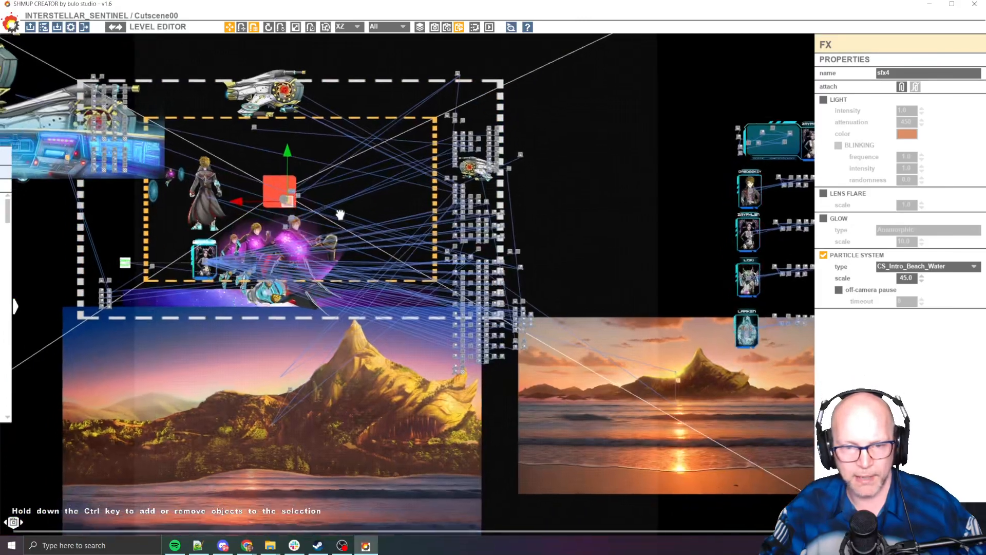
middle_drag(339, 213, 196, 187)
middle_drag(406, 242, 619, 131)
scroll(505, 217, up, 4)
scroll(614, 155, up, 3)
scroll(594, 228, up, 5)
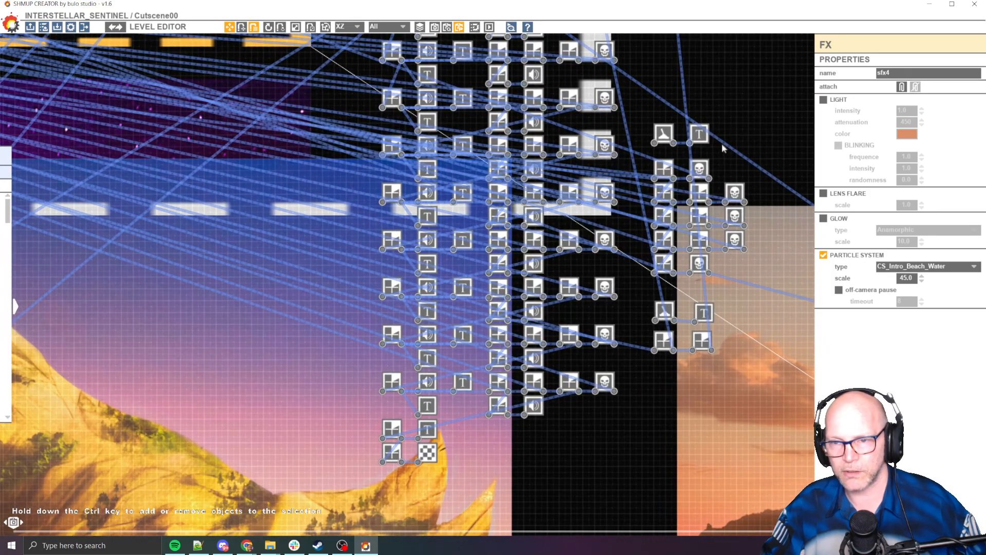
click(699, 134)
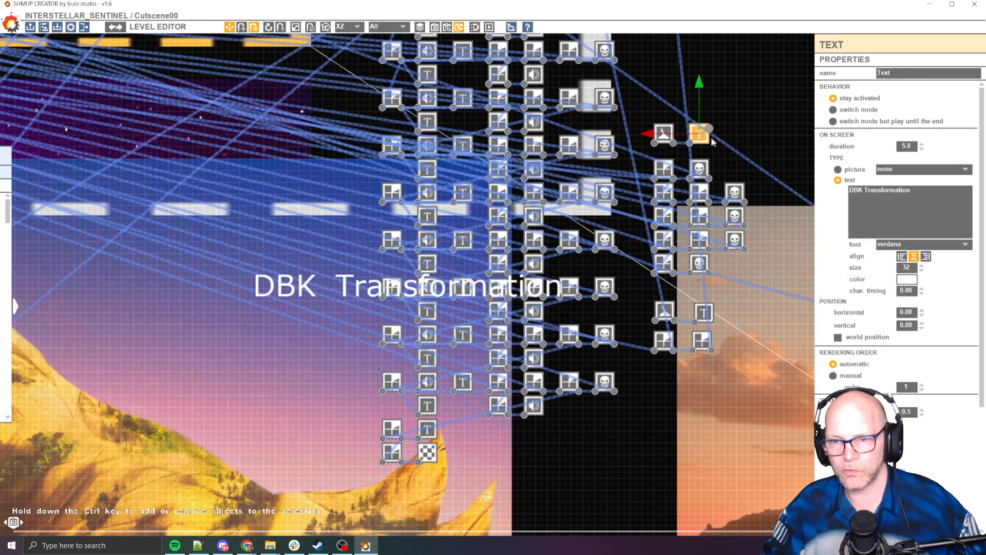
scroll(683, 103, down, 3)
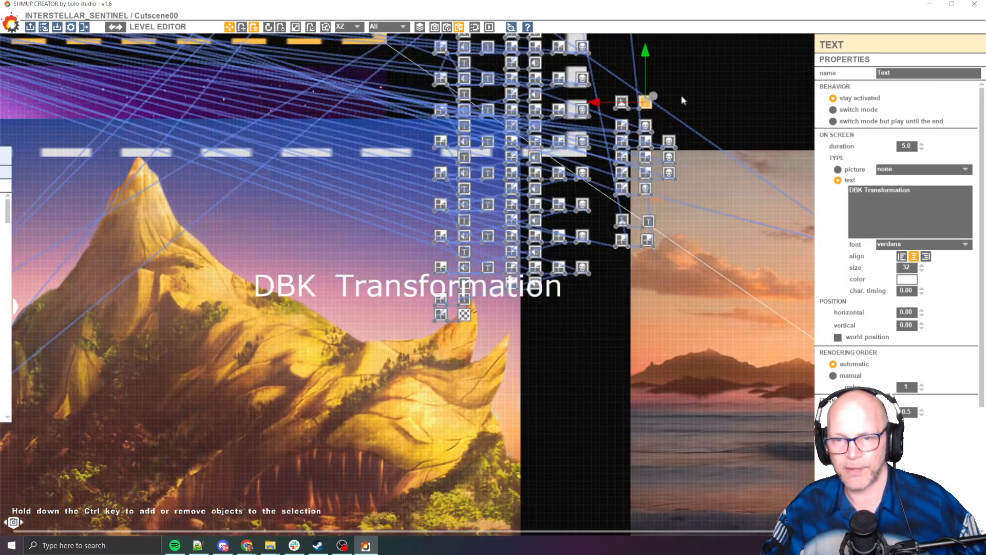
middle_drag(682, 97, 671, 166)
scroll(642, 194, up, 2)
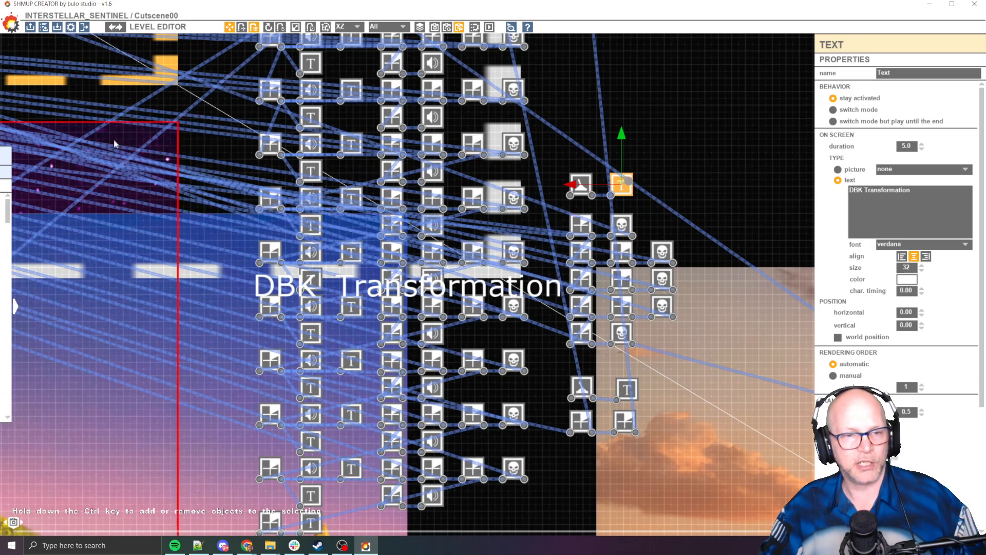
scroll(315, 278, down, 5)
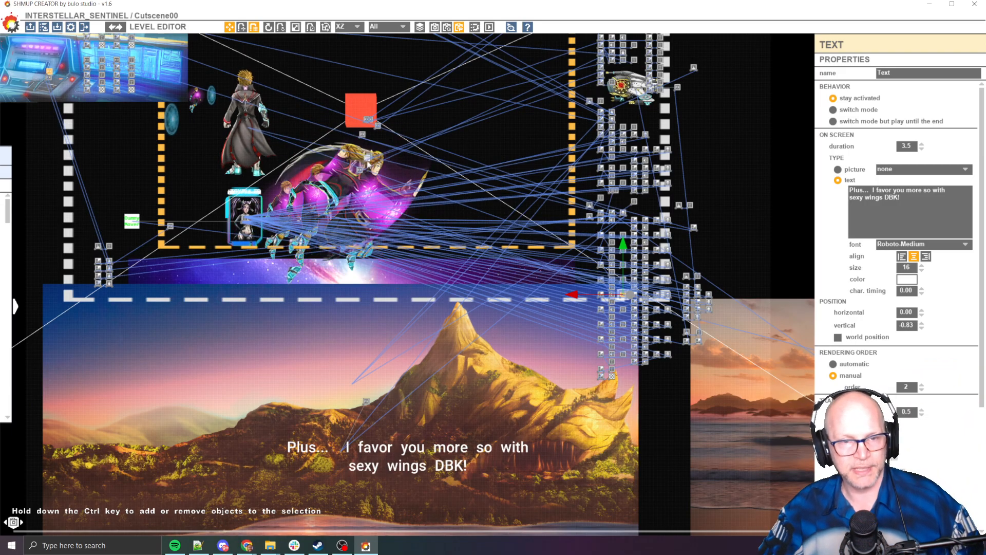
Step: Move the large winged sprite and the medium running sprite up and away from the smallest runner inside the camera frame
middle_drag(443, 135, 512, 173)
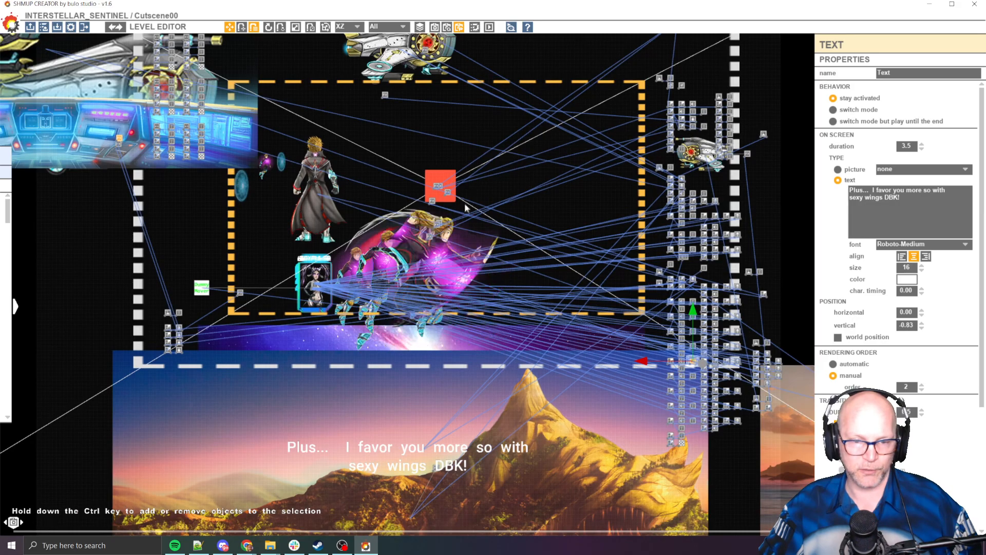
middle_drag(556, 231, 480, 233)
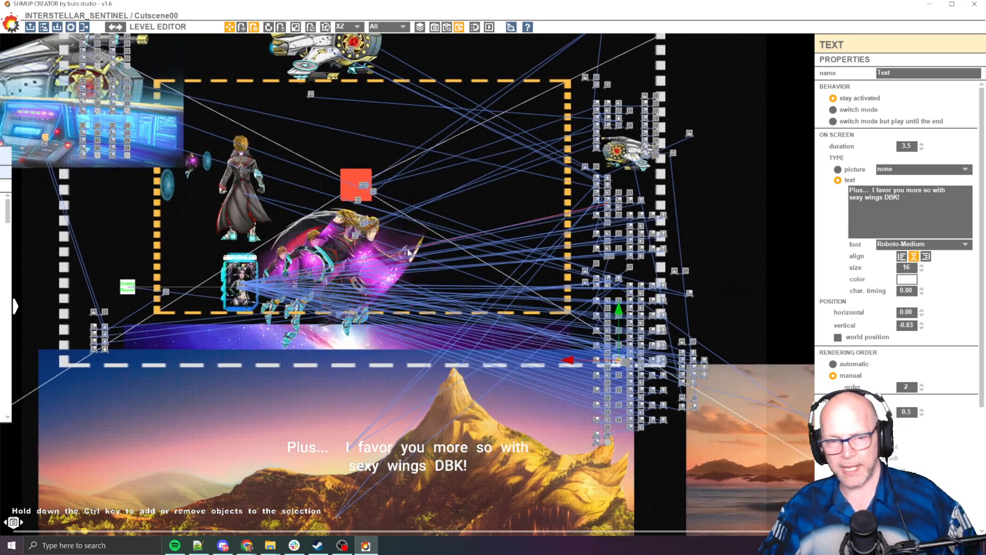
scroll(411, 233, up, 3)
middle_drag(211, 232, 359, 252)
scroll(360, 251, up, 3)
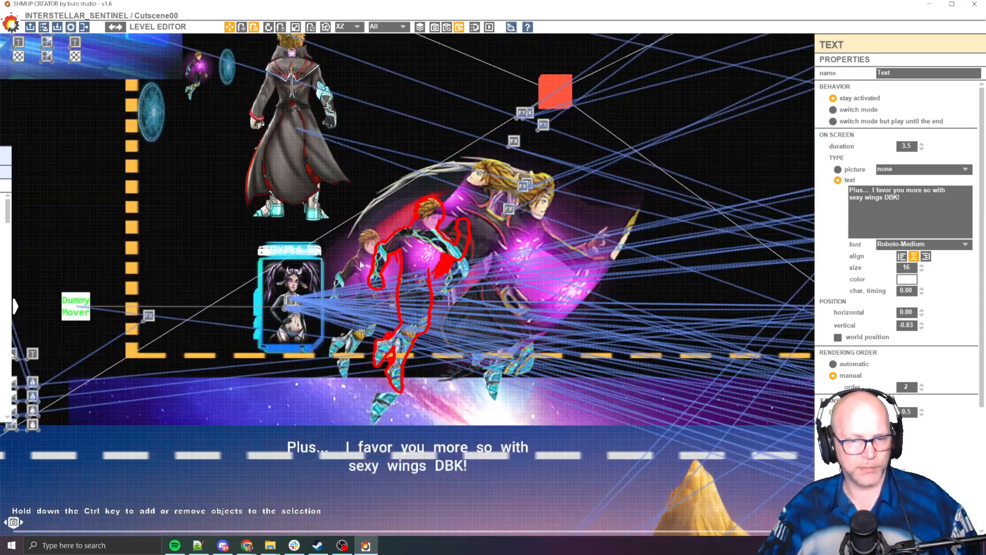
click(364, 278)
click(608, 158)
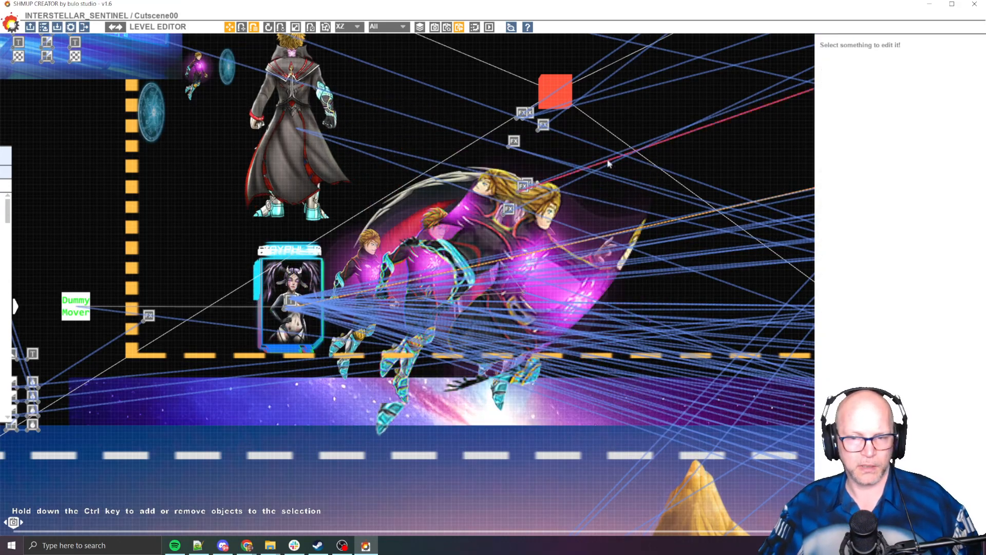
click(407, 379)
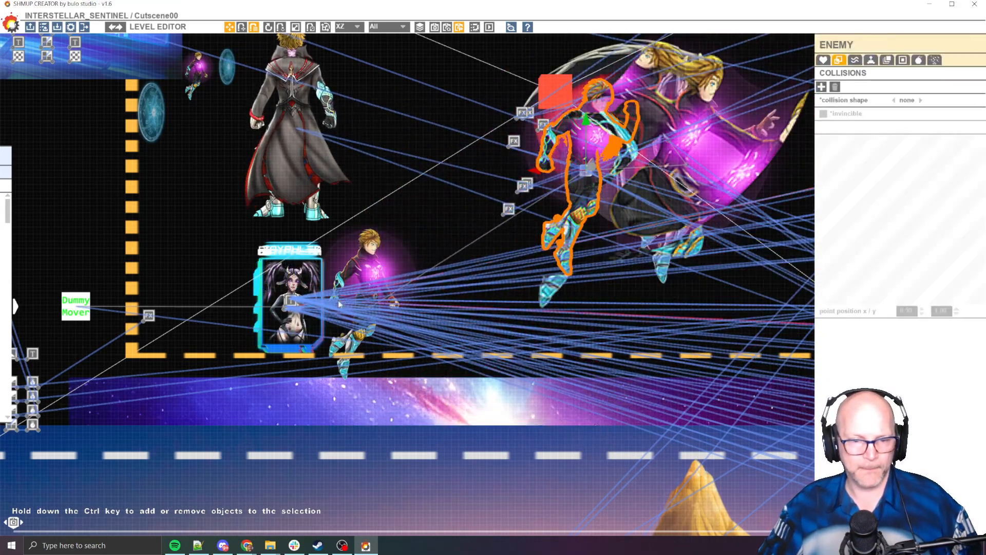
Step: Place the smallest running sprite beside the cloaked figure and shift the medium runner with the winged sprite closer to it
click(363, 275)
drag(377, 273, 418, 140)
scroll(419, 140, down, 3)
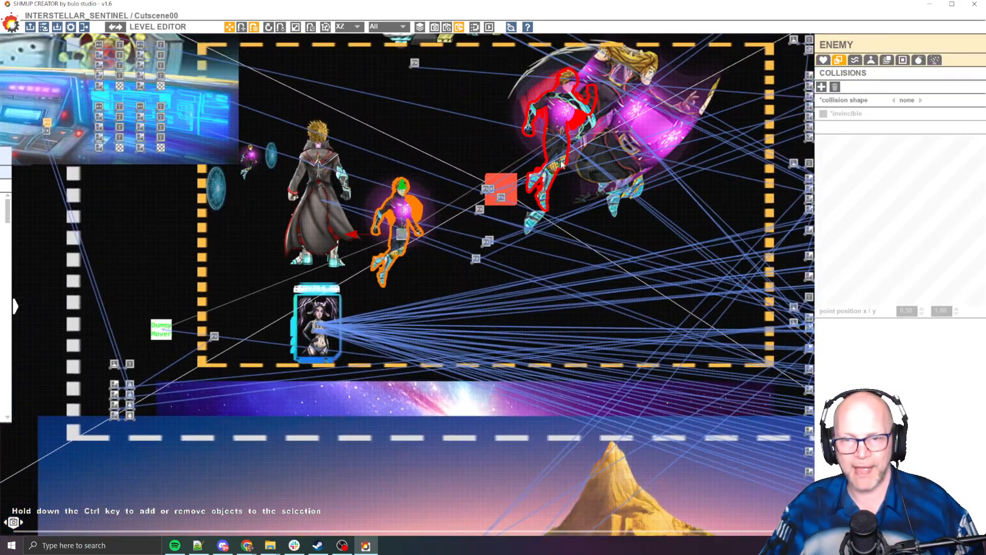
click(557, 170)
drag(553, 103, 487, 129)
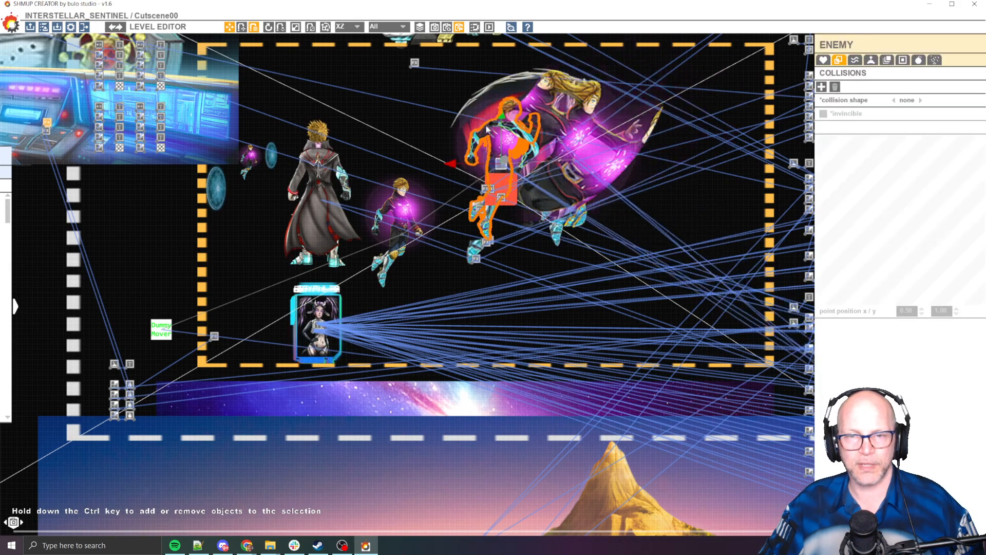
click(393, 209)
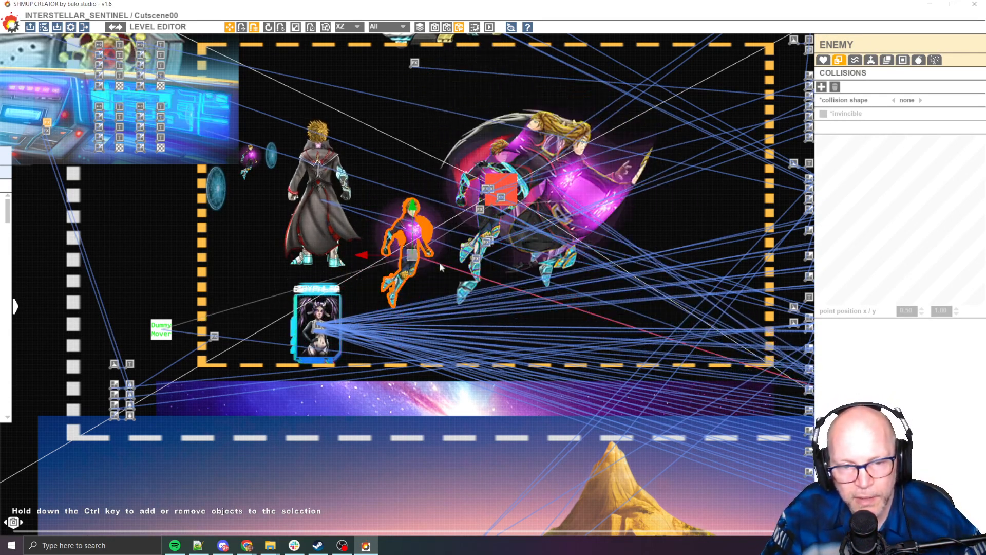
Step: Select the connection passing the smallest running sprite and trace it to the skull node beside the dialogue columns
click(440, 263)
middle_drag(441, 265, 143, 160)
scroll(455, 256, up, 6)
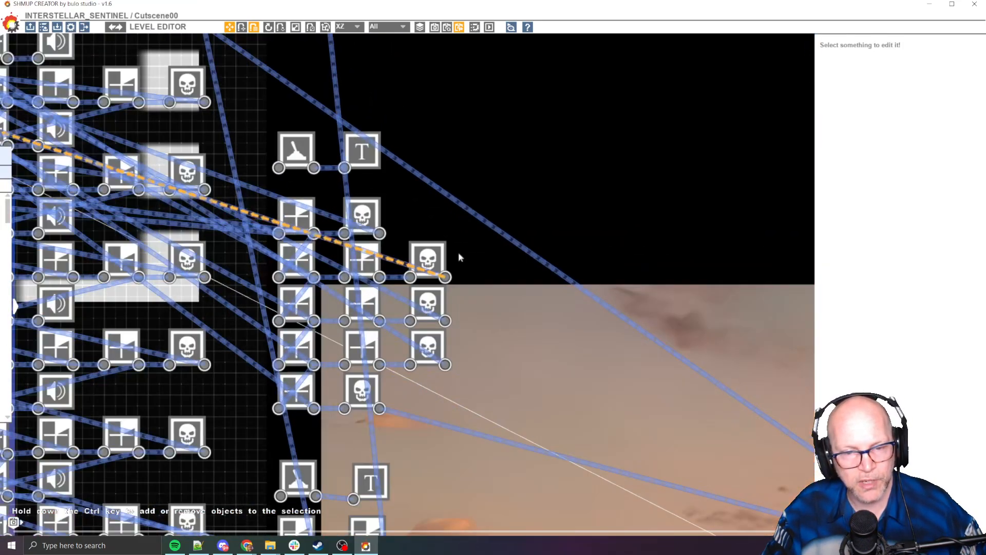
middle_drag(459, 257, 557, 209)
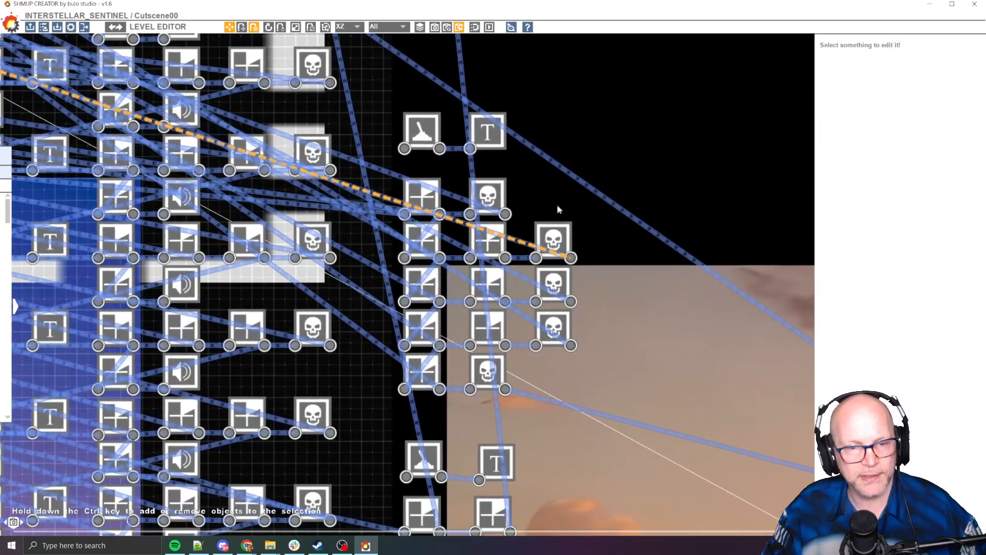
Step: Move the 1.0 countdown to the near side of the upper trigger pair and the Kill Beach DBK node directly below its text node
drag(431, 199, 422, 149)
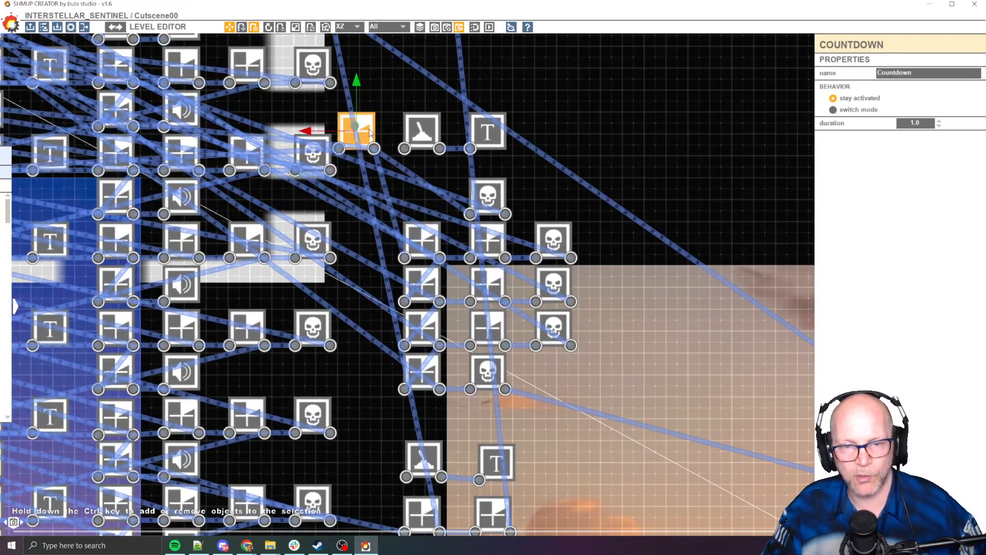
drag(501, 187, 495, 179)
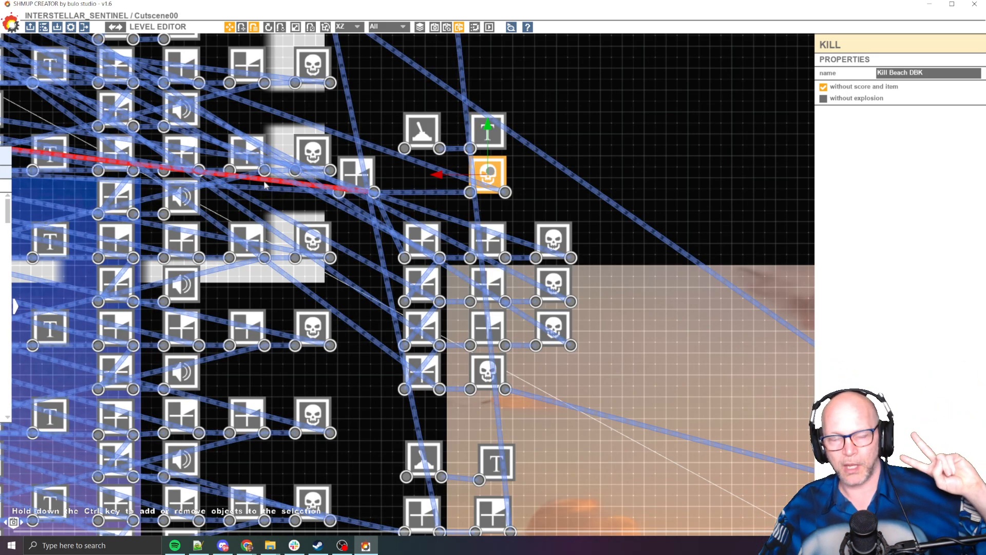
middle_drag(434, 227, 457, 203)
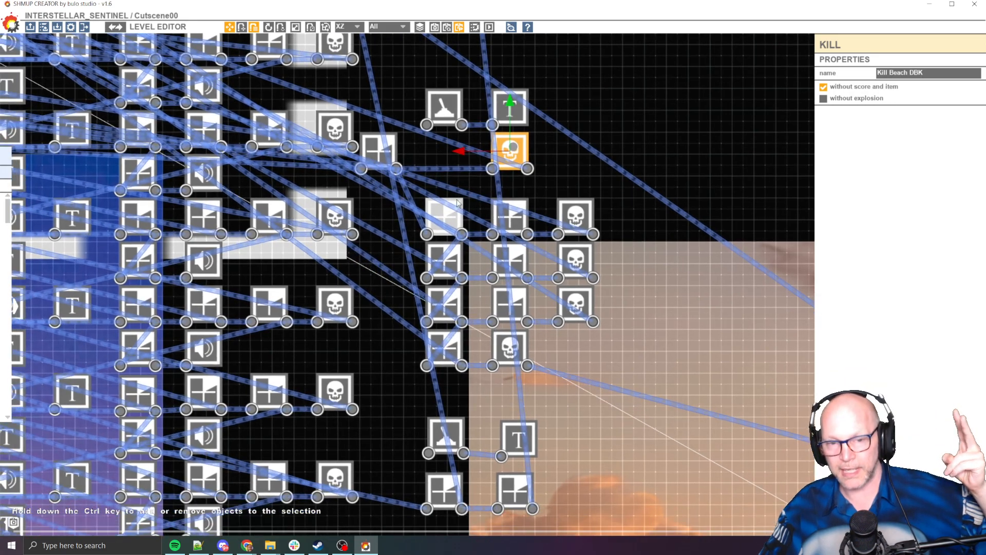
Step: Inspect the durations of the countdown nodes in the first two rows of the block above the sunset sky
click(453, 218)
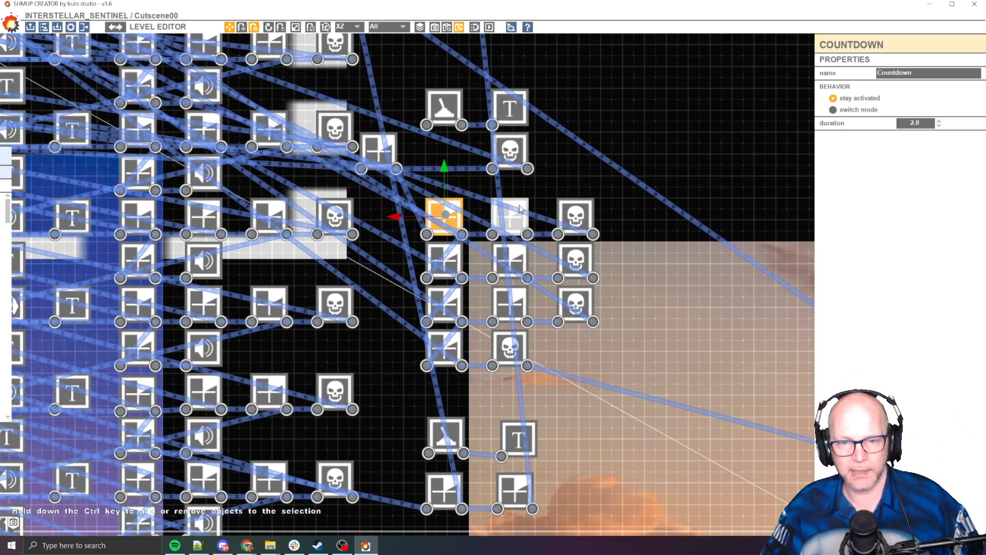
scroll(555, 214, down, 3)
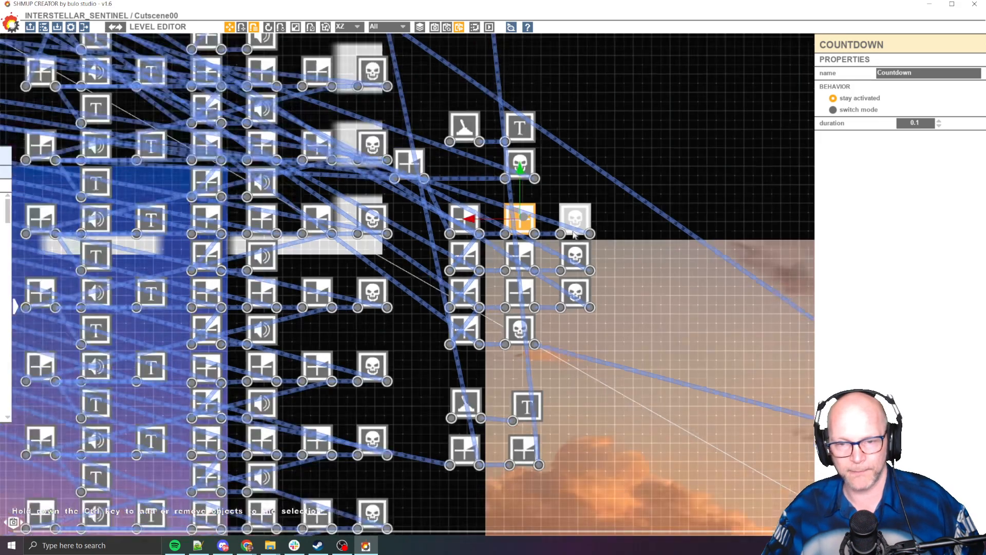
scroll(555, 213, up, 4)
middle_drag(545, 273, 517, 220)
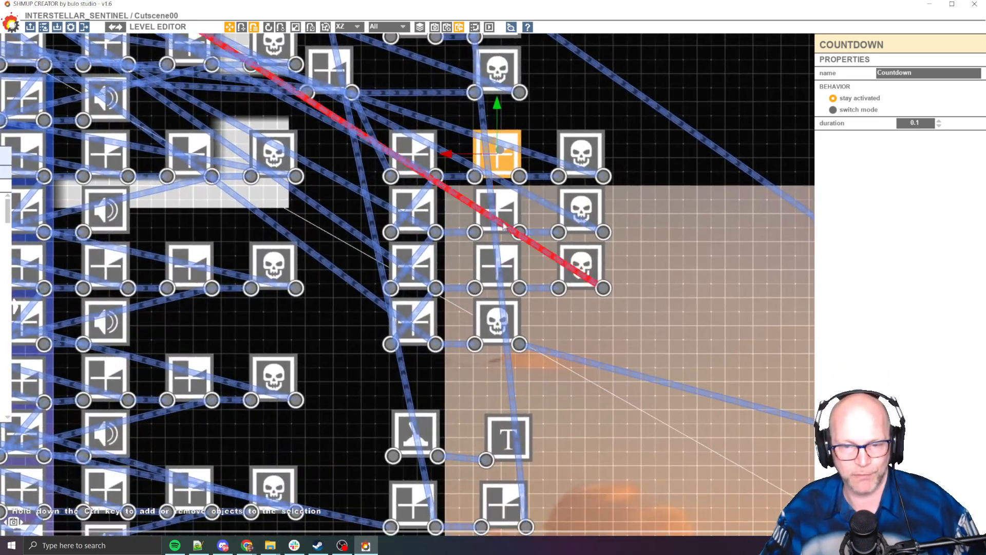
click(407, 147)
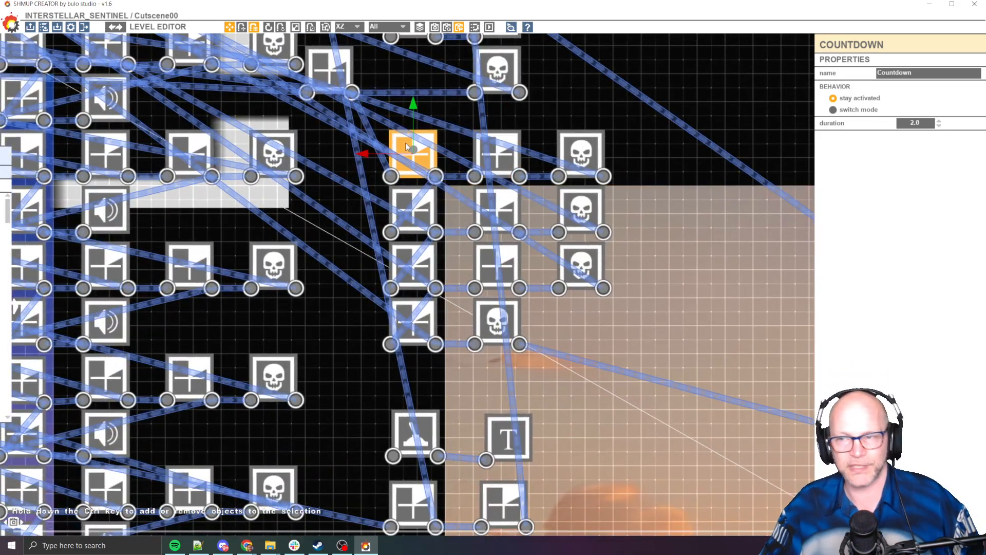
click(428, 216)
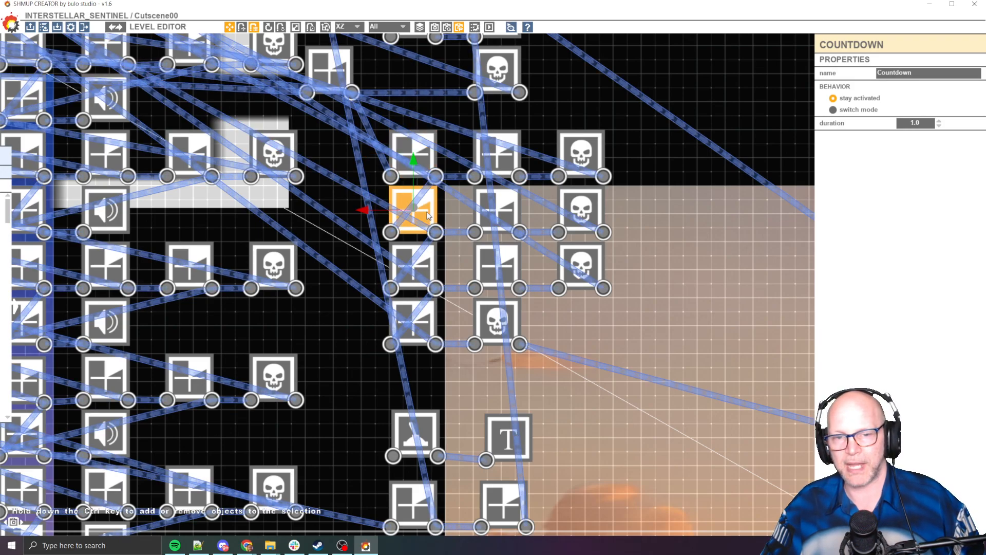
click(504, 209)
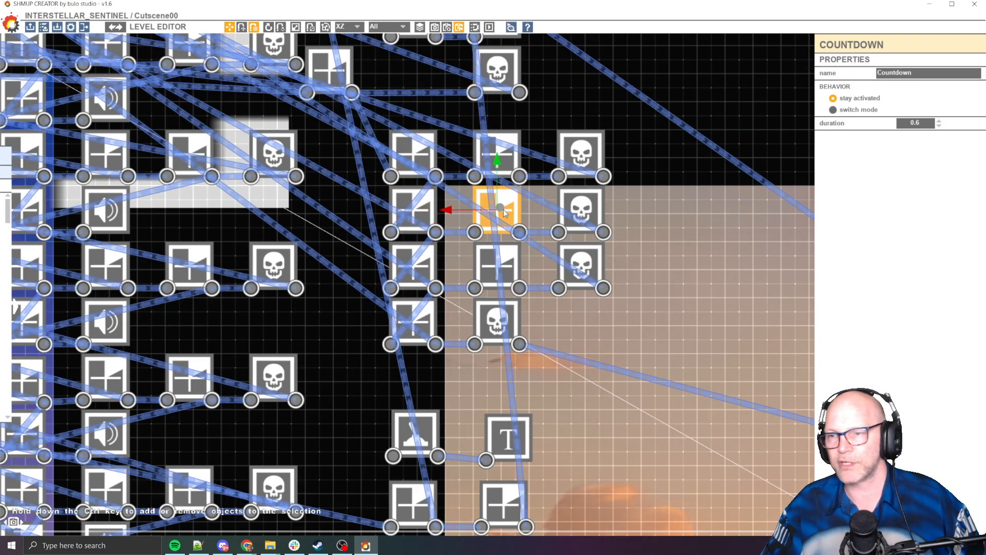
Step: Inspect the kill nodes ending the second, third and fourth rows of the same block, then clear the selection
click(585, 217)
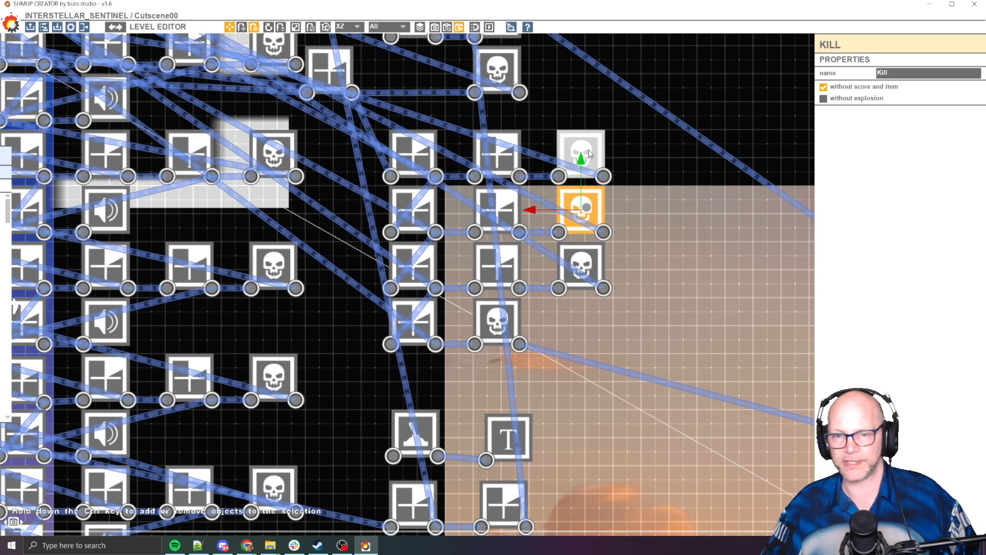
click(586, 271)
middle_drag(588, 289, 595, 224)
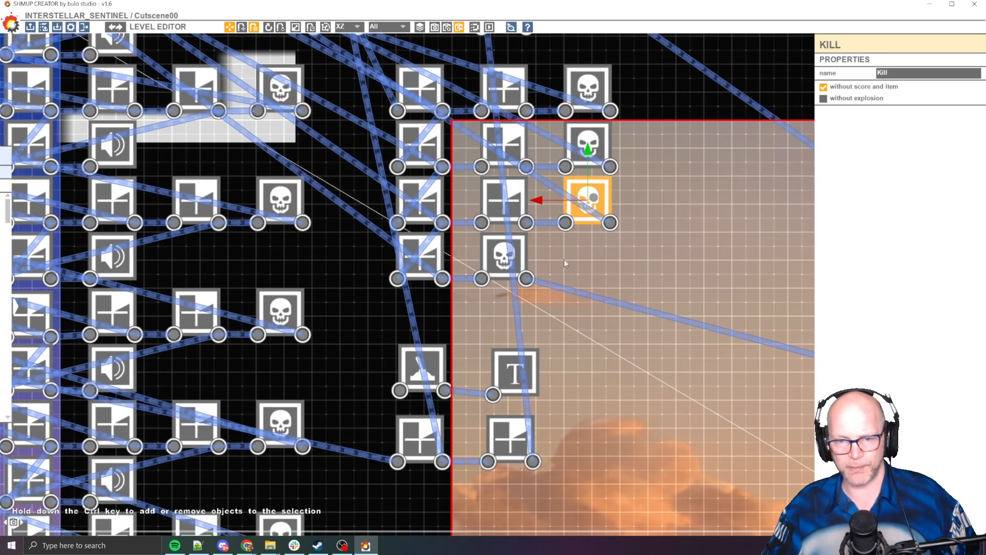
middle_drag(547, 260, 586, 224)
click(543, 211)
scroll(553, 252, down, 3)
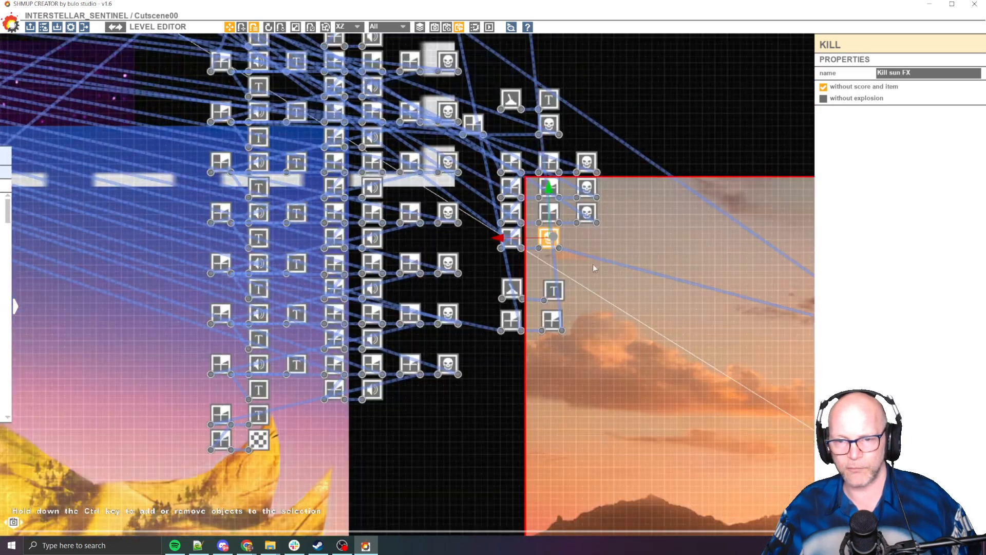
click(622, 264)
Step: Select the Sun glow FX over the sunset island and reposition it below and to the peak side of its anchor point
scroll(648, 321, down, 3)
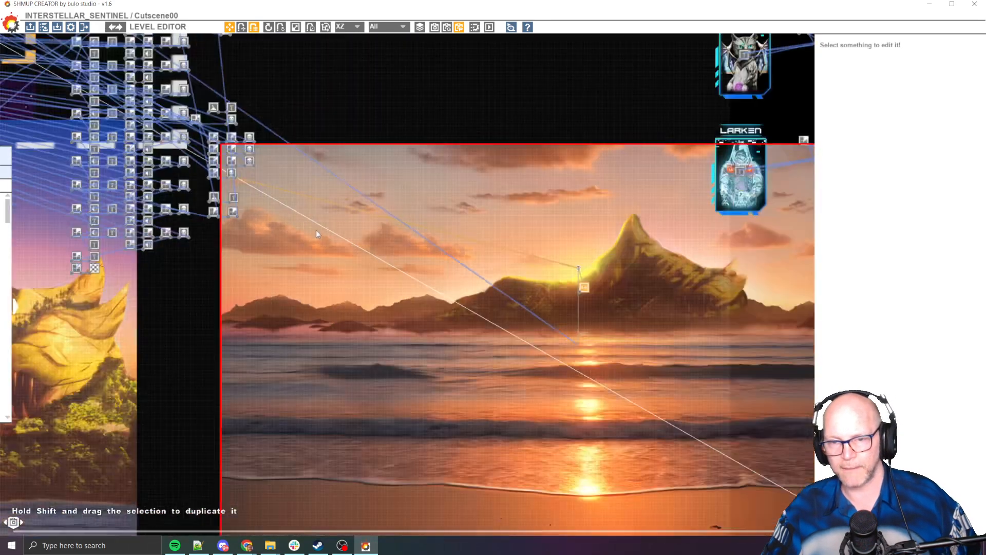
scroll(452, 276, down, 1)
scroll(431, 273, up, 3)
drag(612, 221, 503, 225)
scroll(502, 226, up, 5)
scroll(460, 256, down, 3)
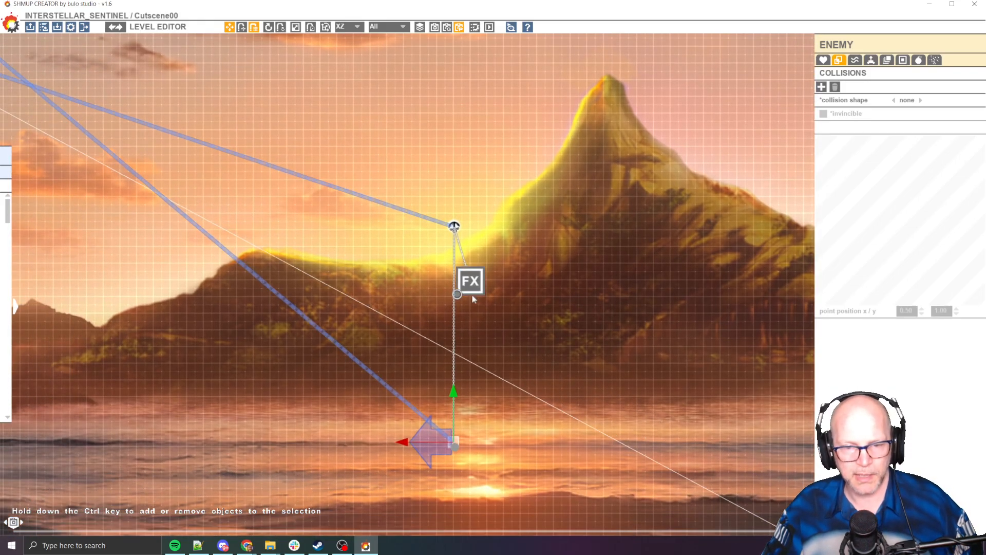
click(469, 291)
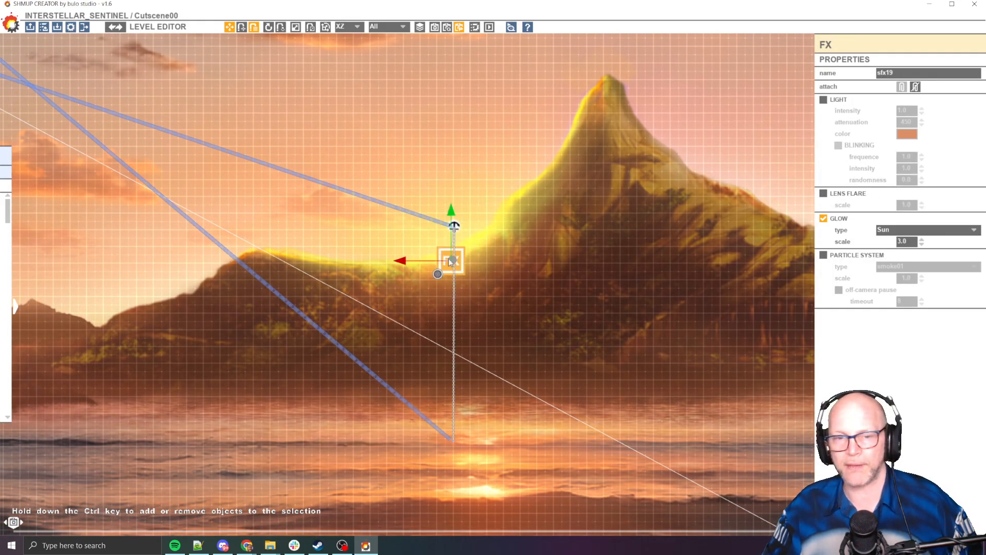
drag(496, 269, 476, 274)
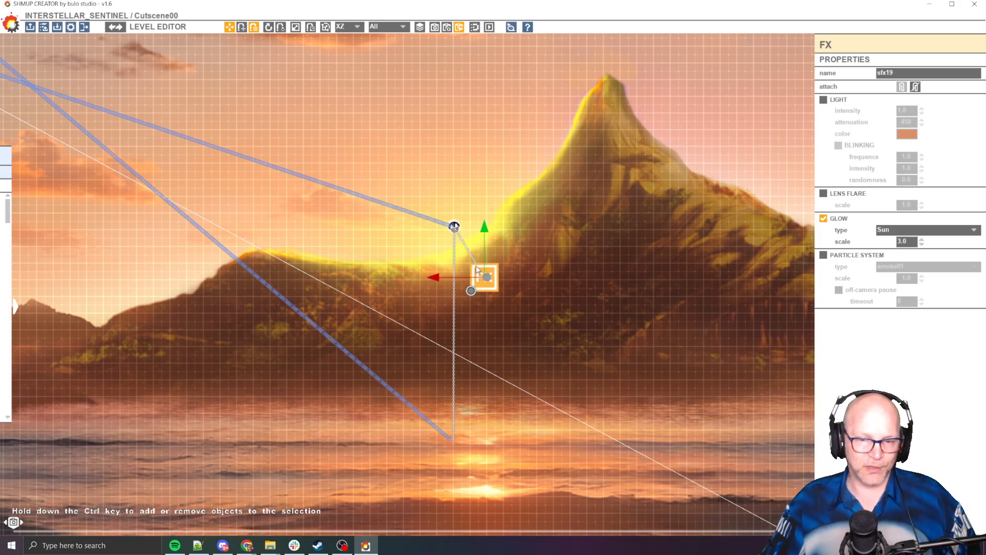
Step: Raise the Sun glow FX slightly toward the glowing ridge line beside the island's peak
click(612, 178)
middle_drag(659, 172, 622, 191)
scroll(614, 212, down, 3)
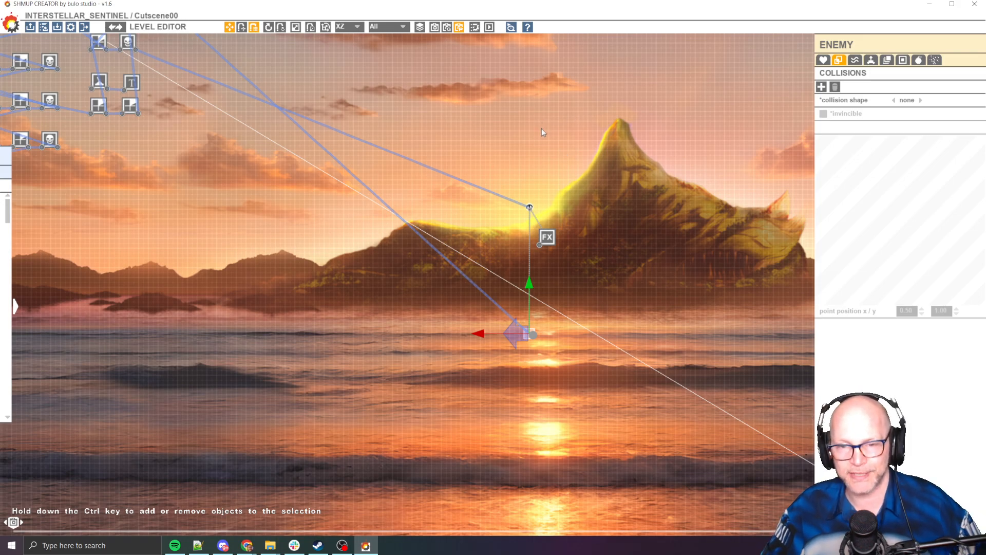
scroll(530, 233, up, 3)
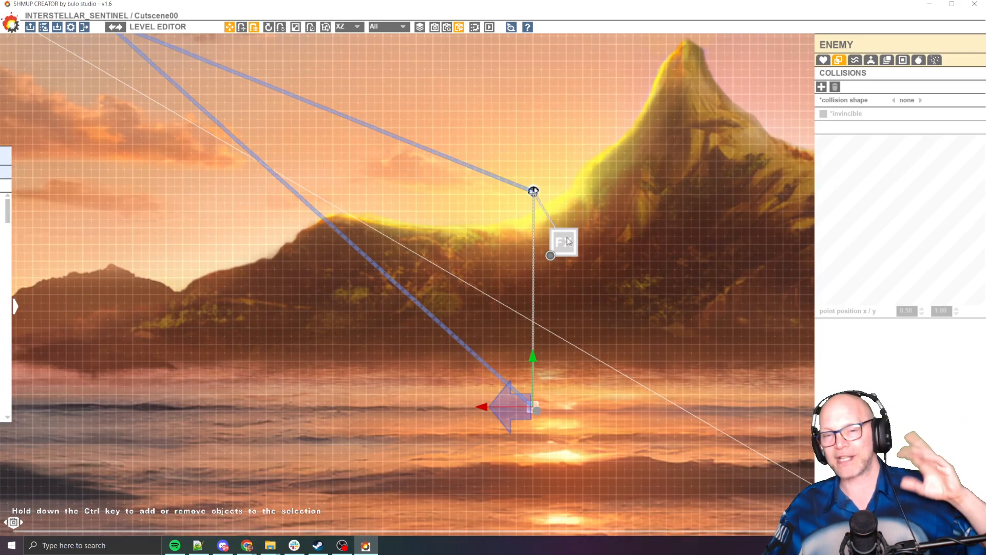
click(568, 242)
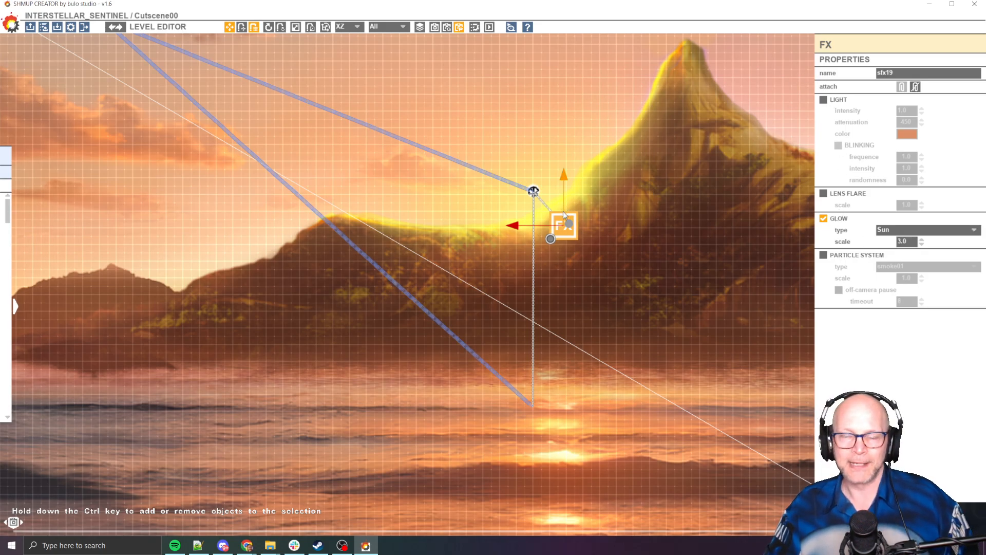
scroll(564, 215, down, 1)
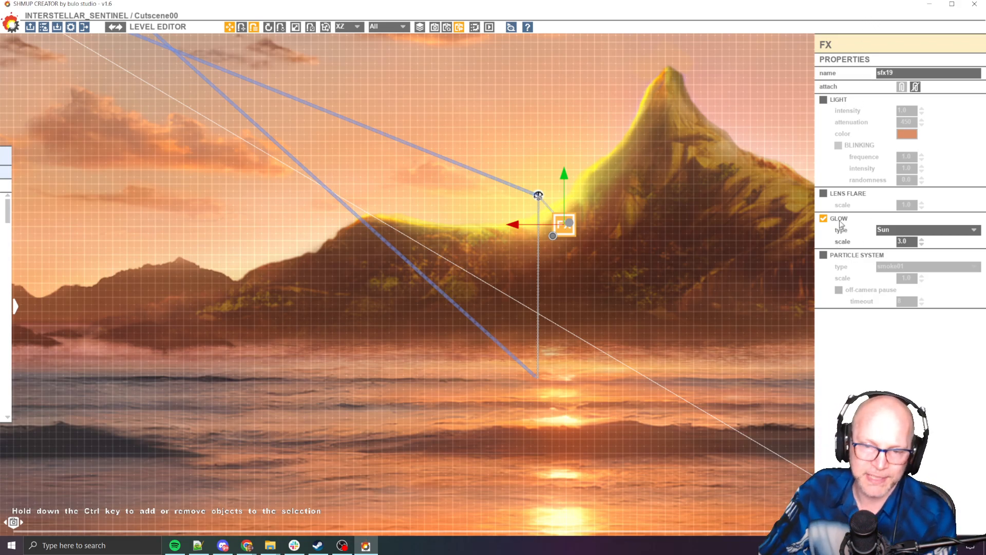
Step: Move the large winged sprite farther from the medium runner, toward the far side of the orange camera frame
scroll(514, 280, down, 5)
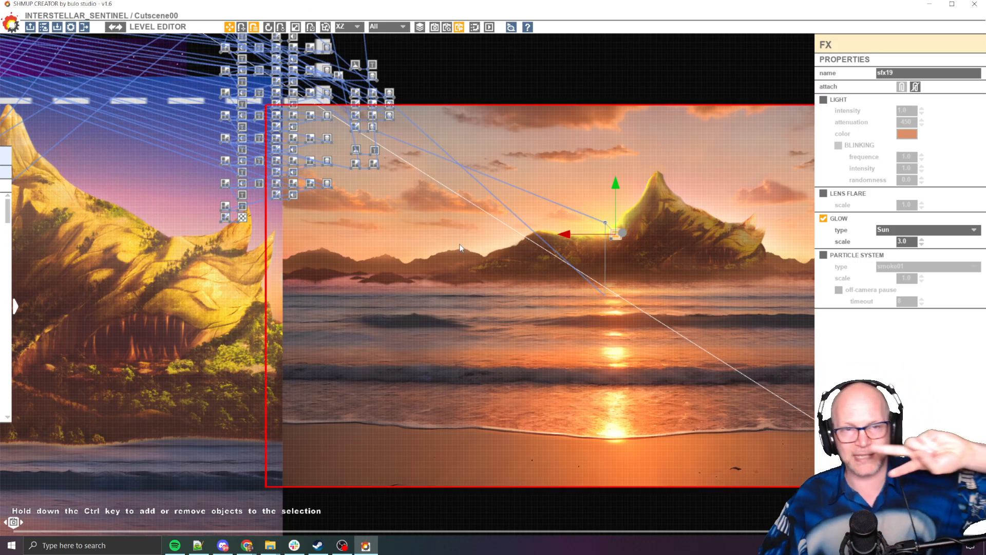
middle_drag(337, 274, 717, 189)
scroll(316, 216, down, 3)
scroll(295, 249, down, 1)
middle_drag(295, 249, 374, 293)
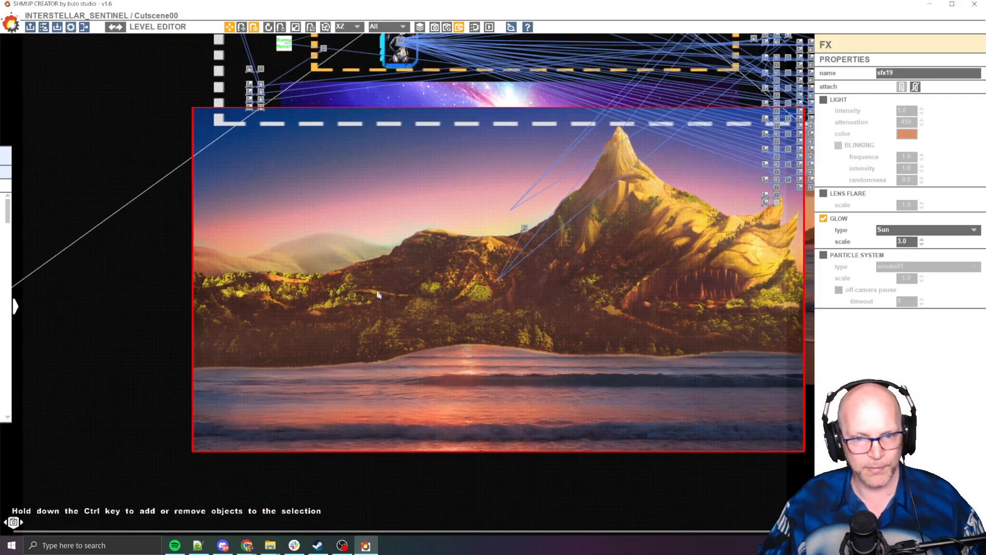
middle_drag(503, 165, 288, 318)
middle_drag(434, 161, 411, 256)
middle_drag(416, 193, 431, 253)
scroll(430, 254, up, 1)
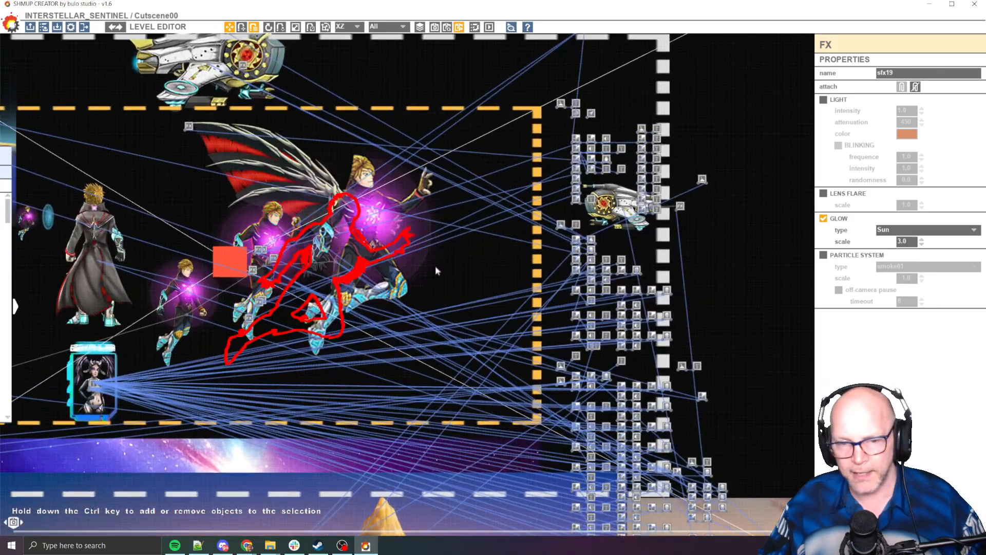
click(337, 254)
middle_drag(337, 255, 487, 238)
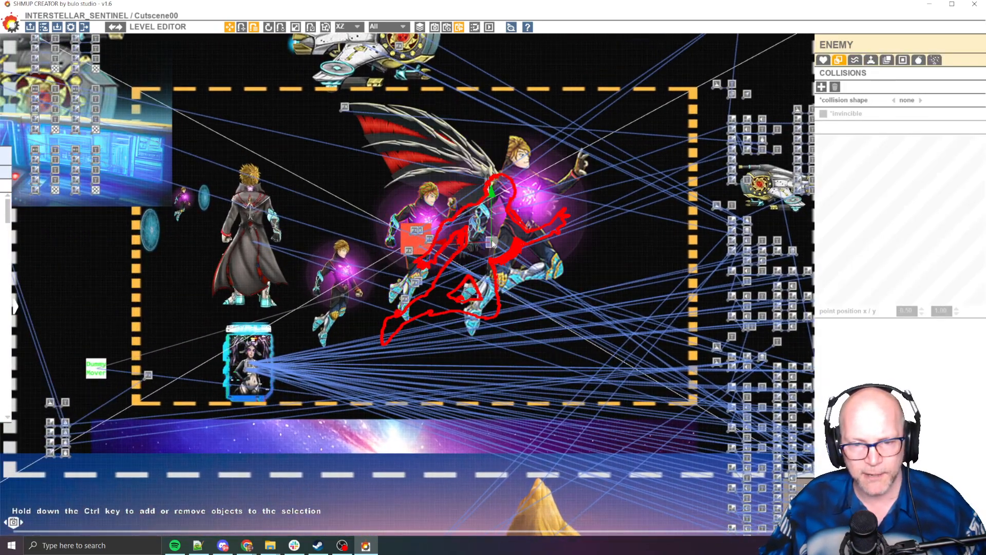
drag(488, 239, 561, 203)
middle_drag(549, 292, 515, 241)
scroll(514, 240, down, 1)
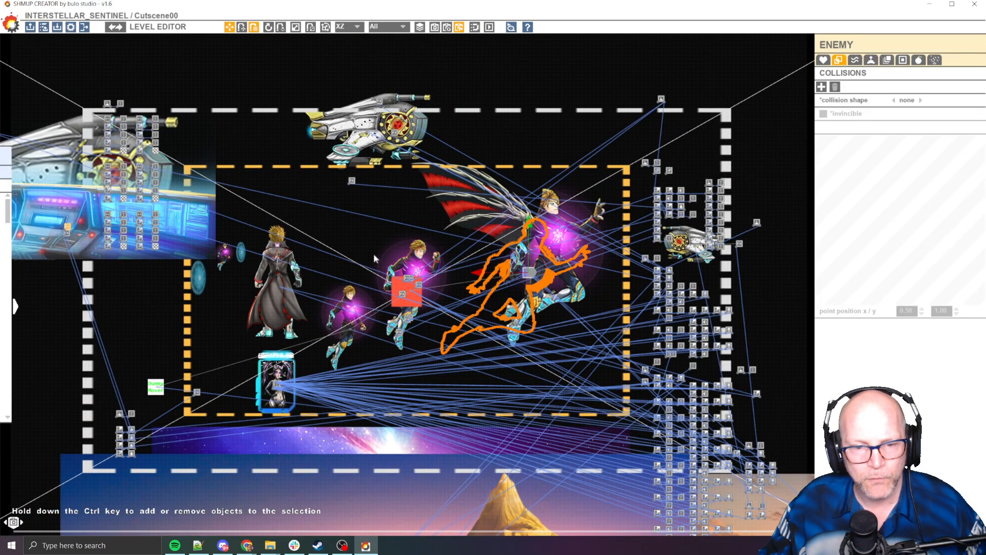
Step: Raise the medium runner above the red square and reposition the large winged sprite in the frame's upper far corner
scroll(374, 253, up, 1)
click(403, 175)
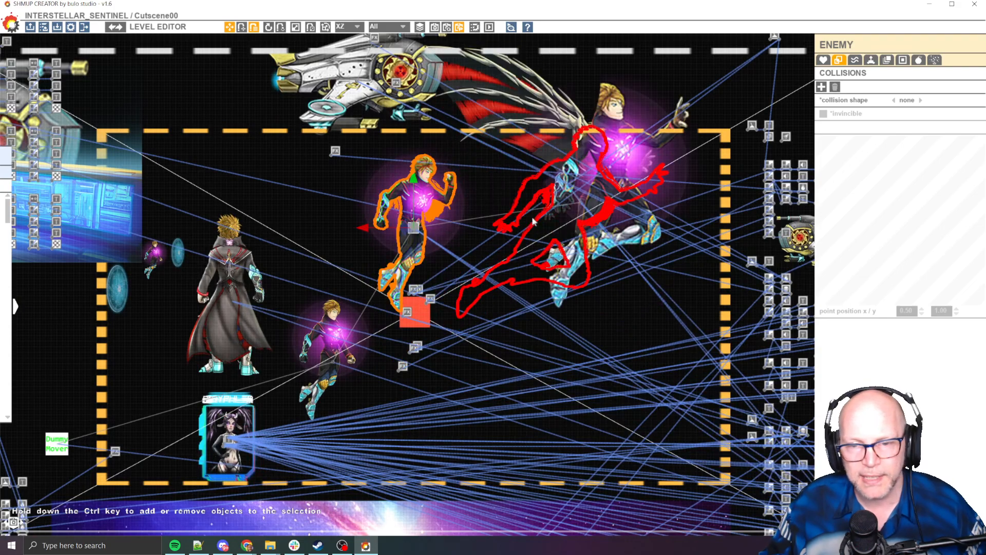
click(534, 222)
drag(572, 365, 626, 289)
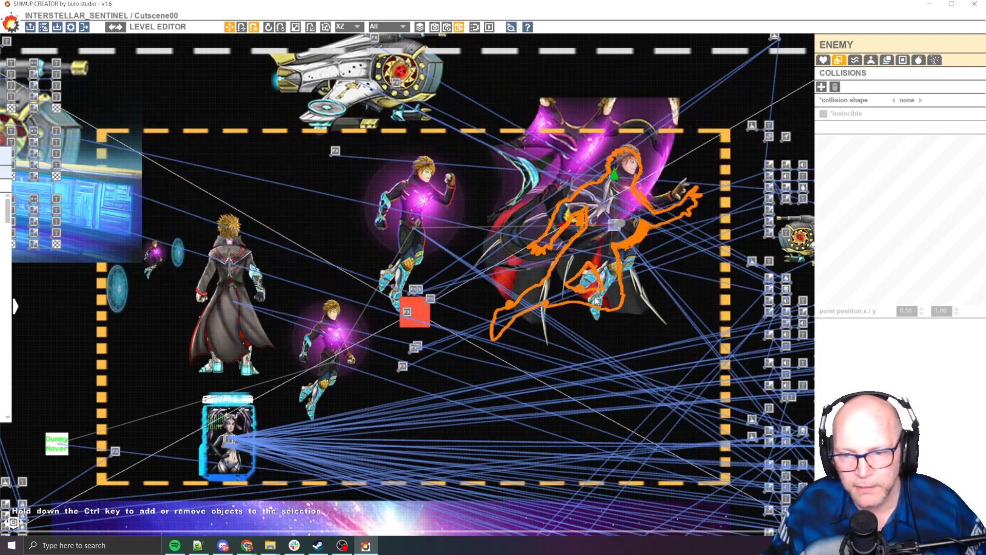
scroll(625, 330, down, 1)
click(680, 105)
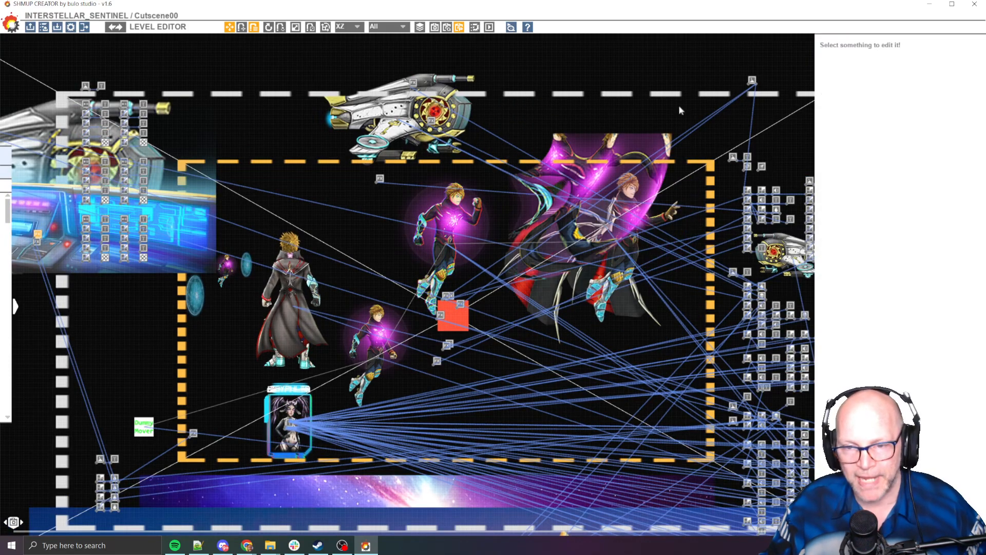
middle_drag(679, 105, 560, 113)
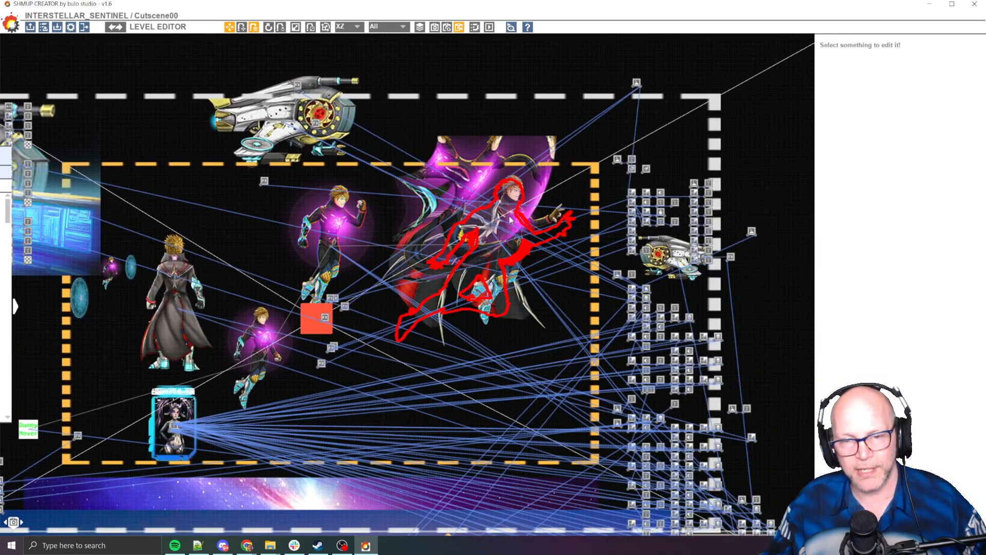
click(509, 250)
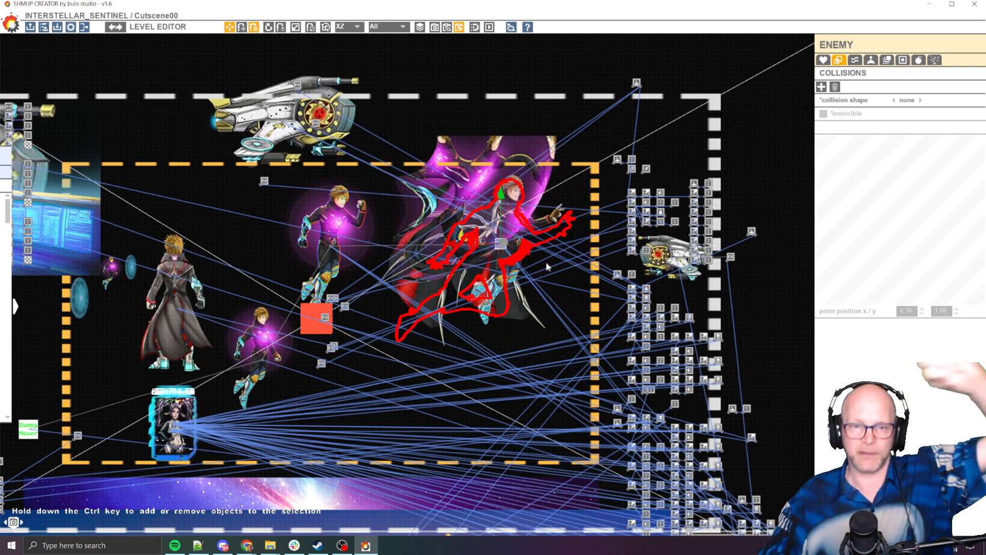
Step: Look over the trigger columns beside the island backgrounds, playtest the cutscene's sunset beach dialogue, and return to the level editor
scroll(594, 265, down, 1)
middle_drag(593, 265, 421, 136)
scroll(420, 136, down, 2)
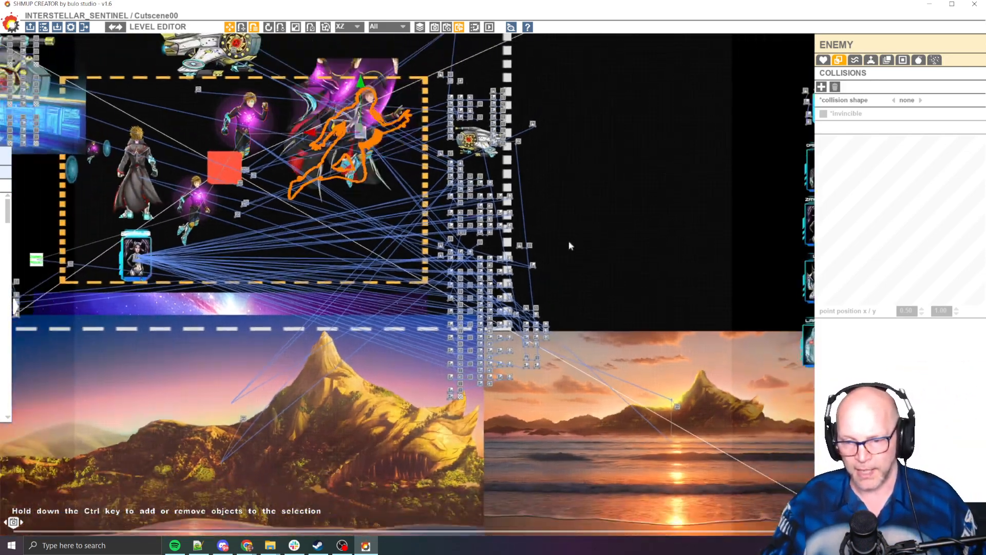
middle_drag(568, 243, 460, 156)
middle_drag(264, 139, 361, 200)
middle_drag(223, 82, 248, 104)
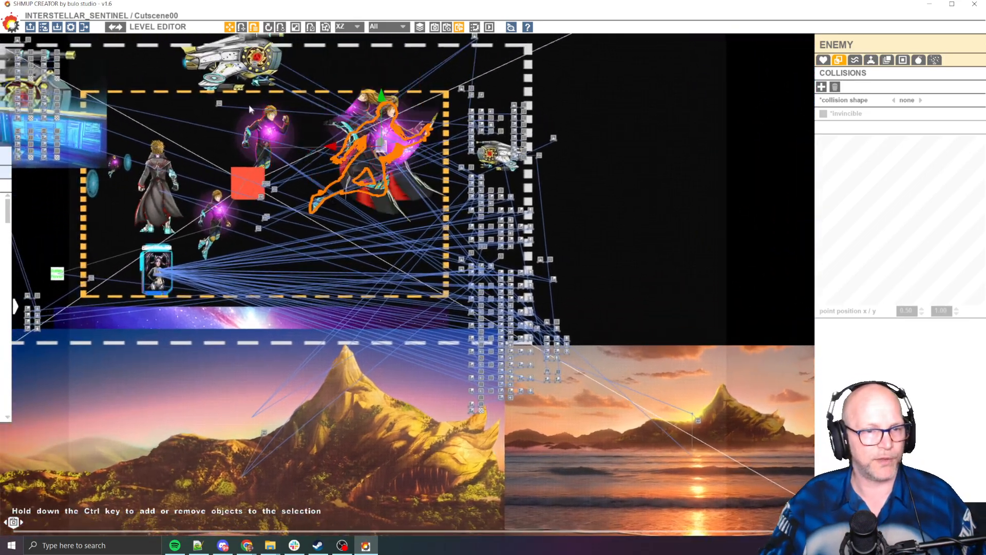
scroll(370, 150, up, 3)
scroll(332, 170, up, 1)
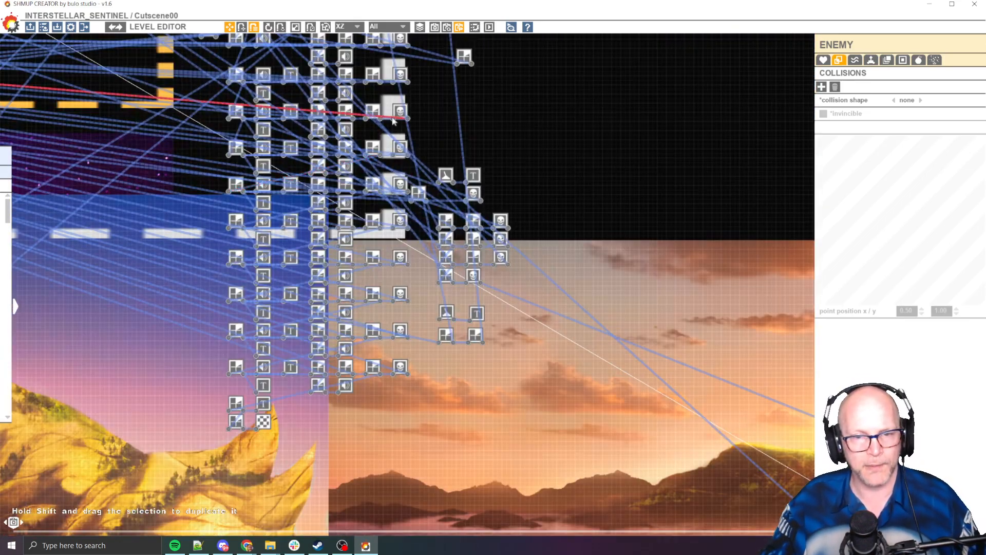
middle_drag(332, 170, 402, 230)
scroll(467, 198, up, 2)
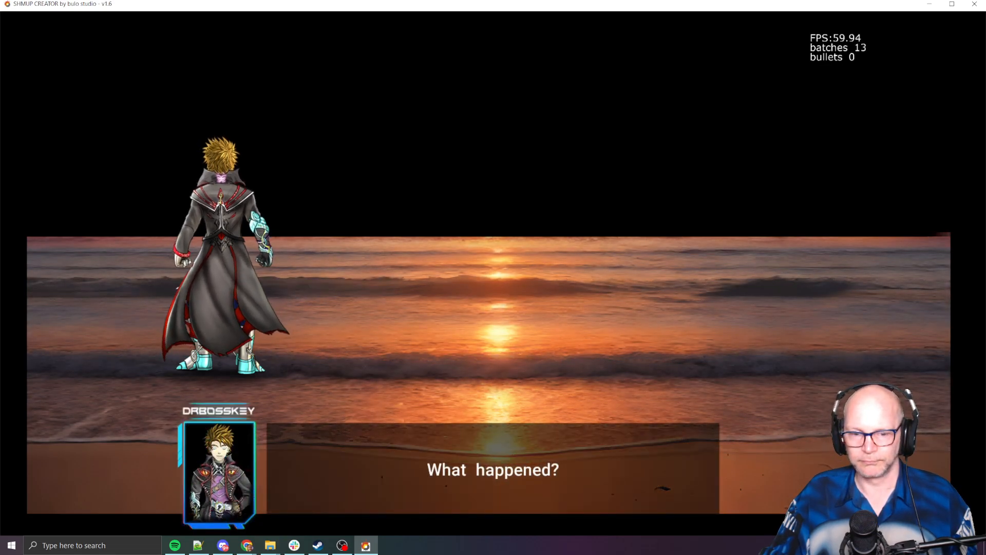
key(Escape)
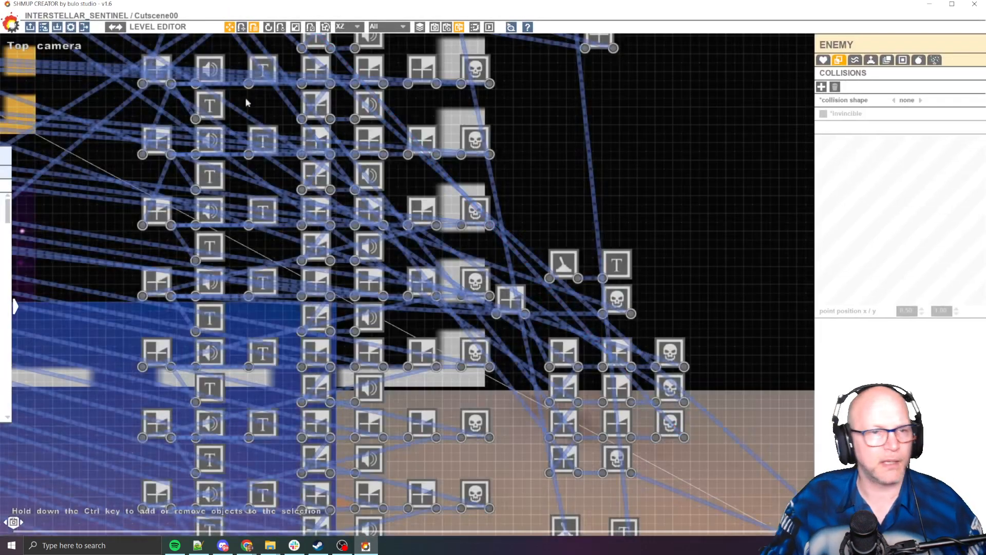
Step: Reload the Cutscene00 level from the level manager without saving the current changes
click(115, 28)
click(232, 27)
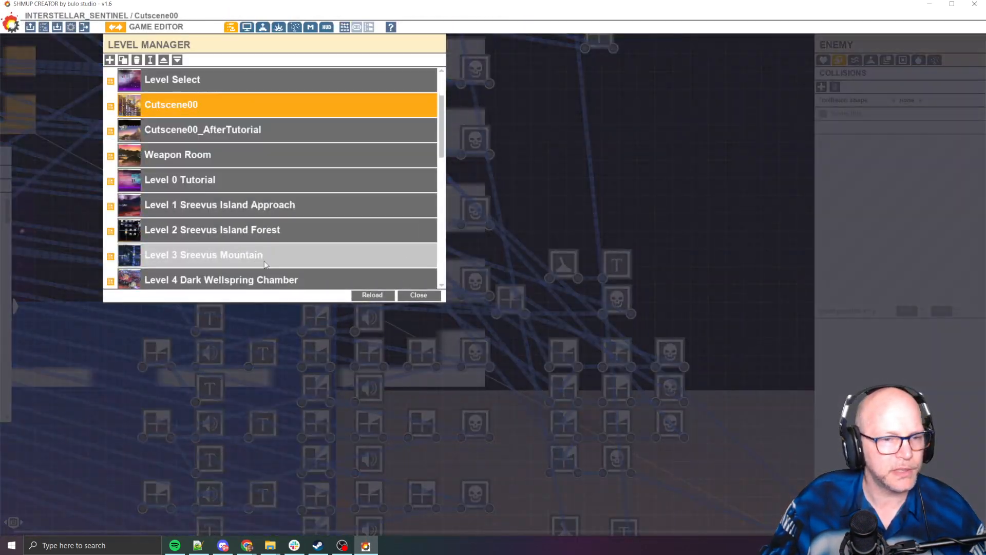
click(379, 297)
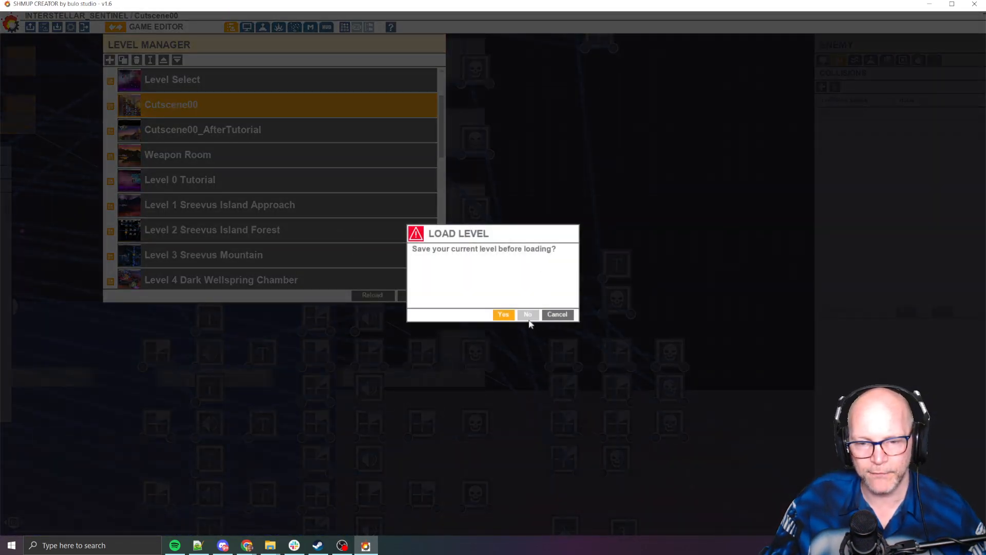
click(529, 315)
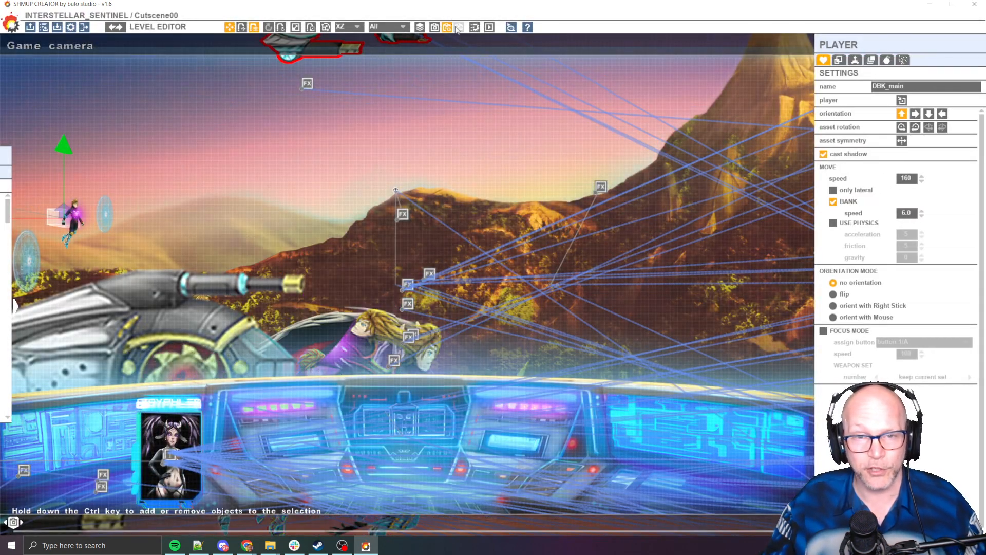
Step: In the top camera view, move the lone trigger above the node columns beside the island peak up outside the white dashed frame
click(457, 28)
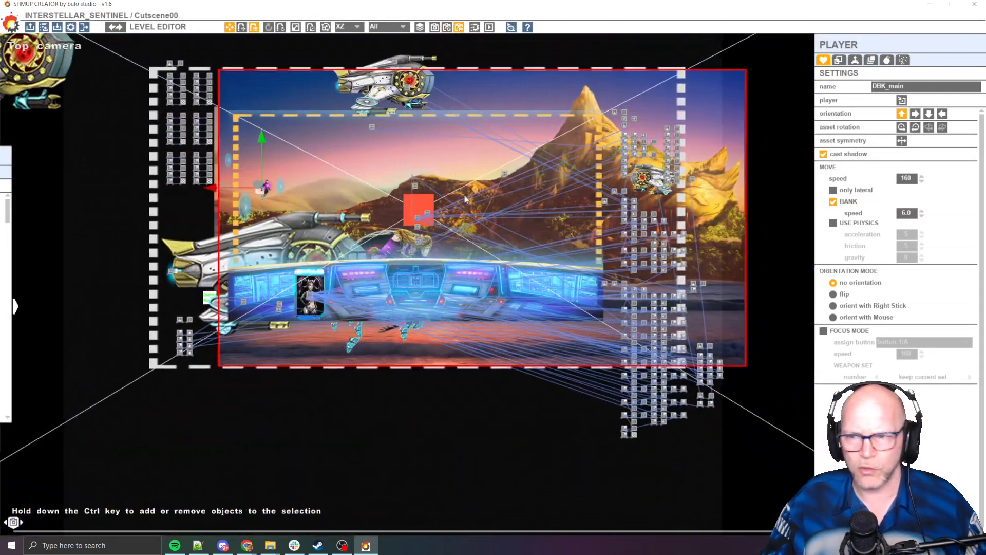
middle_drag(616, 190, 460, 243)
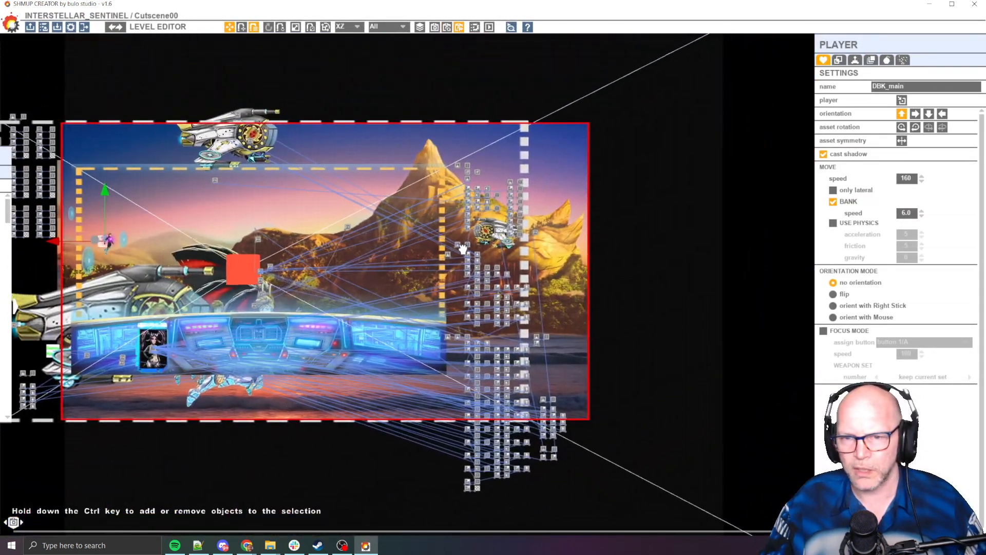
scroll(460, 215, up, 5)
middle_drag(506, 151, 487, 216)
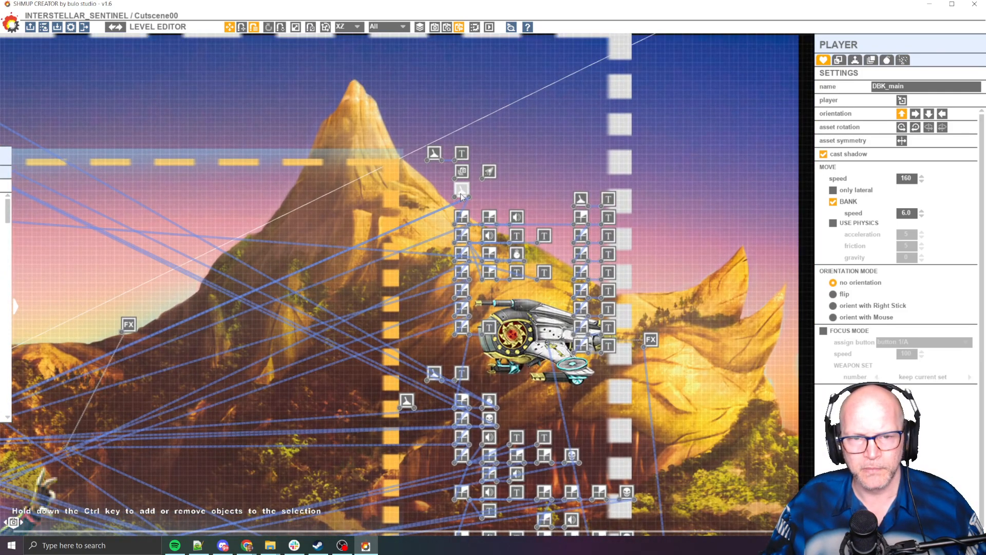
click(461, 194)
scroll(464, 211, down, 3)
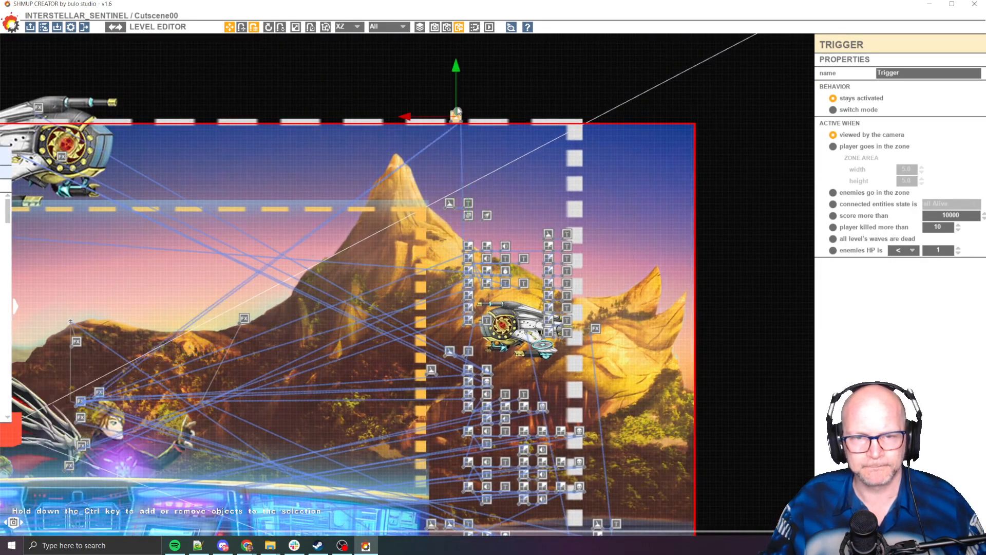
drag(459, 112, 466, 81)
Step: Link the outermost trigger of the paired triggers above the lower dialogue columns to the countdown that starts the first dialogue row
middle_drag(525, 337, 551, 132)
middle_drag(545, 370, 520, 246)
scroll(483, 188, up, 2)
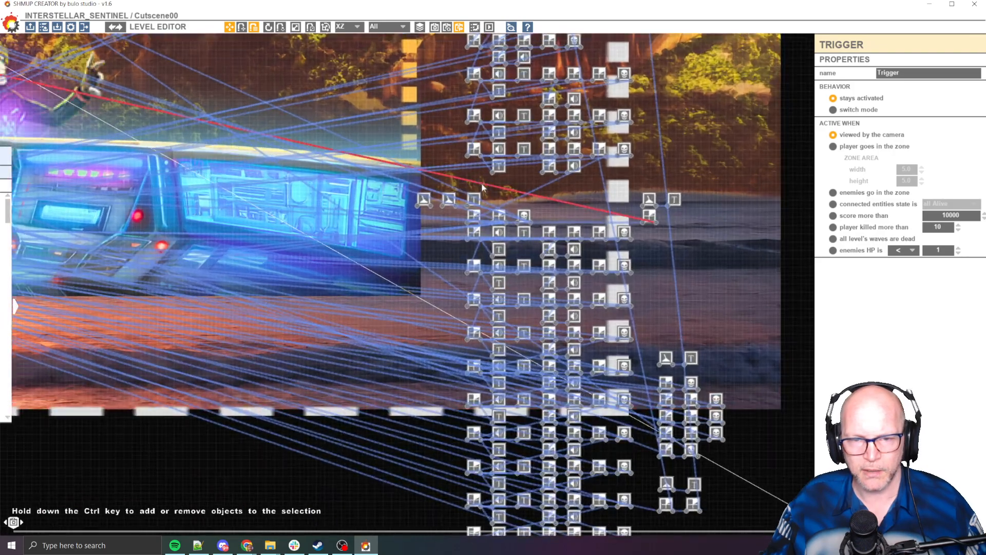
scroll(484, 193, up, 3)
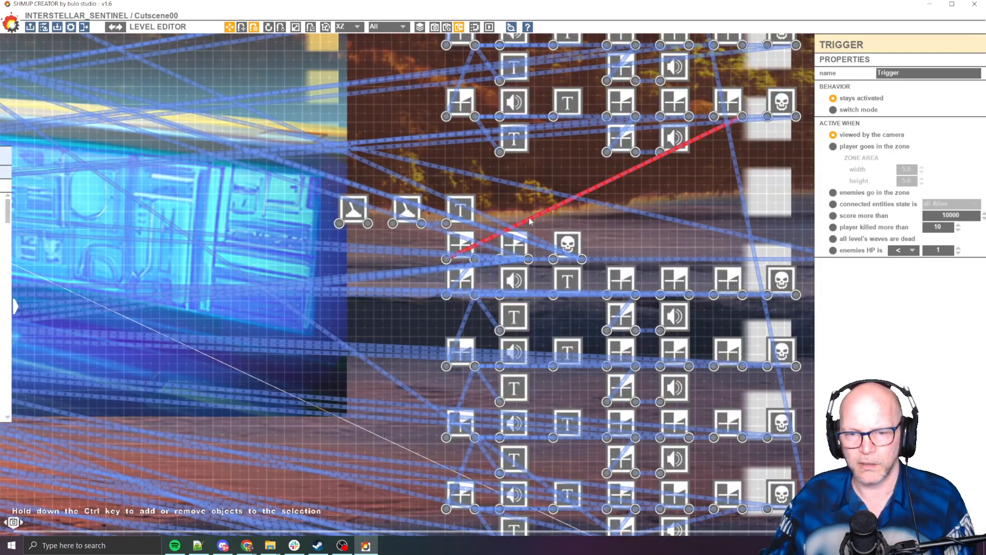
click(489, 212)
drag(368, 224, 443, 283)
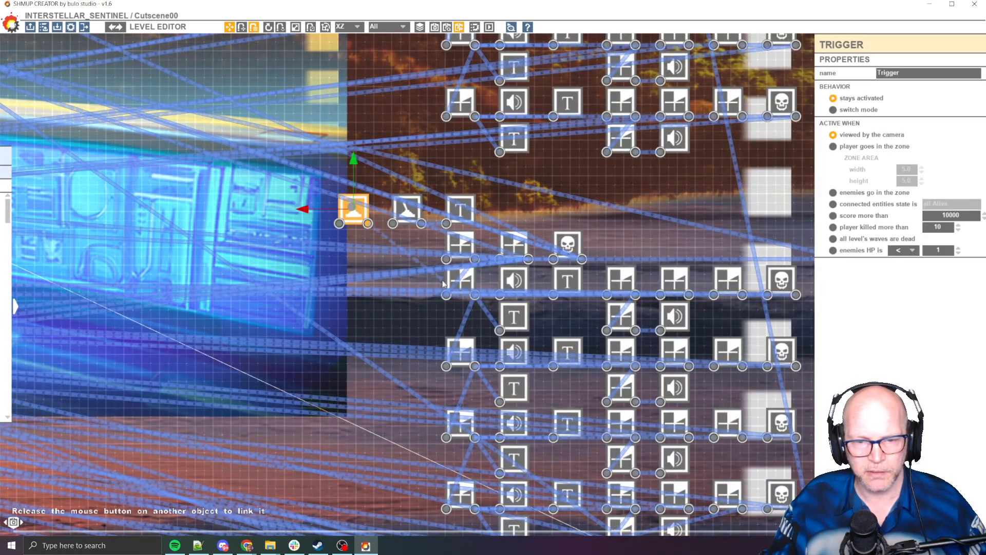
Step: Playtest the cutscene through the sunset beach dialogue and the energy effect, and return to the level editor
scroll(445, 261, down, 6)
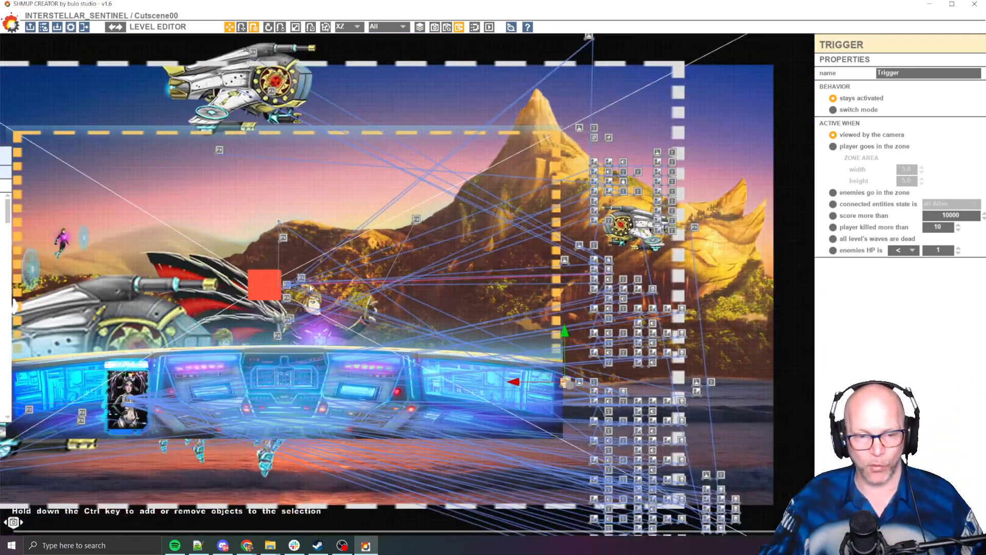
middle_drag(445, 261, 581, 255)
key(F5)
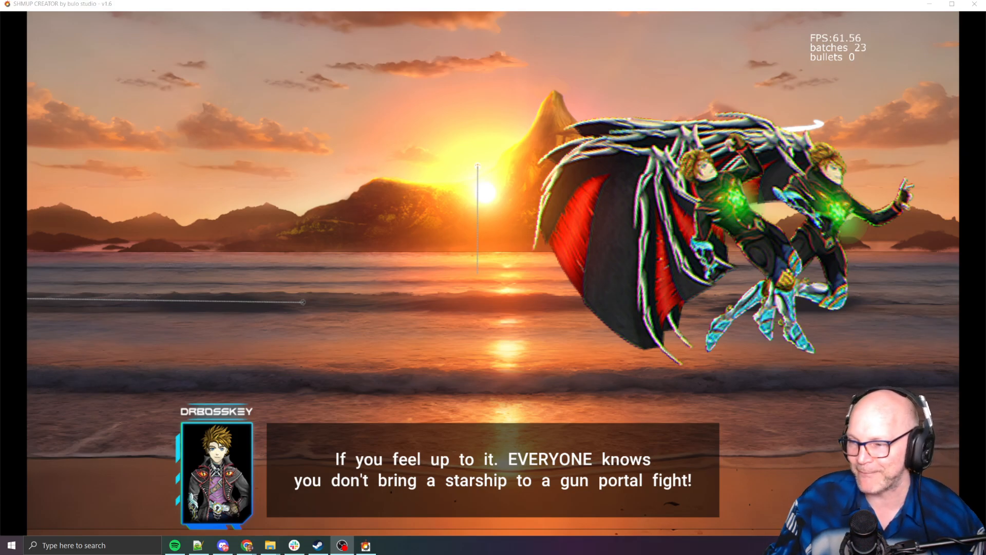
key(alt+Tab)
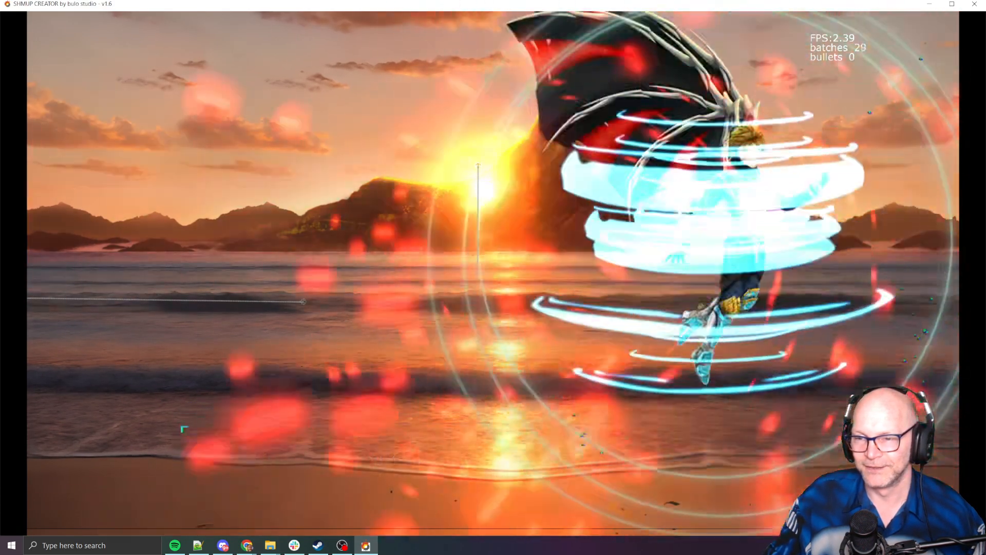
key(alt+Tab)
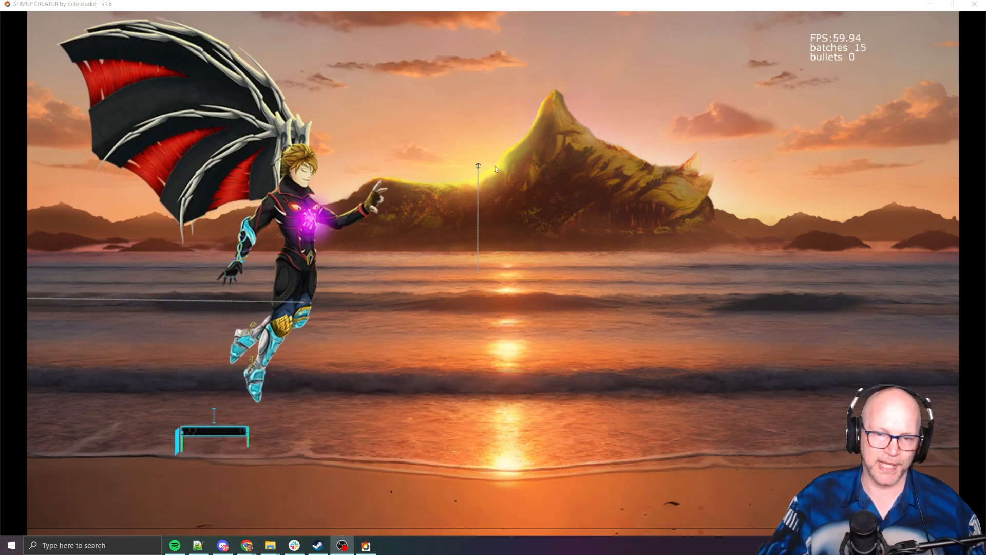
click(720, 306)
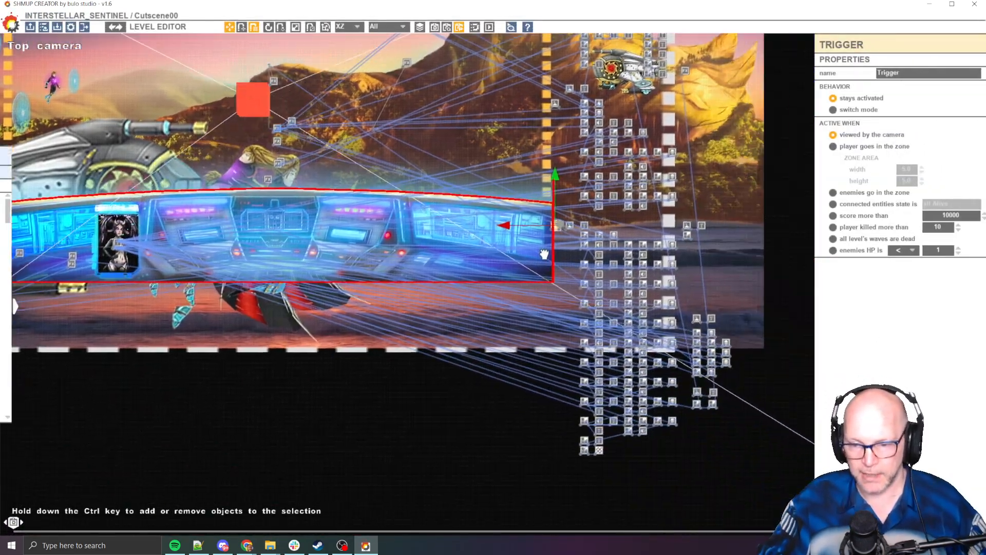
Step: Inspect the text node in the last full dialogue row at the lower end of the trigger columns
scroll(545, 254, down, 2)
middle_drag(646, 404, 565, 361)
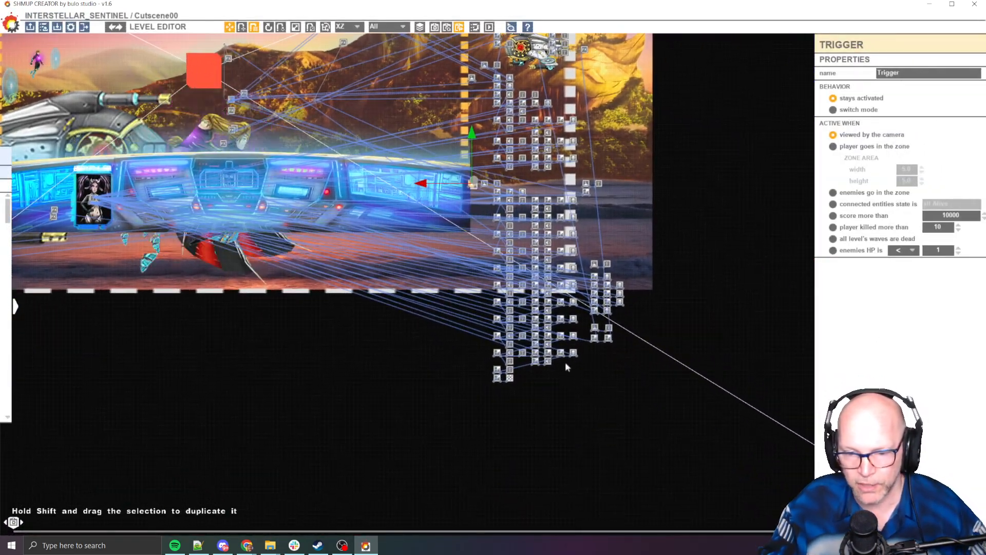
scroll(547, 365, up, 7)
middle_drag(511, 336, 530, 298)
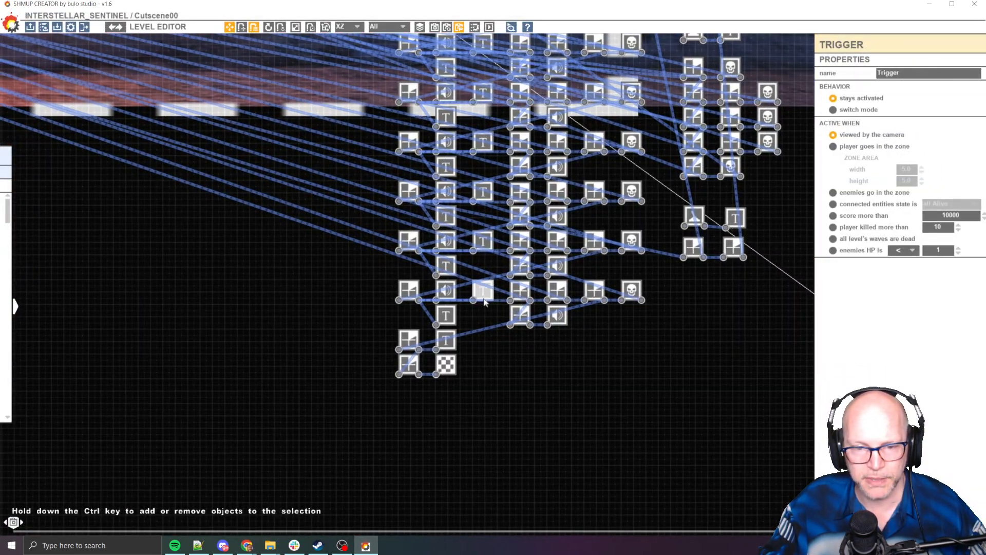
click(483, 290)
middle_drag(532, 418, 510, 302)
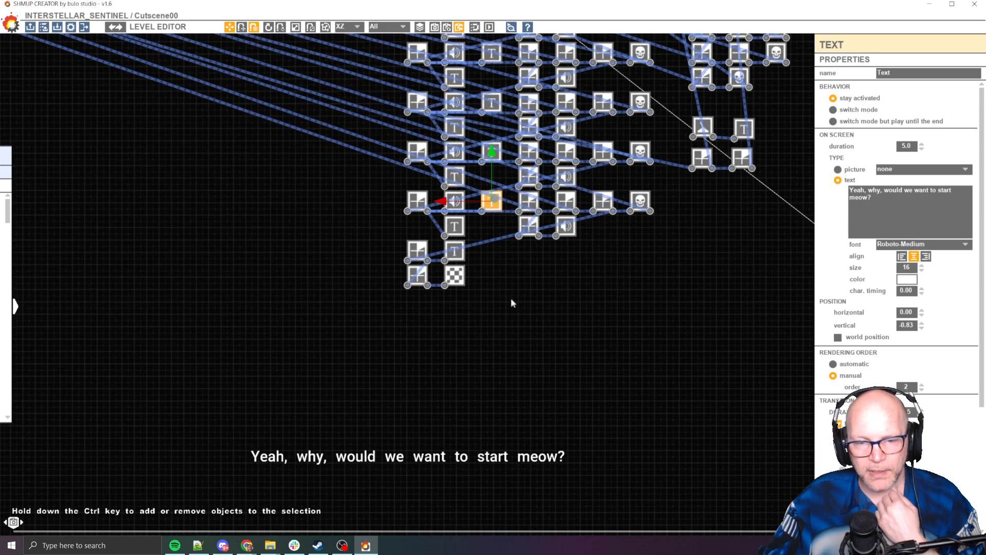
Step: Inspect the Close Dialogue countdown and the display and transition settings of the _BlackScreen picture node beside it
click(456, 257)
click(465, 312)
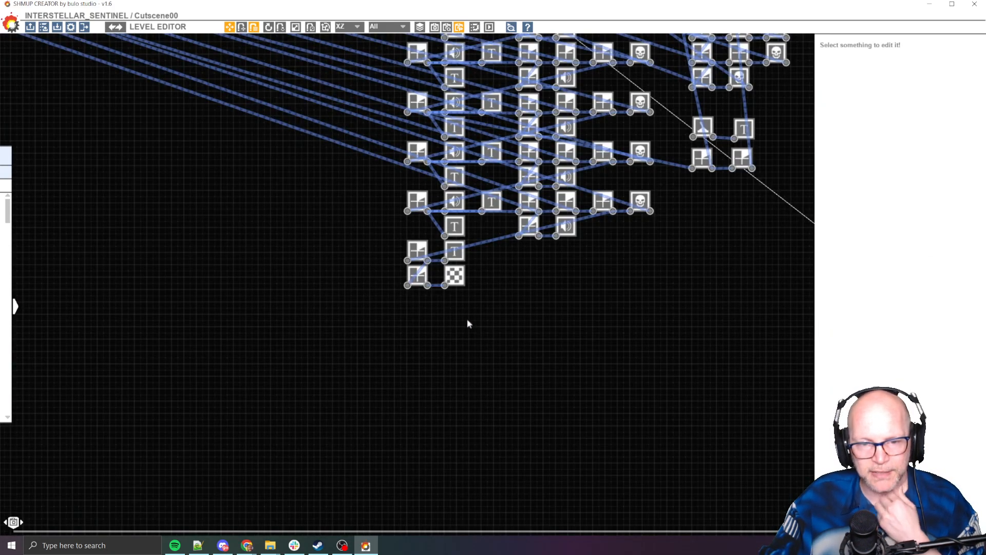
click(411, 249)
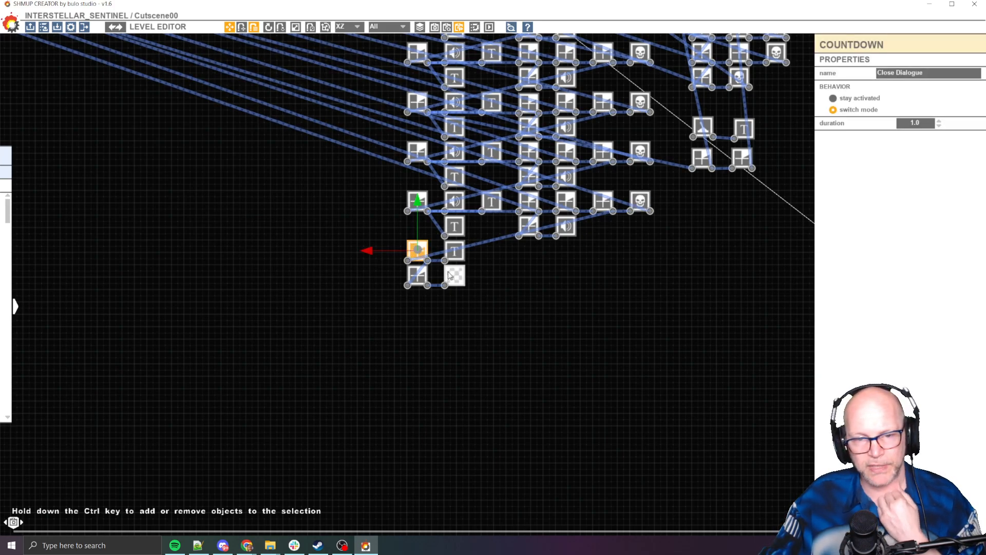
click(457, 256)
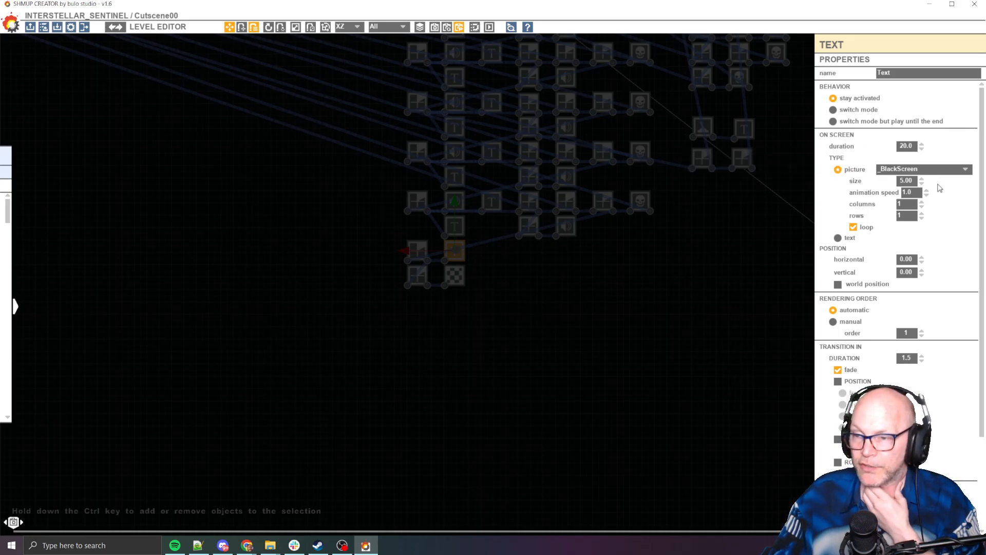
drag(983, 190, 985, 226)
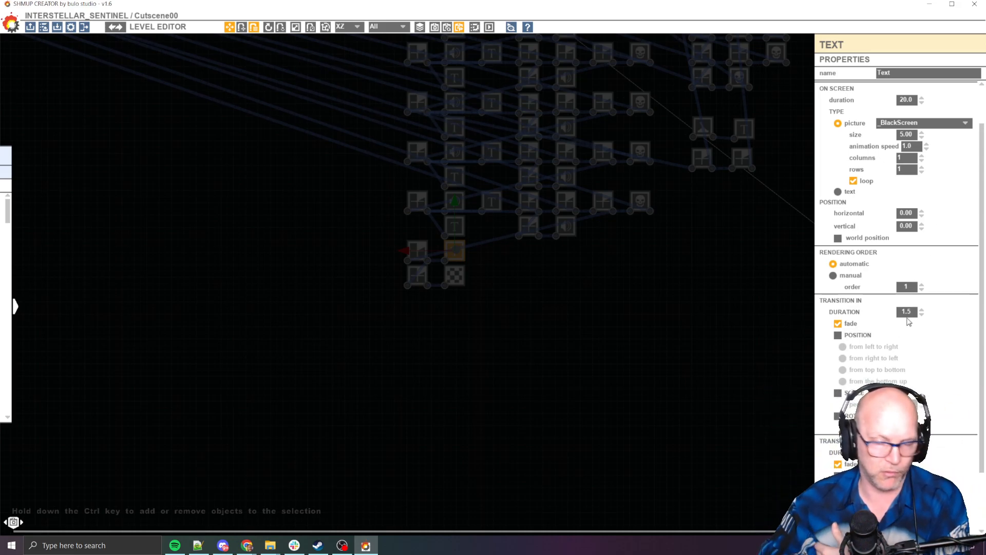
click(240, 313)
Step: Open the enemy models folder from the game box and go to the project's Assets\Pictures folder
middle_drag(288, 191, 323, 329)
scroll(338, 333, down, 6)
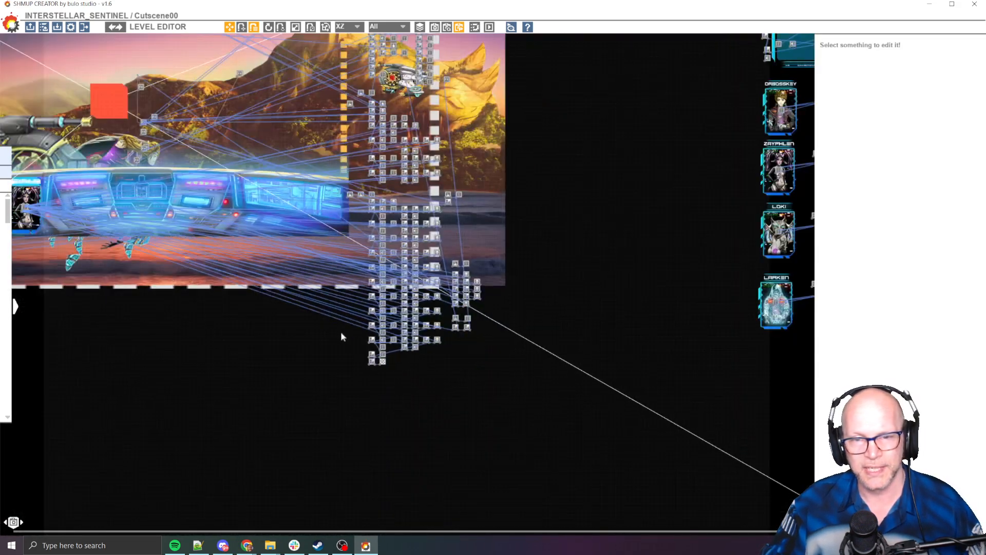
middle_drag(362, 282, 489, 401)
mouse_move(38, 245)
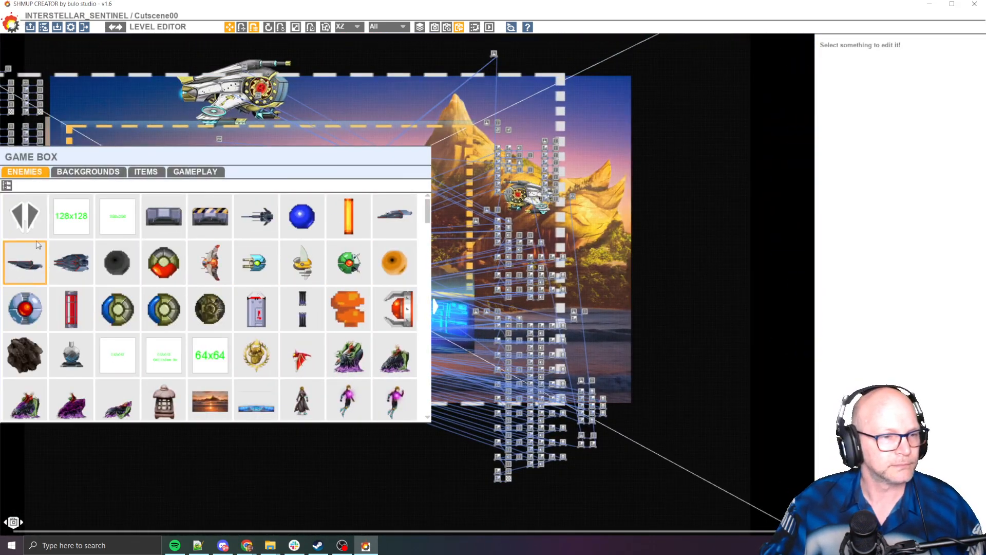
click(7, 185)
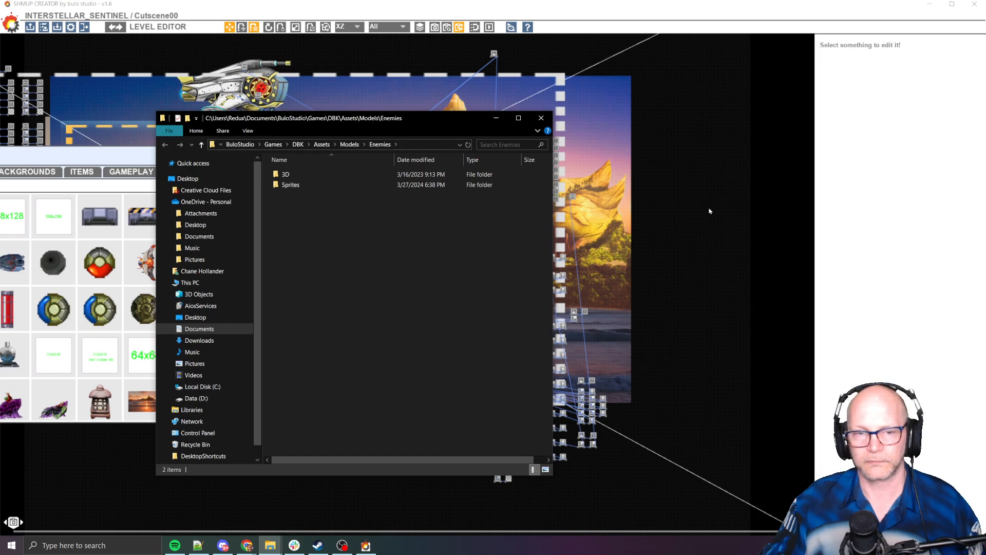
click(84, 473)
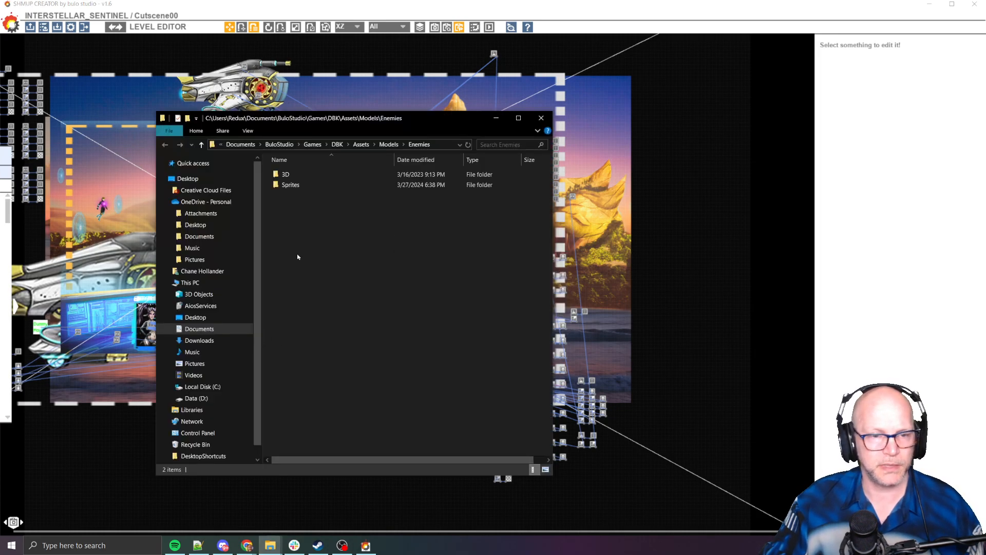
click(361, 144)
double_click(292, 195)
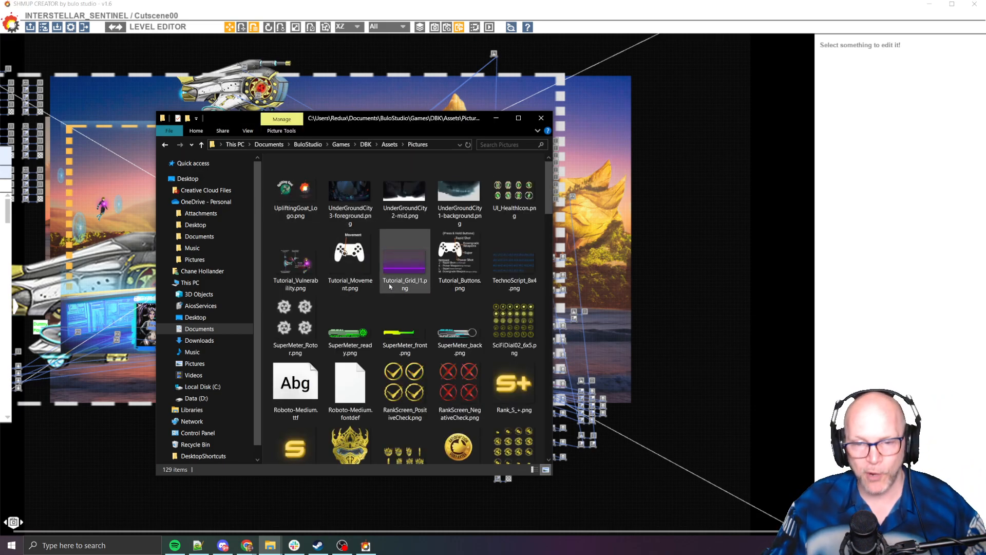
Step: Find _BlackScreen.png among the pictures, open it in Photoshop to examine it enlarged, and close Photoshop
scroll(392, 287, down, 3)
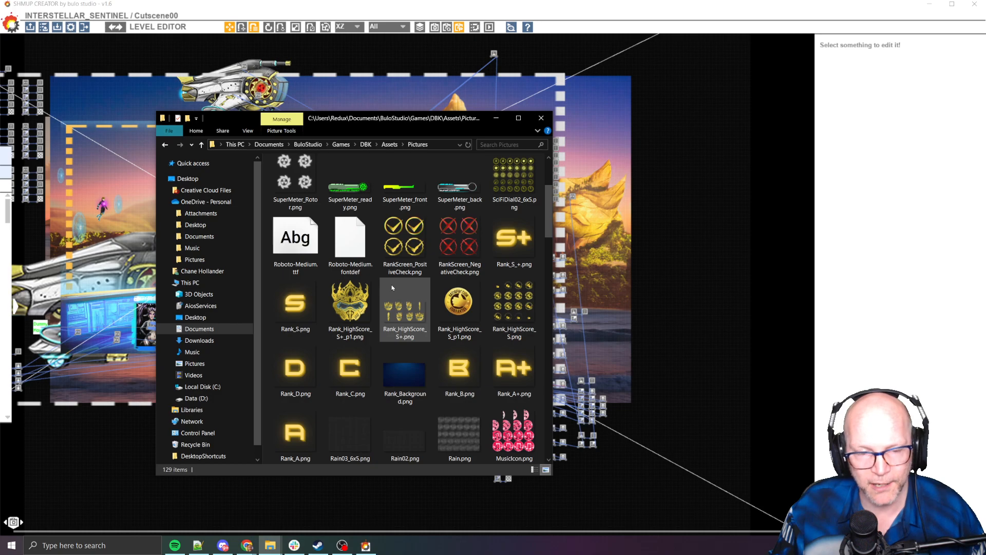
scroll(421, 247, down, 3)
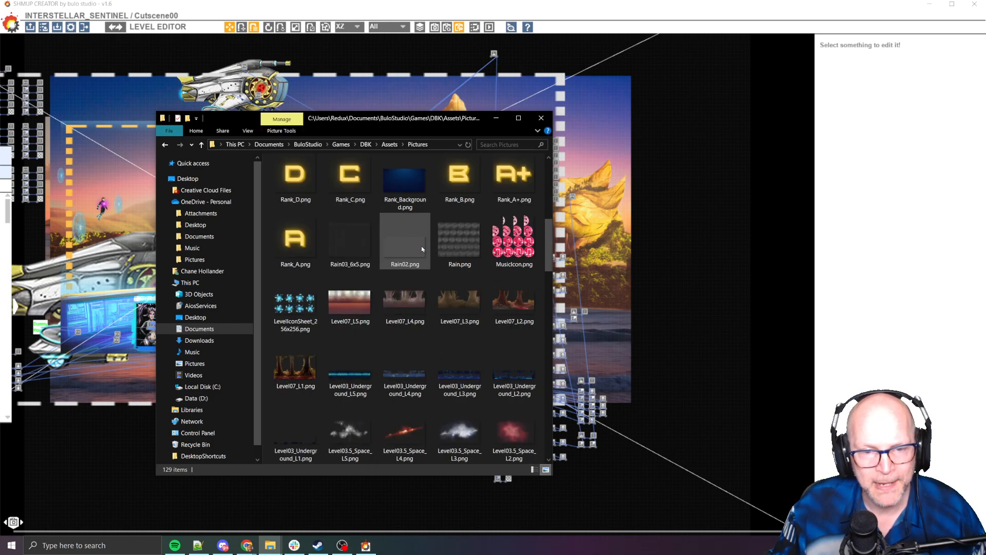
scroll(422, 249, down, 3)
scroll(422, 249, down, 10)
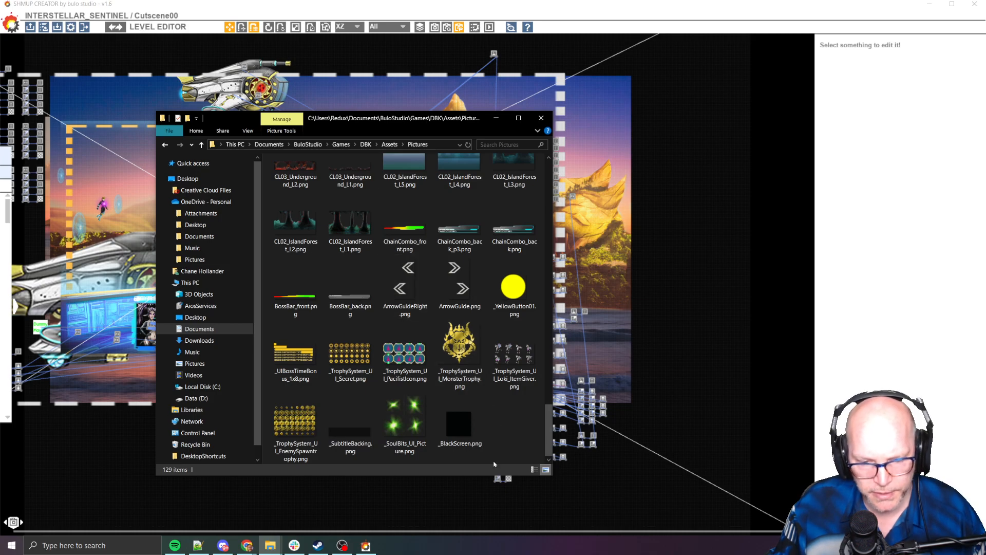
double_click(462, 421)
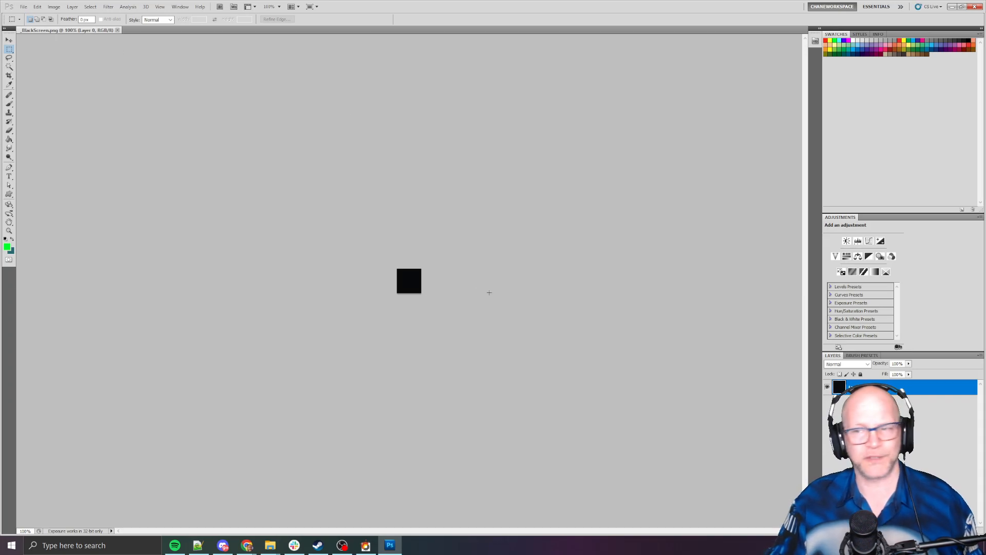
alt+scroll(409, 316, up, 5)
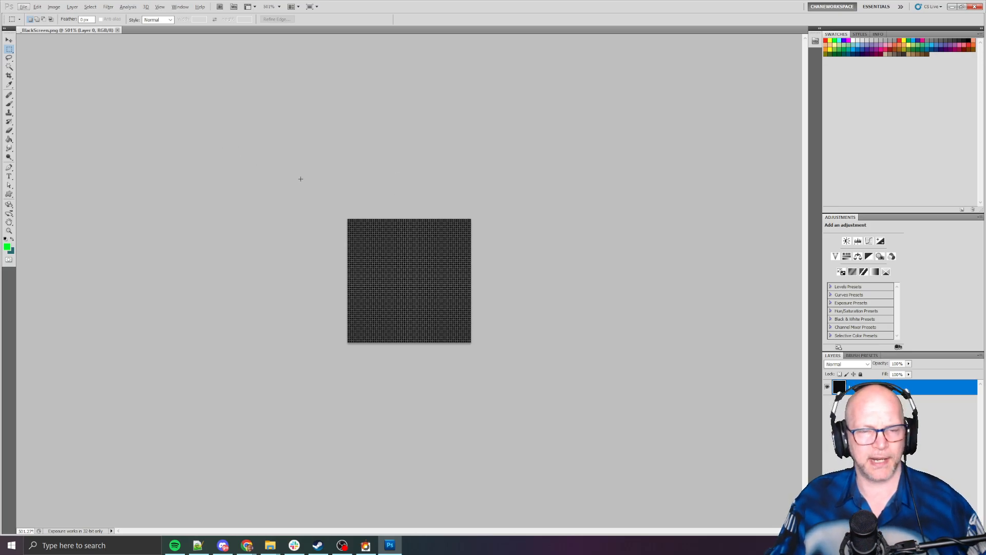
key(ctrl+q)
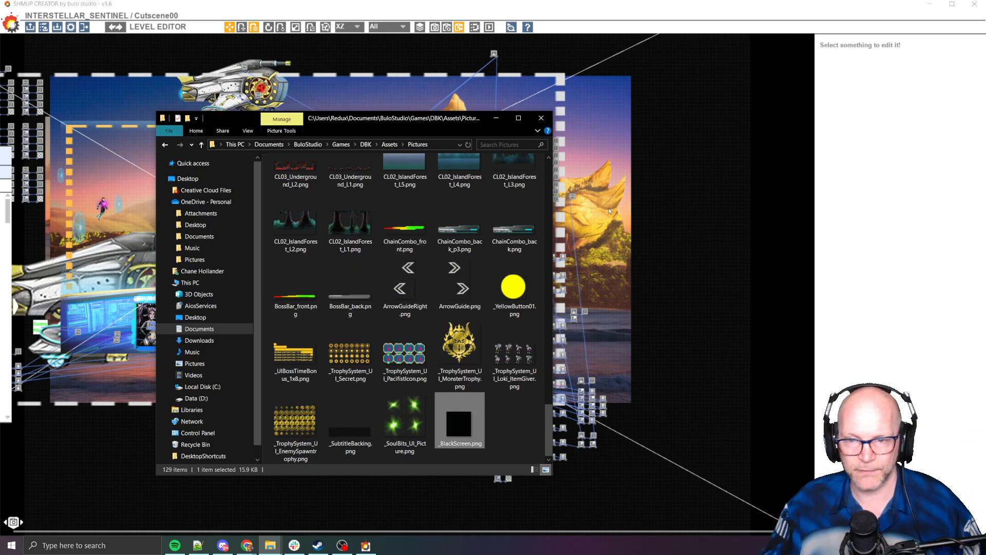
Step: Return to the level editor and inspect the End of Level node's settings at the end of the dialogue chain
click(723, 226)
middle_drag(516, 481, 480, 384)
scroll(480, 385, up, 5)
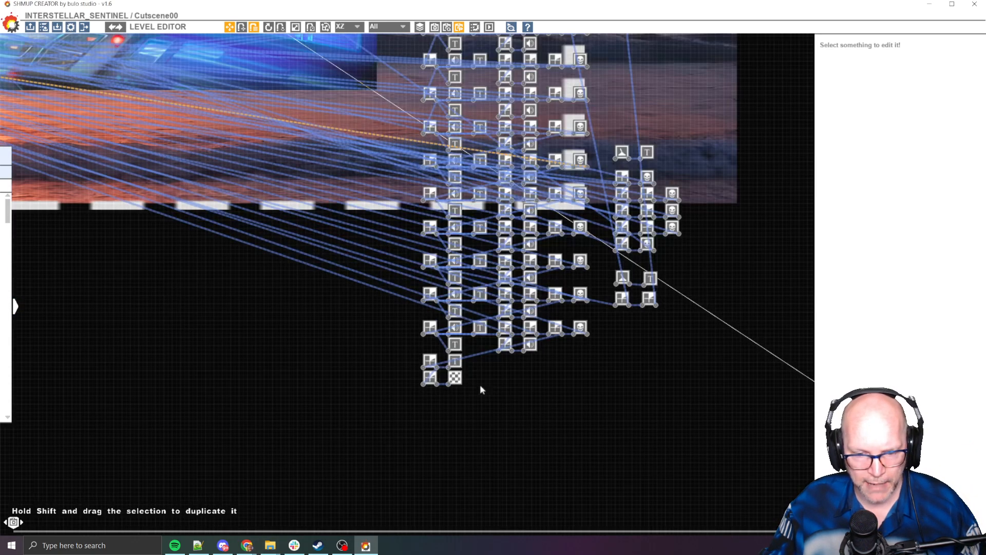
click(449, 377)
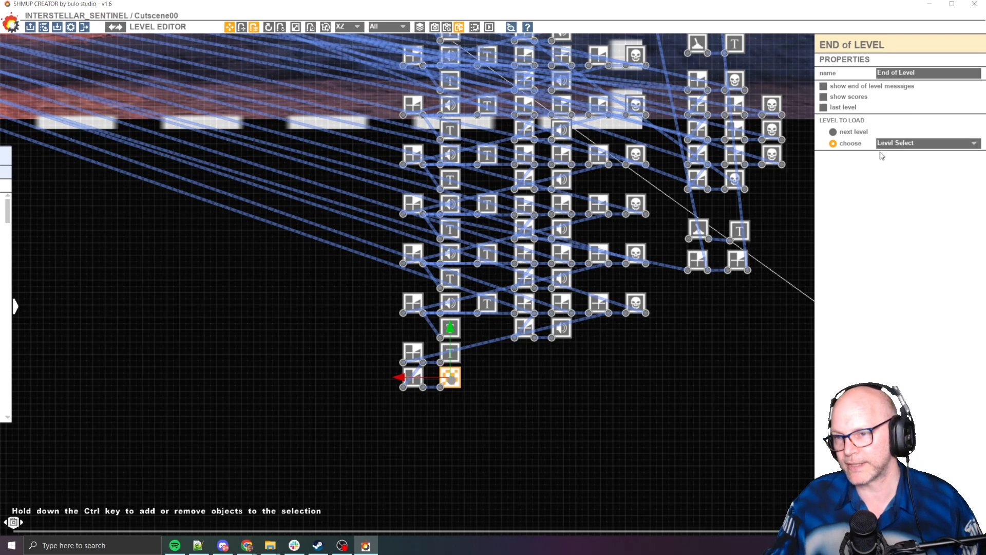
Step: Go to the skip node groups at the level's upper-left corner and read the text label above them
scroll(262, 286, down, 5)
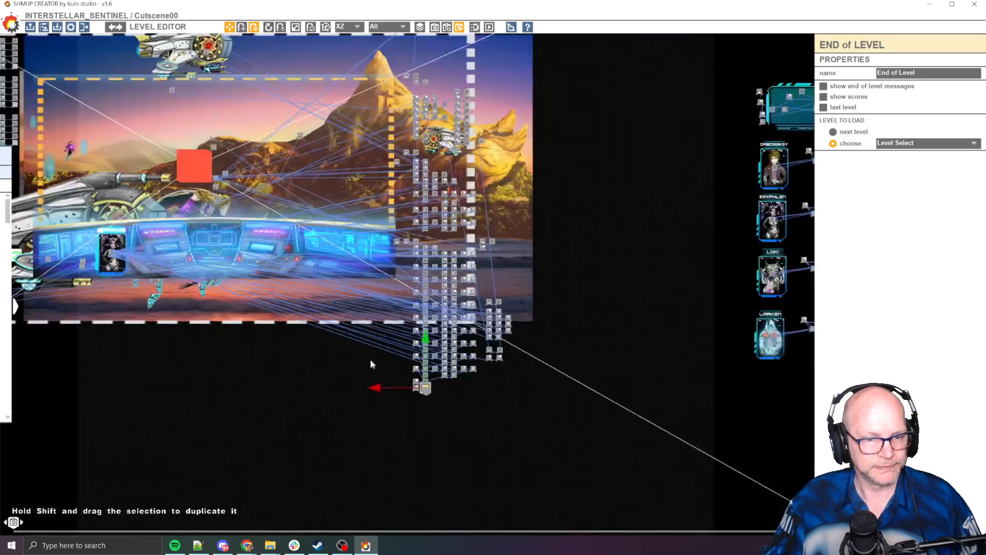
scroll(544, 284, up, 5)
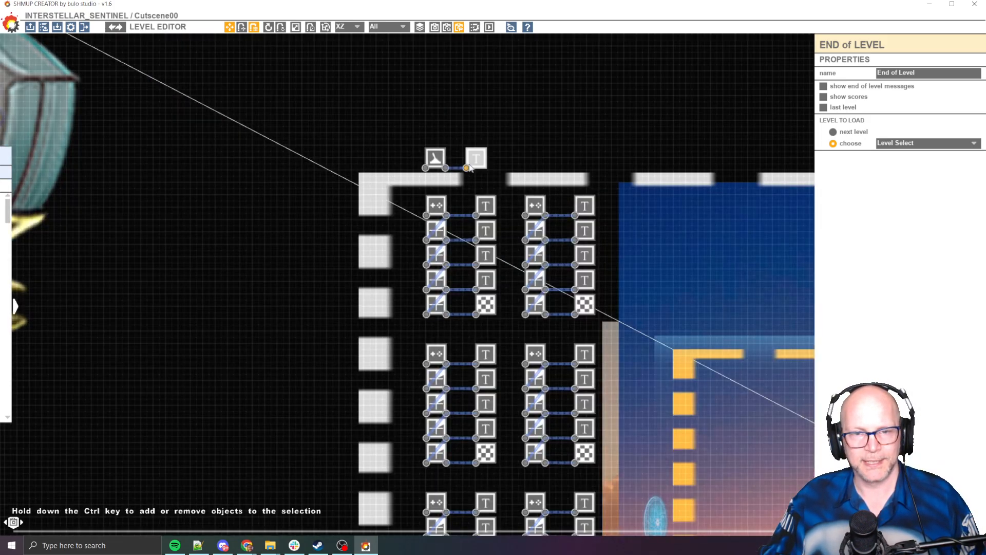
click(474, 160)
scroll(616, 129, down, 2)
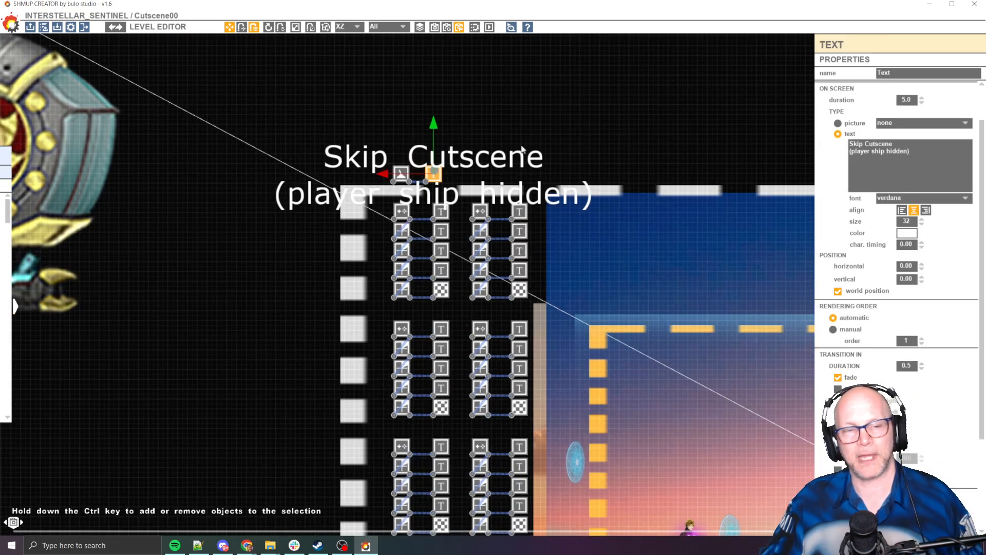
scroll(411, 201, down, 1)
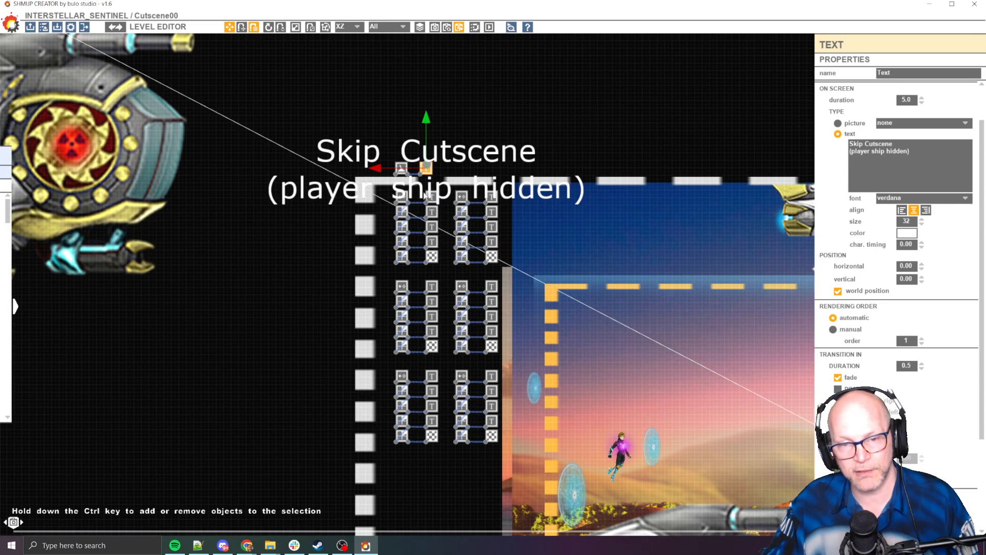
scroll(447, 221, up, 2)
click(341, 251)
scroll(341, 247, up, 3)
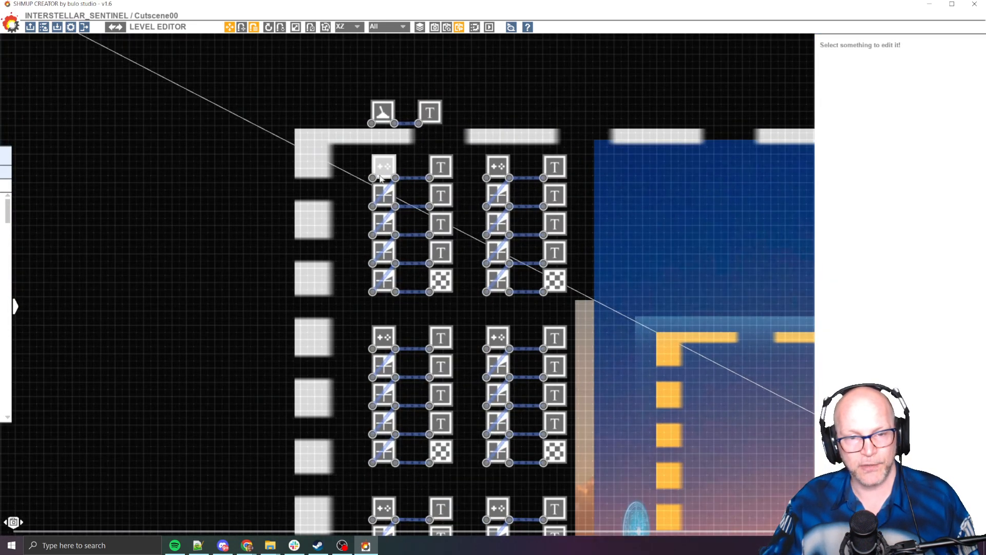
Step: Inspect the first skip group's button node settings and recheck the Skip Cutscene label above it
click(383, 165)
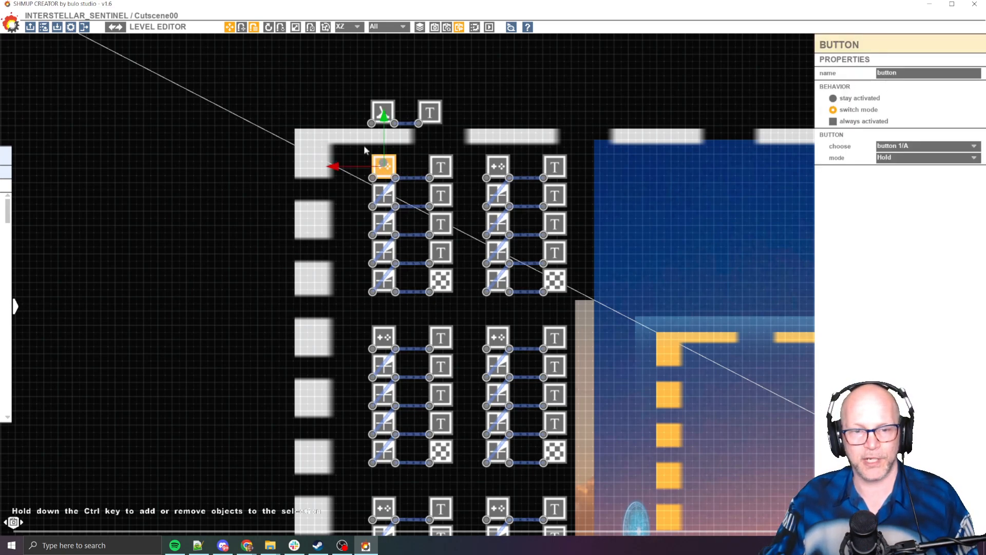
click(393, 103)
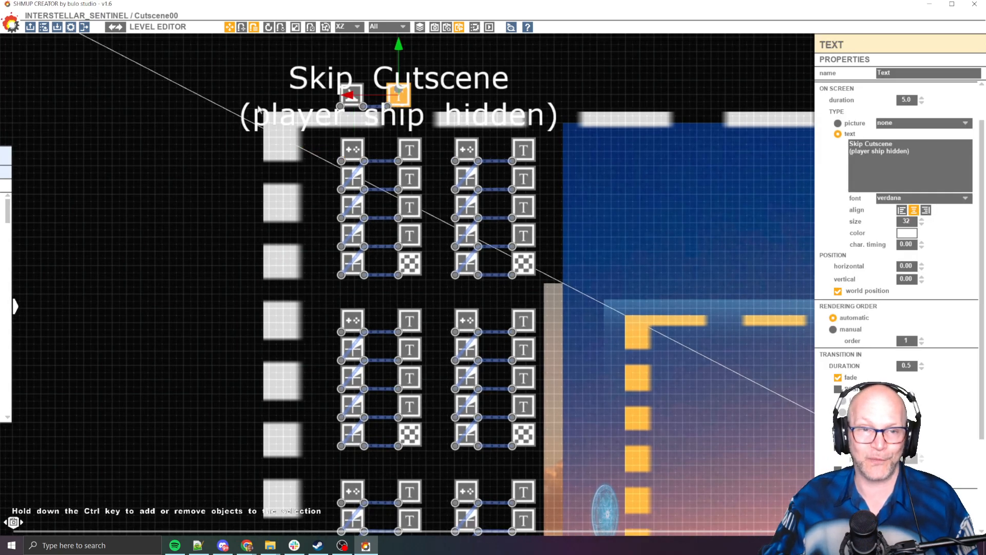
click(608, 57)
middle_drag(472, 190, 446, 118)
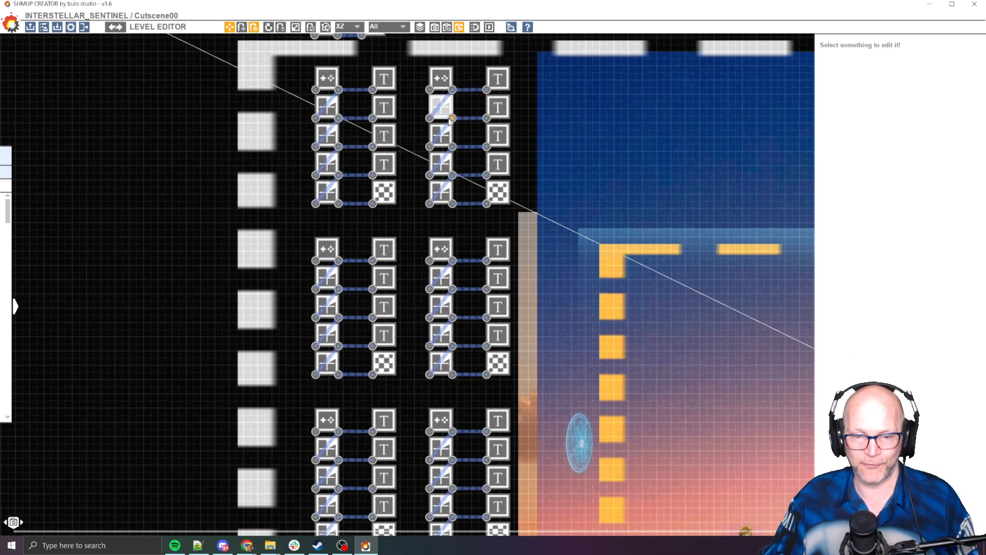
scroll(447, 118, down, 2)
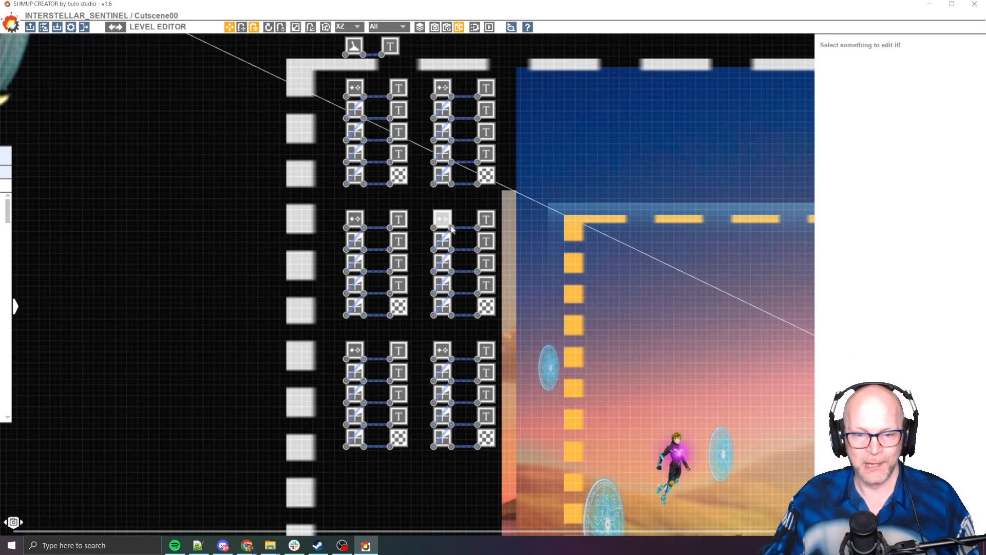
Step: Inspect a countdown text node and the End of Level node in the lowest pair of skip groups
click(483, 369)
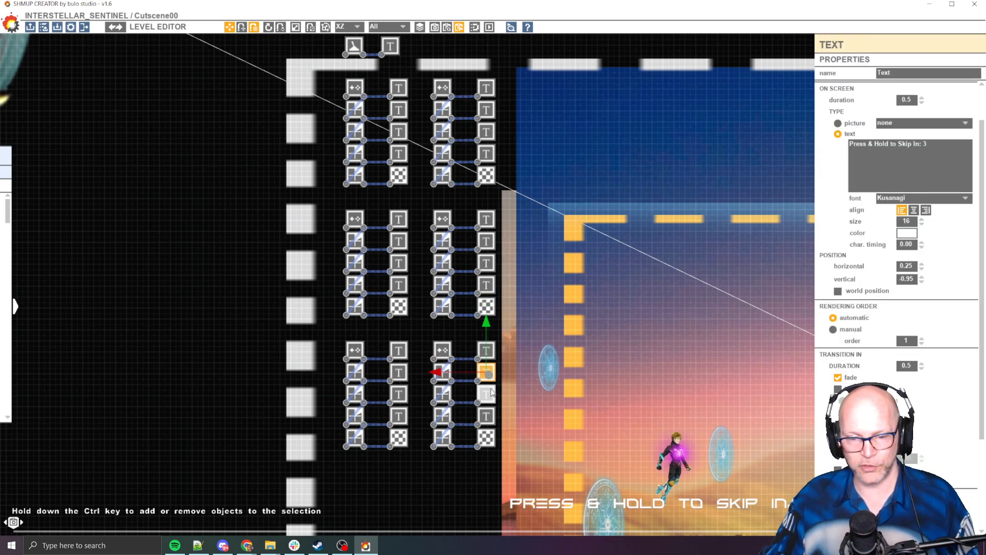
middle_drag(483, 435, 482, 368)
click(395, 376)
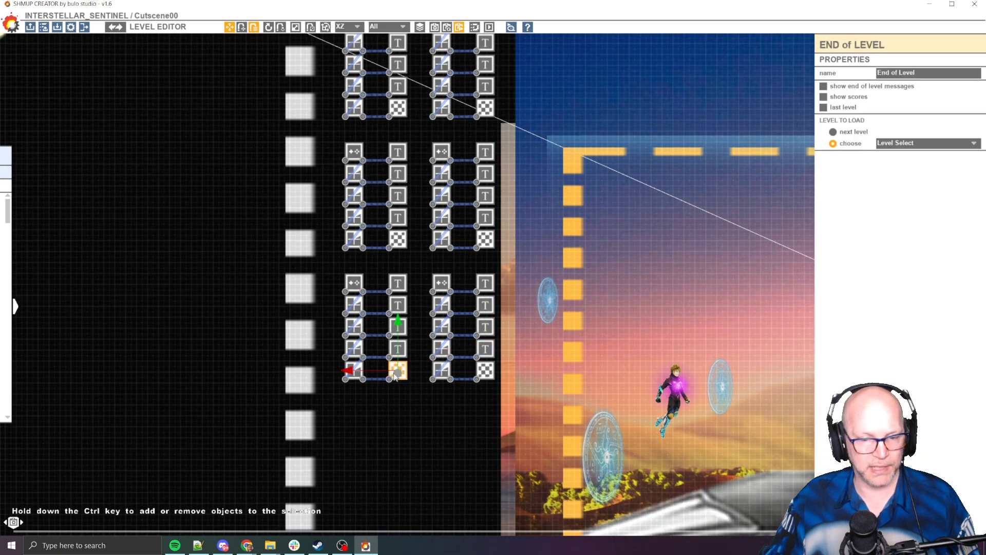
middle_drag(436, 428, 435, 402)
scroll(357, 205, down, 8)
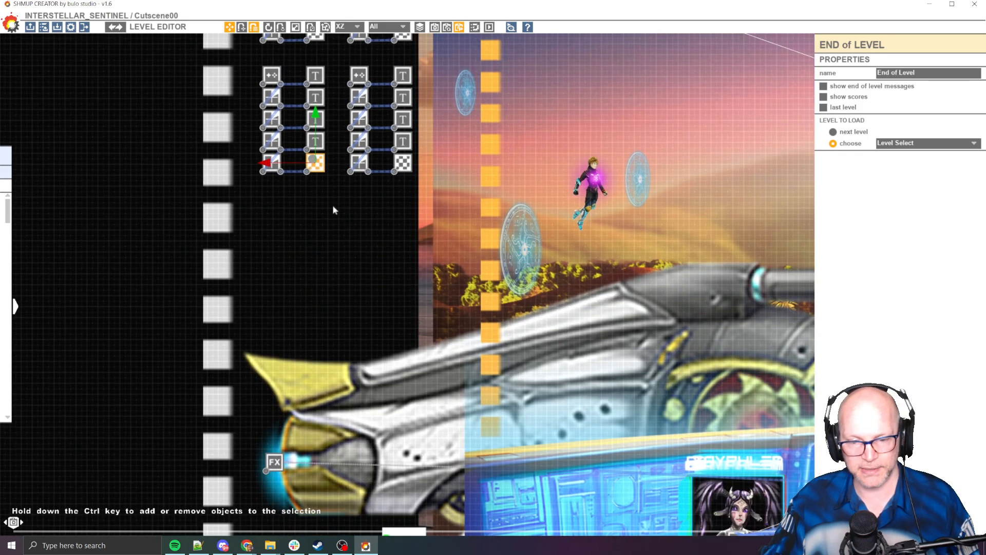
Step: Move the DummyMover enemy from the ship's rear to the empty space below the level frame
scroll(444, 426, up, 8)
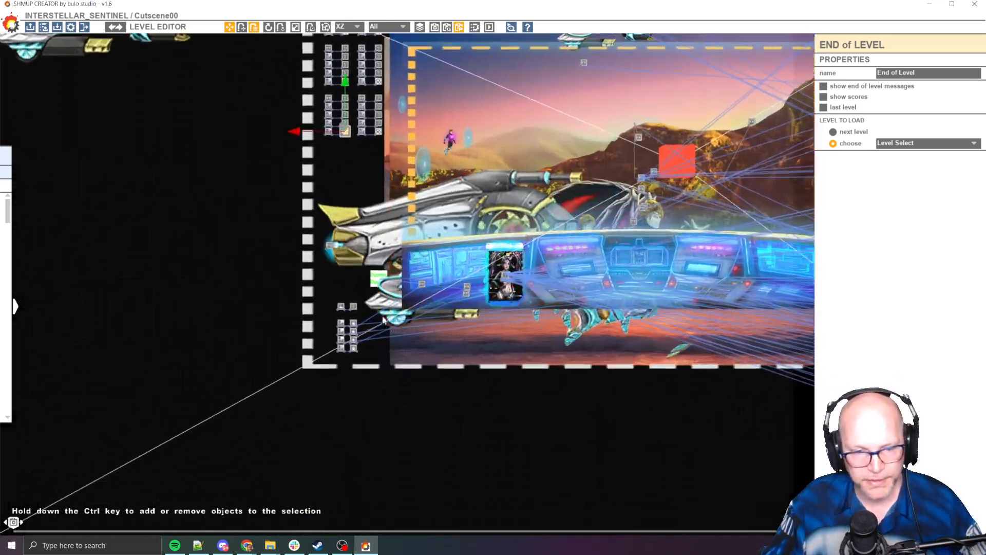
scroll(371, 297, down, 5)
scroll(371, 297, down, 3)
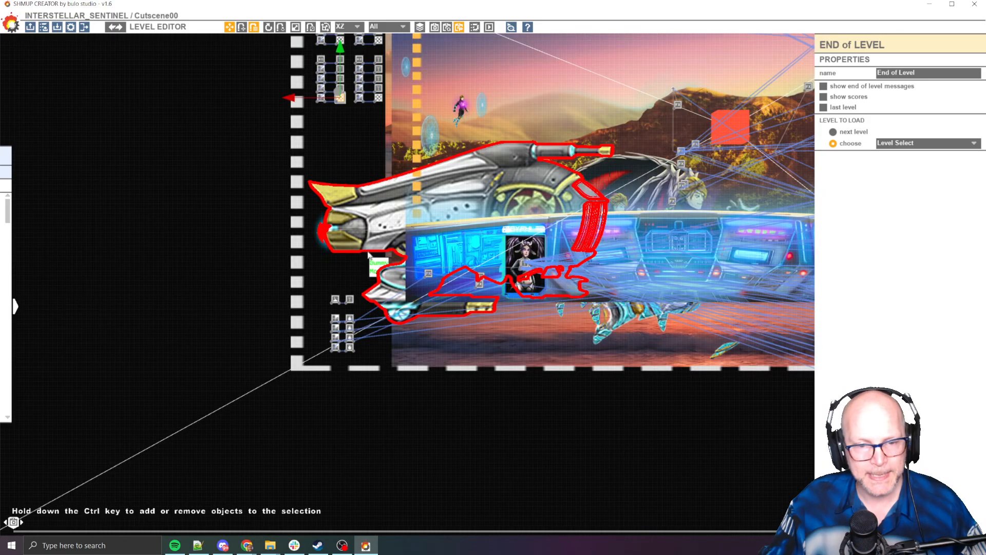
drag(374, 269, 350, 418)
middle_drag(506, 421, 382, 308)
scroll(382, 308, down, 2)
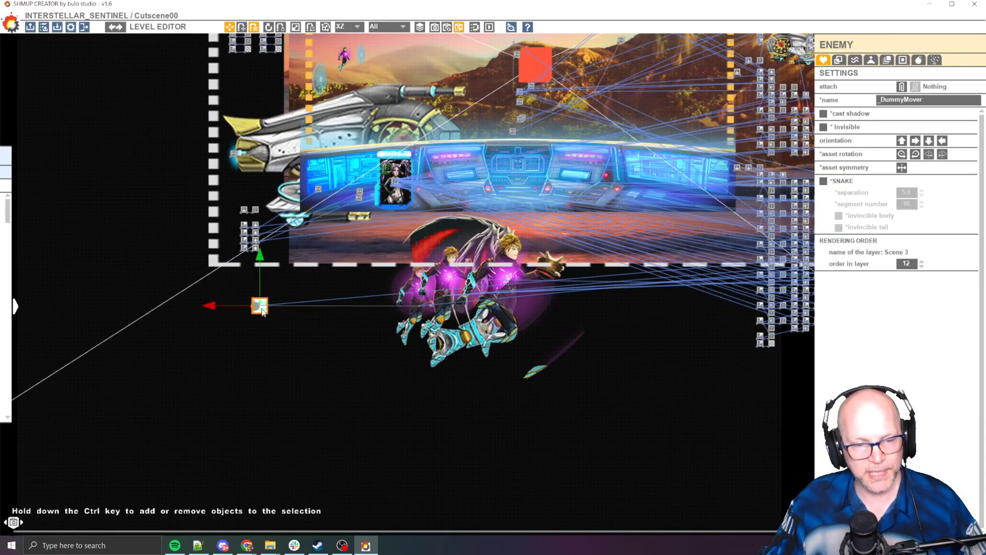
drag(259, 305, 298, 355)
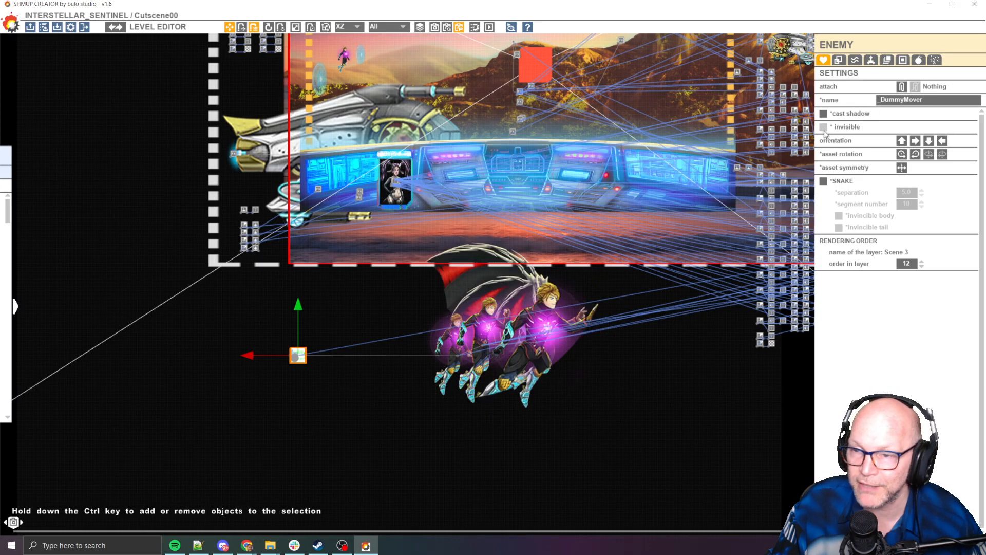
Step: Examine the DummyMover enemy's general settings and its waypoint path
scroll(330, 357, up, 1)
scroll(330, 358, up, 1)
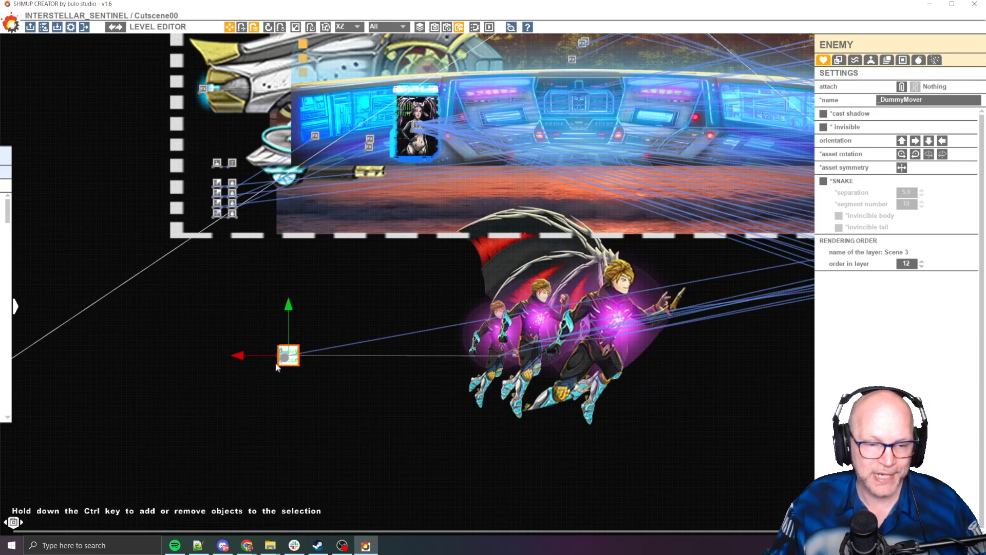
click(903, 61)
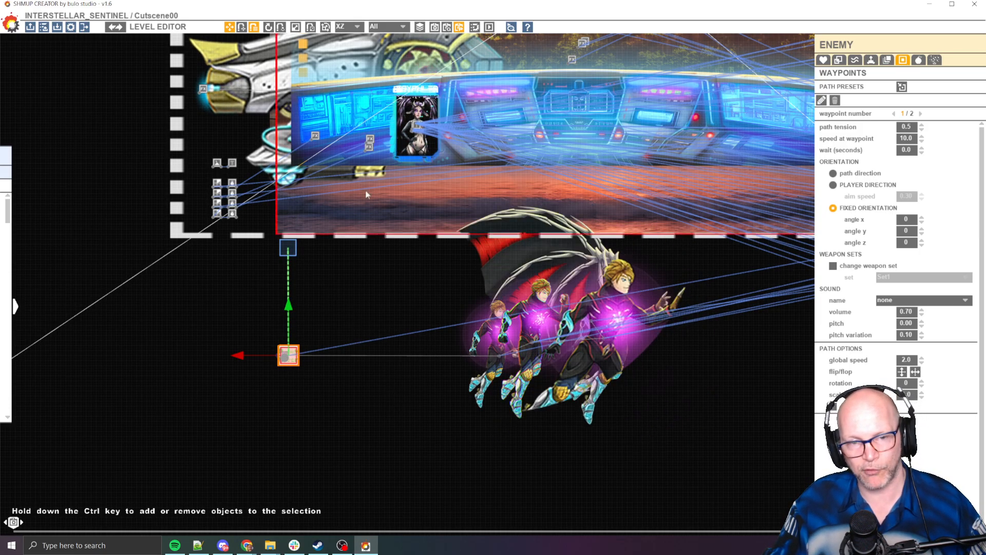
click(498, 349)
key(Delete)
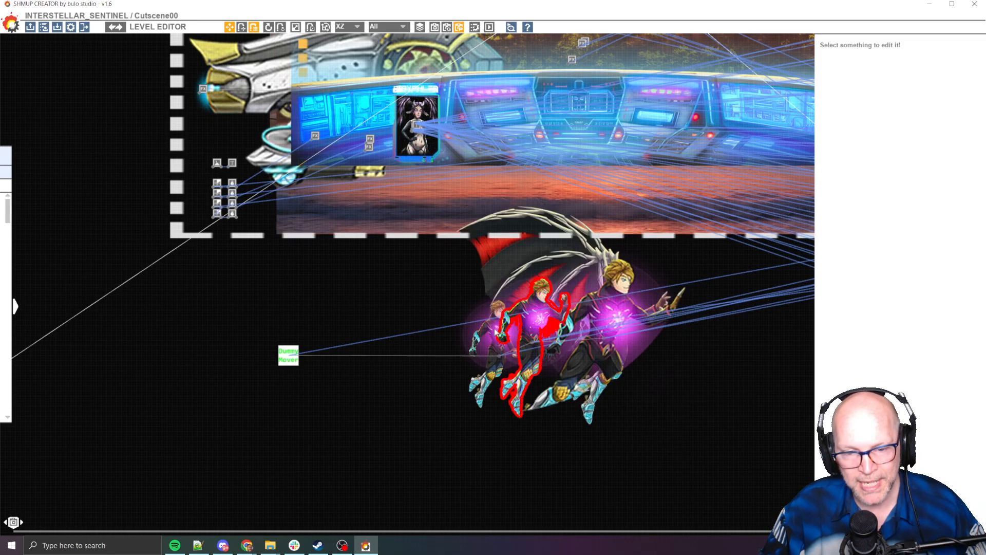
click(289, 354)
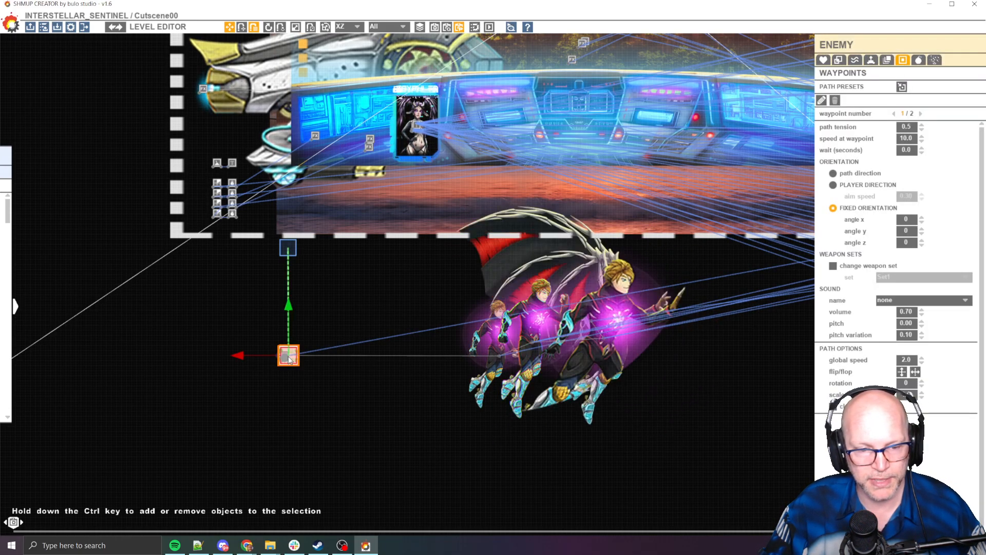
drag(288, 354, 296, 239)
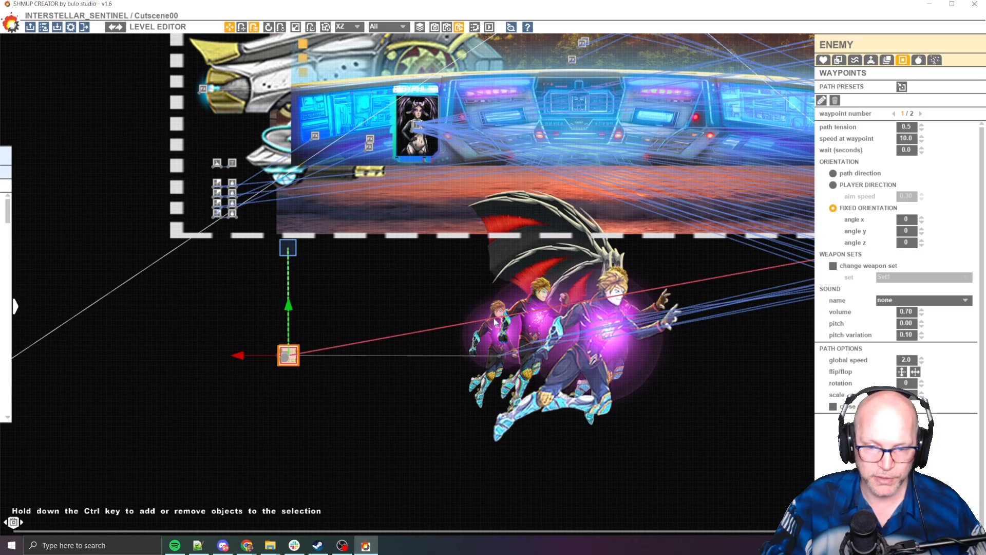
click(300, 388)
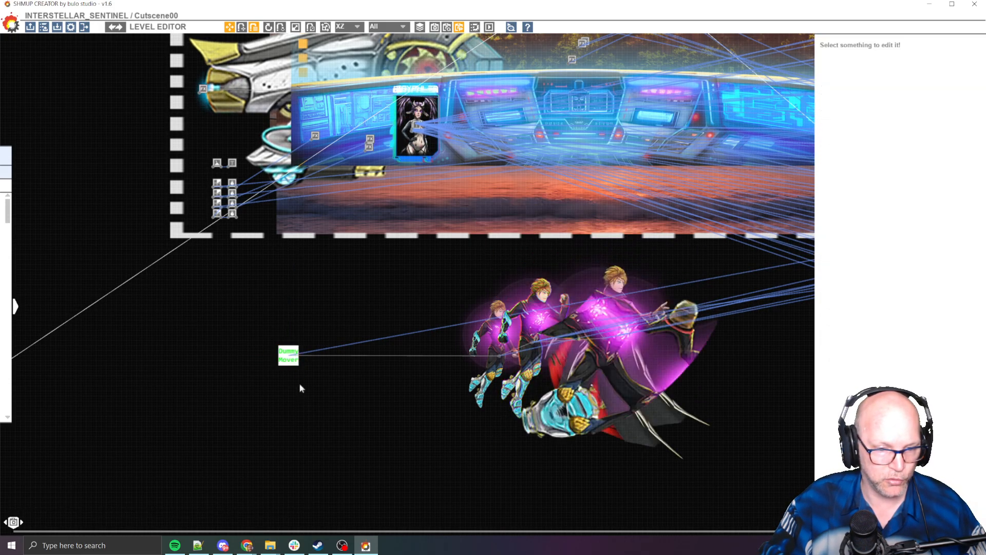
click(289, 355)
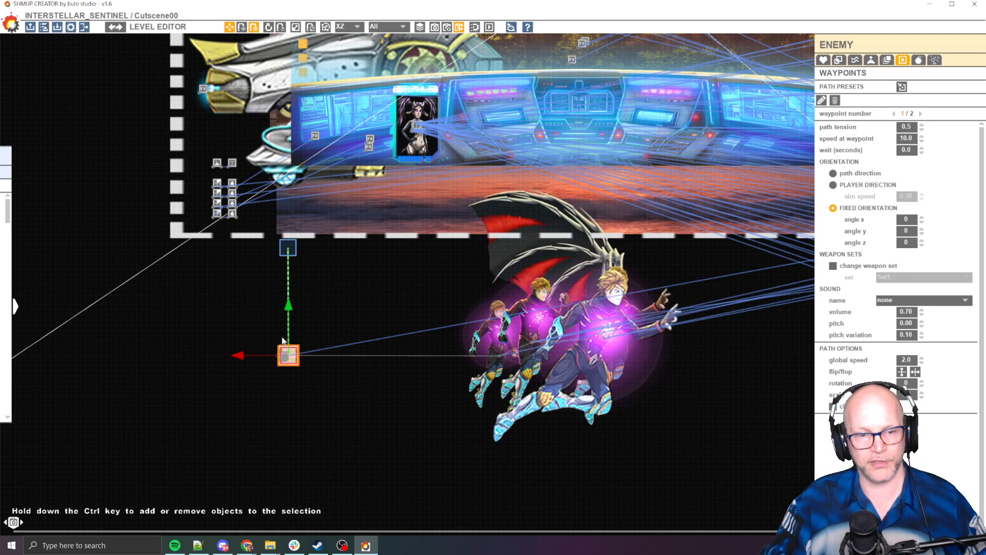
Step: Move the large ship beside the cockpit console outside the level frame, up to the left
middle_drag(401, 257, 361, 393)
scroll(361, 393, down, 1)
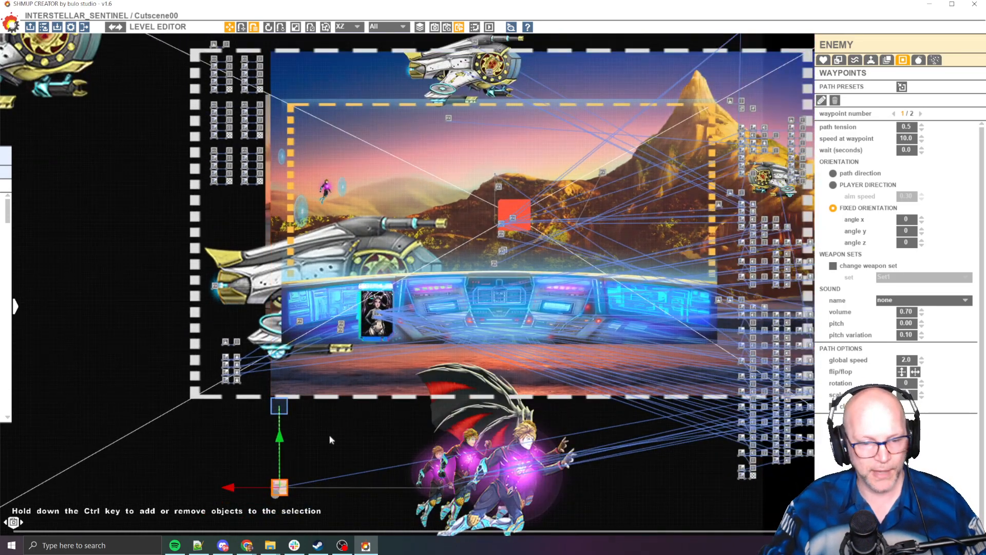
scroll(283, 475, down, 1)
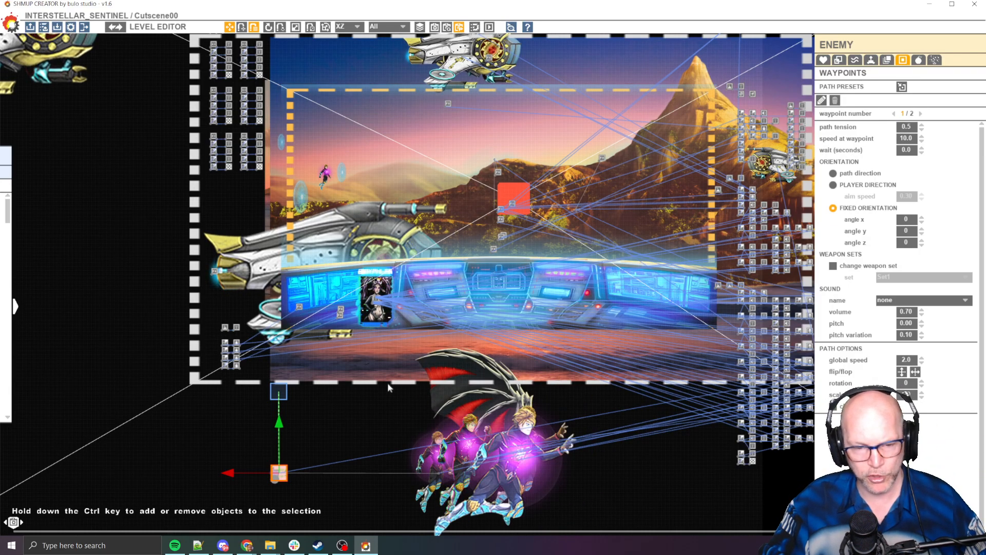
middle_drag(366, 395, 373, 351)
middle_drag(360, 238, 440, 257)
drag(412, 205, 119, 94)
Step: Read the label of the small node group in the frame's lower-left corner and examine its links, then deselect it
middle_drag(341, 265, 357, 295)
scroll(356, 295, up, 5)
click(316, 380)
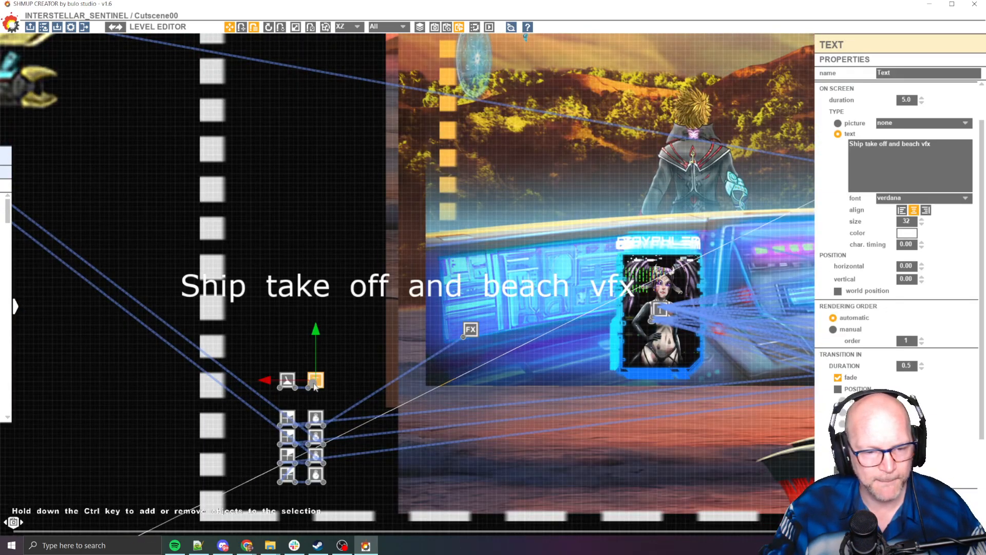
scroll(370, 352, down, 3)
scroll(379, 335, down, 3)
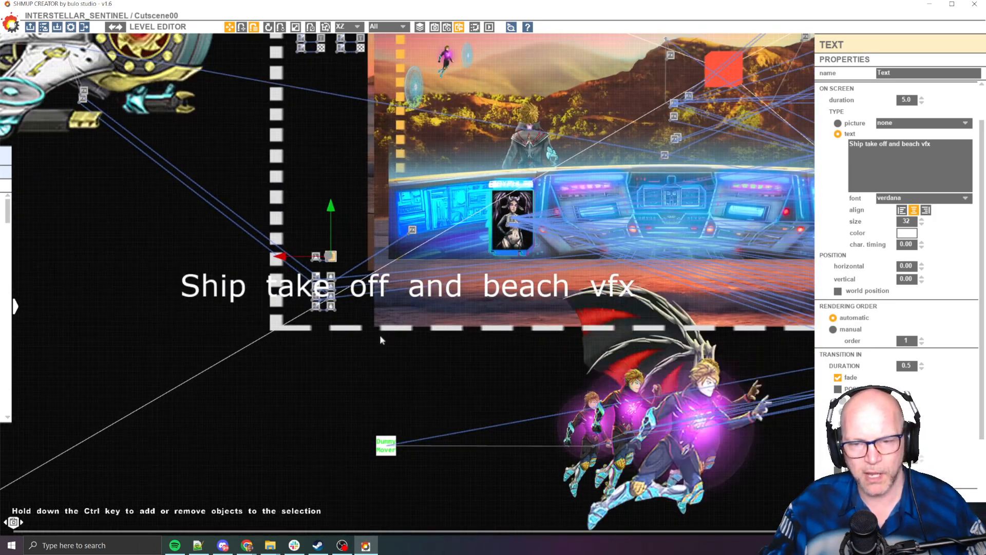
middle_drag(368, 319, 368, 333)
scroll(355, 317, up, 4)
scroll(267, 288, down, 3)
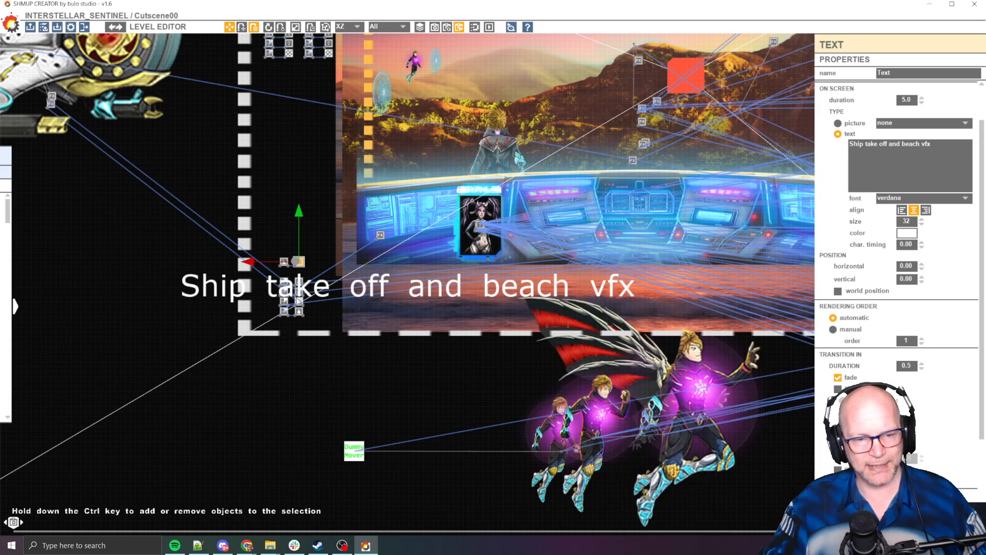
scroll(296, 299, up, 2)
click(310, 323)
middle_drag(407, 356, 303, 353)
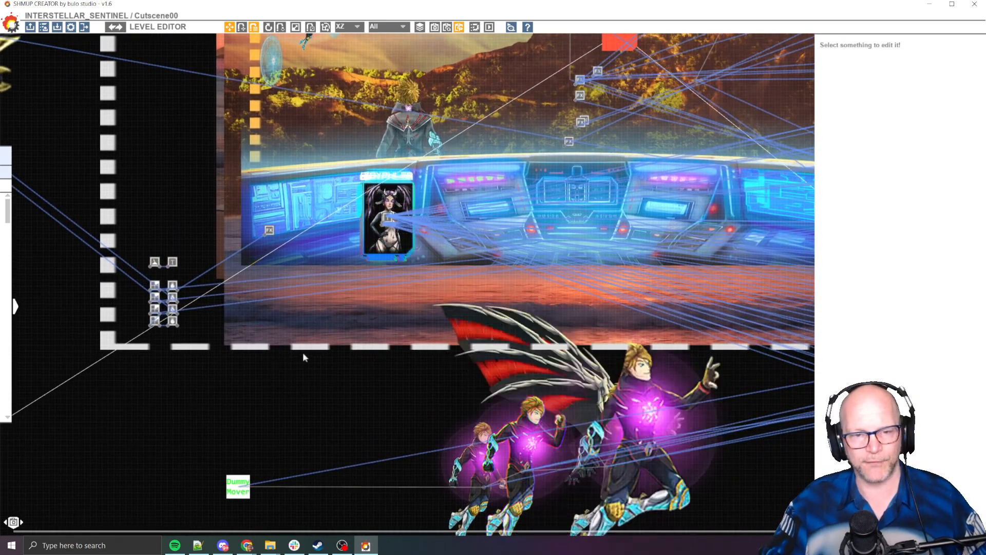
Step: Spread the stacked backgrounds apart: mountain beach right of the frame, space scene below right, sunset beach above right
scroll(303, 352, down, 3)
middle_drag(435, 350, 180, 315)
middle_drag(539, 204, 416, 232)
scroll(415, 231, down, 3)
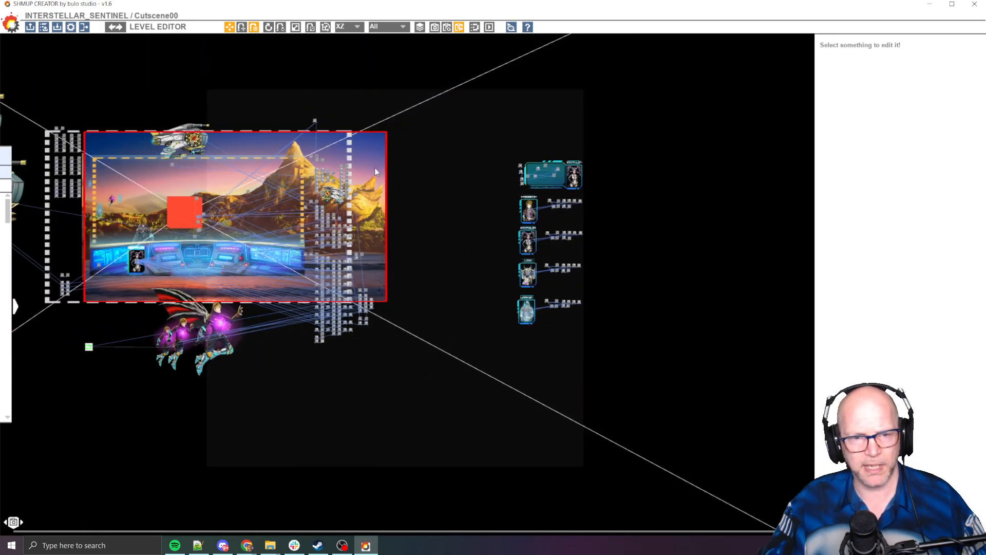
drag(375, 167, 778, 180)
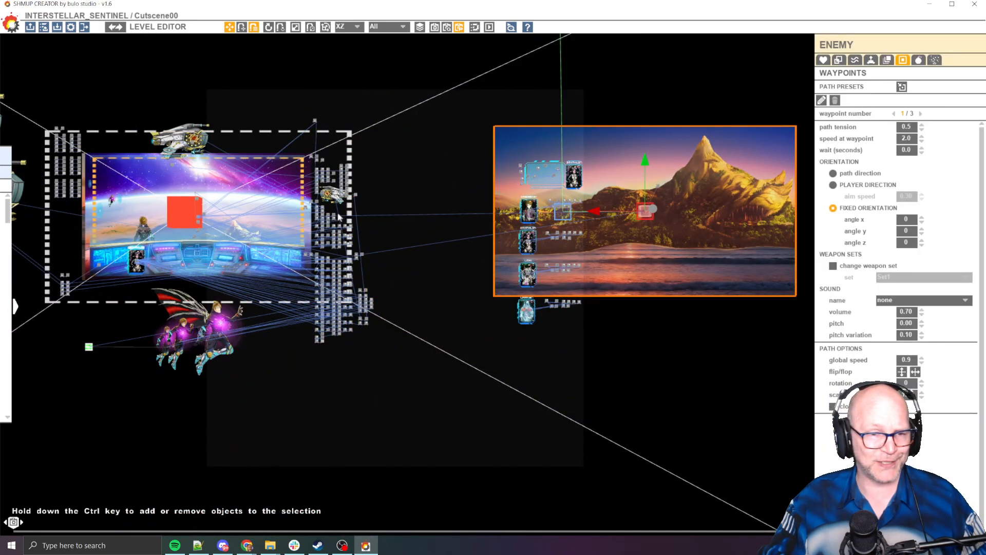
drag(243, 177, 450, 356)
middle_drag(241, 165, 442, 205)
drag(429, 222, 609, 86)
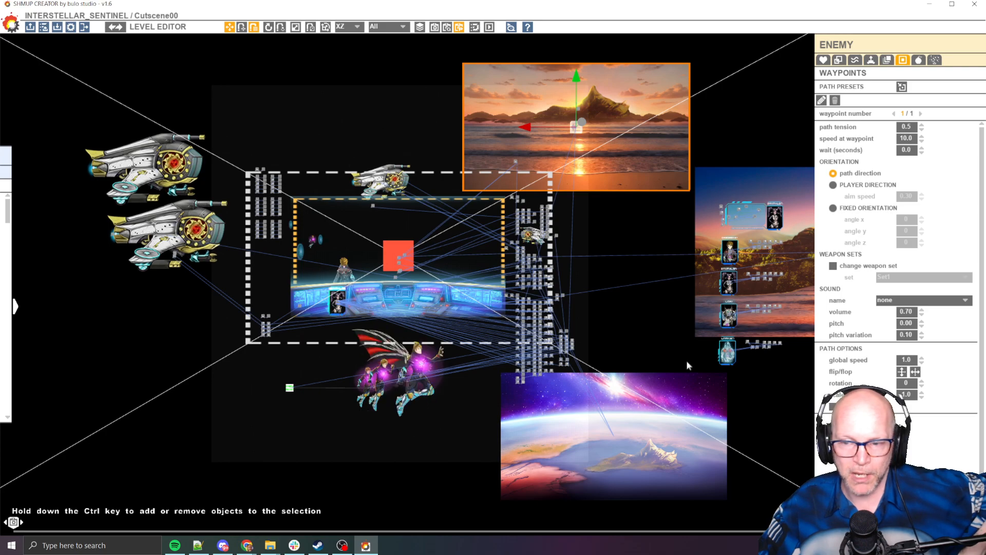
Step: Move the foremost winged hero sprite below the frame to the right, away from the two smaller flying sprites
middle_drag(686, 360, 487, 257)
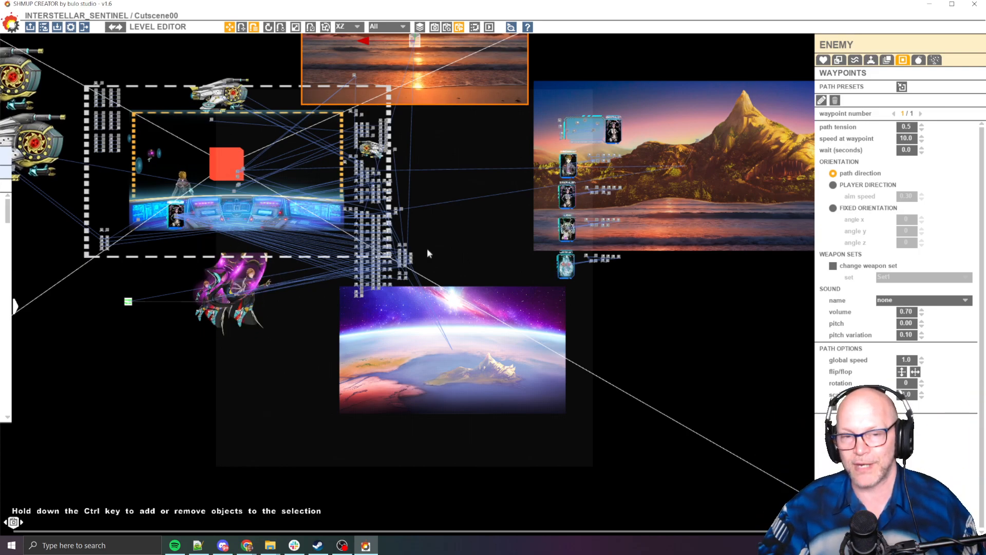
middle_drag(226, 331, 311, 351)
scroll(312, 351, up, 5)
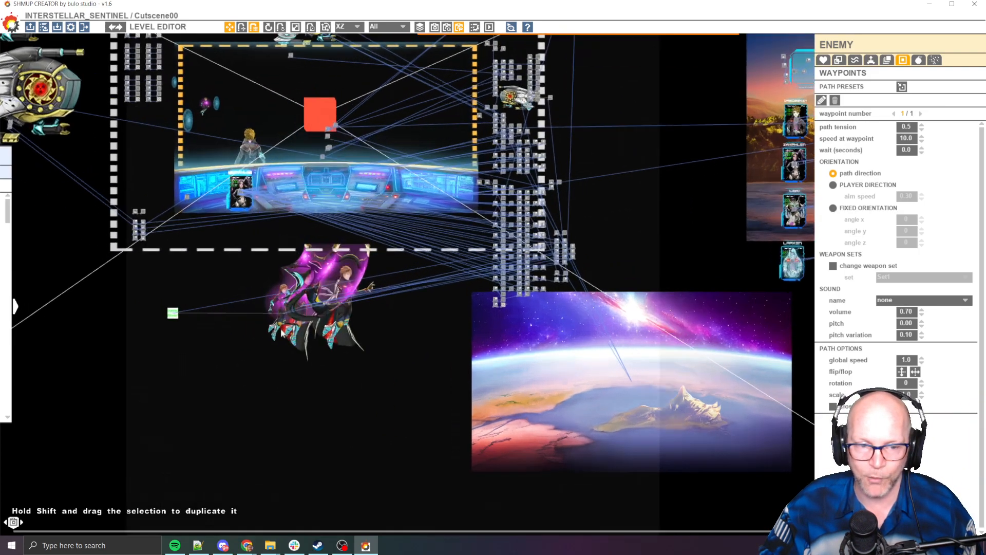
click(354, 311)
drag(353, 310, 430, 351)
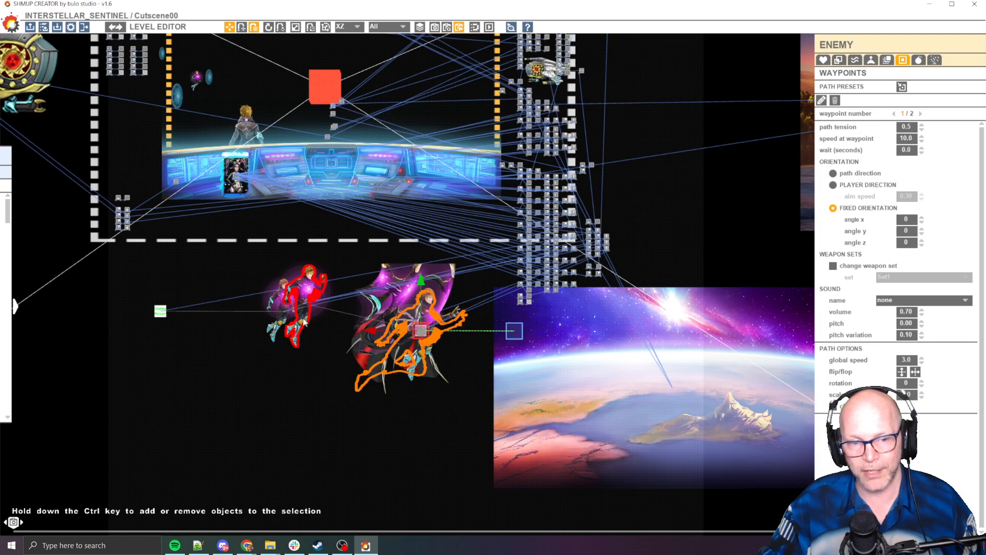
Step: Move the middle flying hero sprite down to the right, away from the smallest one, and check the two waypoints of the path object beside them
drag(304, 308, 335, 363)
click(280, 330)
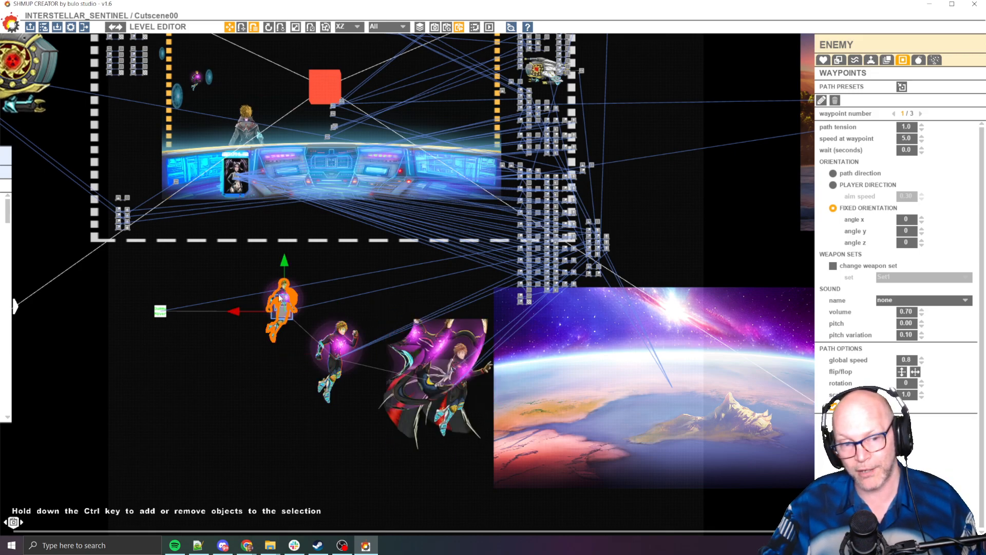
click(161, 311)
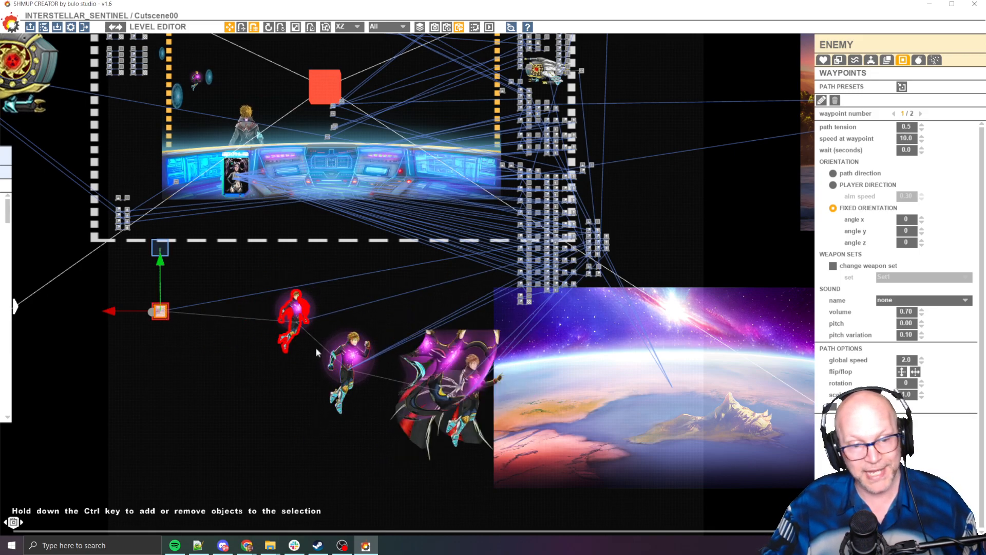
scroll(378, 381, up, 2)
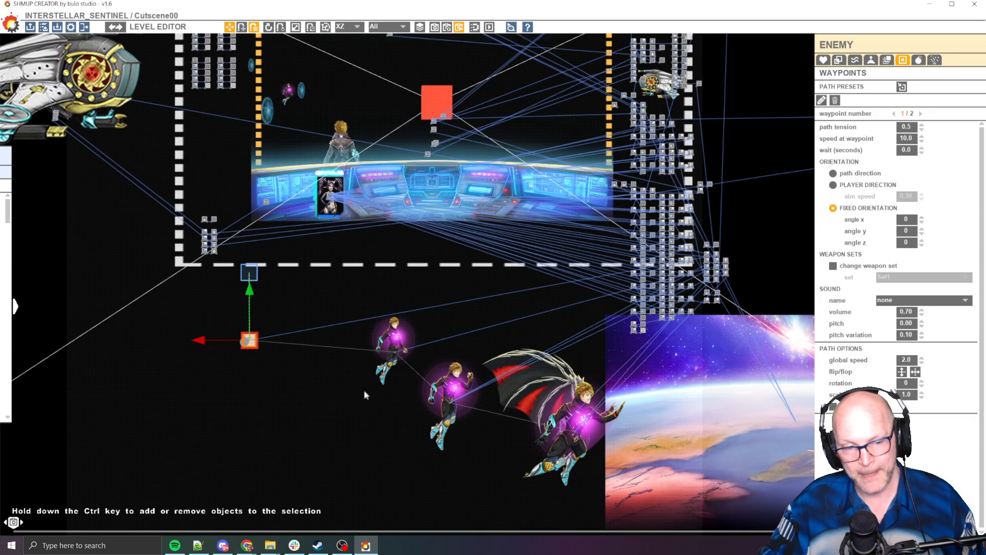
click(249, 273)
middle_drag(419, 413, 333, 407)
scroll(333, 408, down, 1)
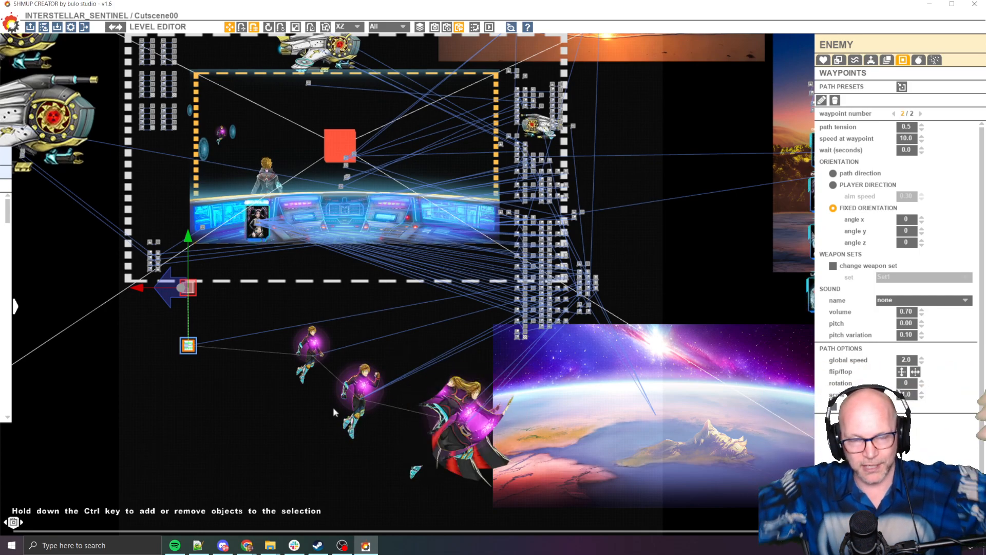
scroll(415, 408, down, 3)
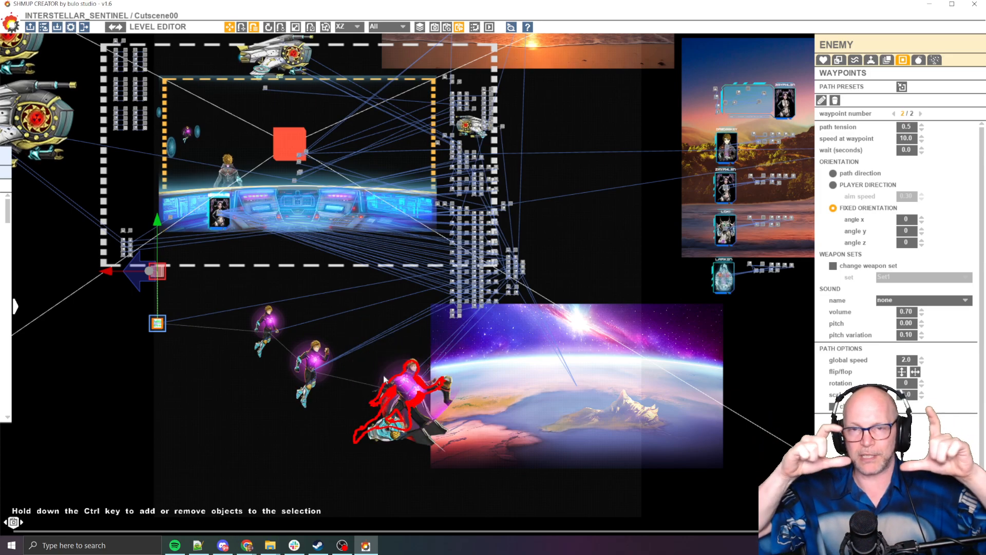
Step: Open the project's Enemies folder from the object library and browse from there to Assets\Sounds\SoundFX
click(15, 307)
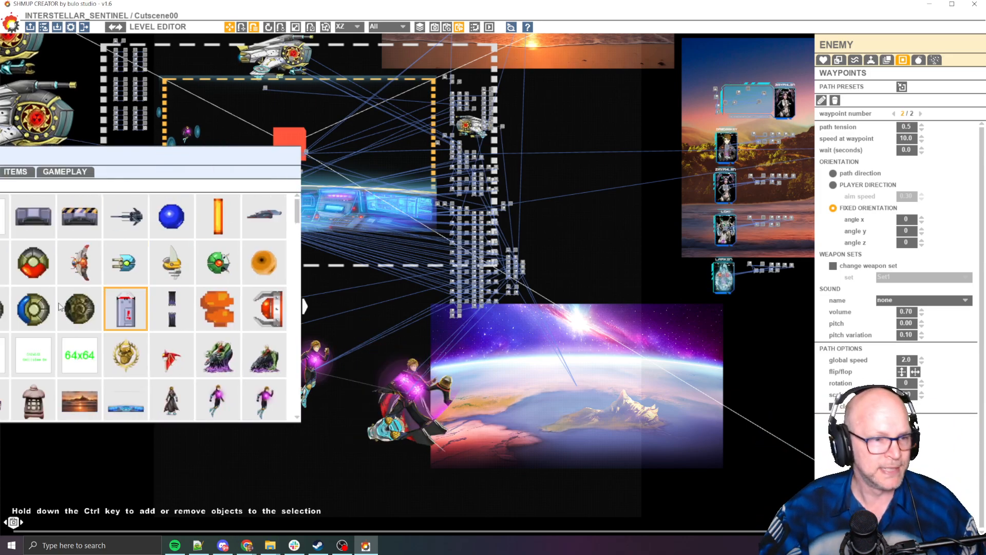
click(10, 186)
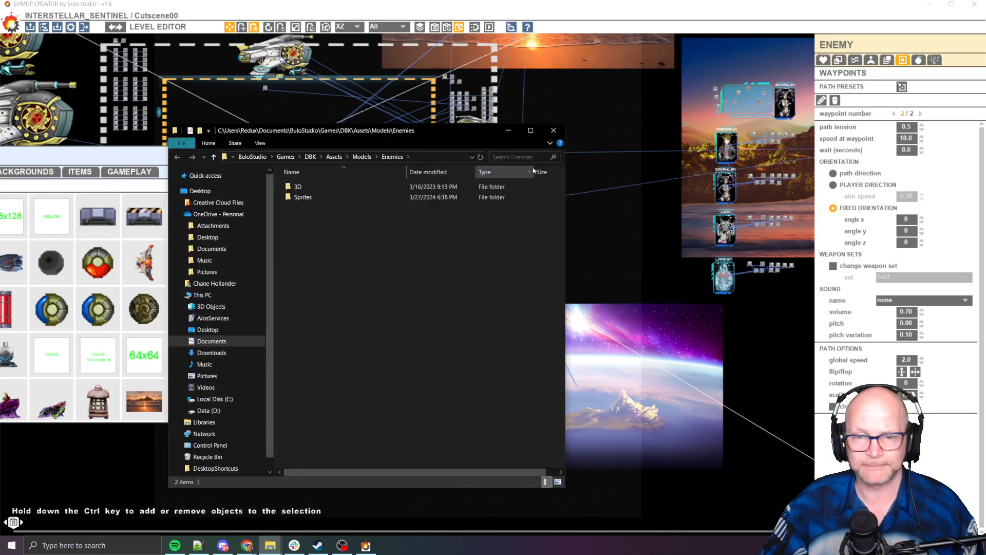
right_click(422, 279)
click(330, 292)
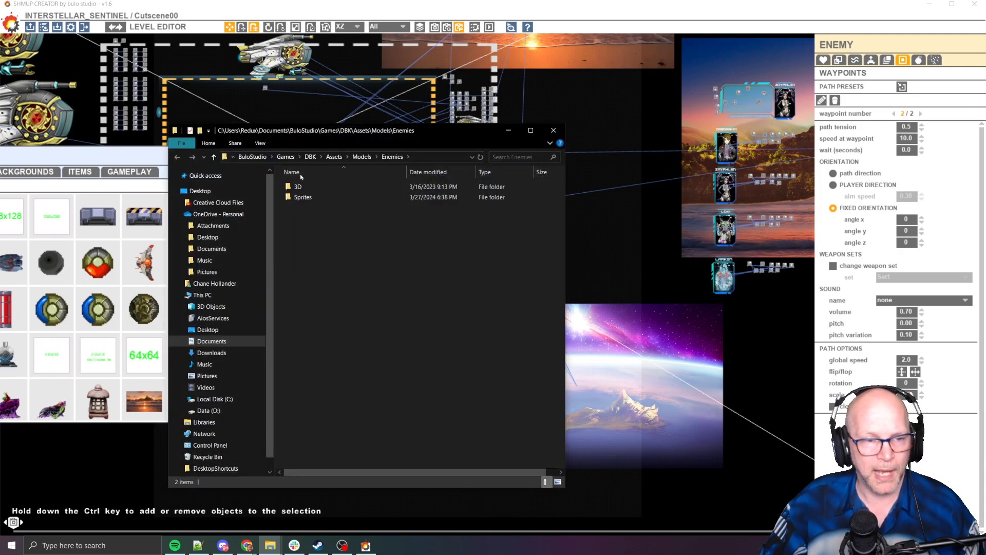
key(alt+Tab)
key(alt+Tab)
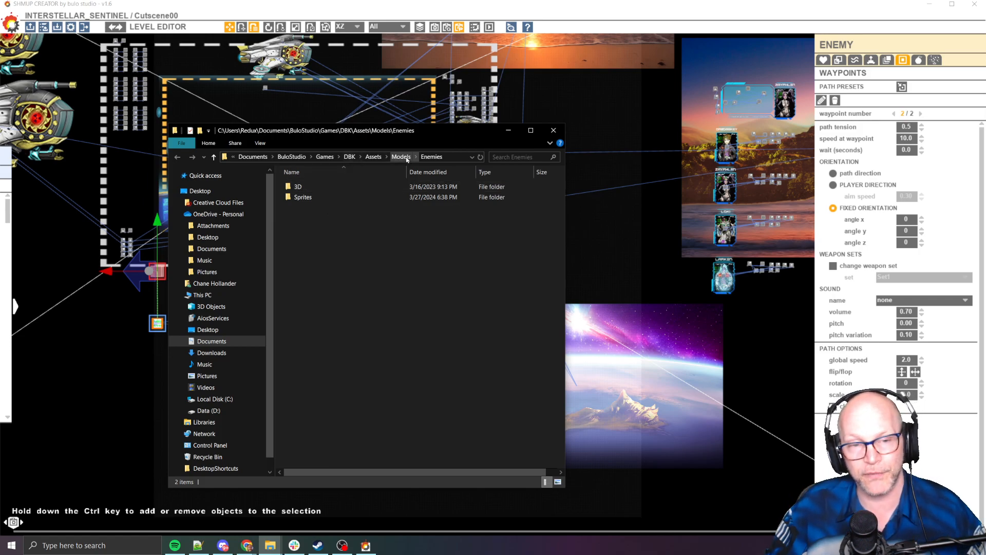
click(370, 157)
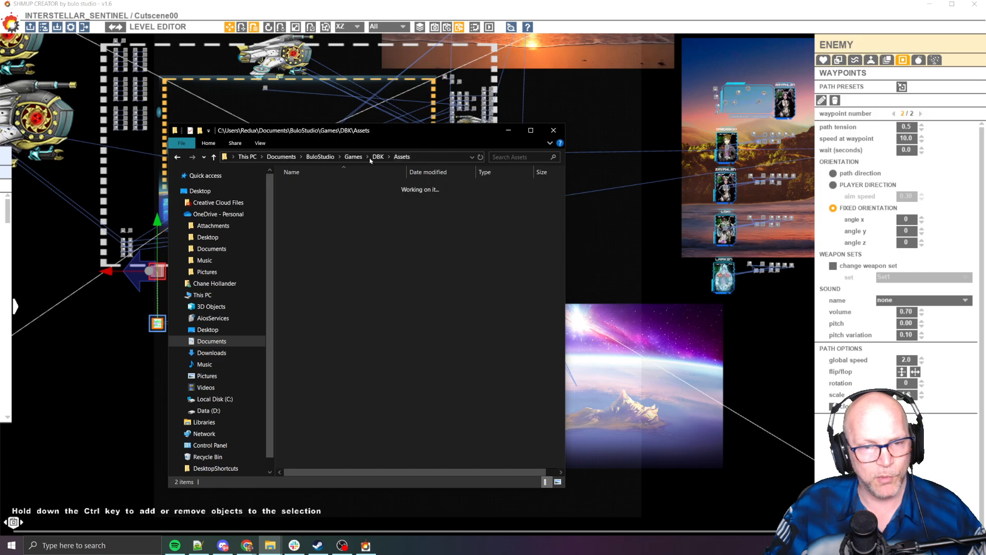
double_click(316, 219)
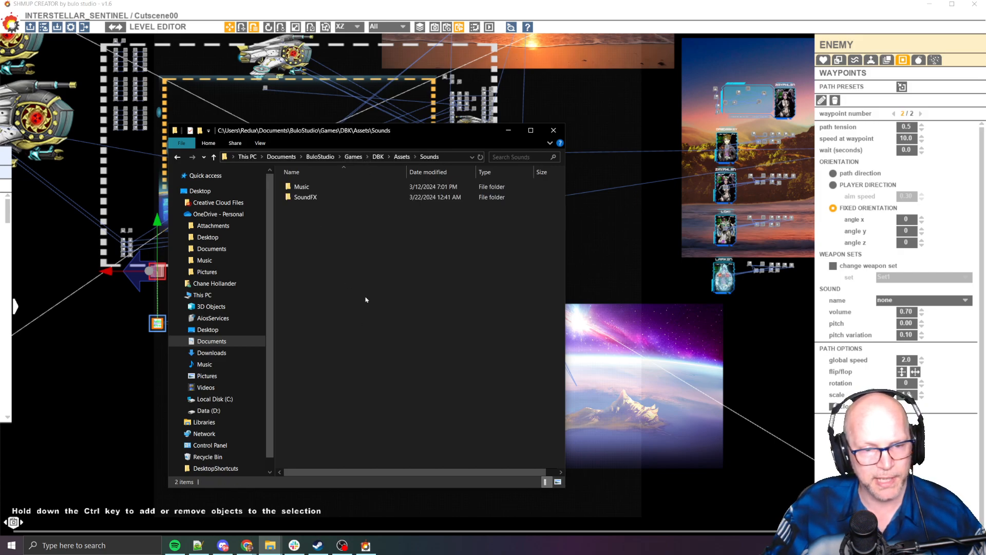
double_click(309, 197)
click(316, 193)
Step: Look through the SoundFX file list for the CS_Intro_VO voice lines and select CS_Intro_VO_DBK_03.mp3
scroll(336, 258, down, 12)
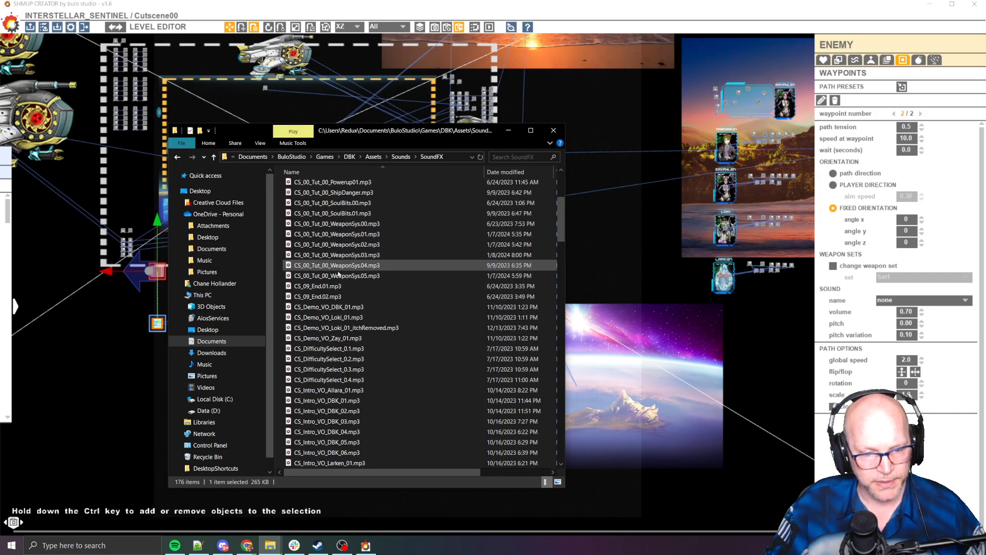
scroll(362, 309, up, 4)
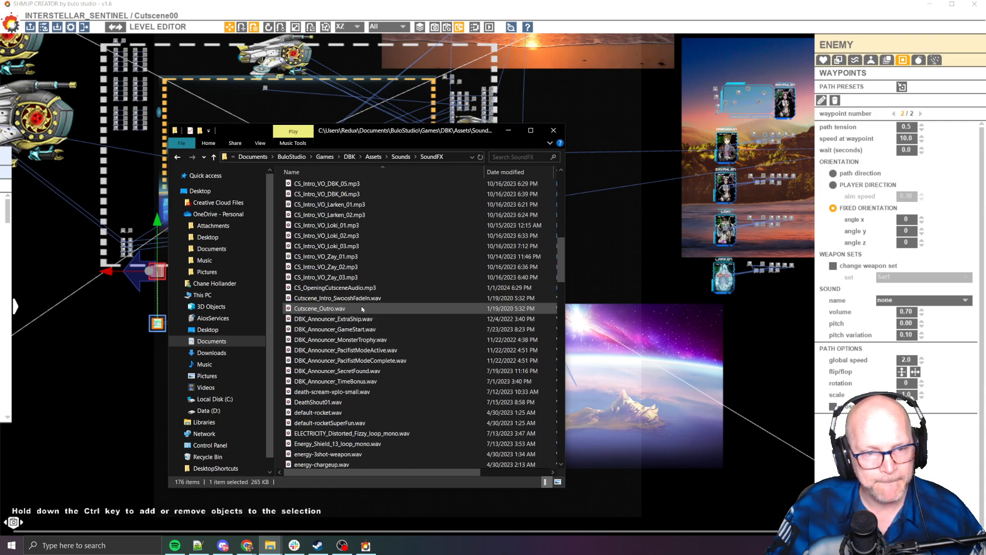
scroll(363, 309, down, 20)
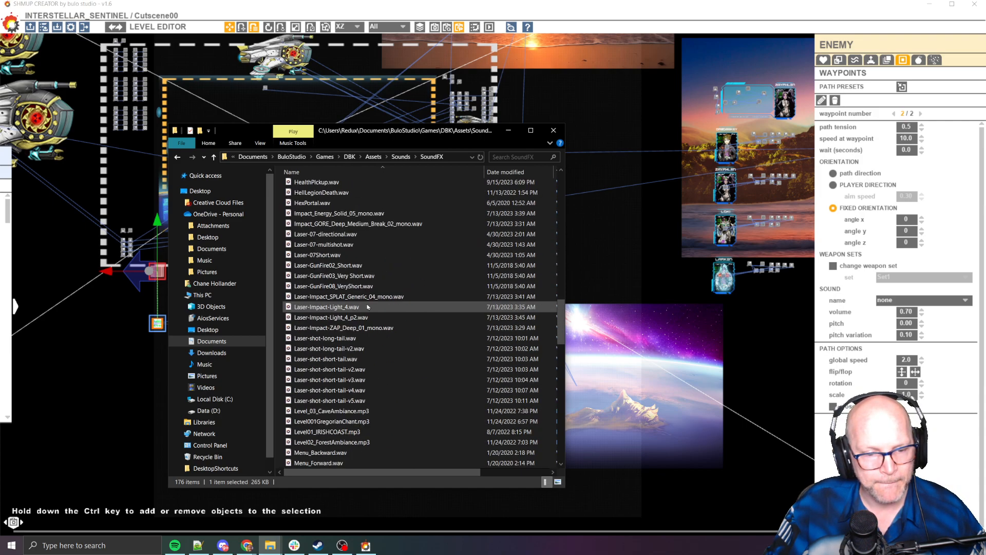
scroll(363, 311, down, 3)
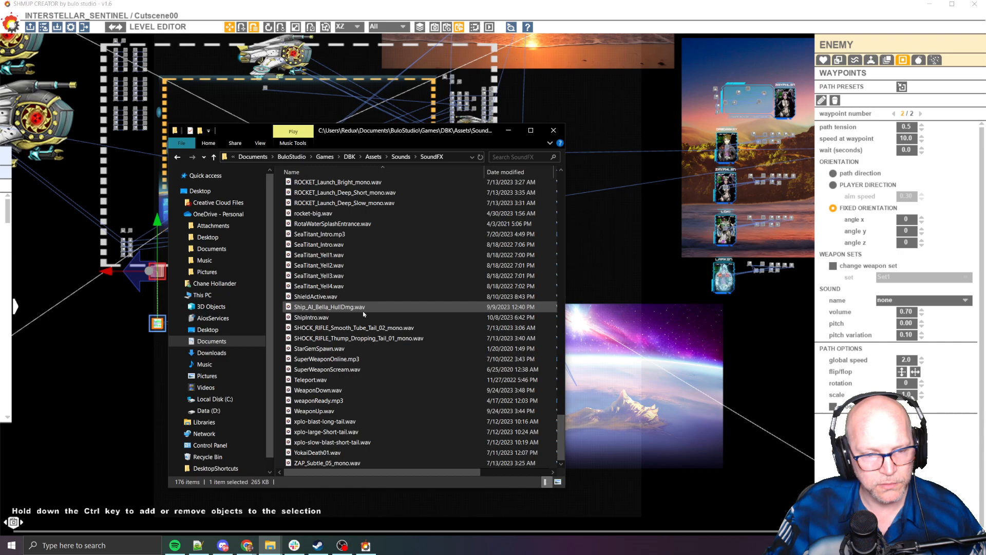
scroll(364, 314, up, 20)
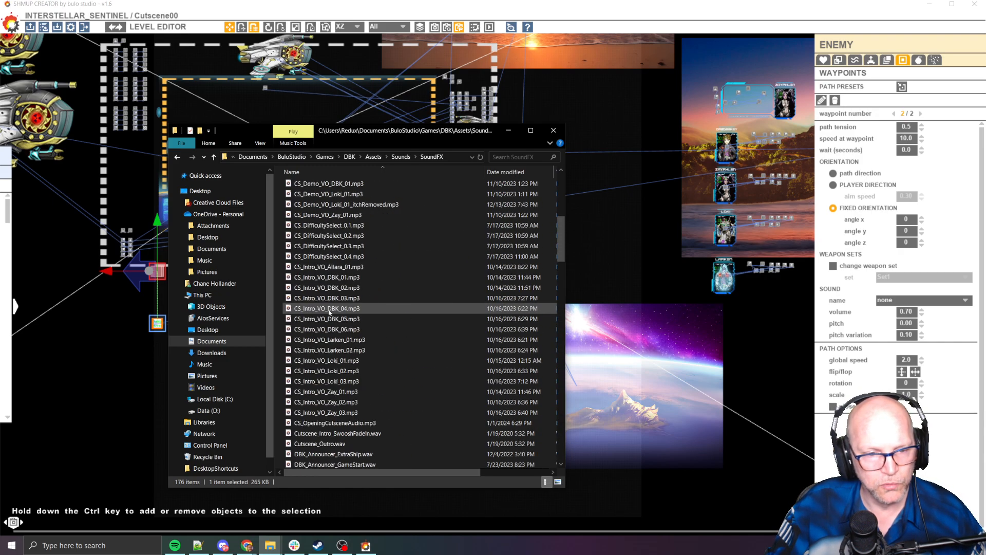
scroll(329, 312, up, 2)
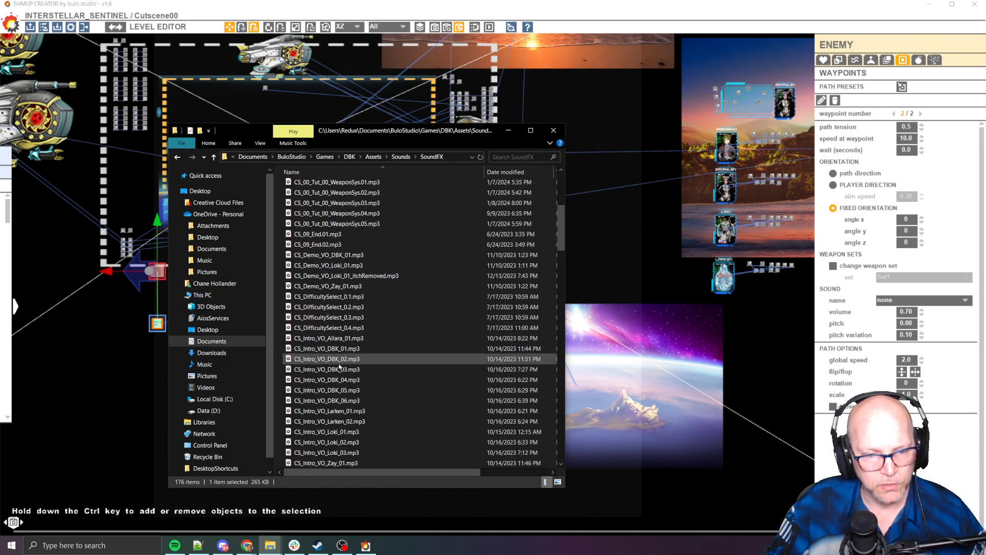
scroll(334, 360, down, 3)
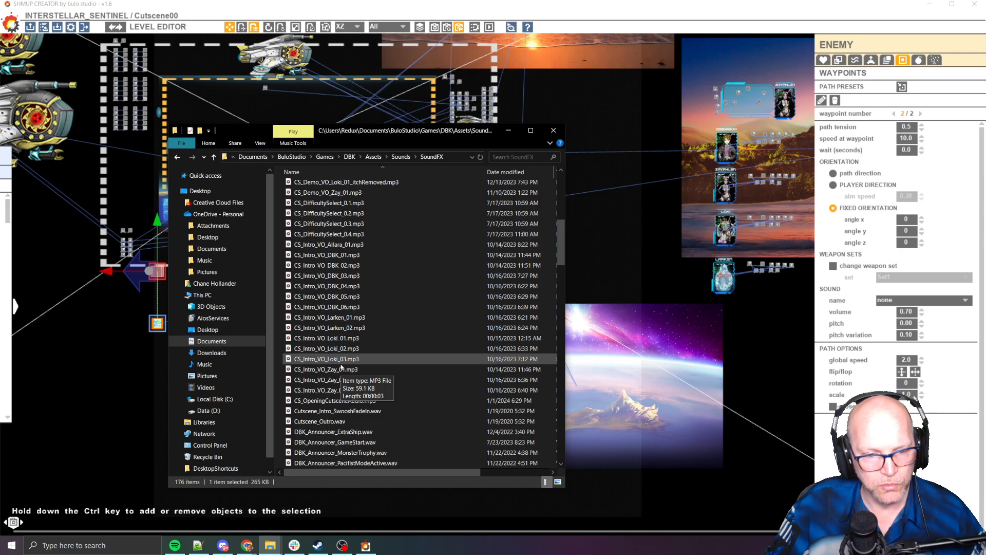
click(327, 280)
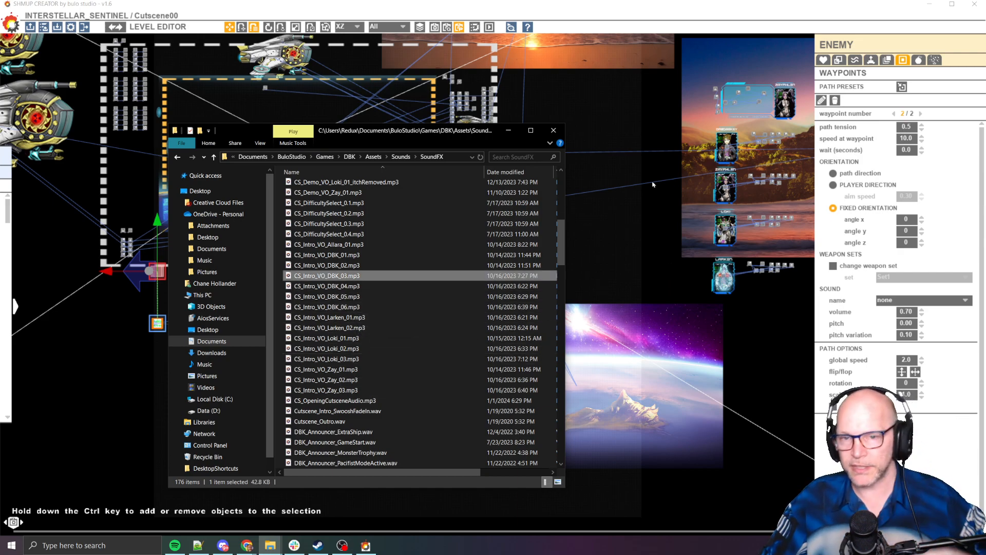
Step: Inspect the lowest "Yeah, why, would we want to start meow?" text node and its neighbouring sound node, and compare the assigned file with the SoundFX folder
click(602, 160)
middle_drag(457, 294, 473, 319)
scroll(476, 318, up, 6)
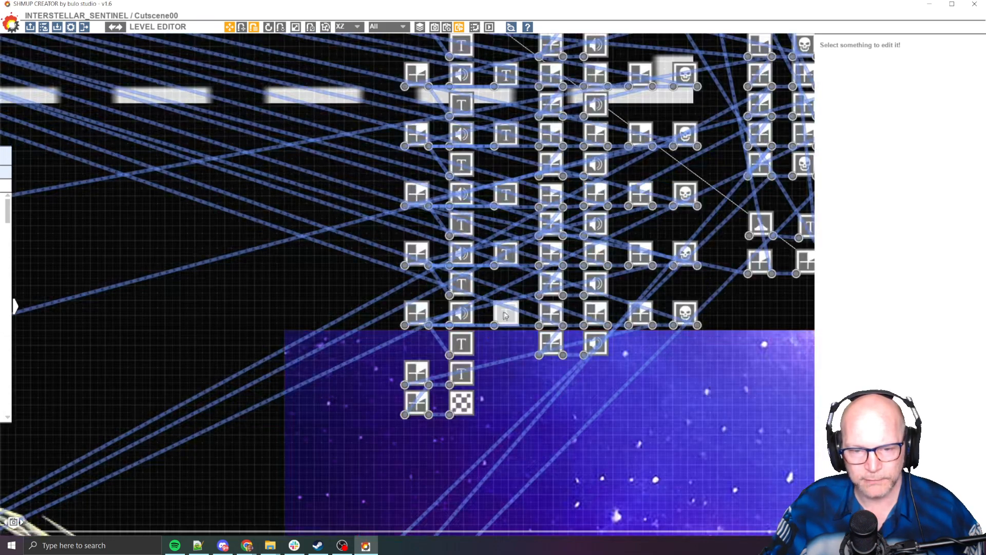
click(506, 315)
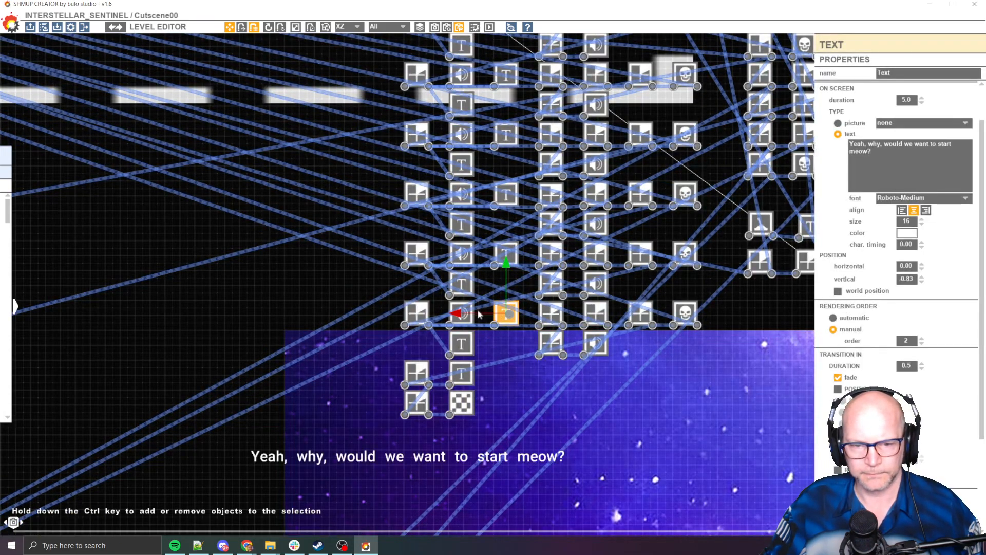
click(463, 314)
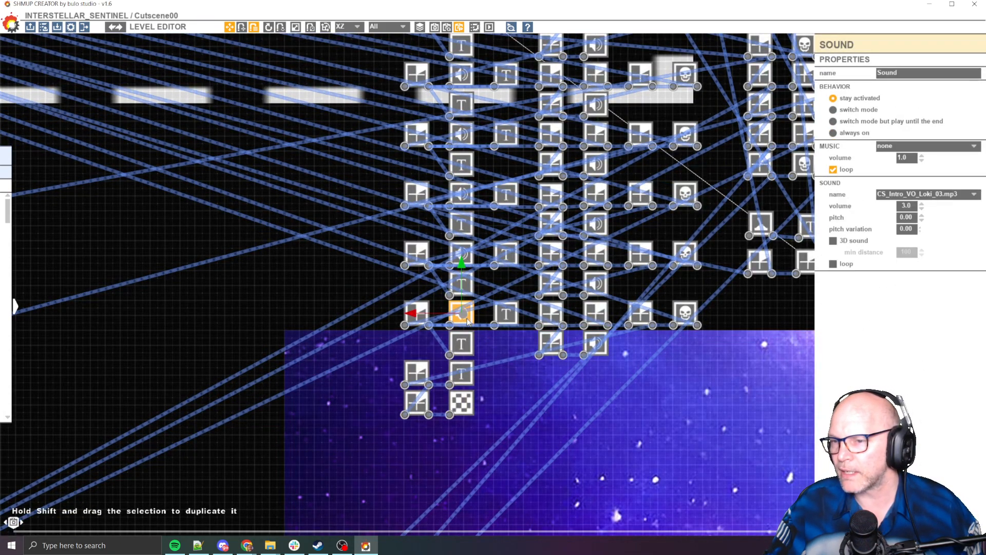
scroll(470, 322, down, 2)
key(alt+Tab)
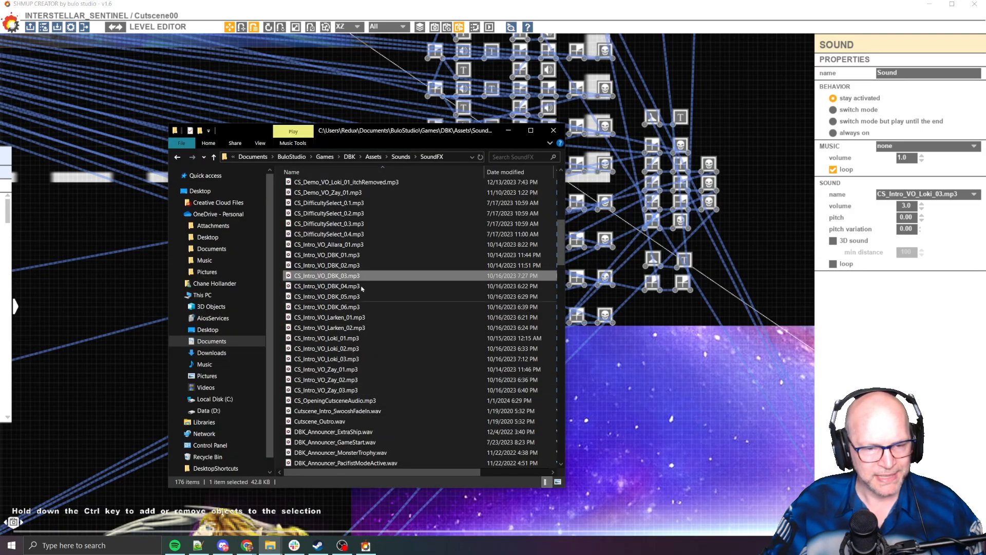
scroll(337, 256, up, 1)
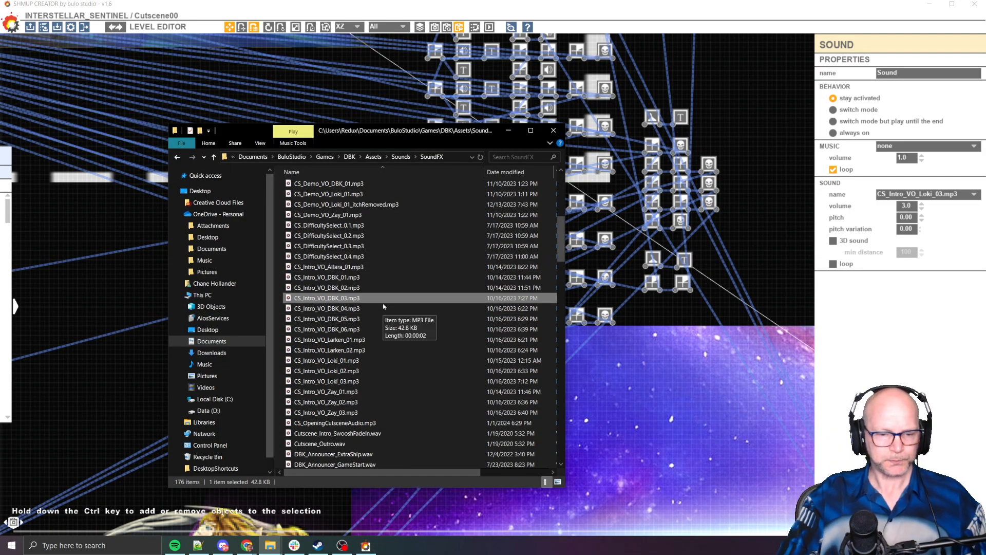
Step: Switch to Chrome and open trello.com in a new browser window
key(alt+Tab)
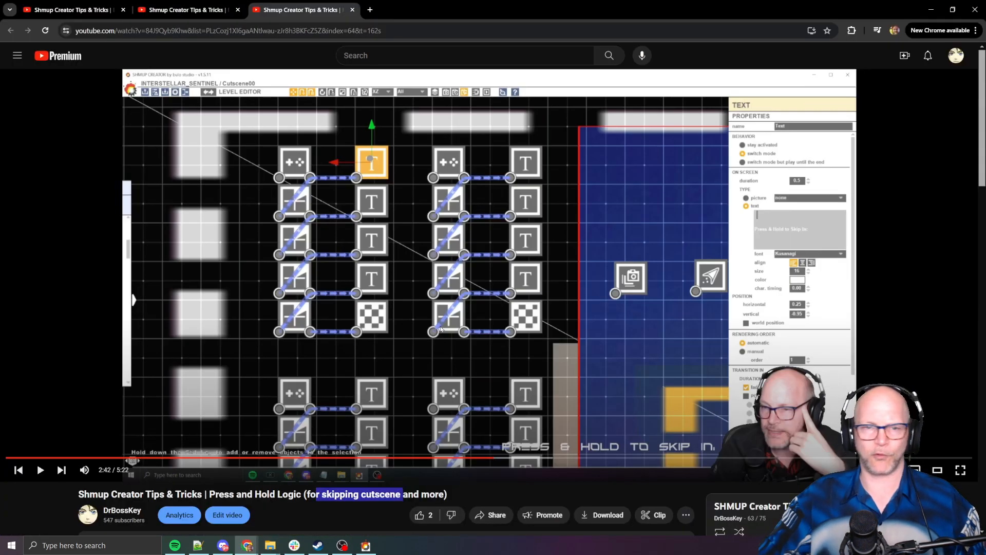
key(ctrl+n)
text(trello.com)
key(Return)
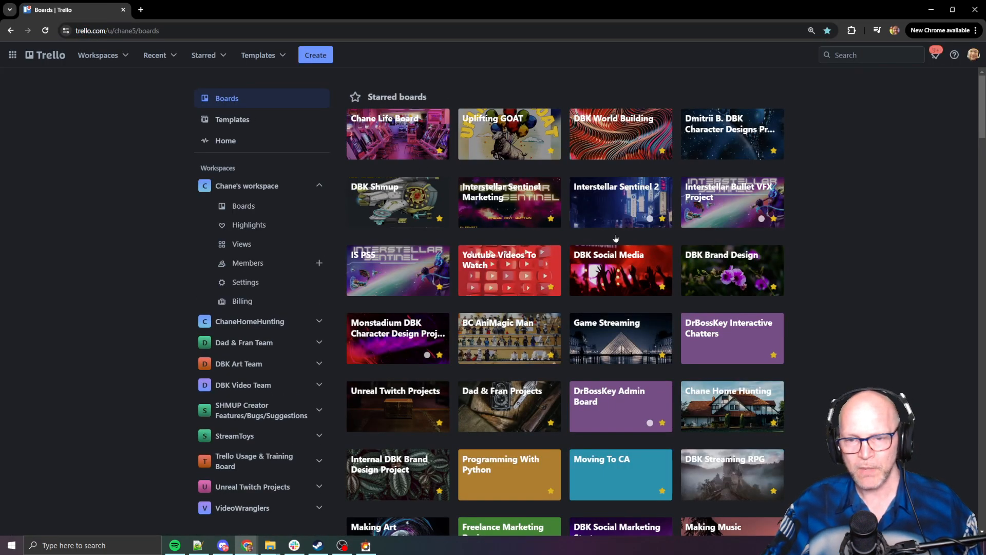
Step: Open the DBK Shmup board and look through its lists across to Done
click(411, 198)
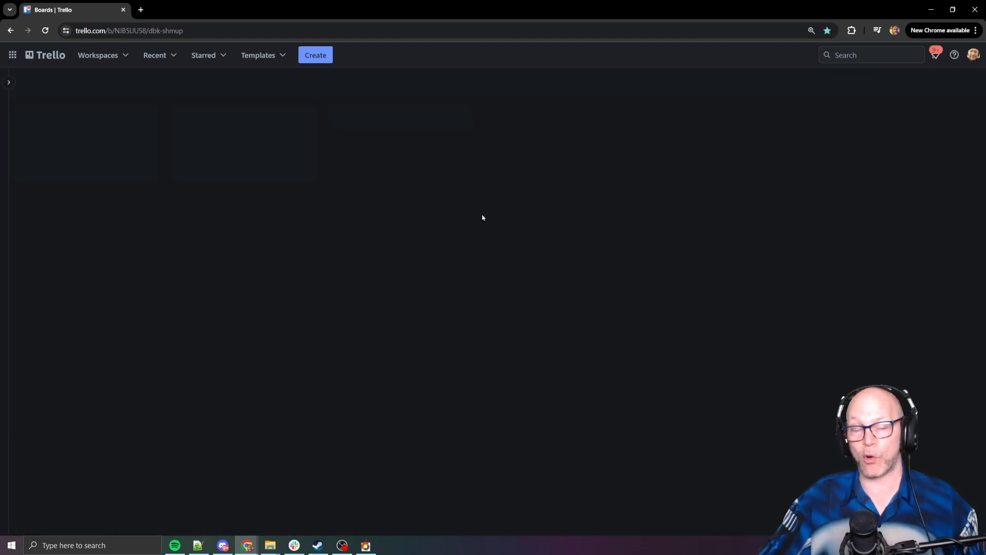
scroll(485, 219, right, 4)
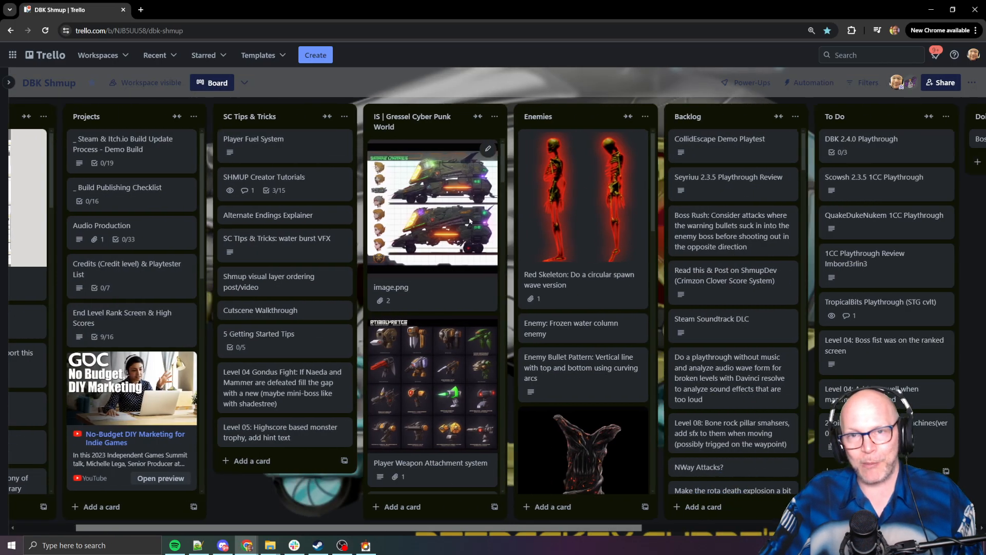
scroll(485, 219, right, 5)
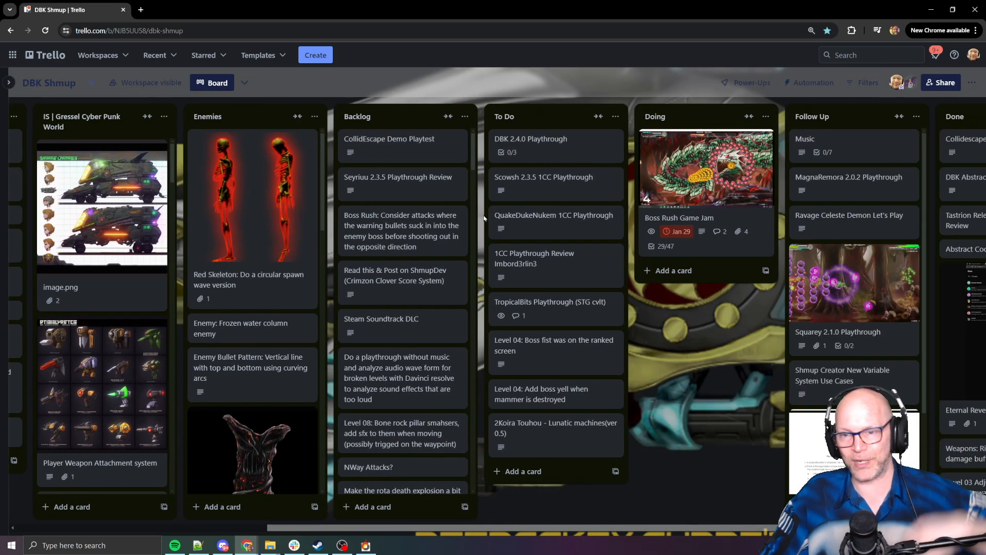
scroll(480, 218, right, 3)
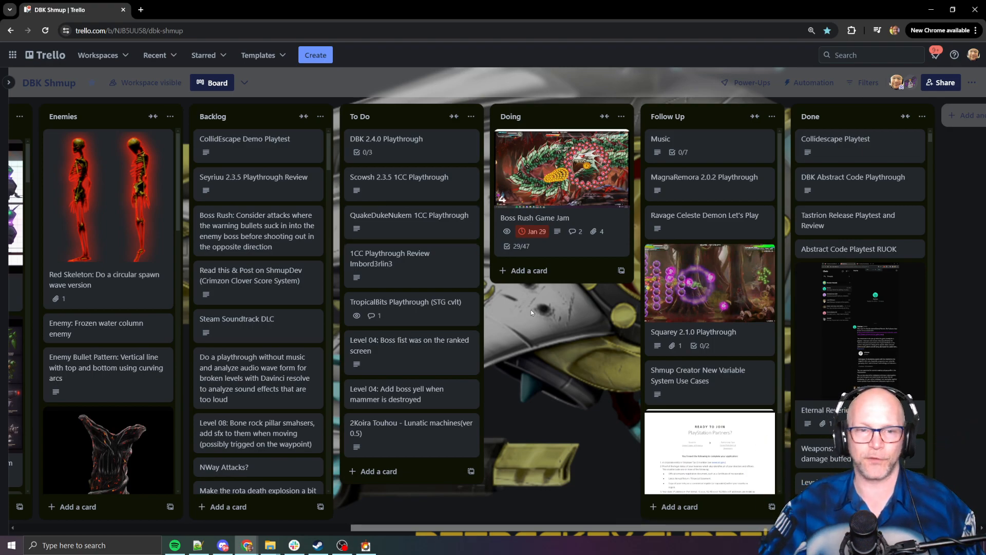
scroll(540, 340, right, 2)
scroll(540, 341, right, 1)
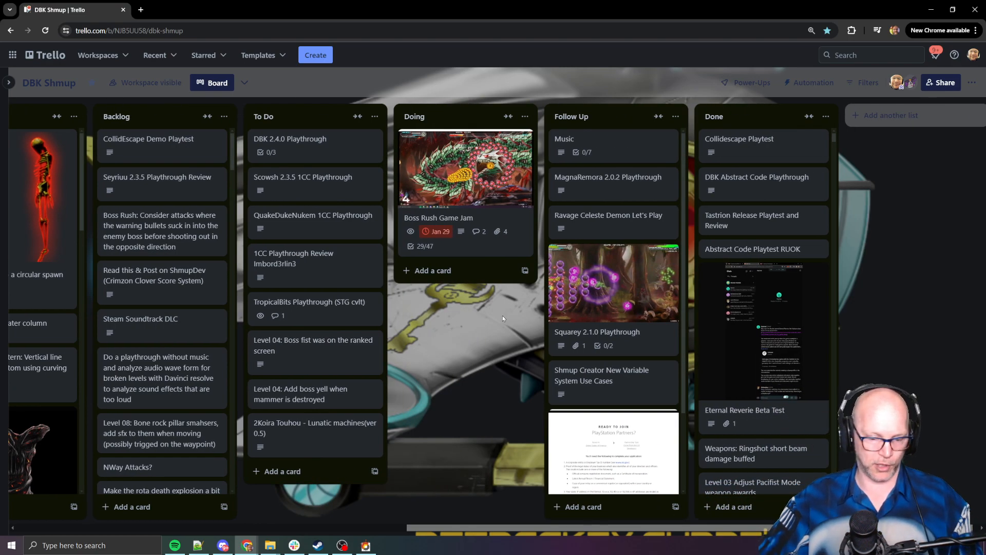
Step: Search the board for "cutsce" and open the voice line spreadsheet linked in the Cutscenes - Voice Lines card
key(ctrl+f)
text(cut)
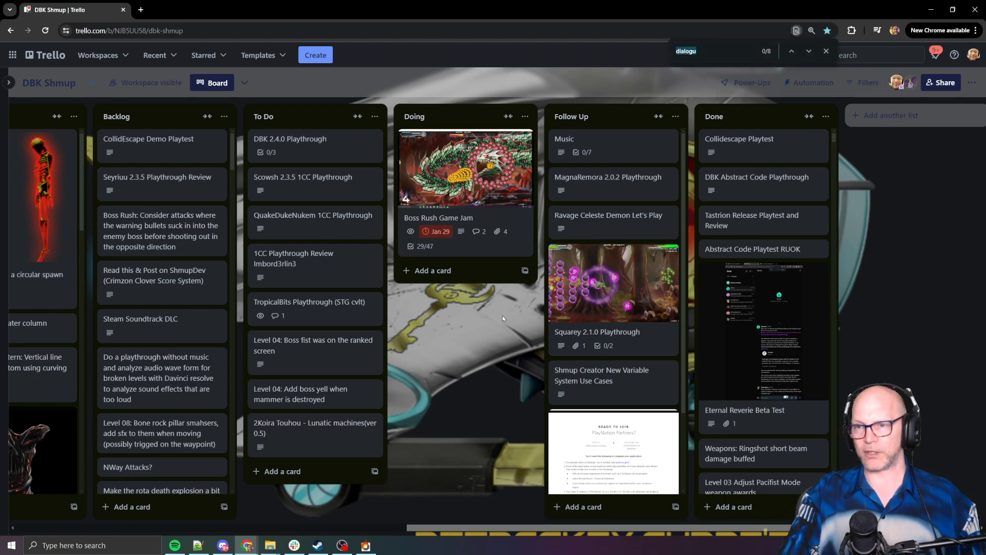
text(sce)
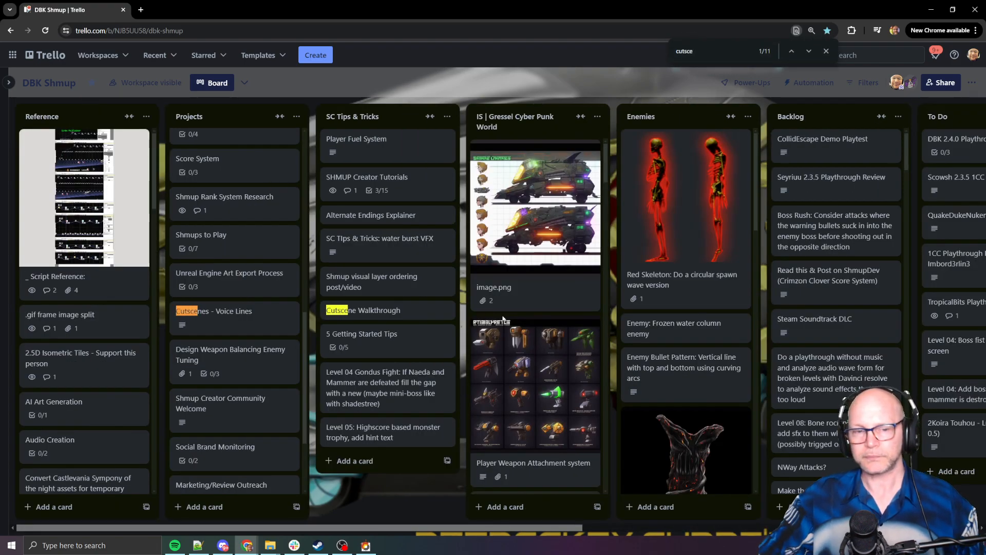
click(245, 316)
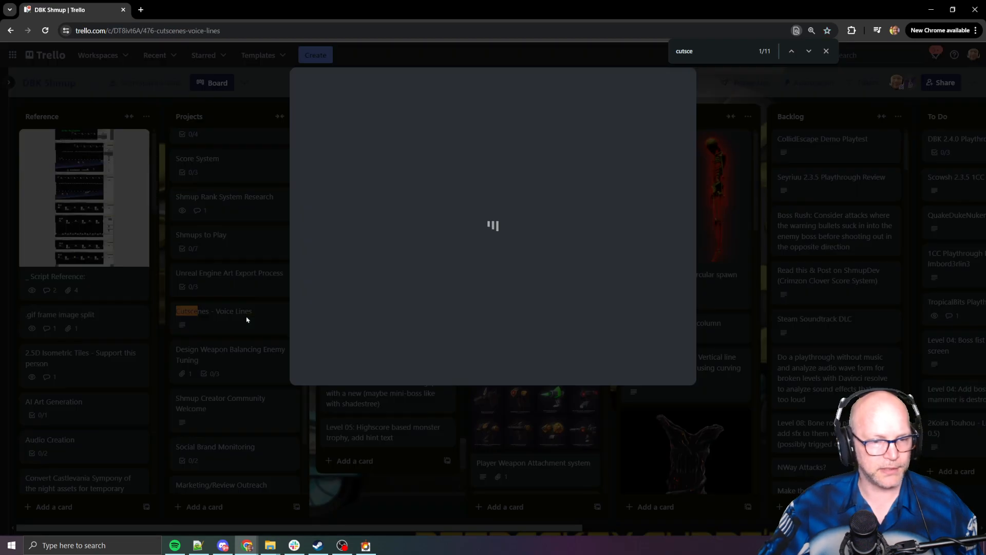
click(366, 193)
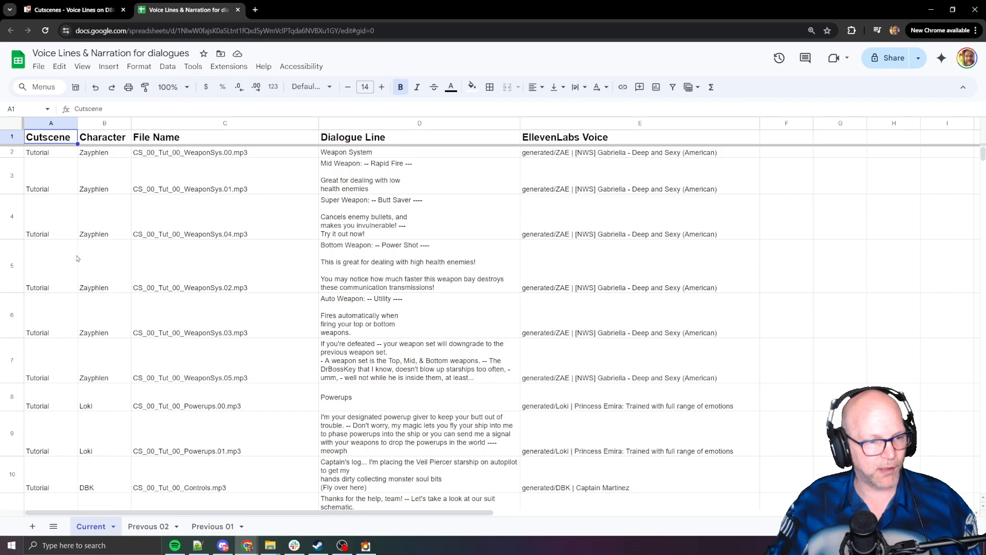
Step: Review the Cutscene, Character, File Name and Dialogue Line columns across the Tutorial rows of the voice line sheet
click(63, 268)
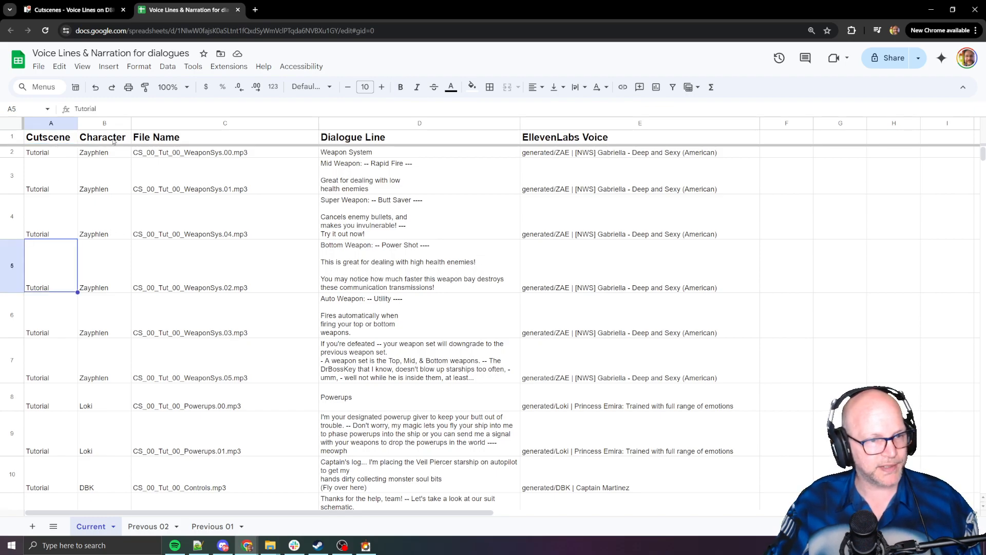
scroll(110, 378, down, 5)
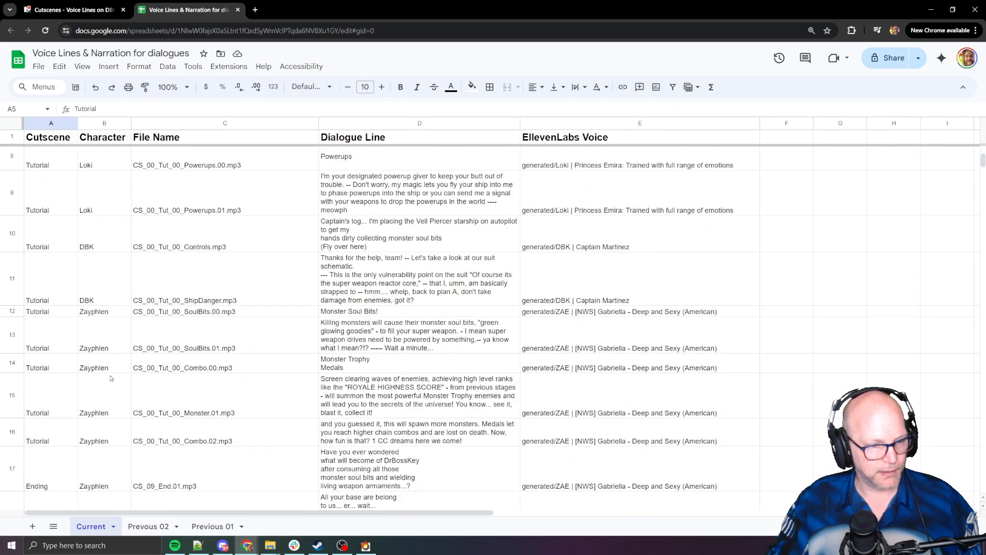
scroll(110, 377, up, 1)
click(197, 185)
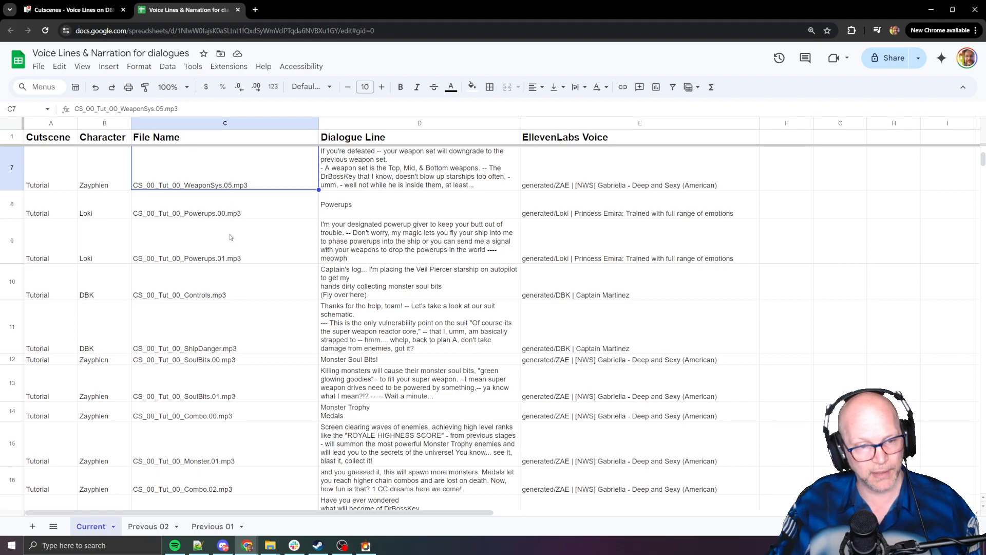
scroll(228, 265, down, 3)
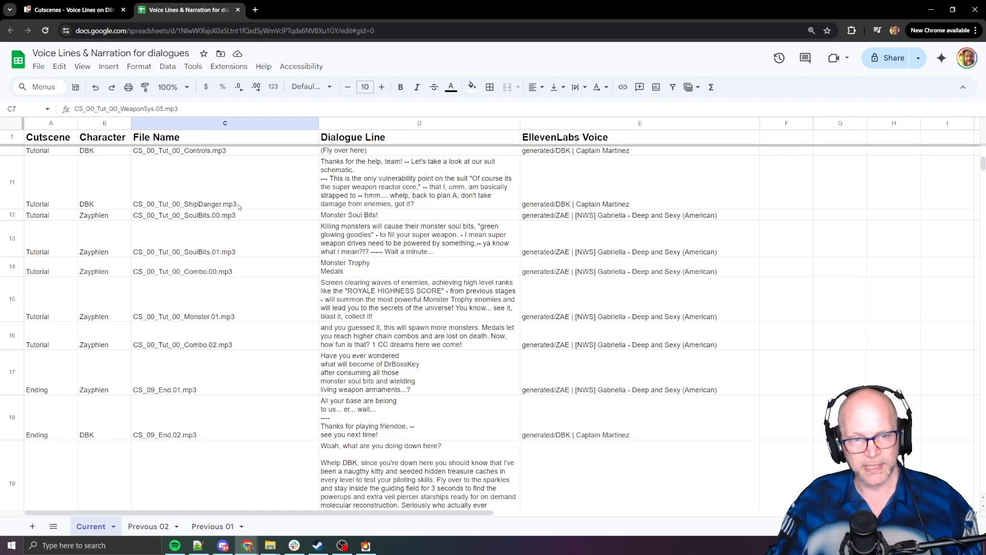
scroll(359, 195, up, 3)
click(386, 163)
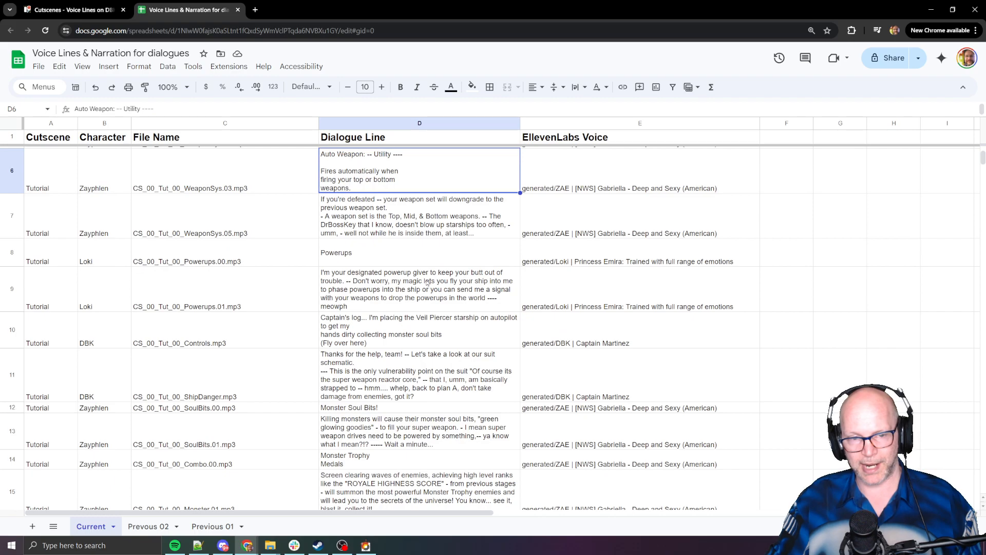
scroll(582, 164, up, 2)
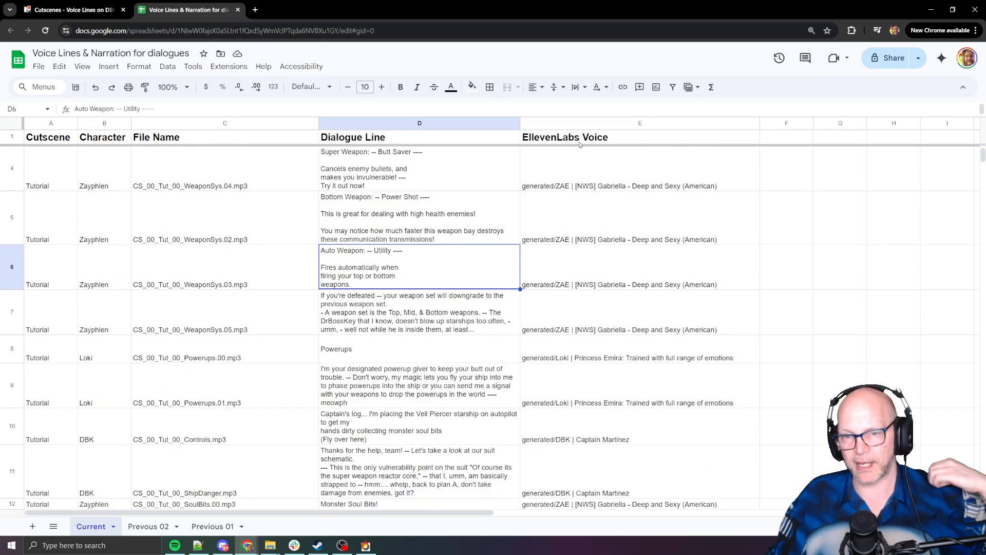
Step: Check the EllevenLabs Voice entries for Loki's second Powerups line and DBK's Controls line
scroll(588, 165, down, 1)
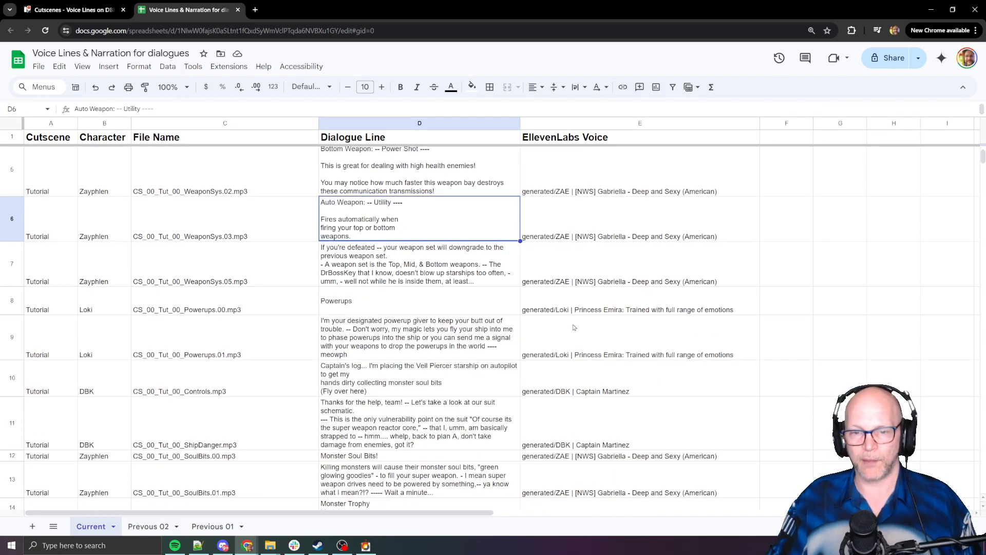
scroll(592, 320, down, 2)
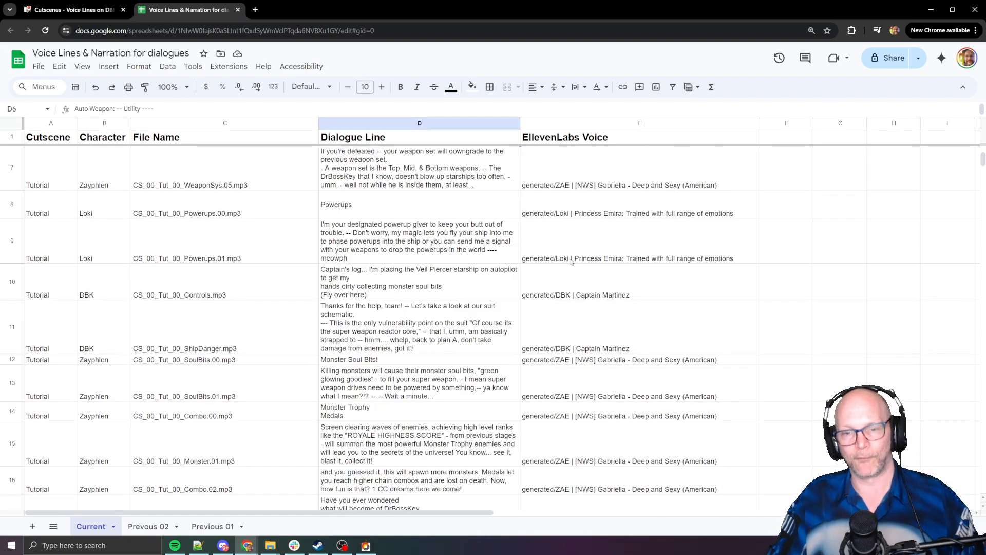
click(572, 261)
click(611, 297)
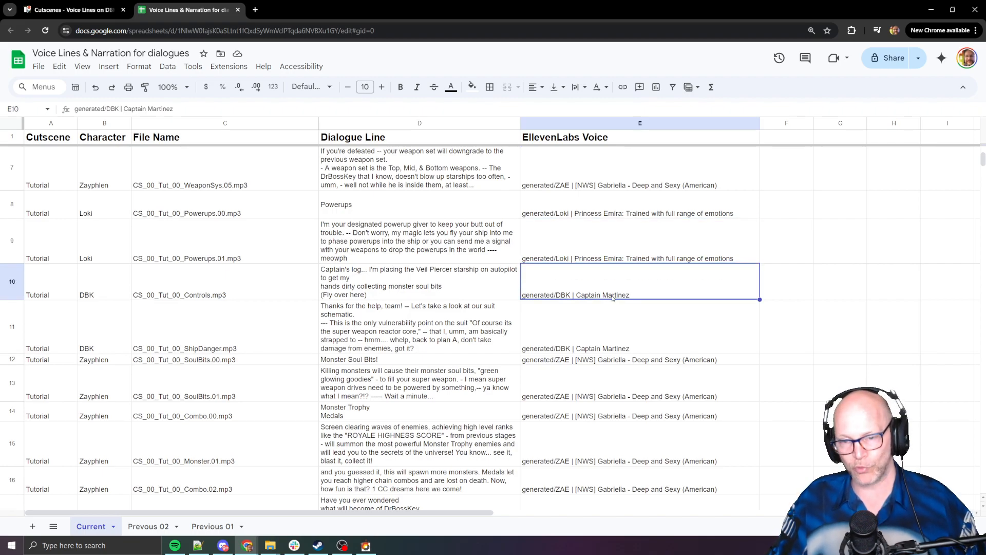
scroll(584, 297, down, 1)
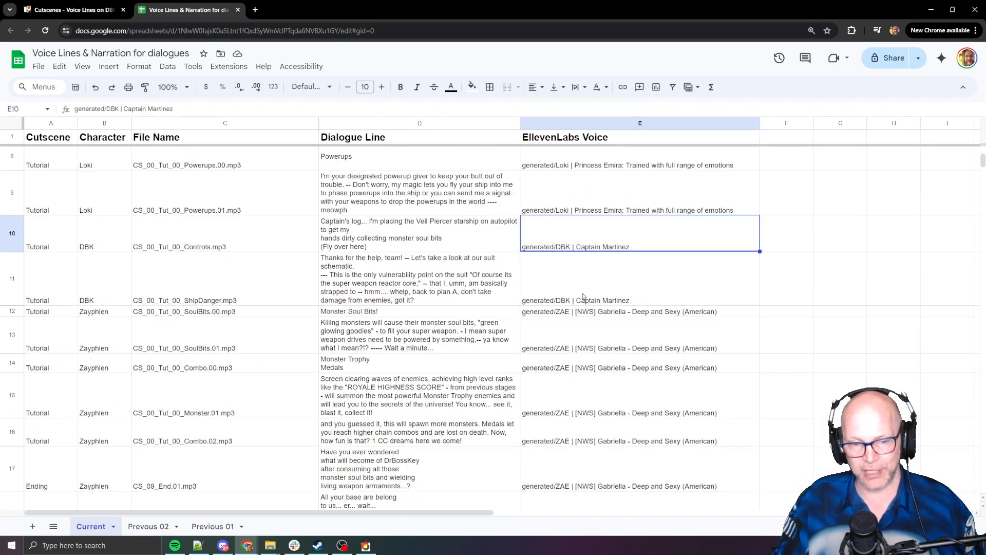
Step: Read down the Dialogue Line column through the Intro_Cutscene and Demo rows and return to the first row
click(383, 291)
scroll(385, 291, down, 5)
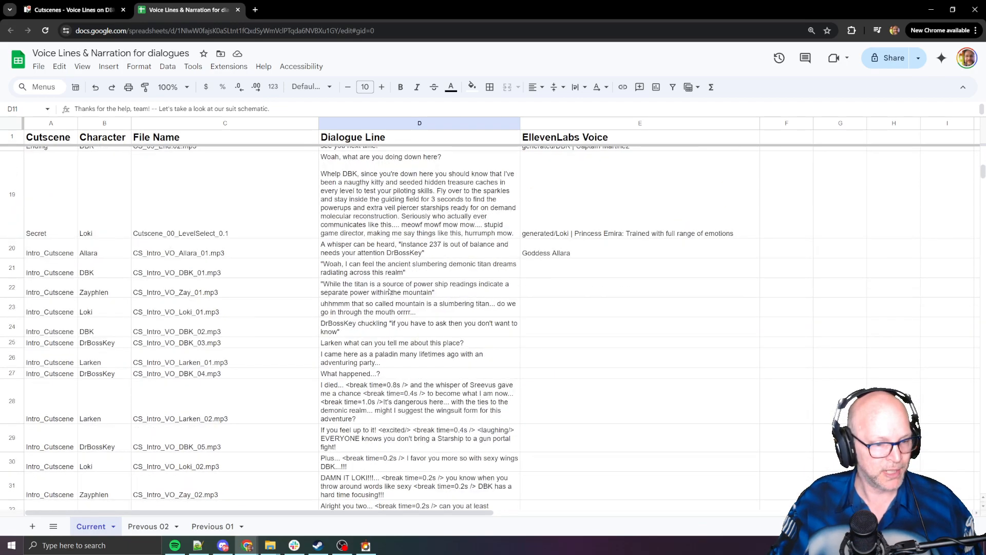
scroll(388, 291, down, 5)
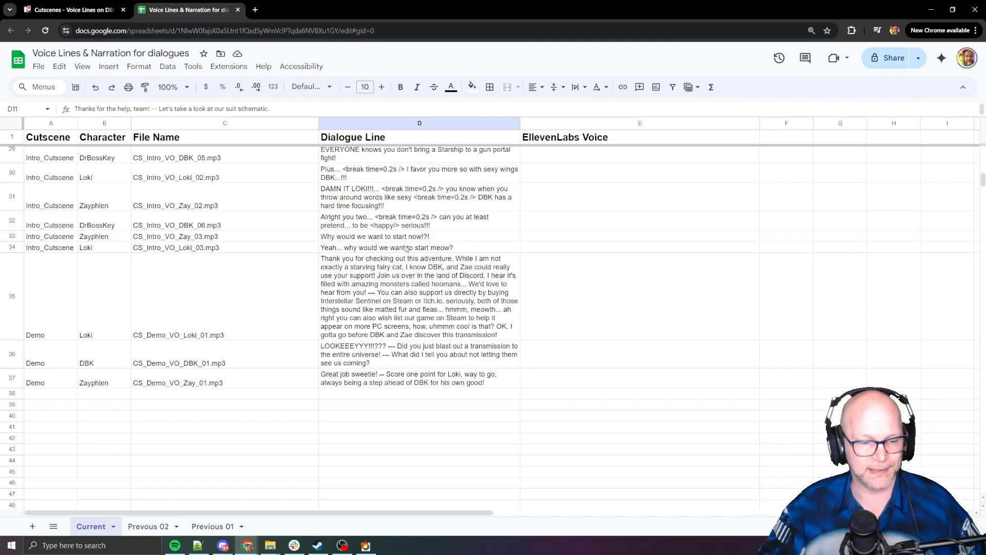
scroll(406, 249, up, 15)
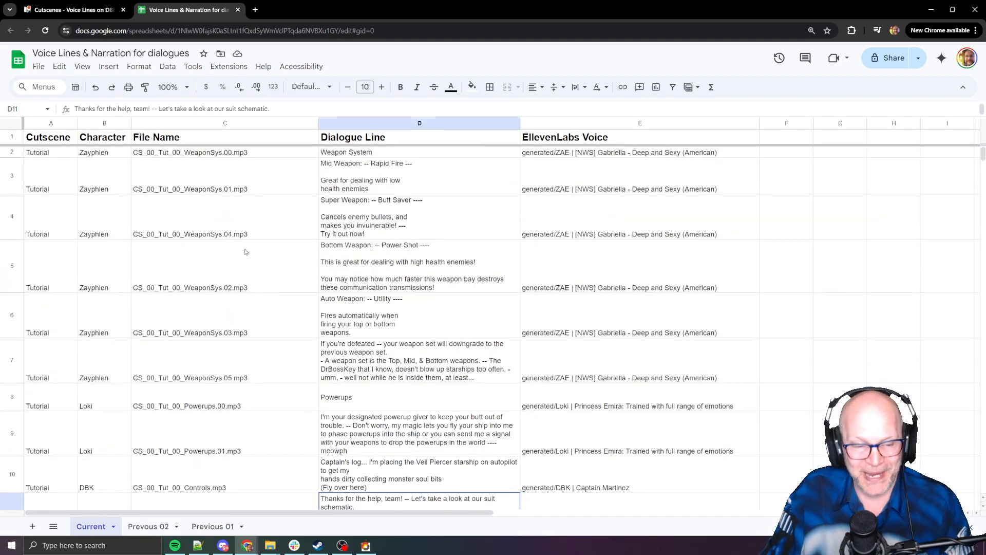
Step: View the Prevous 02 and Prevous 01 sheets and return to the Current sheet
click(148, 526)
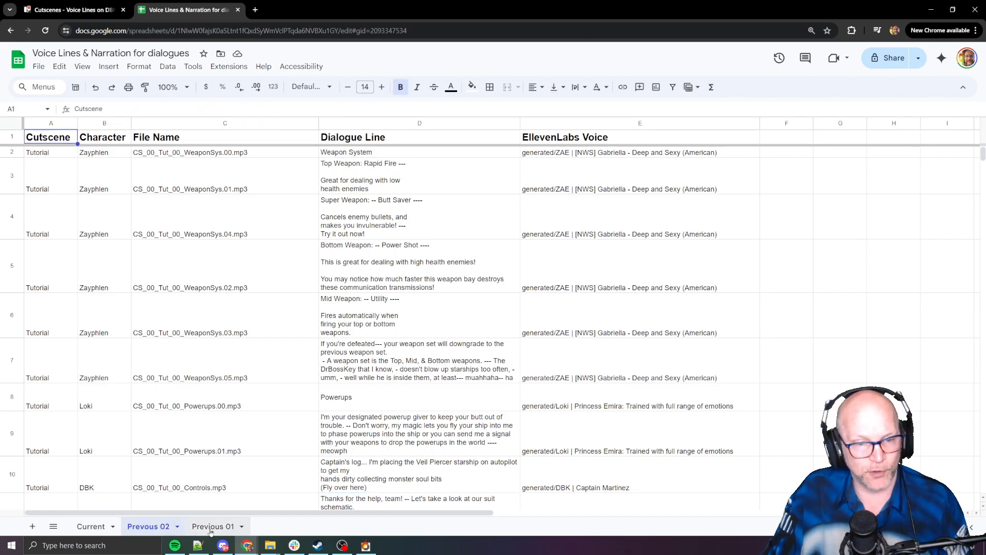
click(210, 528)
click(98, 527)
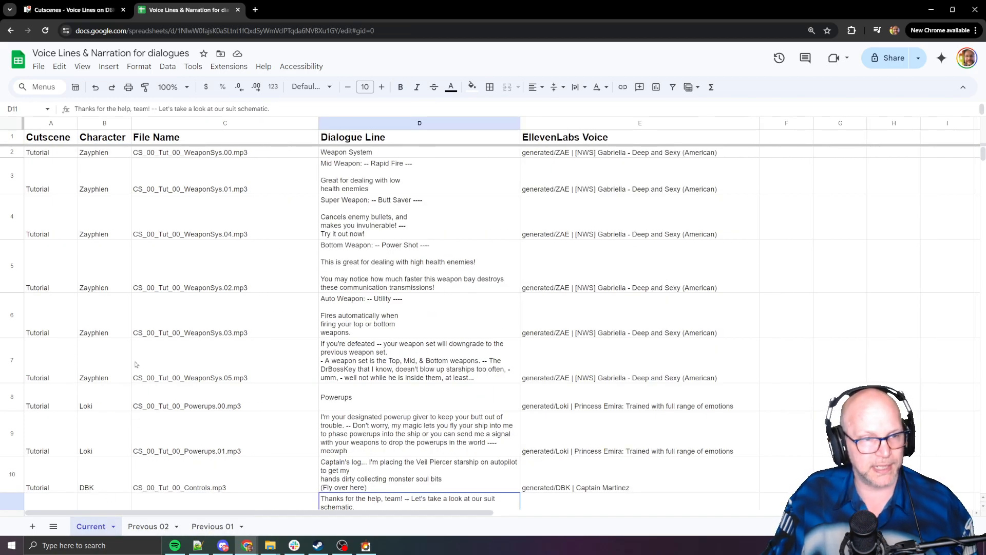
Step: Go through the Cutscene column's Tutorial, Ending, Secret, Intro_Cutscene and Demo groups to see how the voice lines are categorised
scroll(51, 294, down, 1)
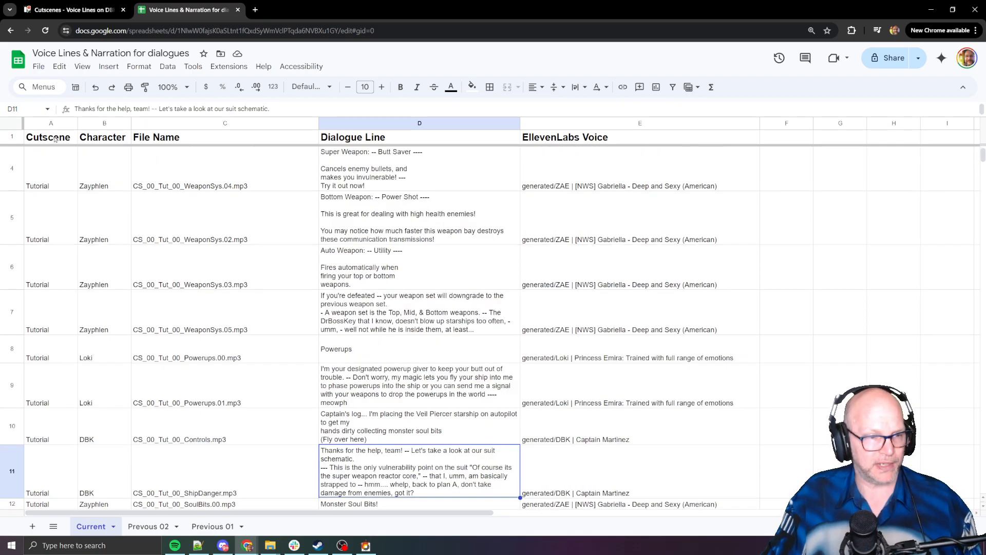
scroll(72, 257, down, 5)
scroll(49, 257, up, 2)
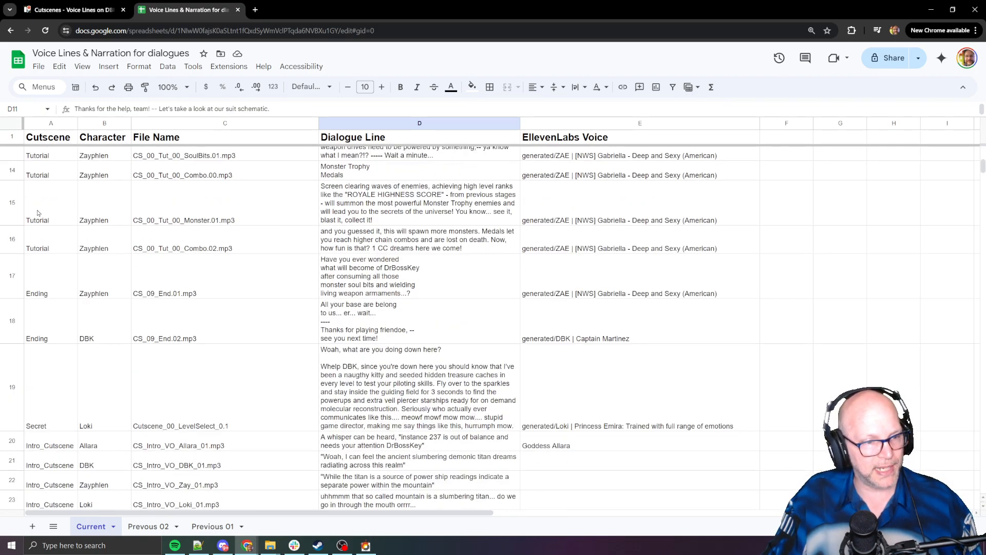
click(39, 214)
click(61, 324)
scroll(63, 329, down, 1)
scroll(63, 330, down, 3)
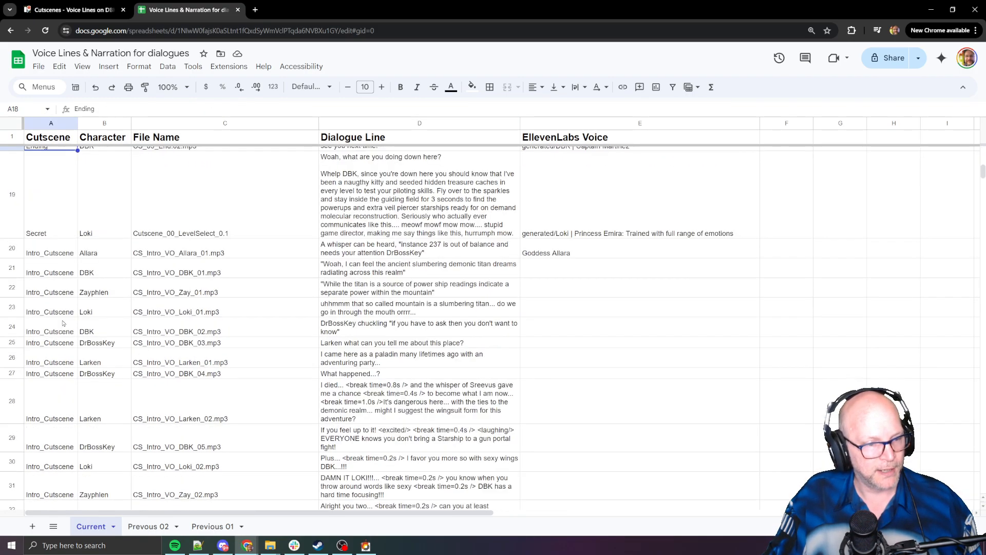
click(40, 194)
scroll(72, 225, down, 2)
click(60, 215)
scroll(59, 257, down, 5)
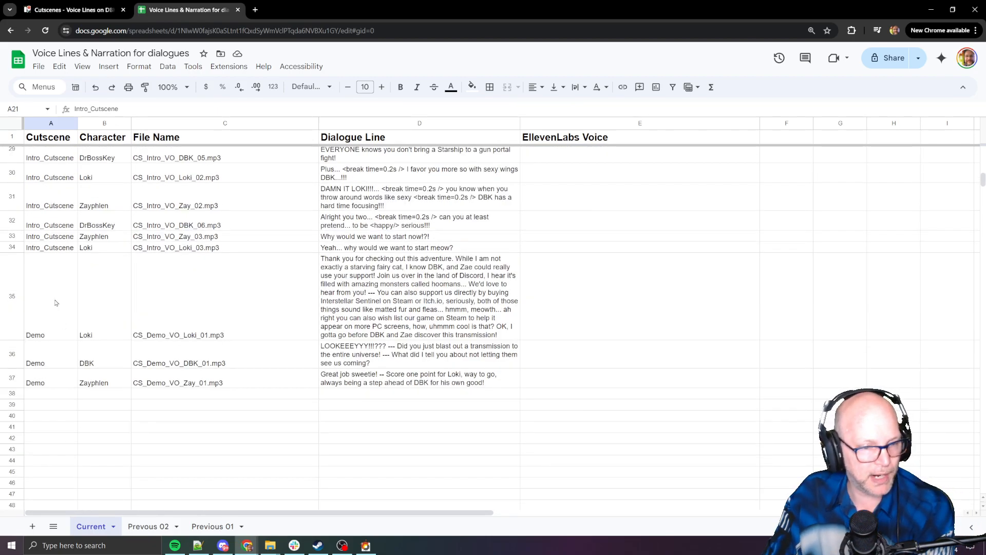
click(51, 291)
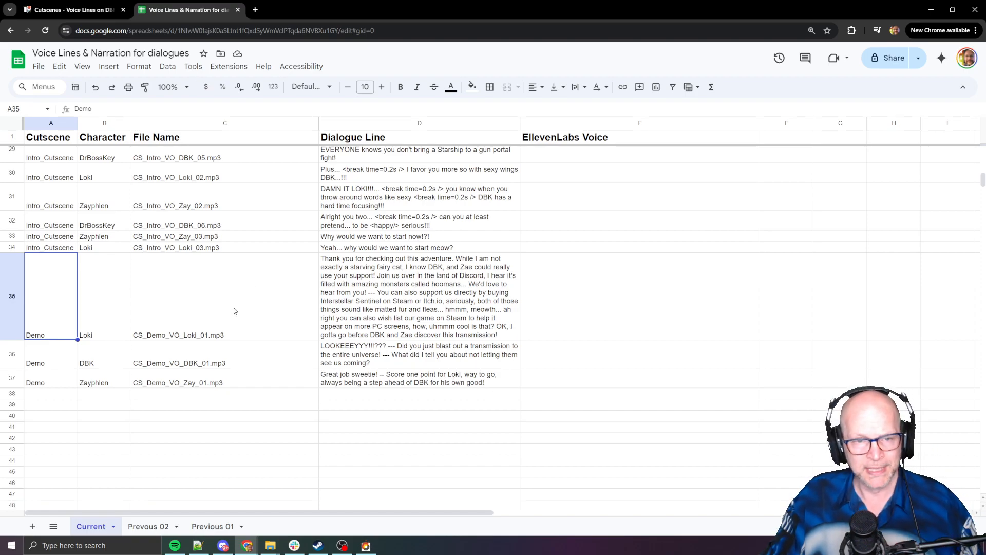
scroll(234, 311, up, 15)
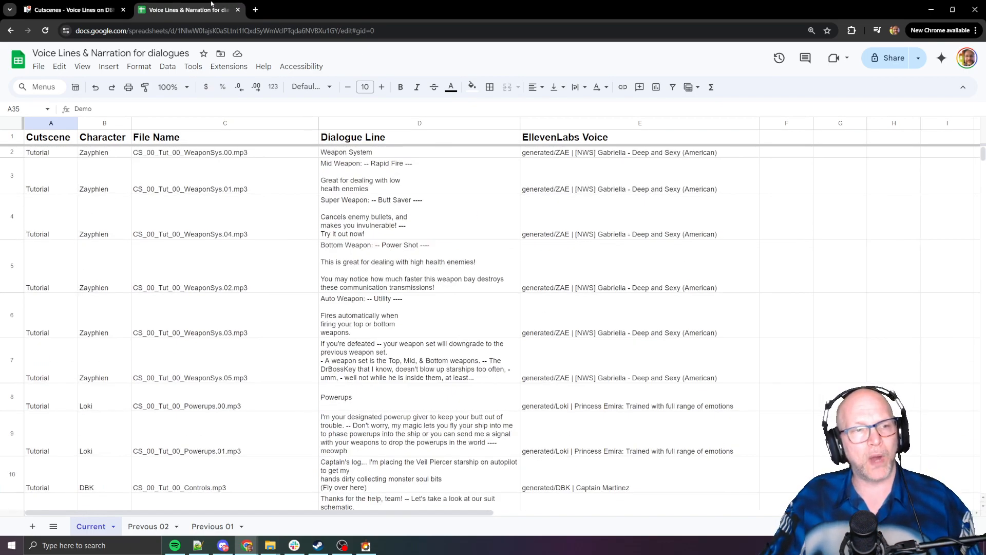
Step: Close the voice line spreadsheet and switch to the browser window showing the YouTube video on Press and Hold Logic
middle_click(209, 4)
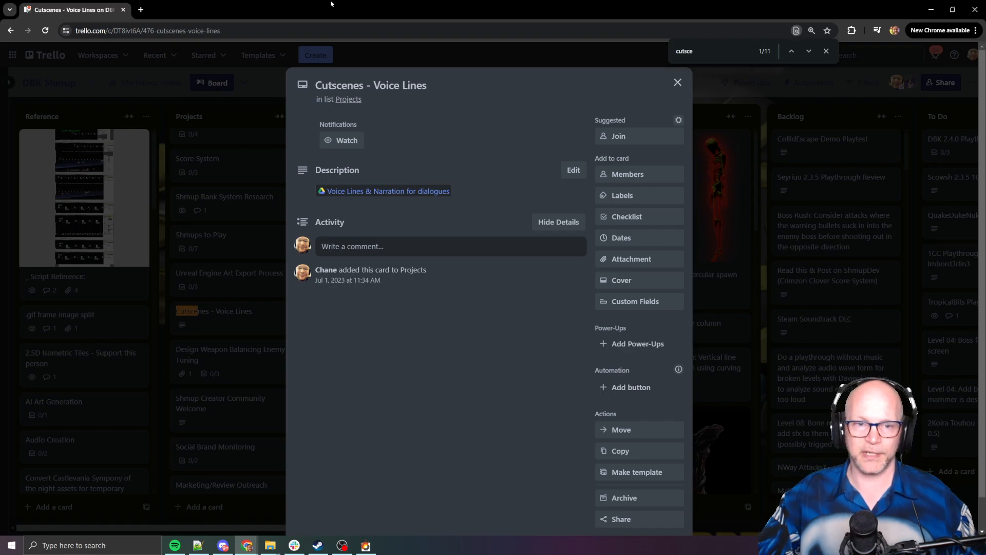
key(alt+Tab)
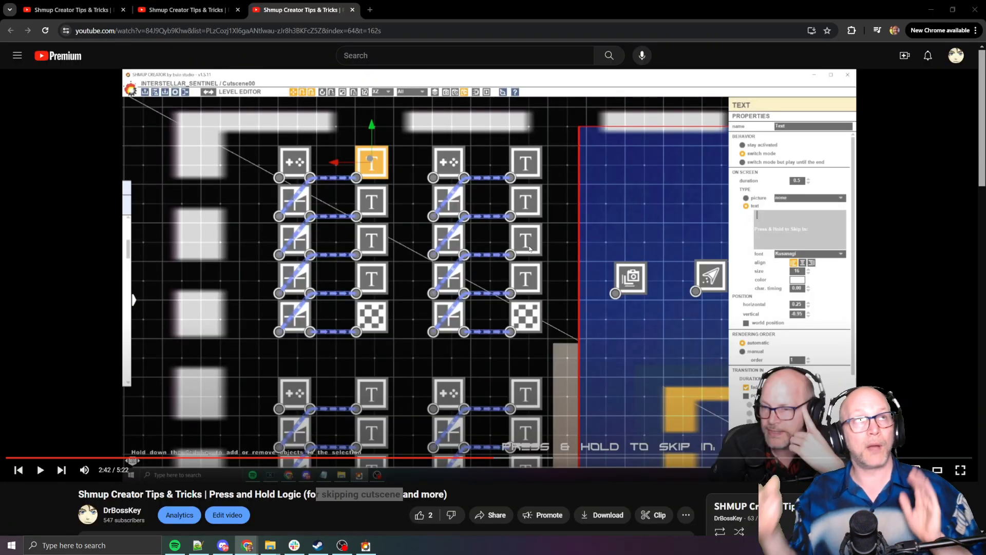